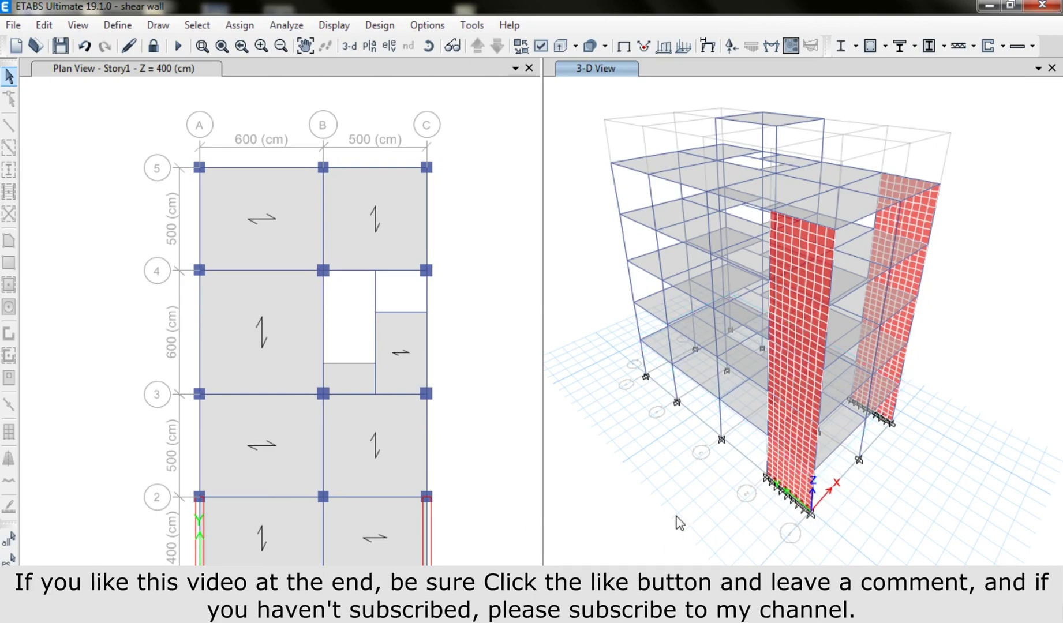
Check the section property assignments of the two Story1 boundary columns at the ends of the front shear wall
shift+middle_drag(678, 517, 710, 445)
scroll(822, 519, up, 8)
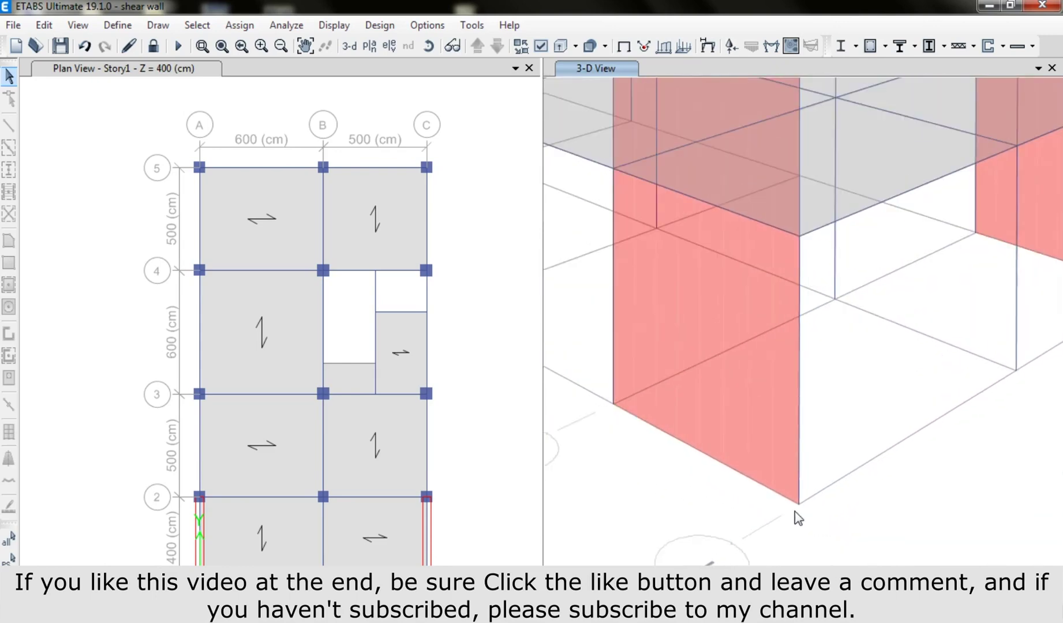
right_click(804, 501)
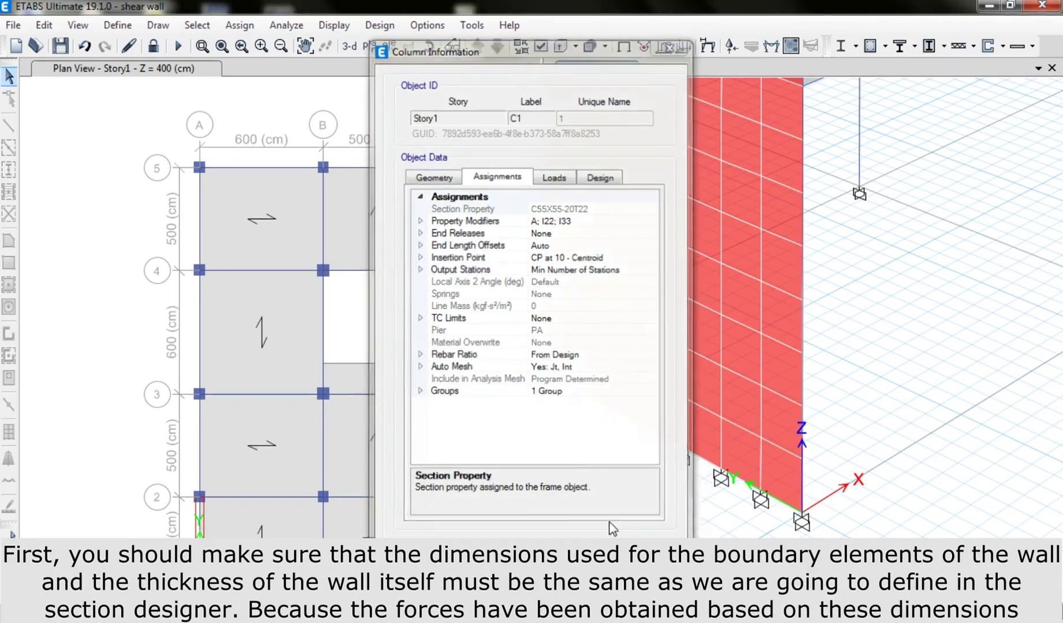
key(Escape)
right_click(655, 331)
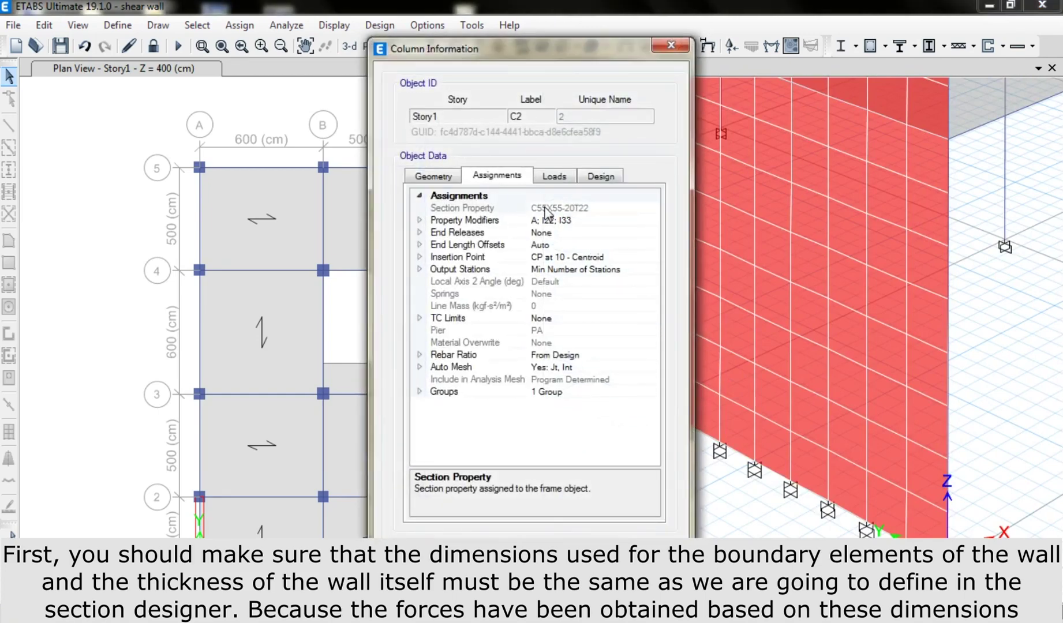
key(Escape)
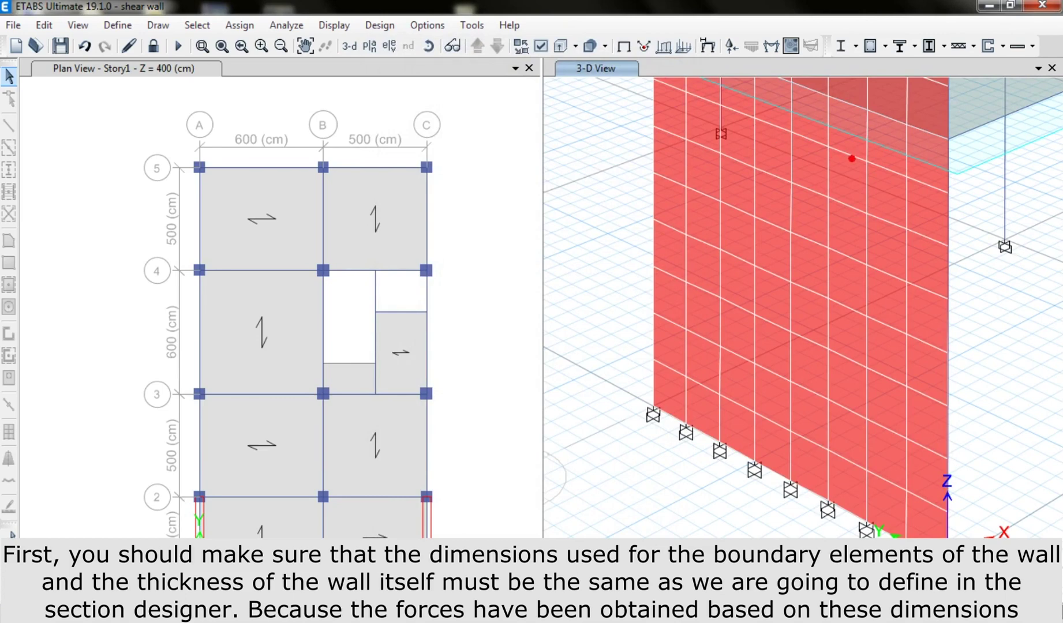
scroll(892, 358, up, 1)
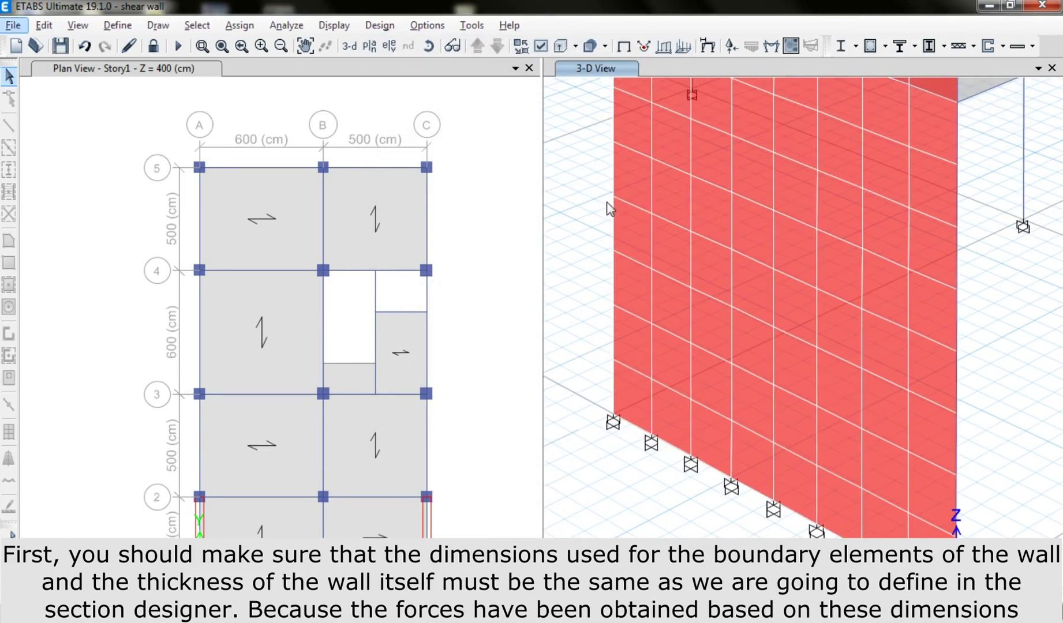
In elevation A, select the whole shear wall between grids 1 and 2 and assign NONE as its bottom and top general reinforcing pier sections
click(389, 46)
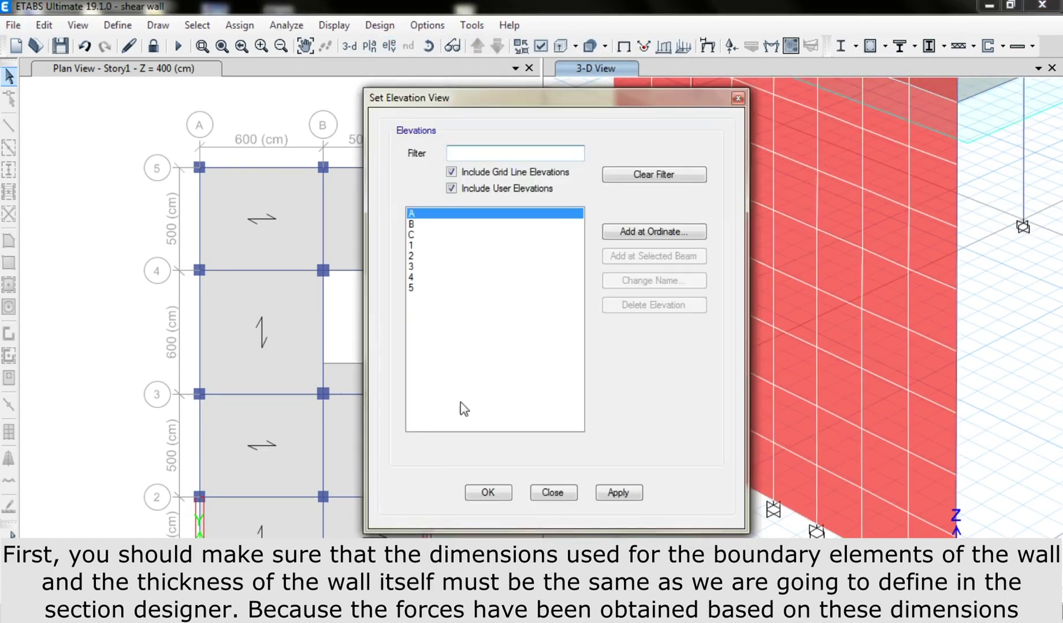
click(486, 492)
drag(606, 574, 729, 221)
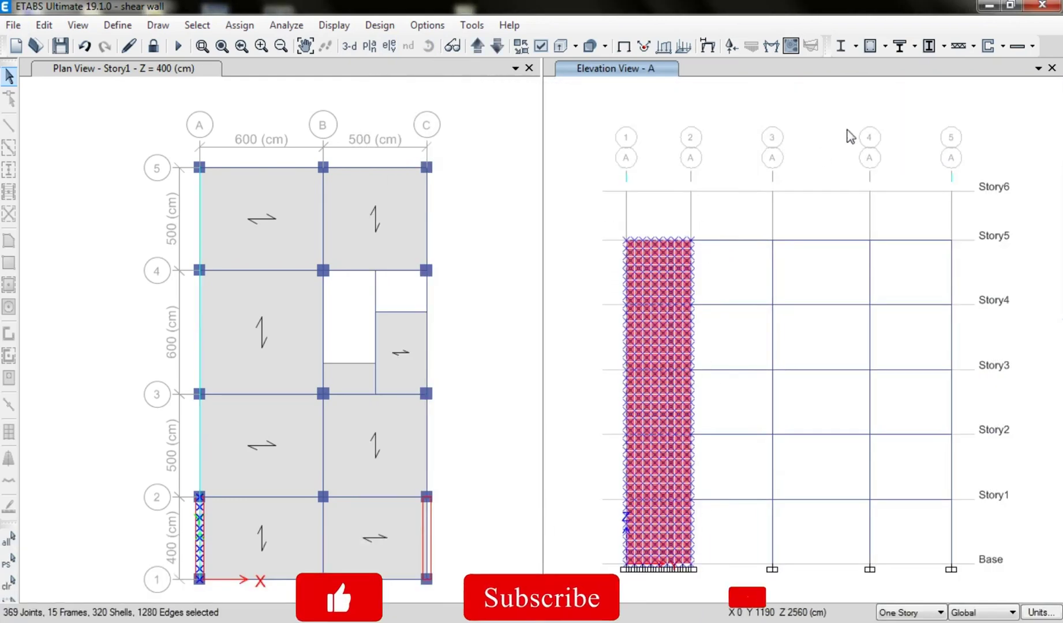
click(997, 47)
mouse_move(926, 114)
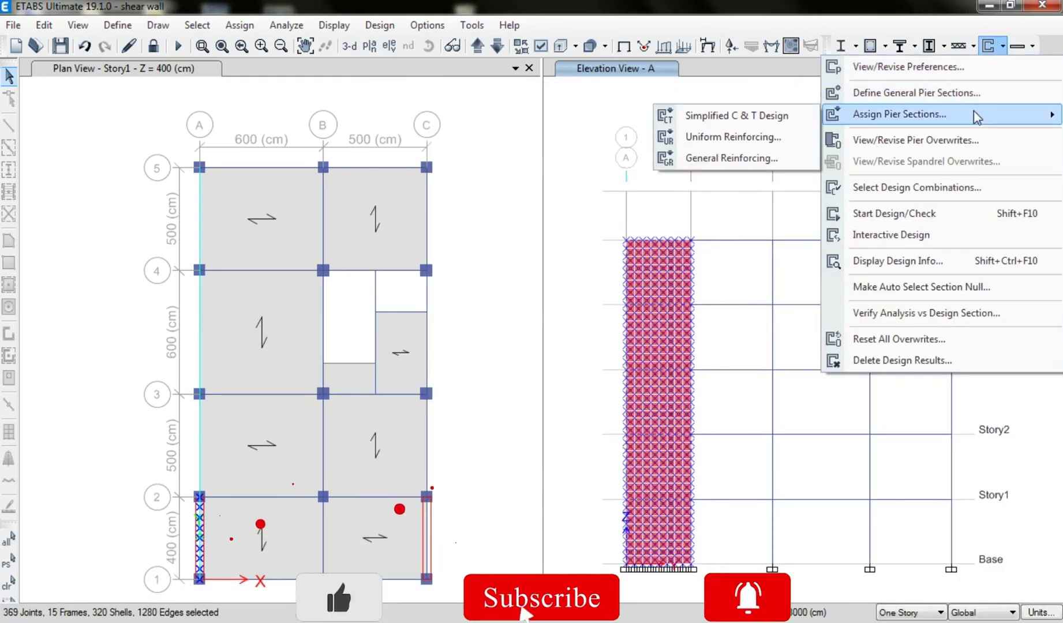
click(693, 158)
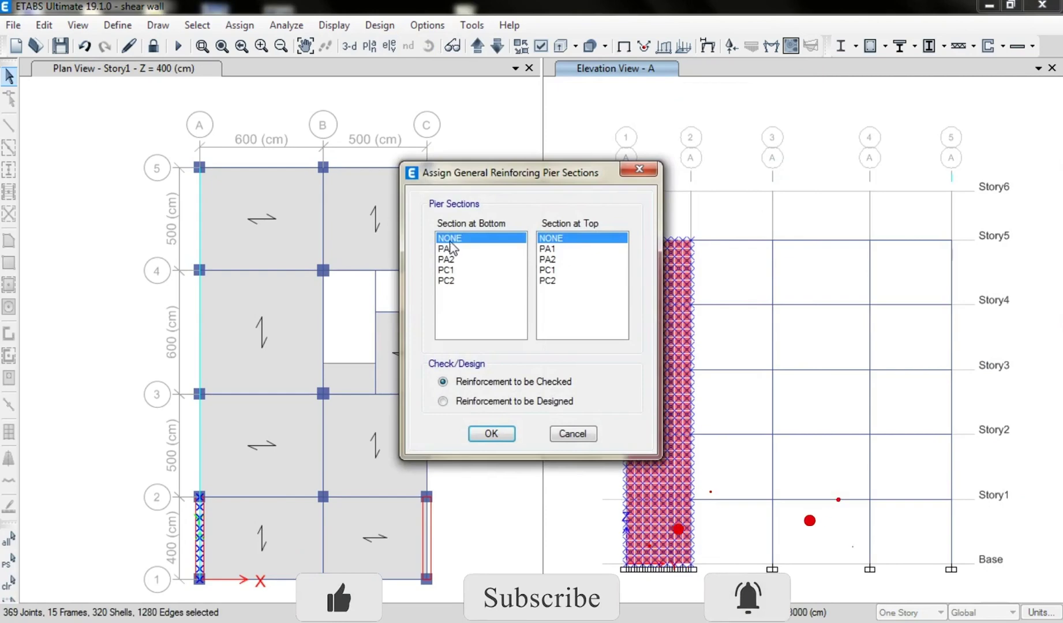
click(490, 434)
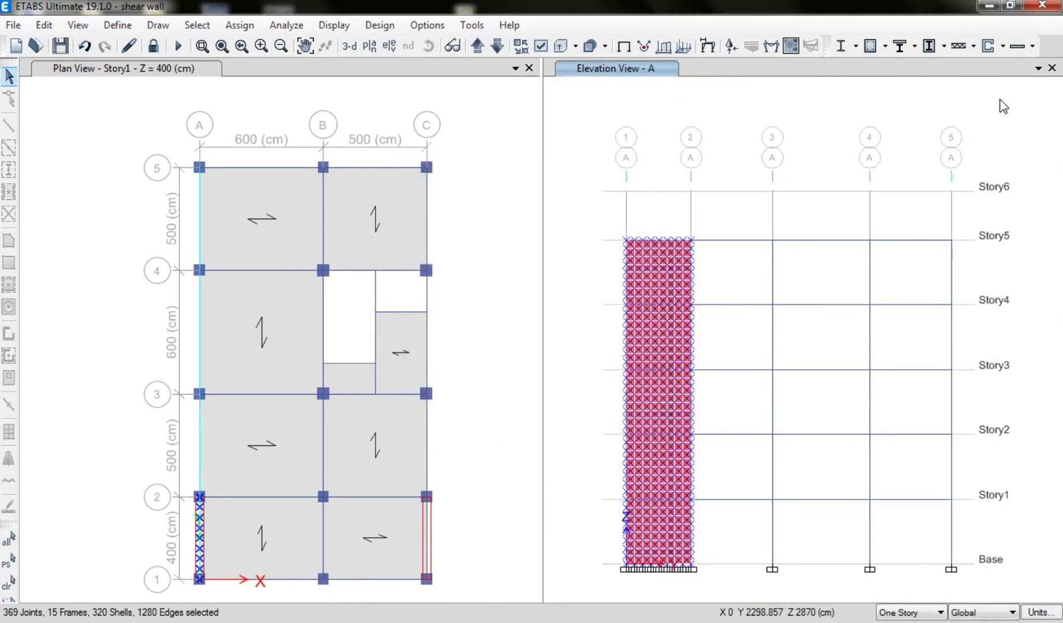
Delete the general pier sections PA2 and PA1
click(1003, 46)
click(988, 89)
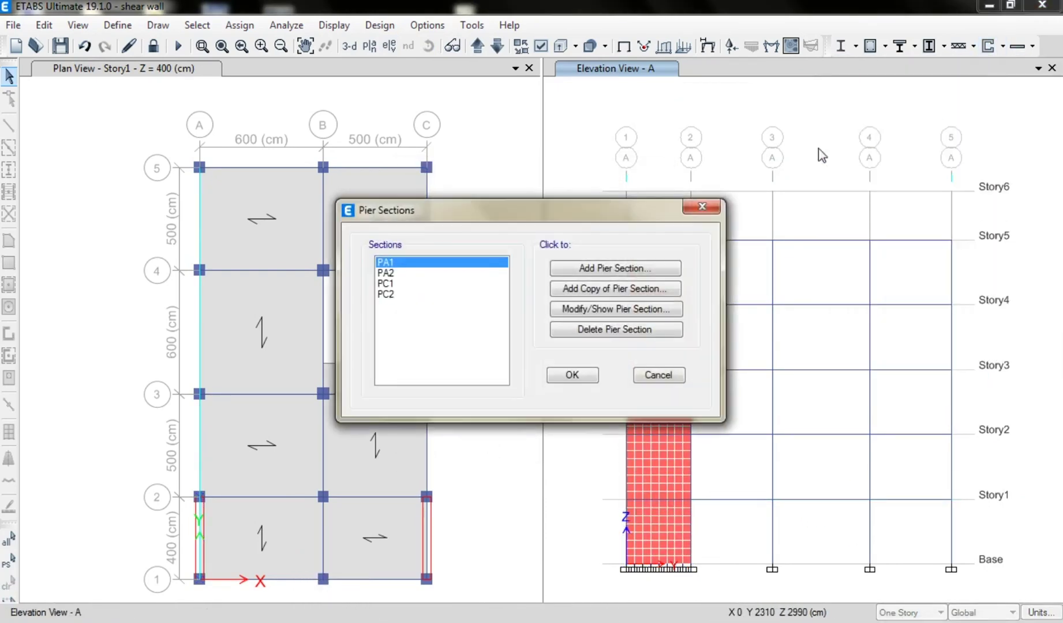
click(421, 273)
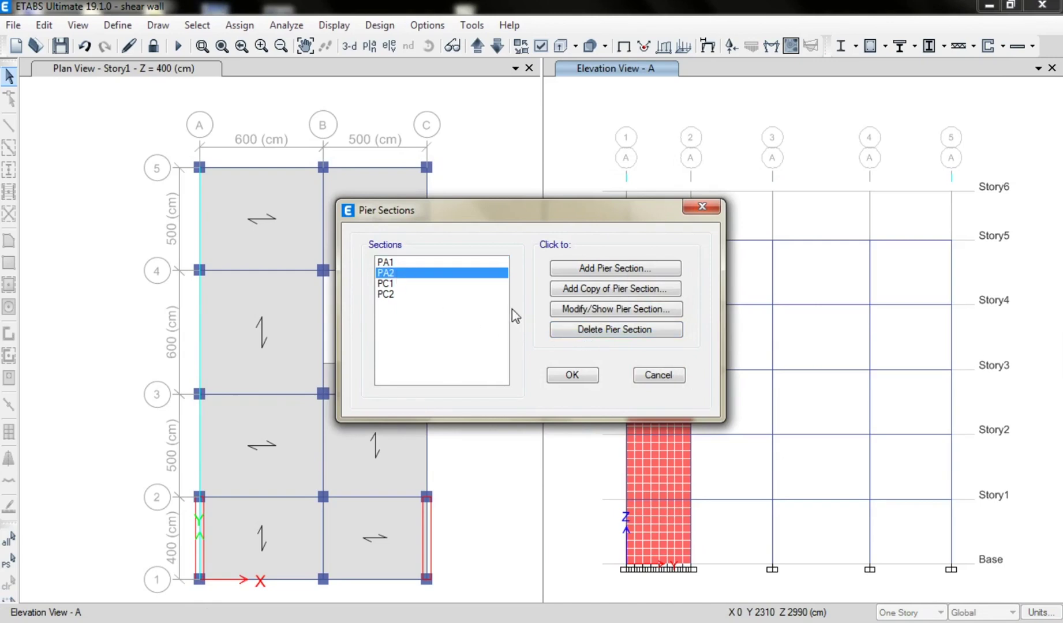
click(598, 334)
click(399, 263)
click(577, 329)
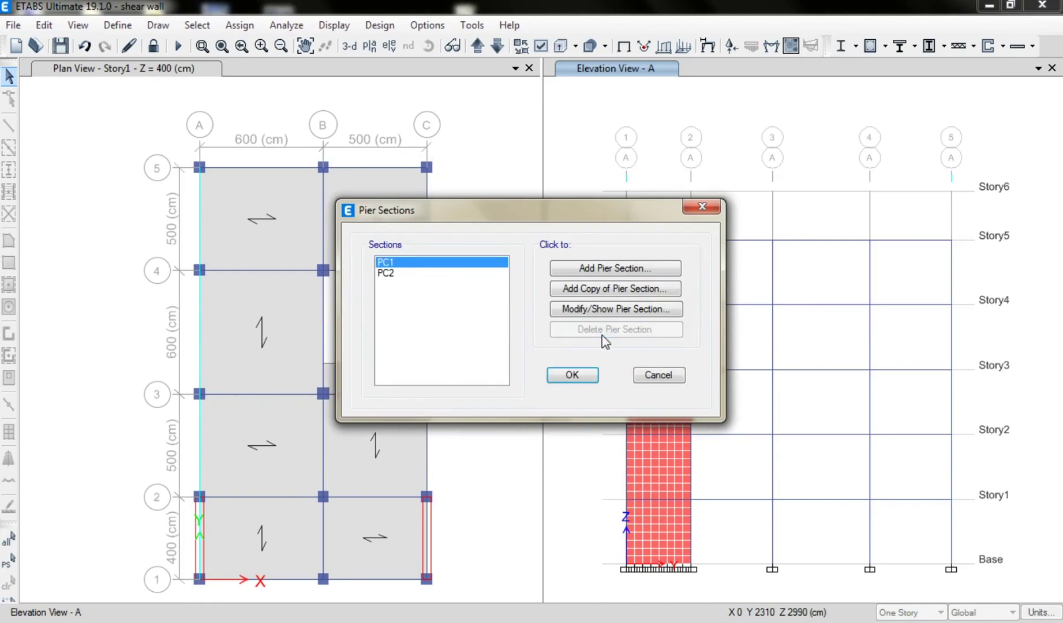
Add a new pier section named PA1 with base material C25 and open its Section Designer
drag(542, 211, 796, 133)
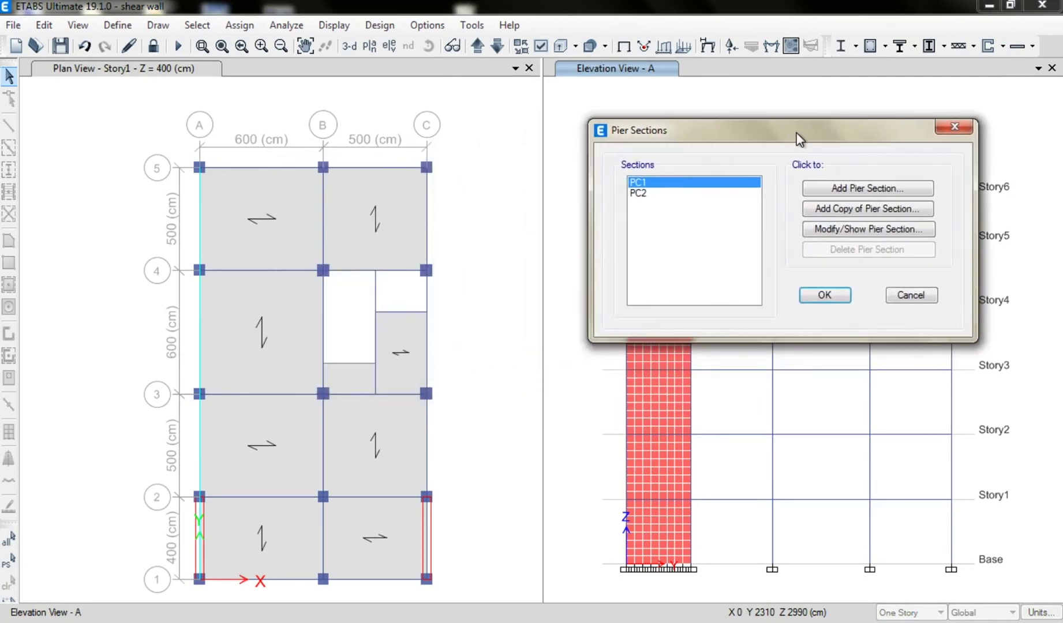
click(866, 189)
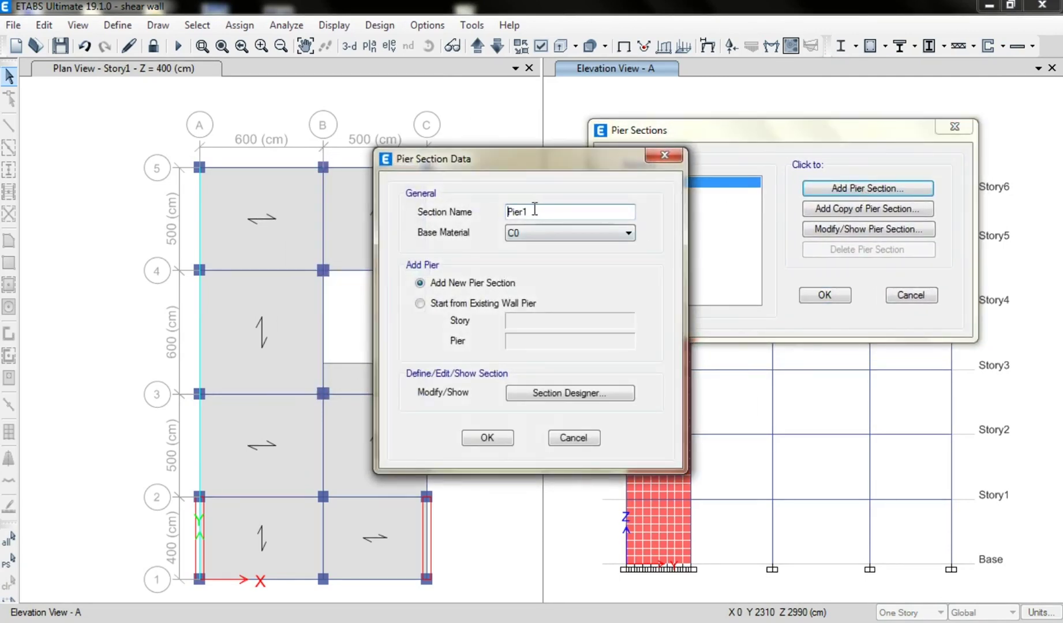
drag(536, 210, 494, 217)
text(PA1)
click(526, 233)
click(528, 254)
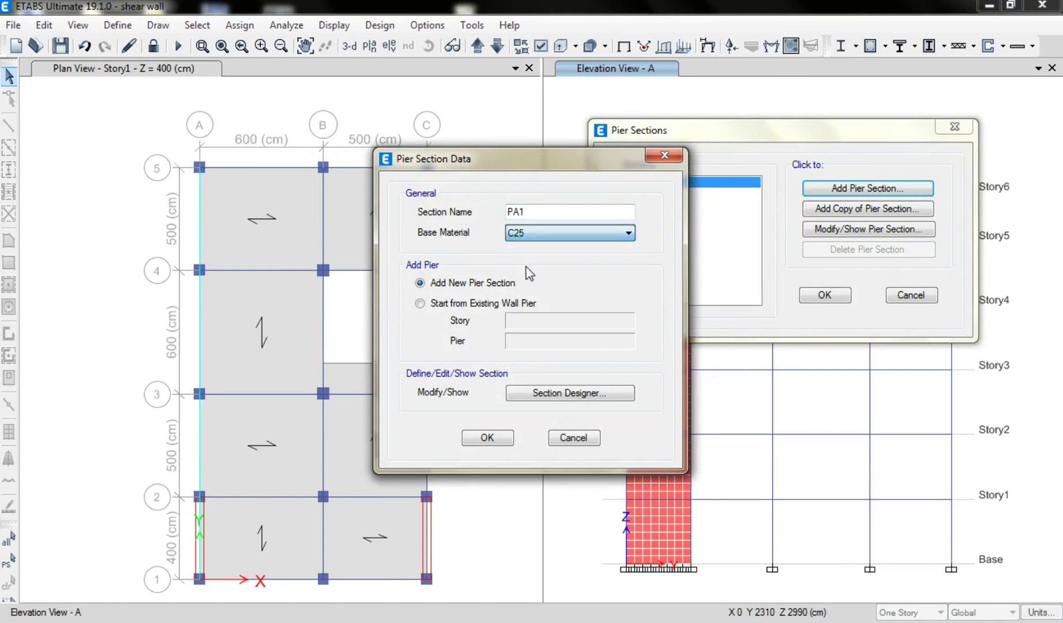
click(531, 394)
drag(467, 64, 697, 117)
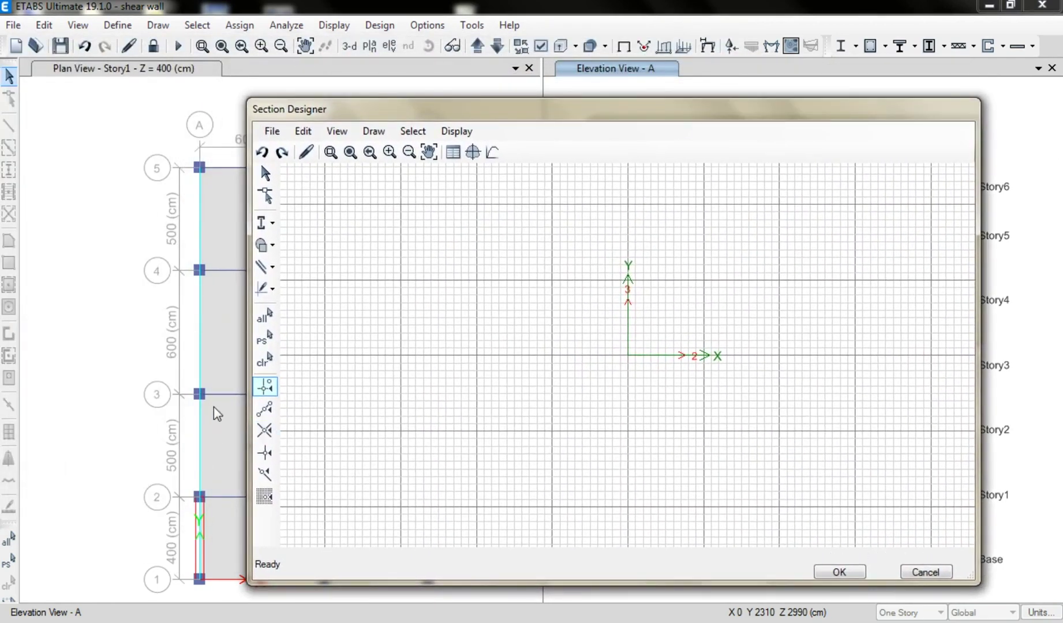
Draw a concrete rectangle centred on the origin and set its height to 40 cm and width to 400 cm
click(267, 245)
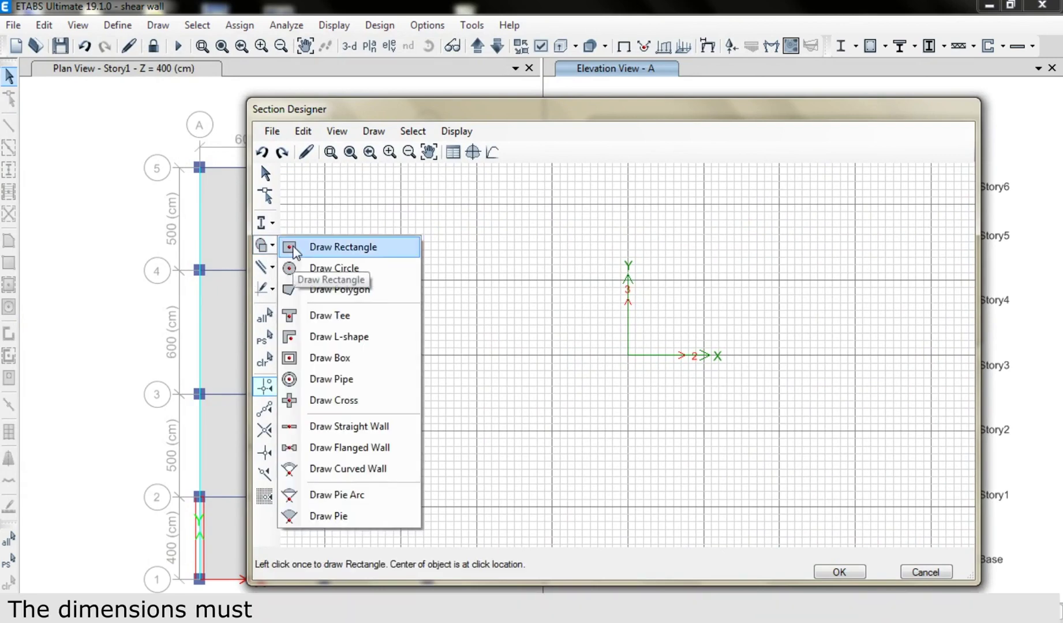
click(334, 247)
click(628, 356)
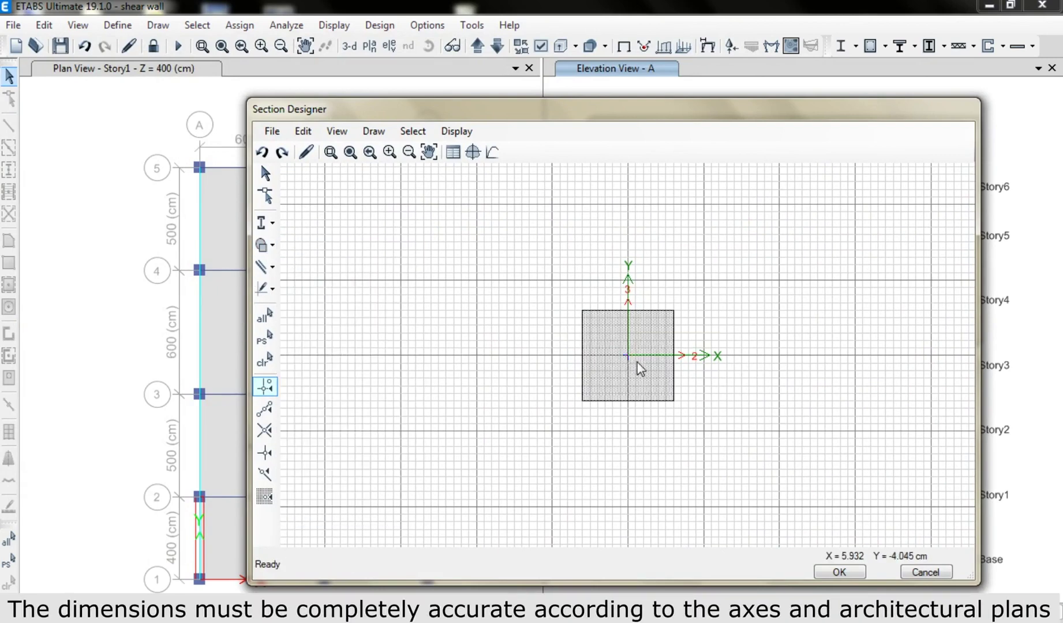
right_click(635, 367)
click(569, 290)
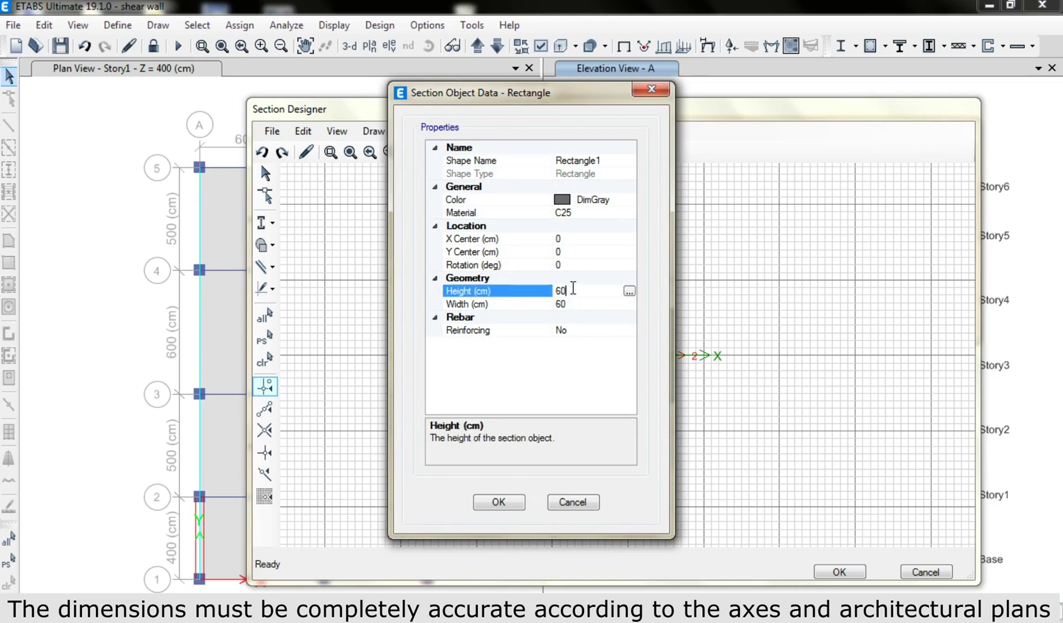
drag(571, 290, 550, 314)
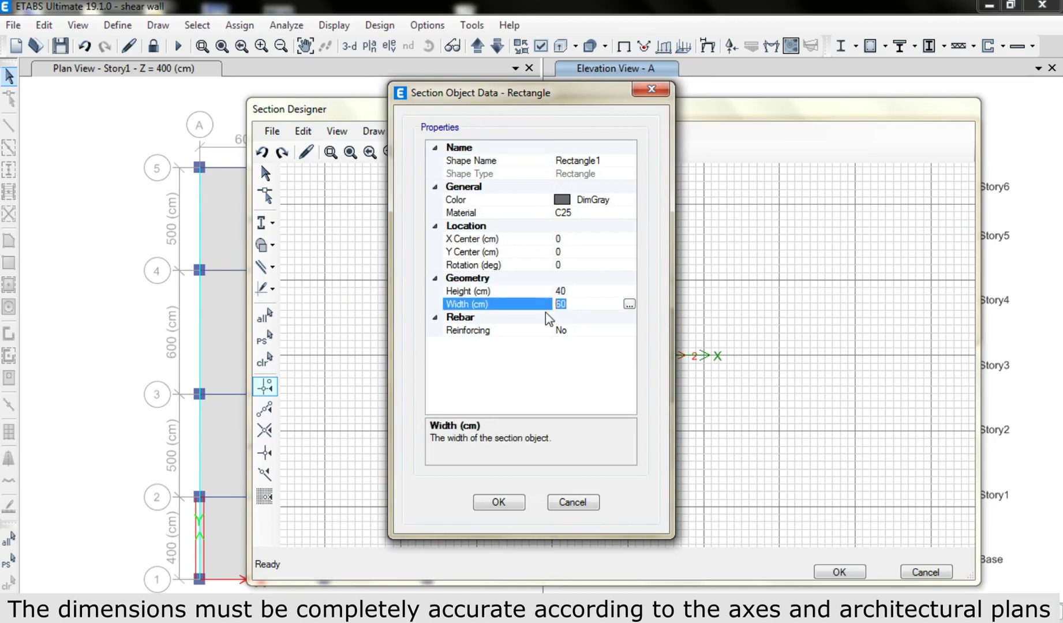
text(400)
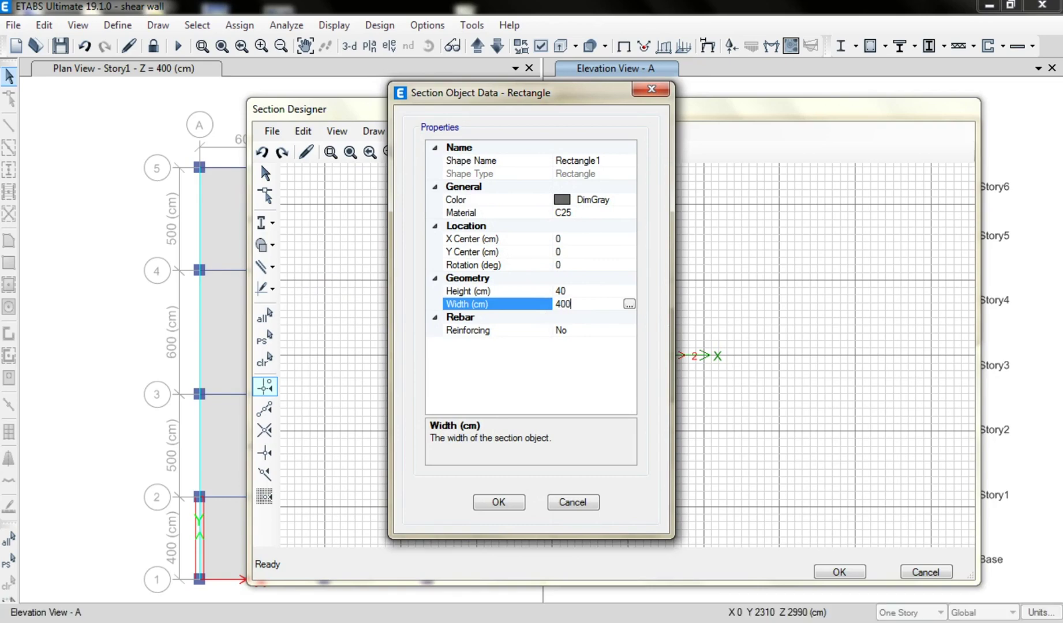
click(498, 502)
Change the wall rectangle's width to 400-55 cm
click(357, 158)
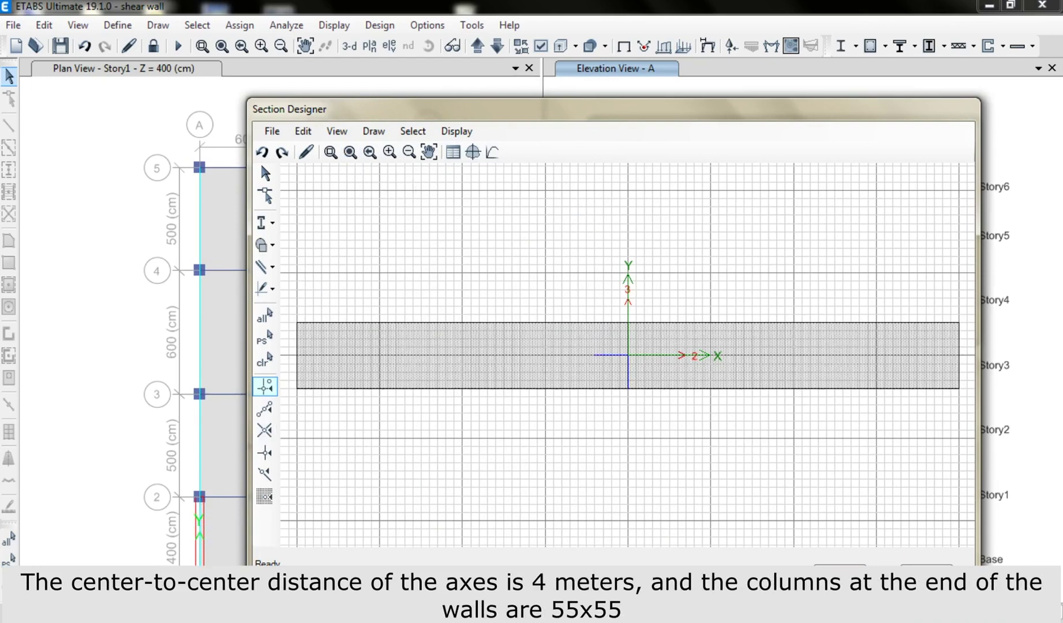
right_click(587, 354)
click(582, 312)
click(589, 303)
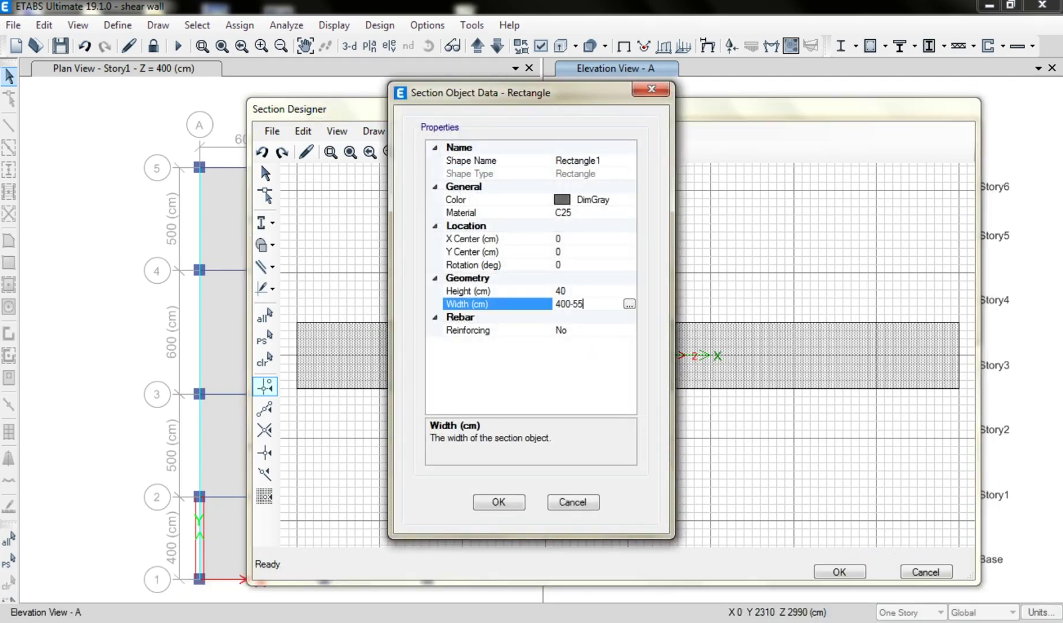
key(Return)
click(499, 502)
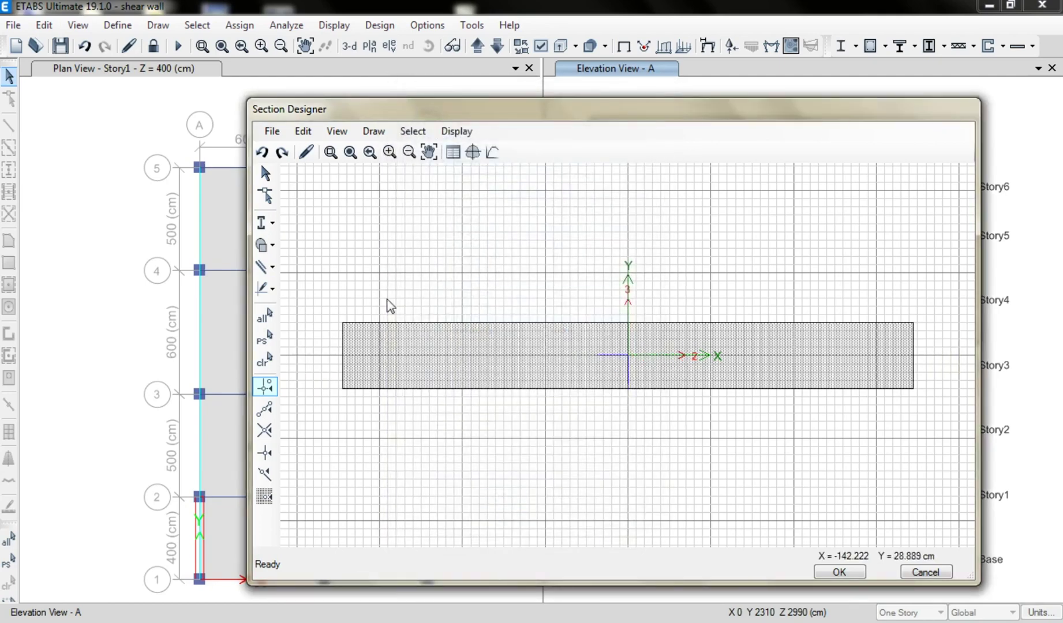
Draw a second concrete rectangle at the wall's upper-left corner and set its height and width to 55 cm
click(272, 245)
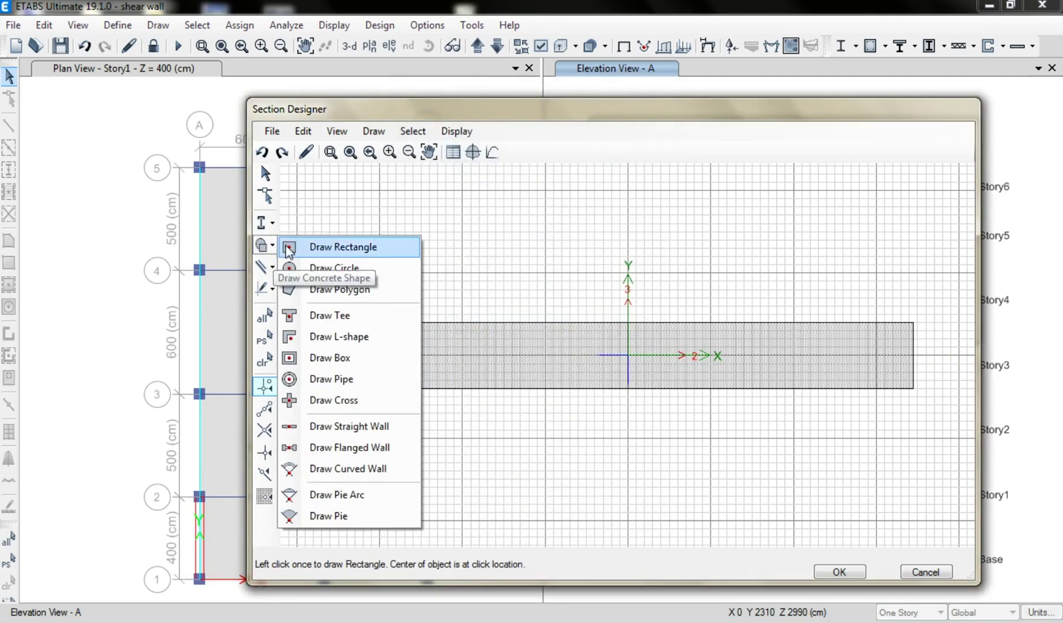
click(288, 248)
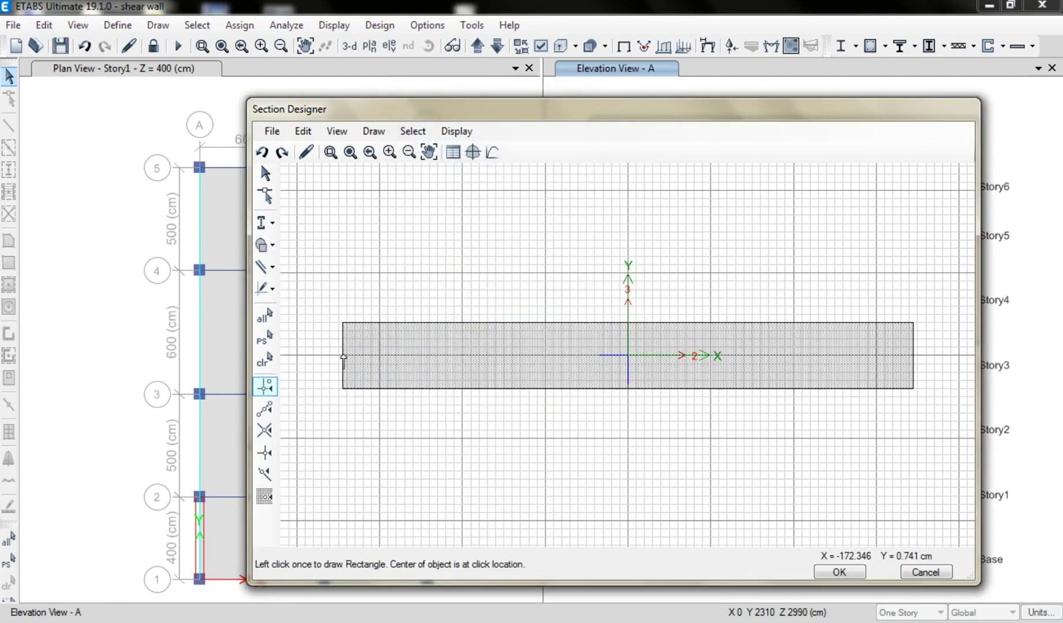
click(342, 323)
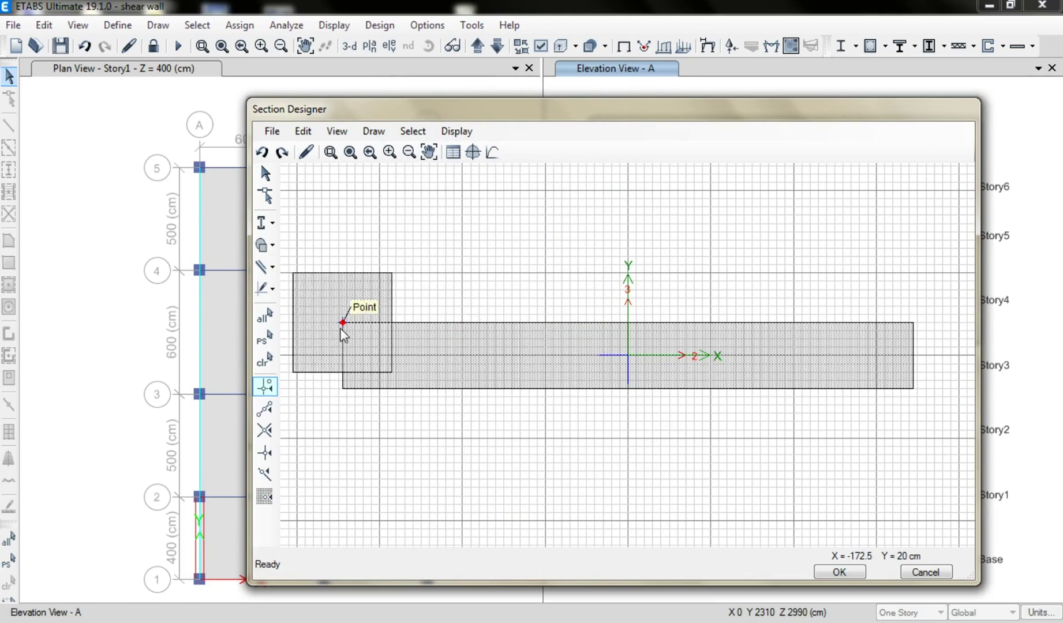
right_click(330, 302)
click(577, 291)
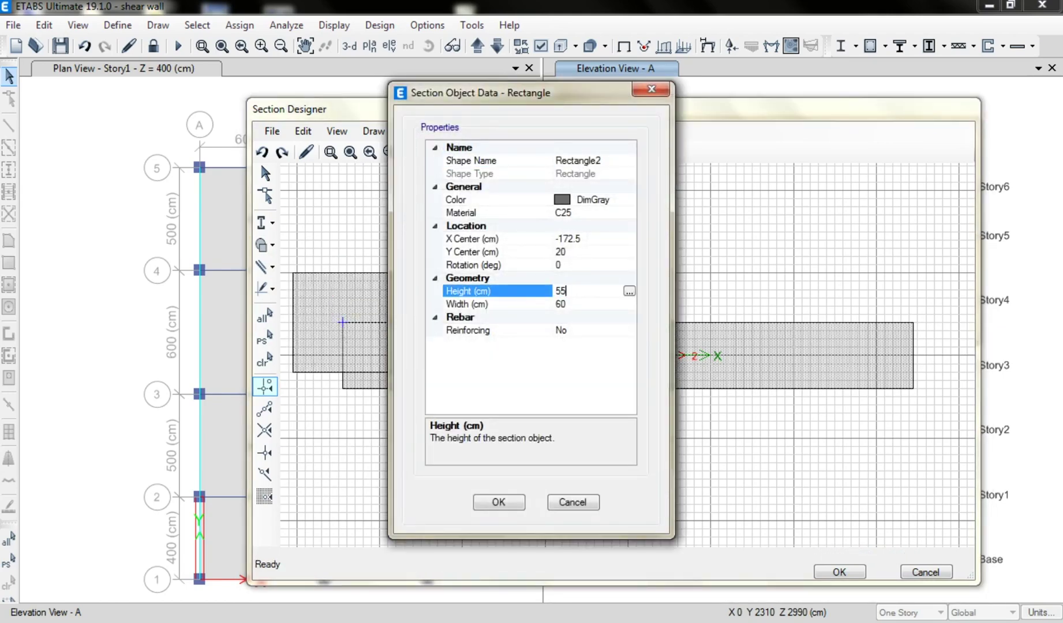
click(577, 304)
text(55)
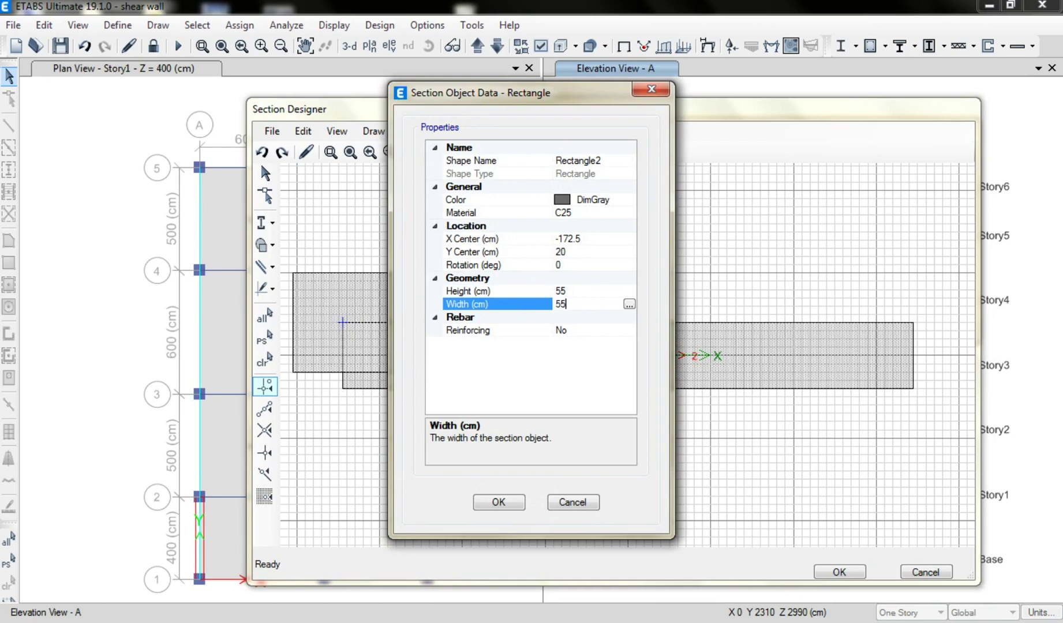
Set the 55 cm square's centre to X -227.5 cm and Y 0 cm
click(579, 266)
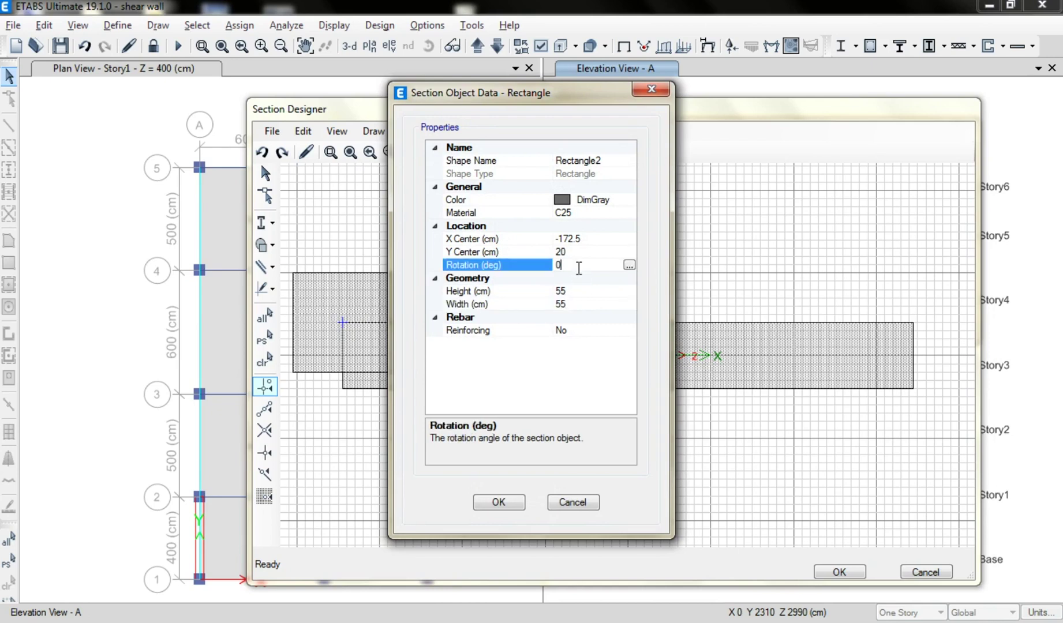
click(577, 252)
text(0)
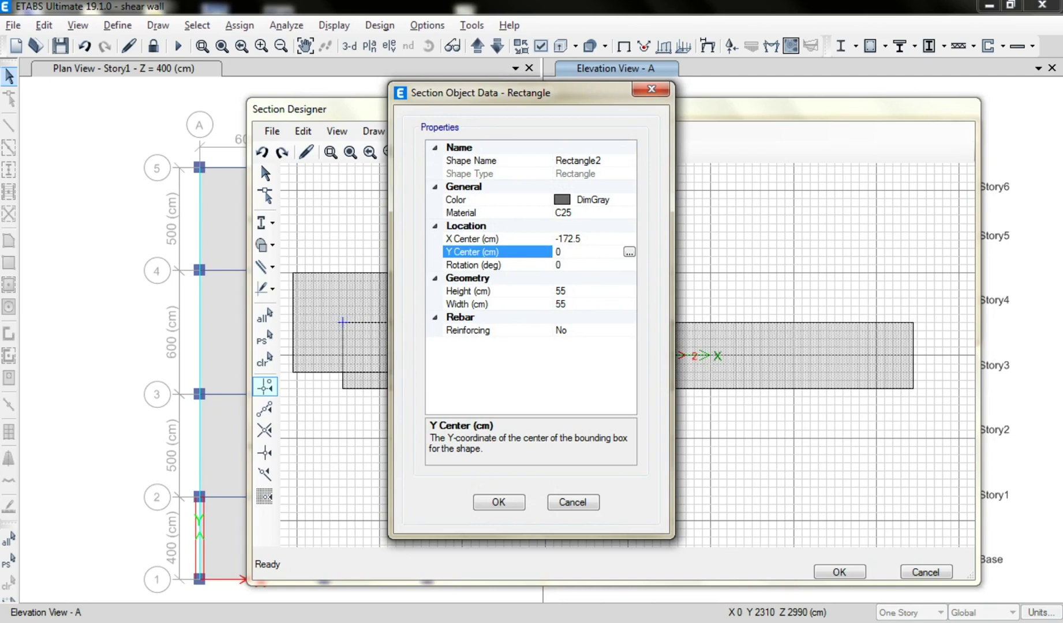
click(582, 240)
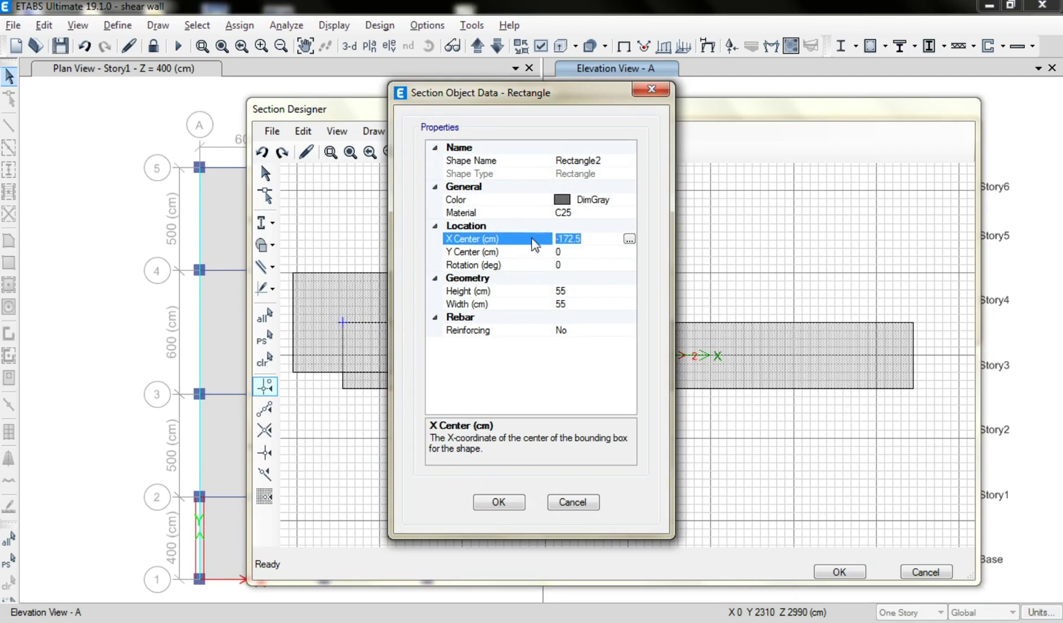
text(-)
click(506, 502)
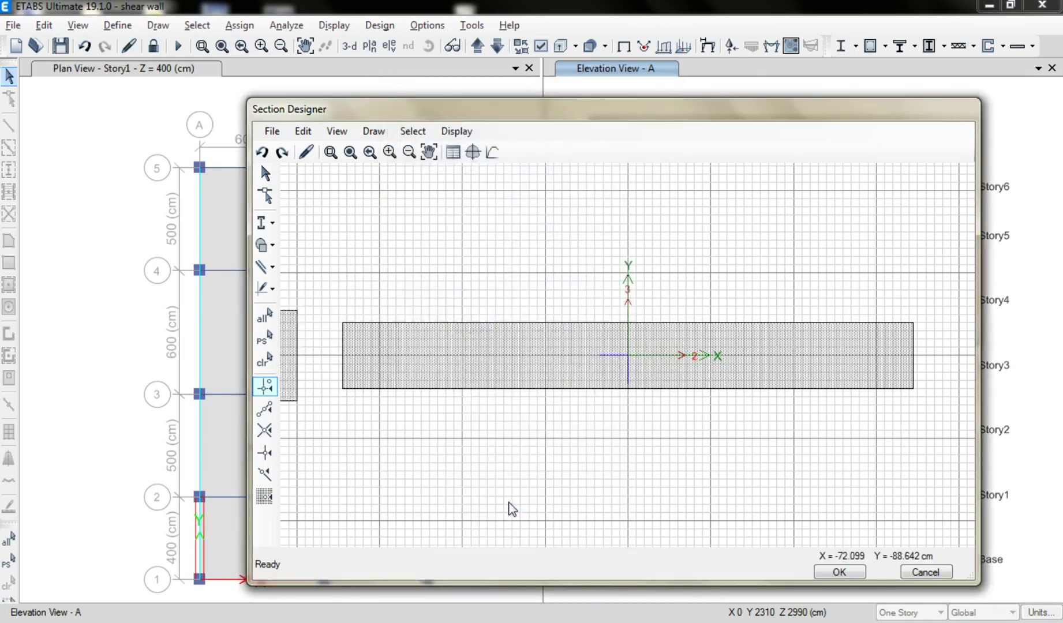
Change the X centre of the 55 cm square column to -200 cm so it adjoins the wall rectangle
right_click(297, 378)
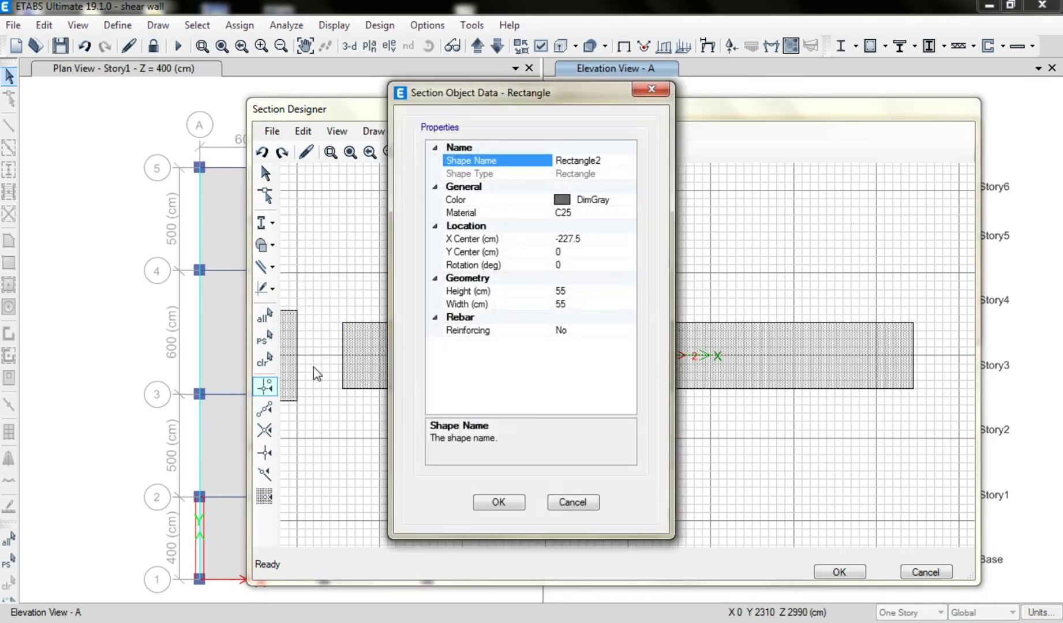
click(554, 240)
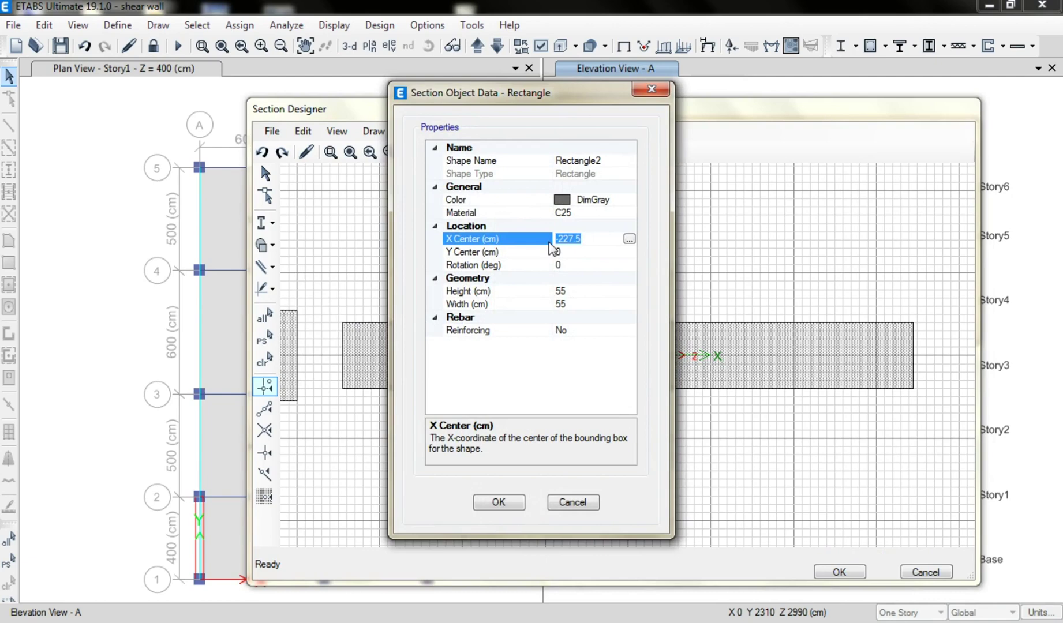
text(-200)
click(498, 502)
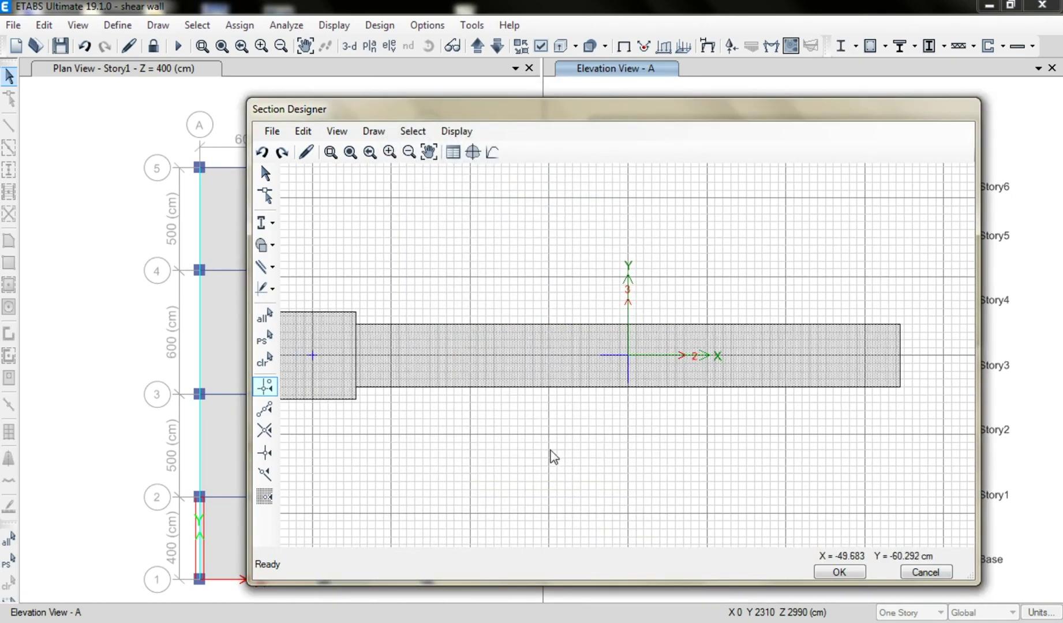
Replicate the 55 cm square column by mirroring it about the Y axis onto the wall's opposite end
click(359, 378)
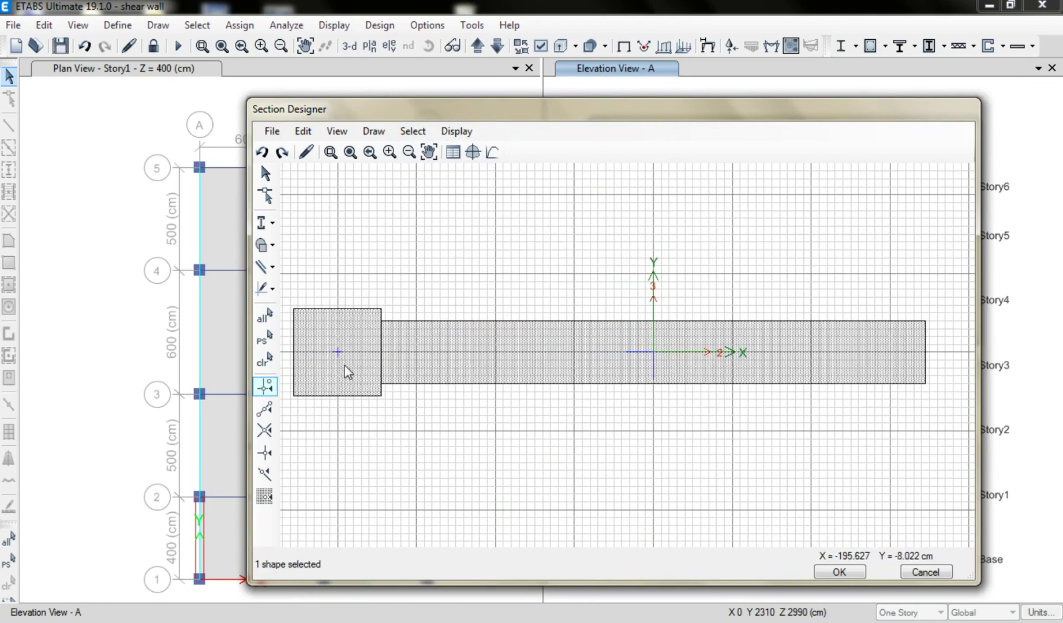
click(303, 131)
click(338, 435)
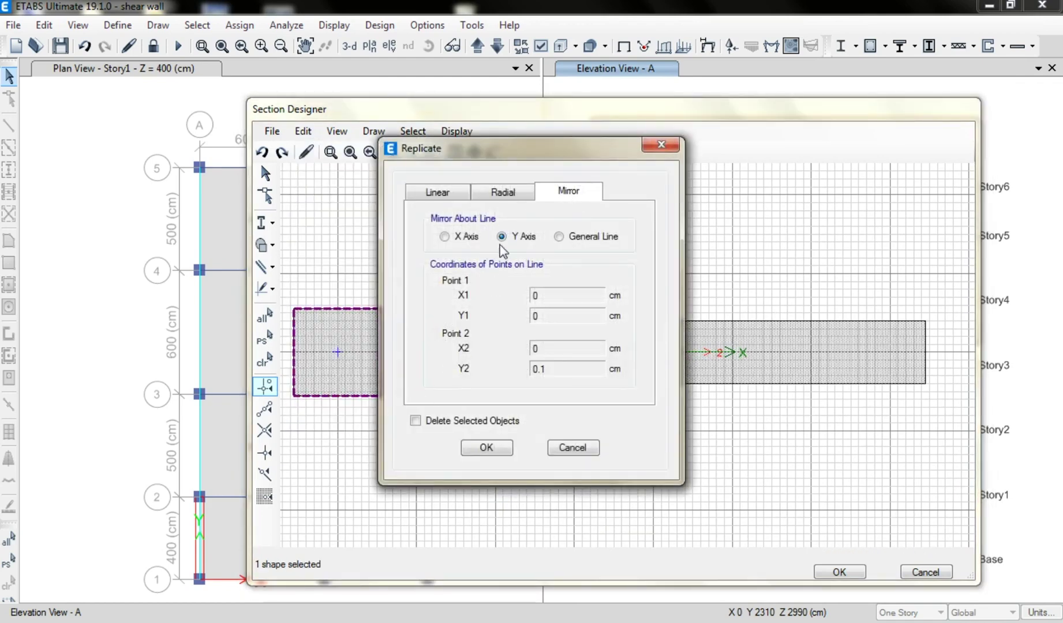
drag(556, 137, 437, 137)
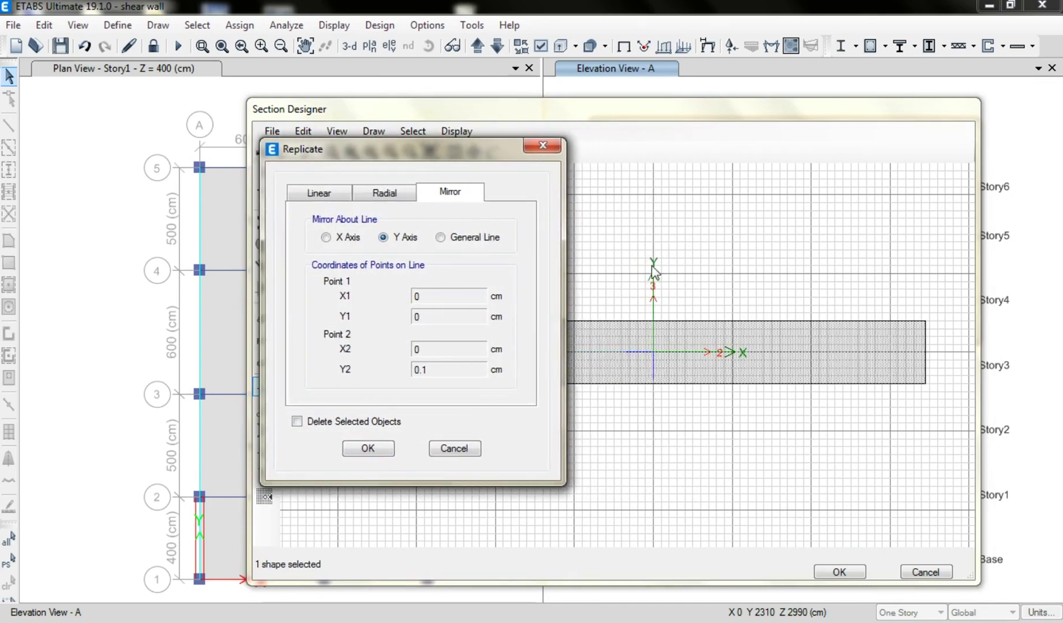
click(384, 448)
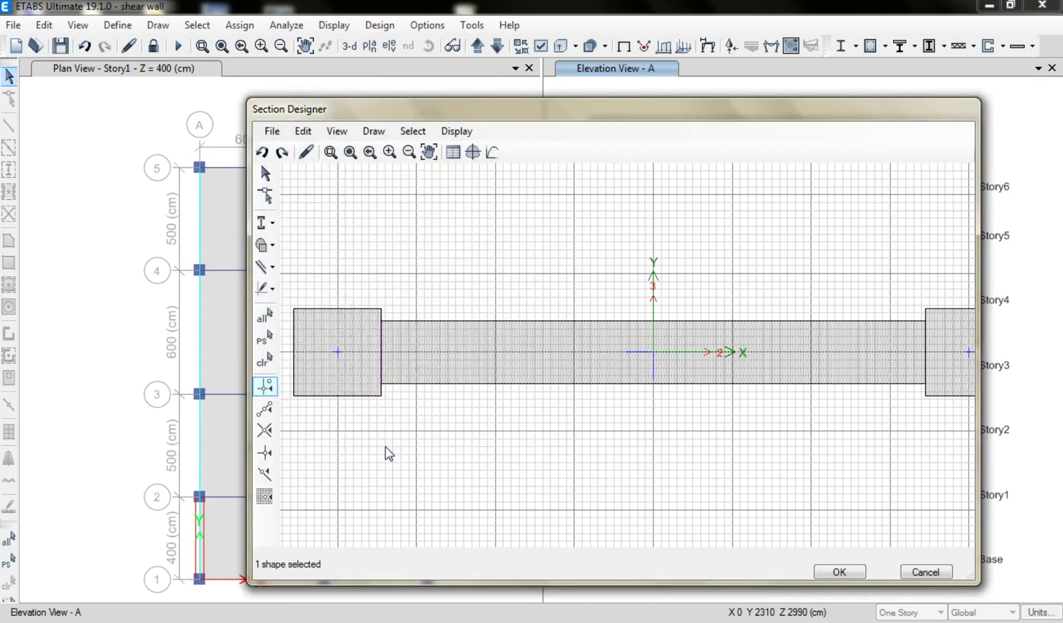
Enlarge and reposition the Section Designer window so the whole wall section with both boundary columns fits in view
drag(612, 450, 607, 466)
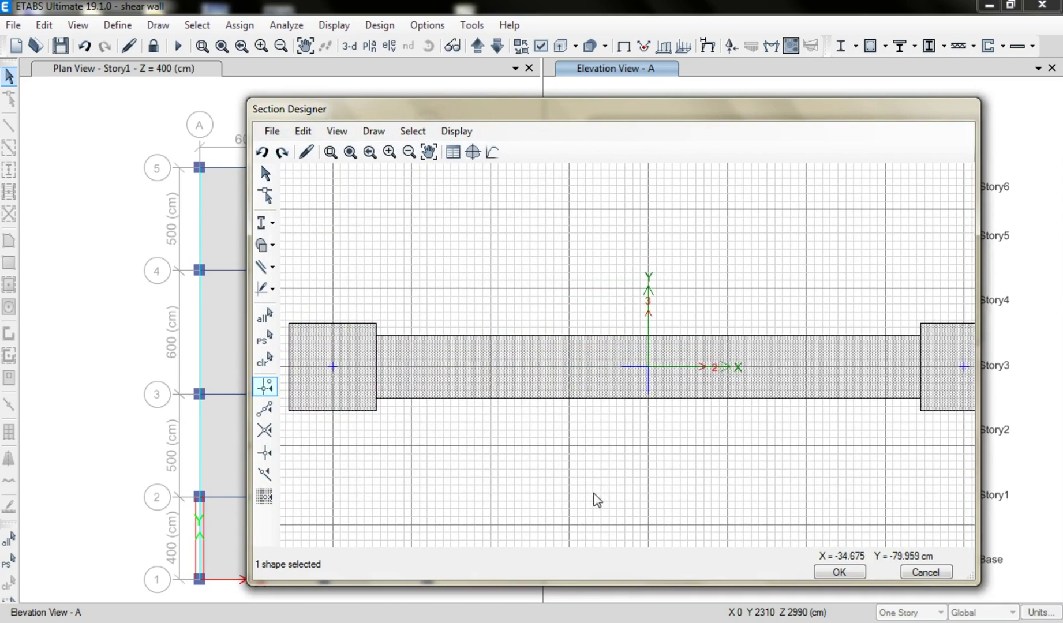
key(alt)
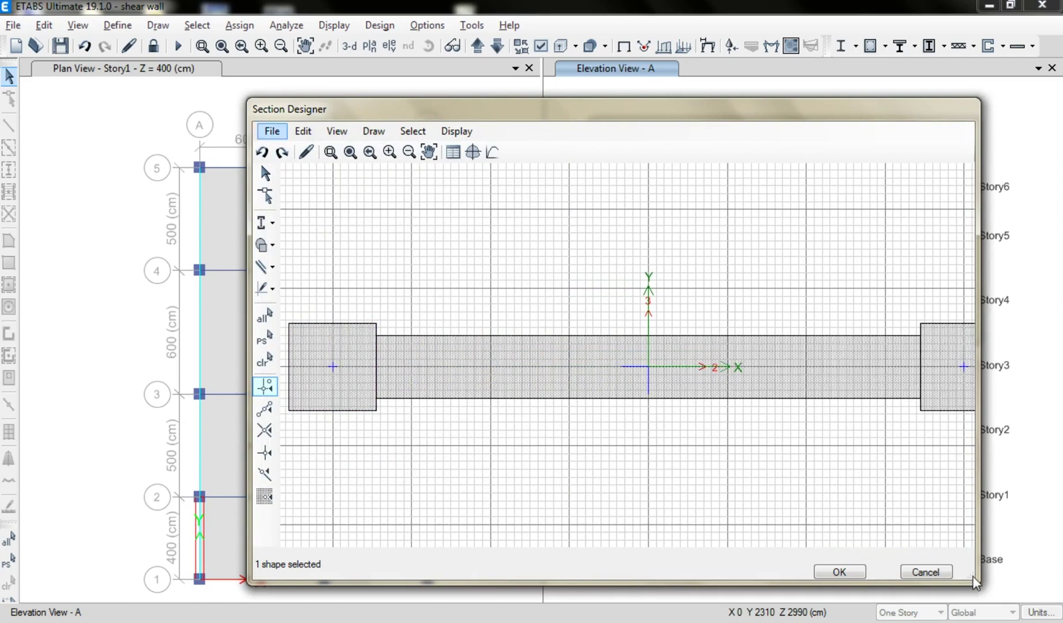
drag(973, 583, 1061, 622)
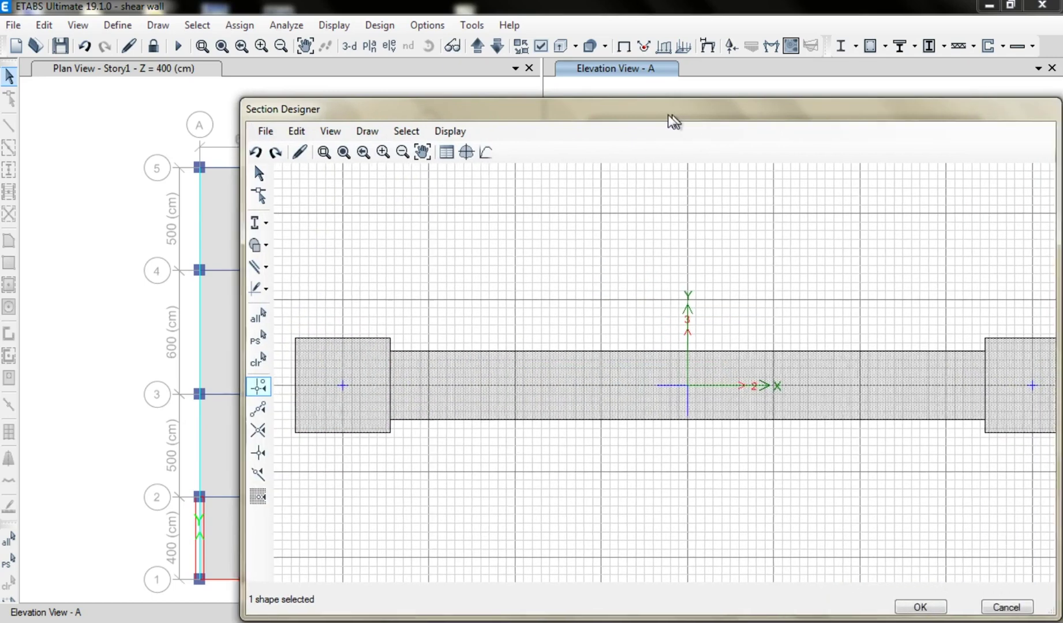
drag(670, 116, 483, 96)
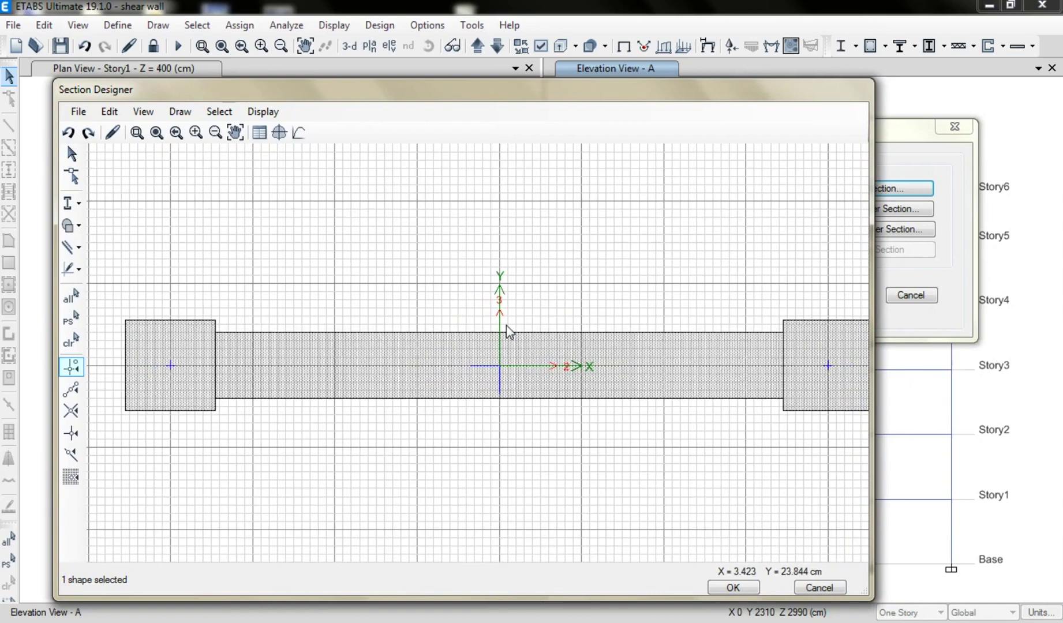
scroll(506, 330, down, 2)
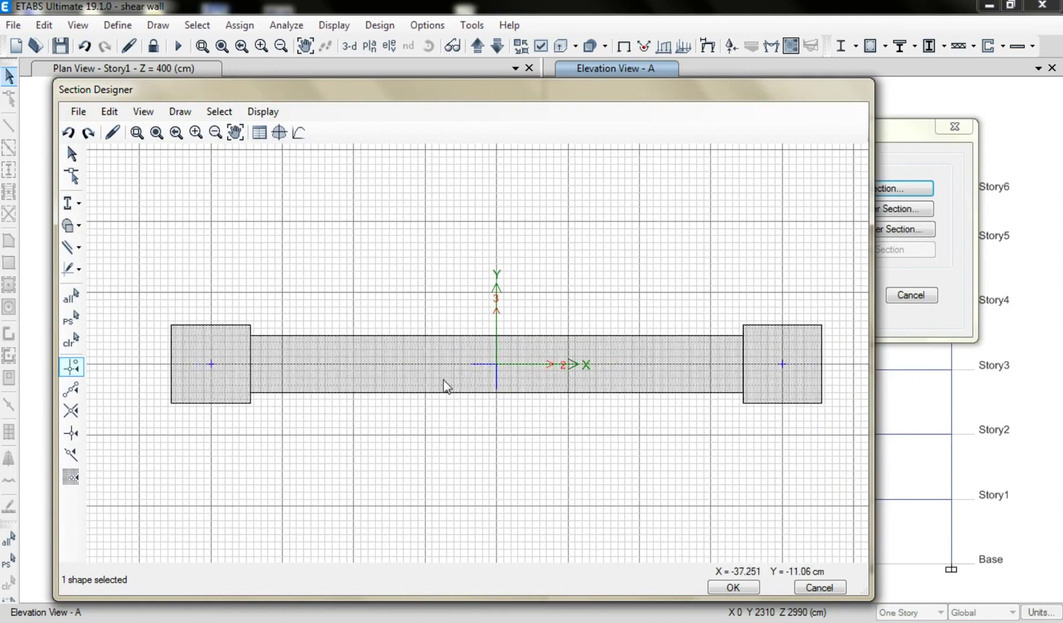
Try shifting the wall rectangle's Y centre to -7.5 cm, and undo the shift
right_click(446, 386)
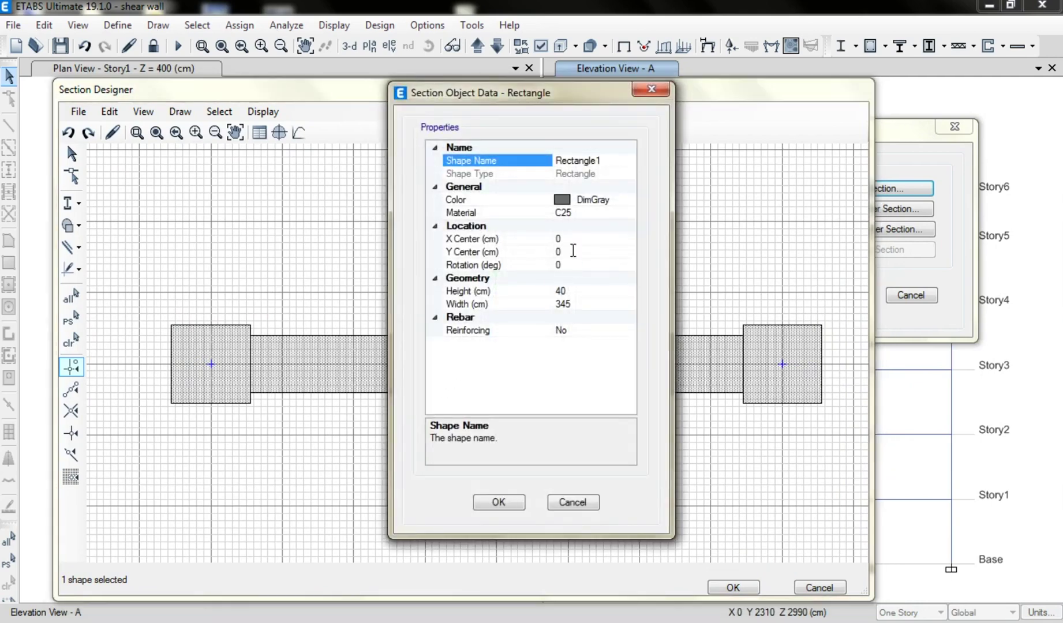
click(512, 254)
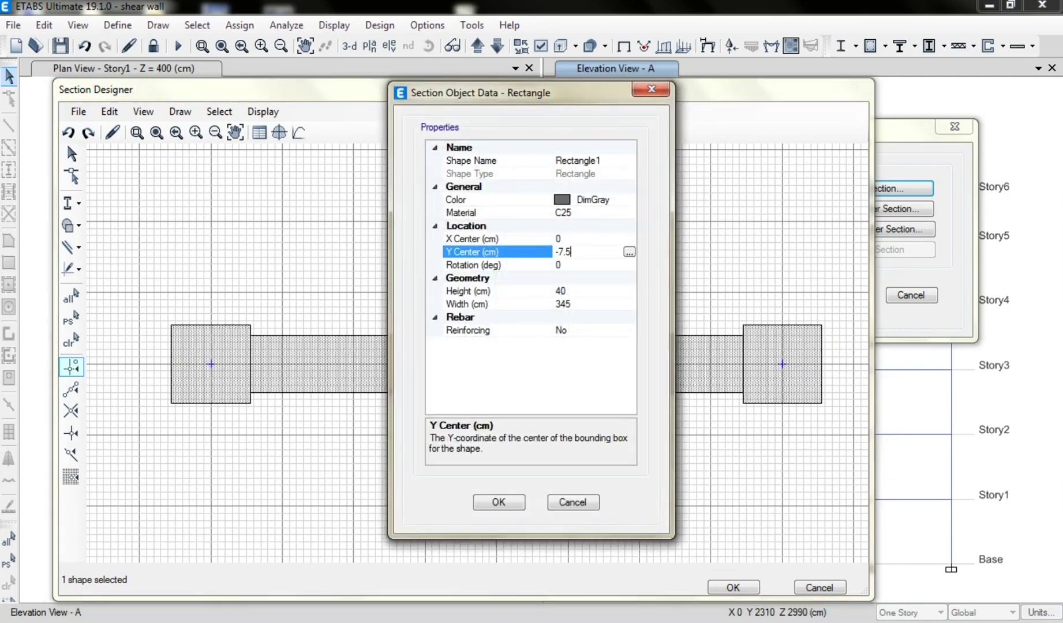
click(495, 504)
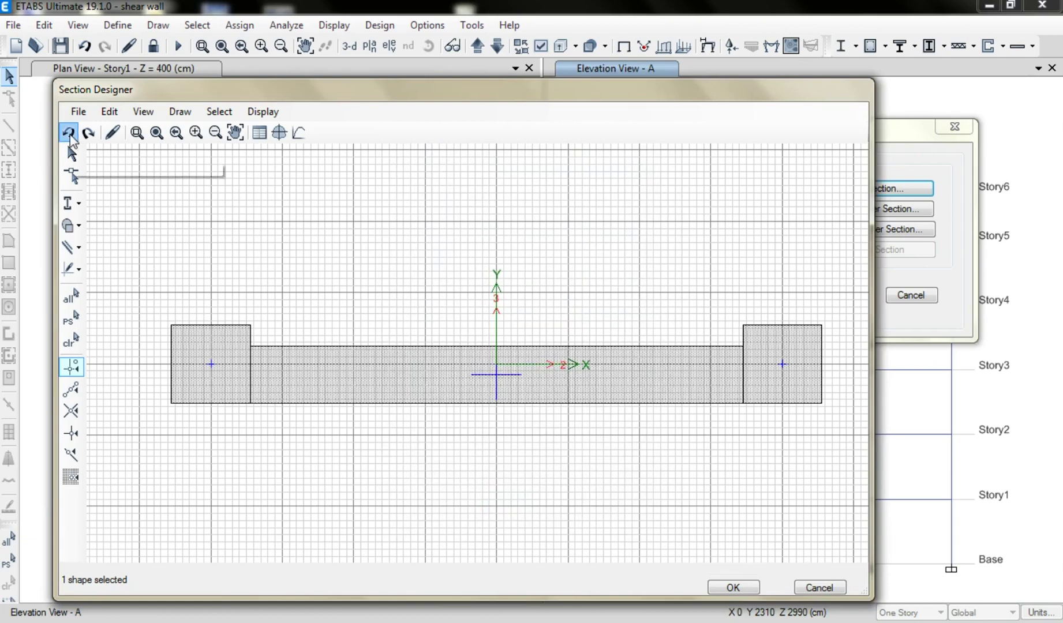
click(68, 133)
Turn on reinforcing for the wall rectangle between the two columns
right_click(449, 374)
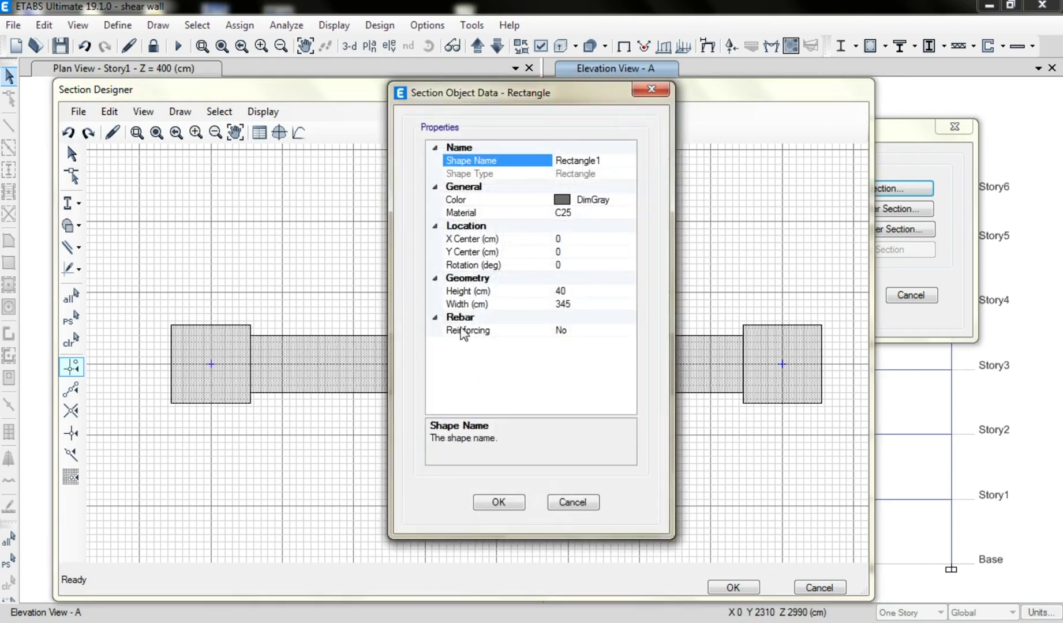
click(465, 332)
click(629, 332)
click(606, 350)
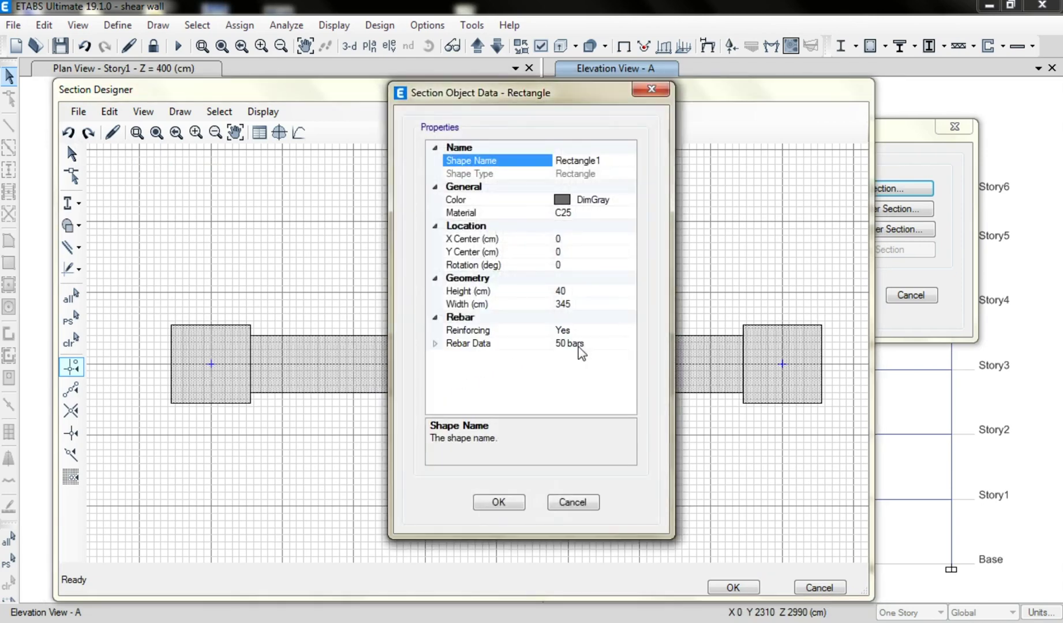
Set the rebar size of the wall rectangle's Tie Bar to 10
click(435, 344)
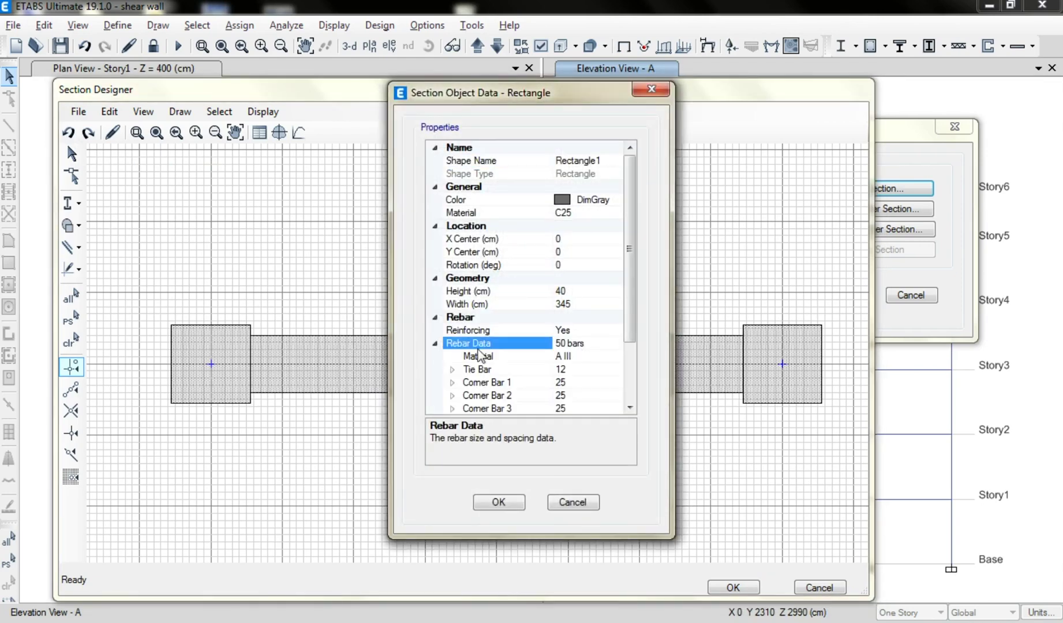
click(451, 370)
click(569, 382)
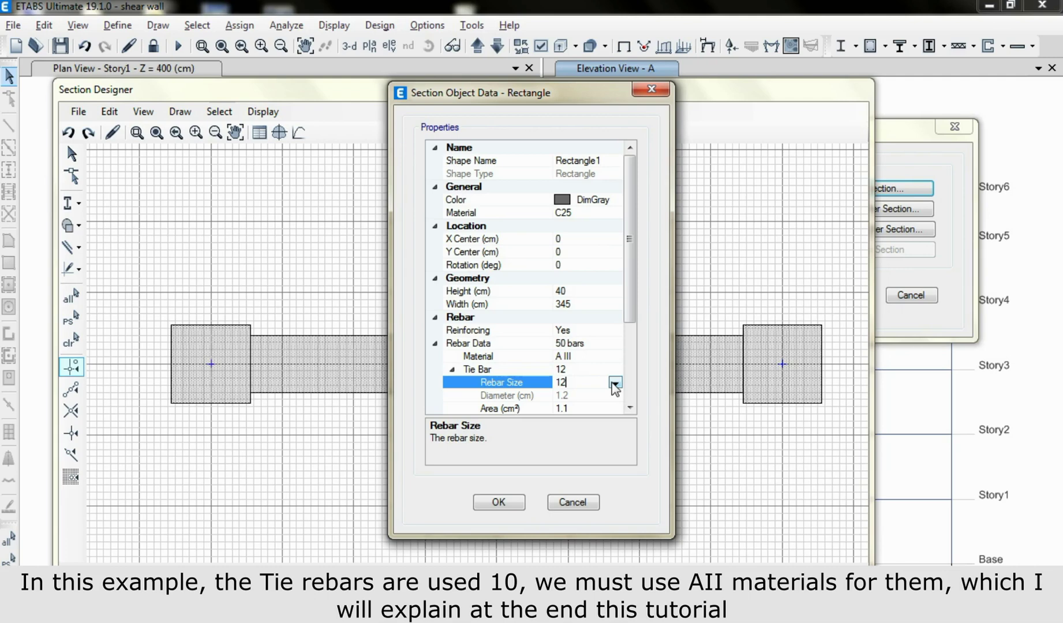
click(615, 383)
click(551, 450)
scroll(635, 353, down, 1)
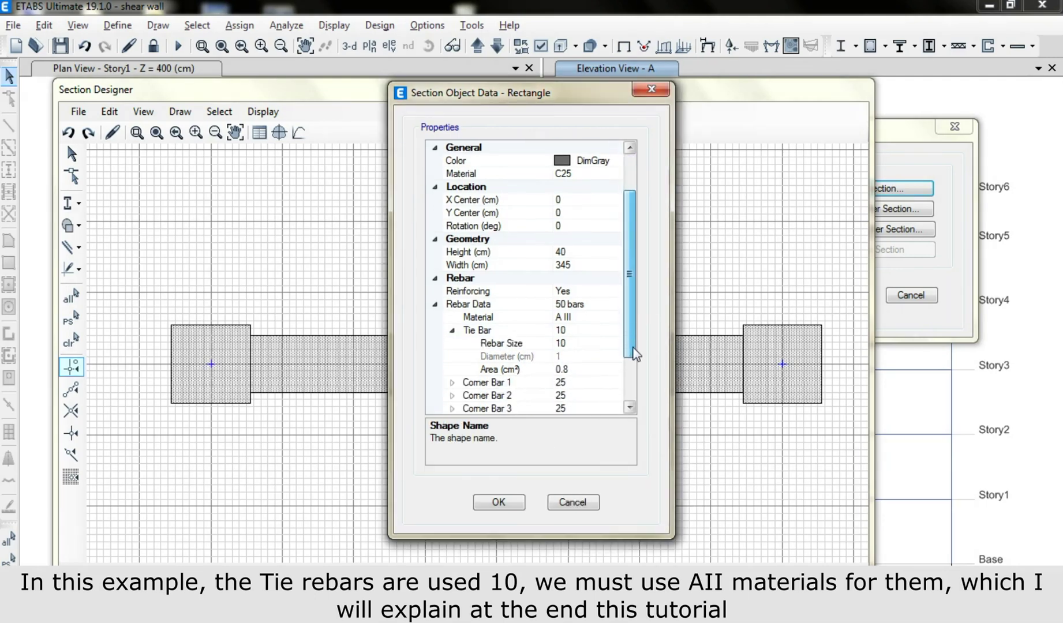
Set the rebar size of the wall's Corner Bar 1 to 12 and collapse the Corner Bar 1 and Tie Bar details
drag(634, 353, 636, 403)
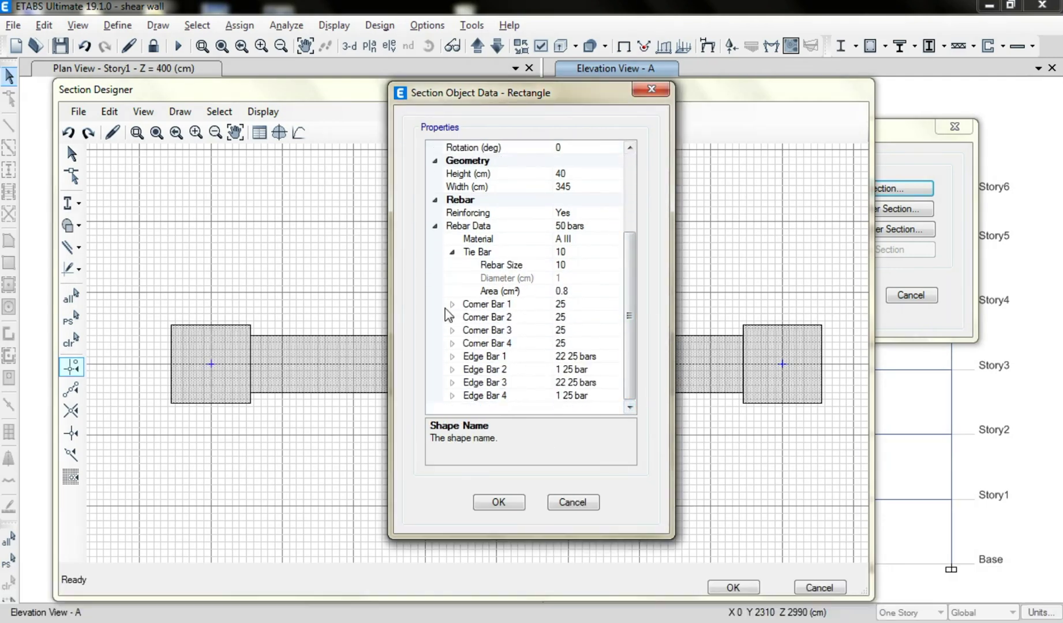
click(451, 305)
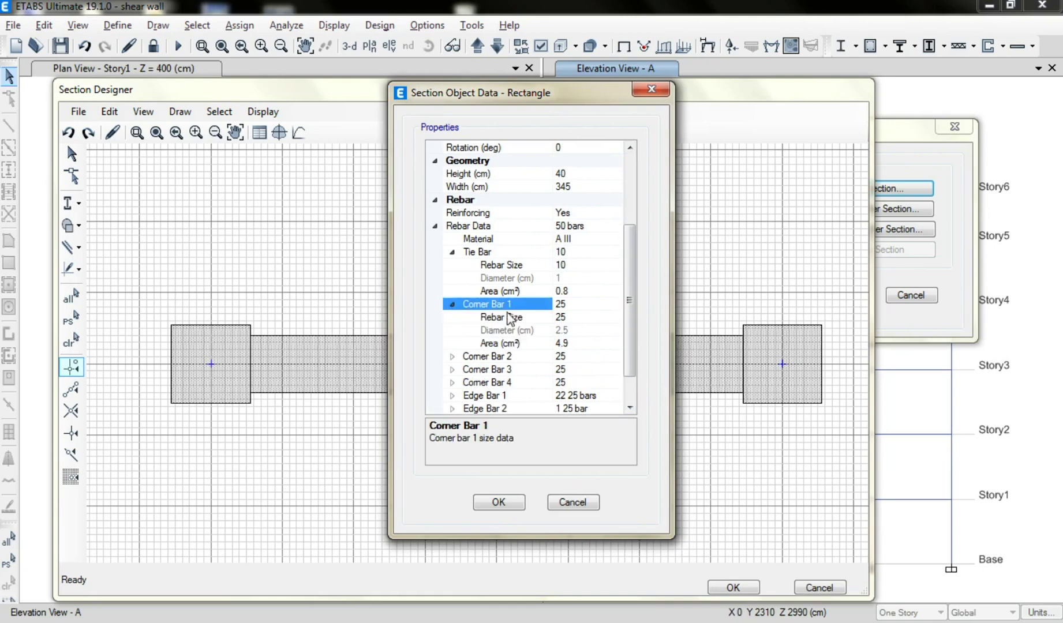
click(555, 317)
click(615, 318)
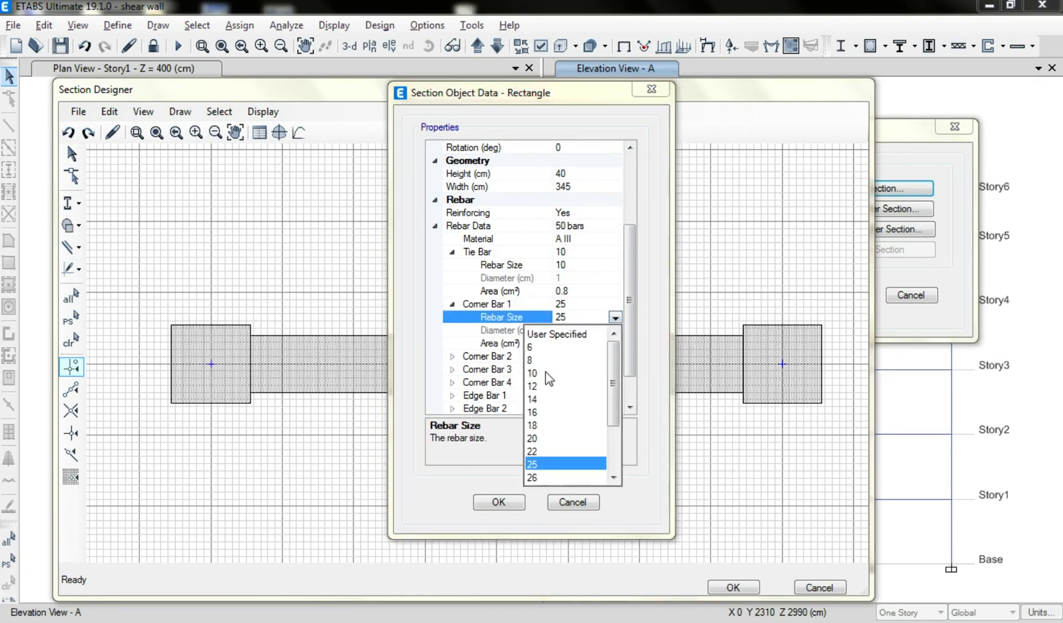
click(538, 386)
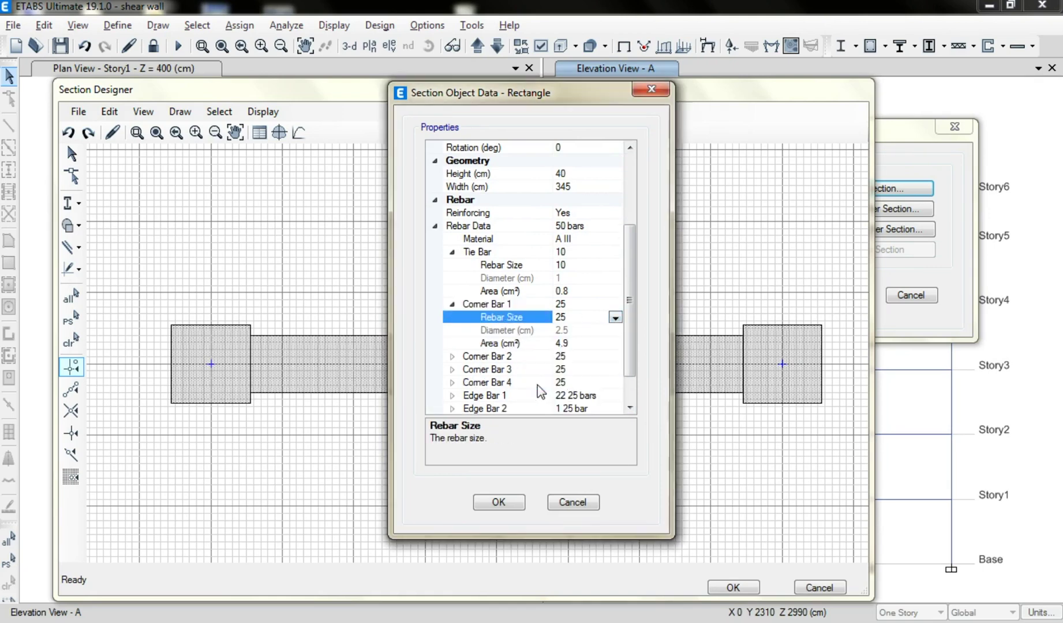
click(452, 304)
click(452, 252)
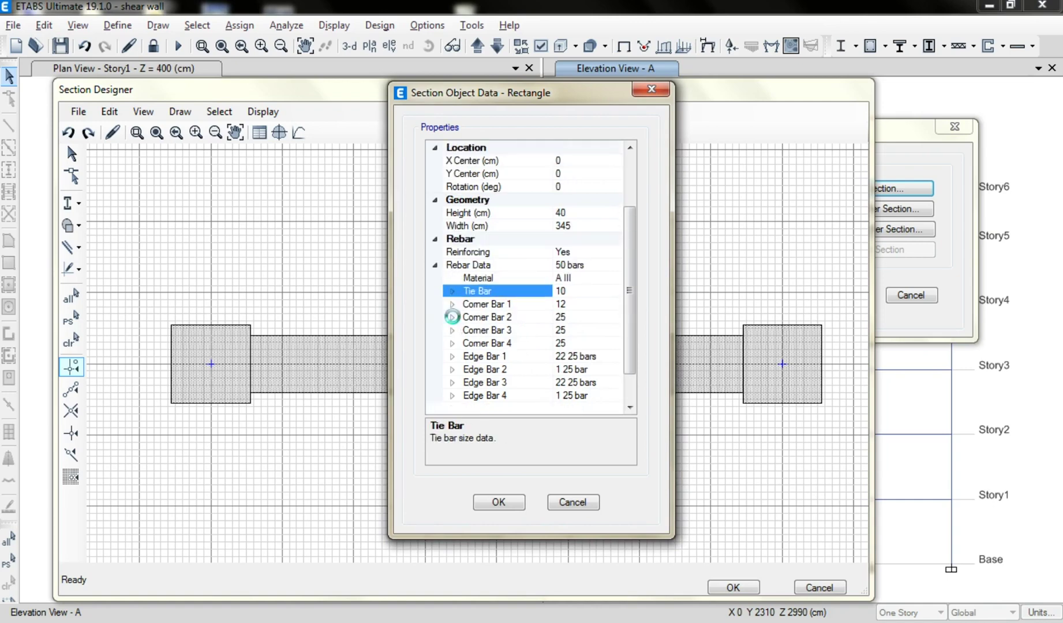
Expand the details of Corner Bars 2, 3 and 4 and set Corner Bar 2's rebar size to 12
click(451, 316)
click(451, 370)
scroll(604, 344, down, 2)
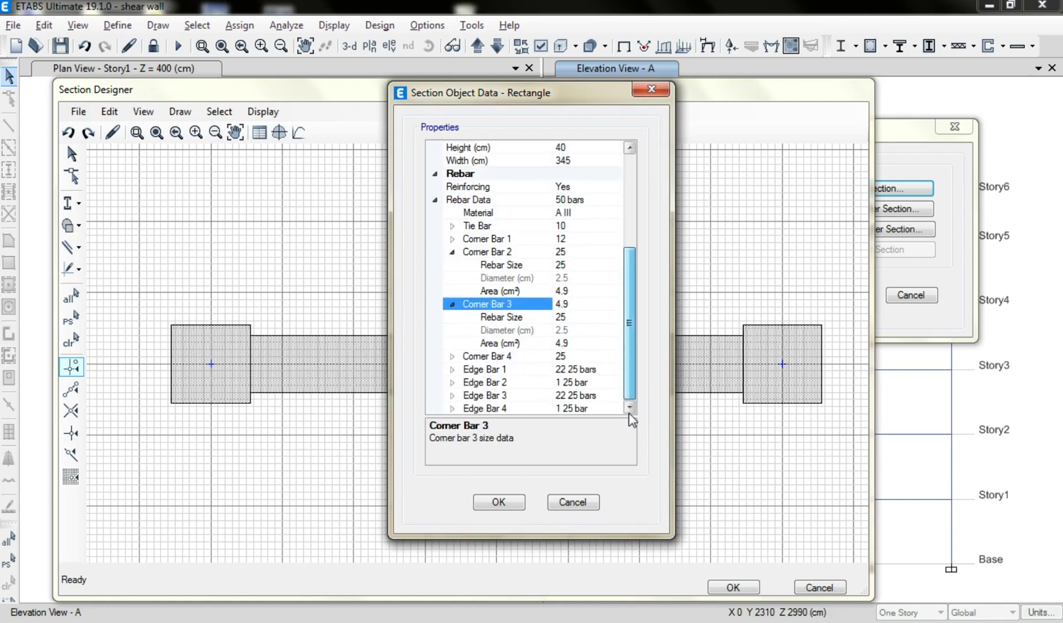
click(451, 343)
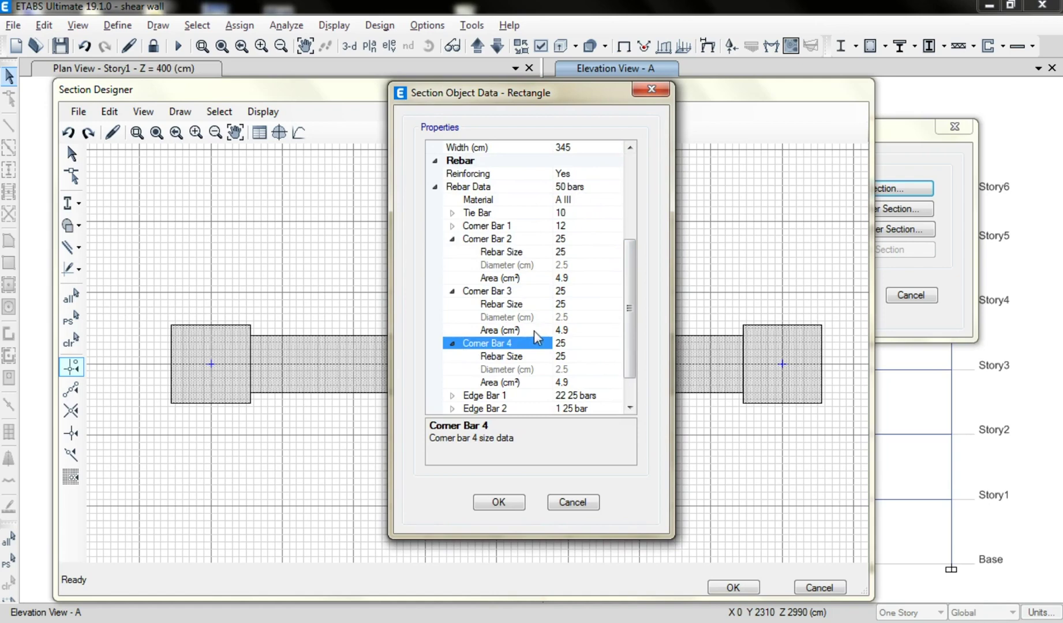
click(562, 254)
click(615, 252)
click(531, 321)
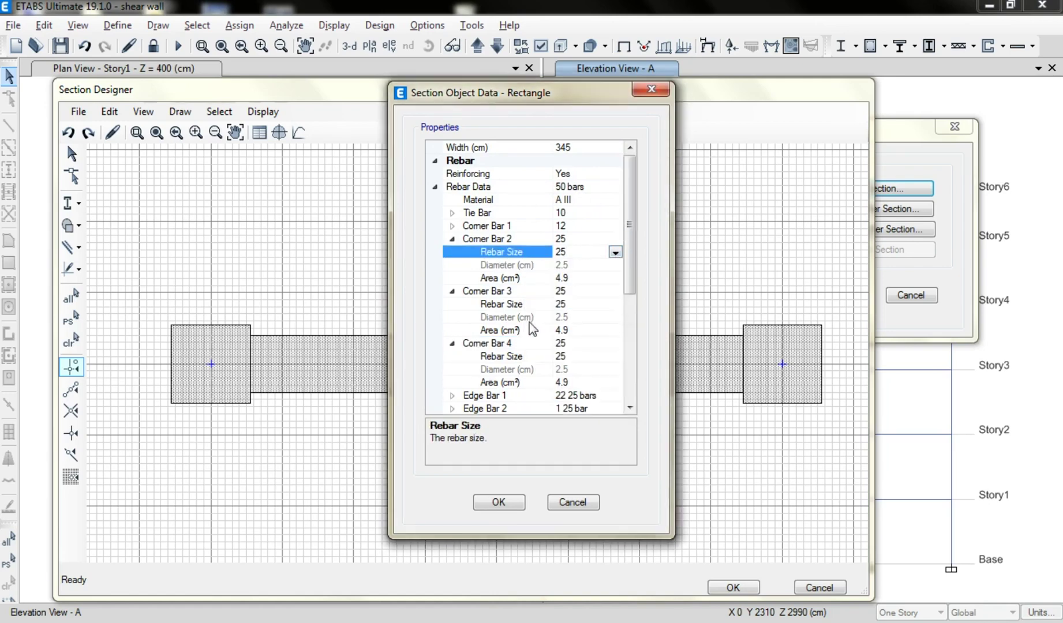
Set the rebar size of Corner Bar 3 and Corner Bar 4 to 12 and collapse the corner bar details
click(594, 304)
click(615, 304)
click(558, 373)
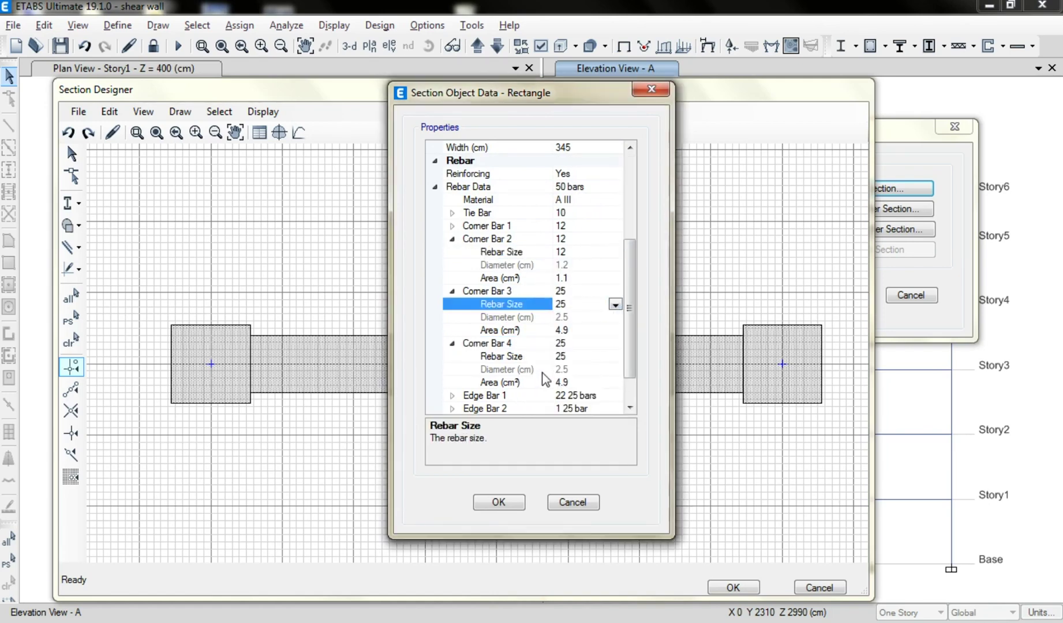
click(589, 356)
click(615, 356)
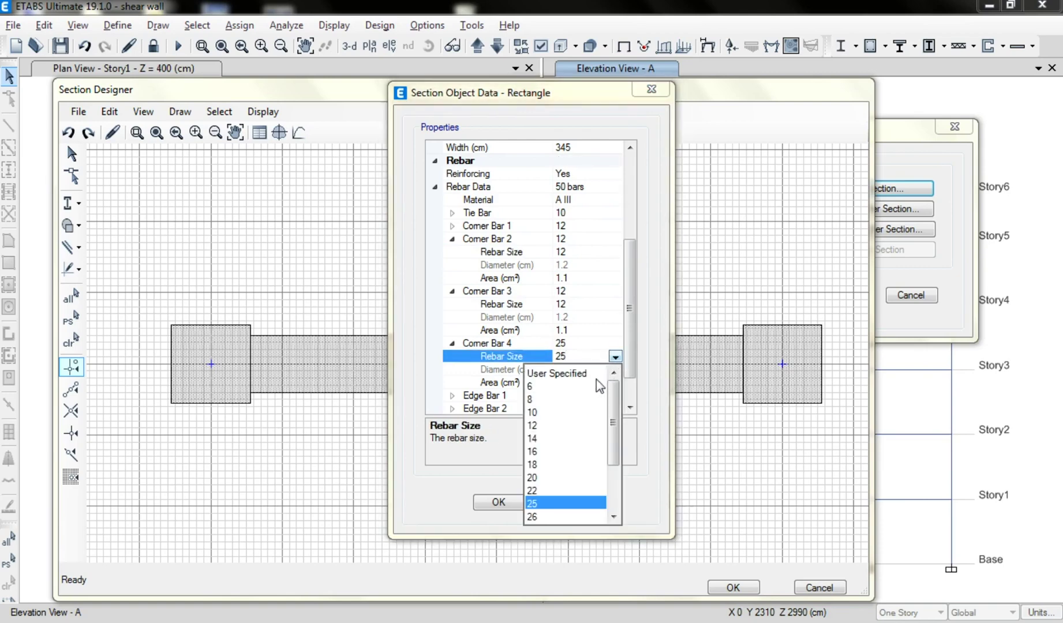
click(544, 425)
click(453, 343)
click(453, 291)
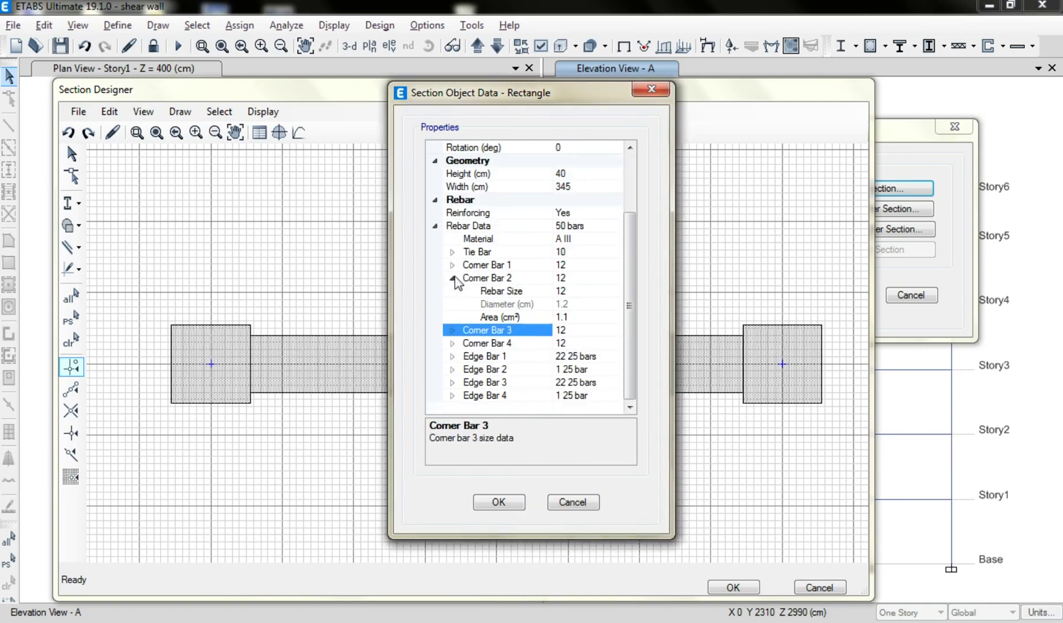
click(453, 278)
Set the rebar size of the wall's Edge Bar 1 to 12
click(452, 357)
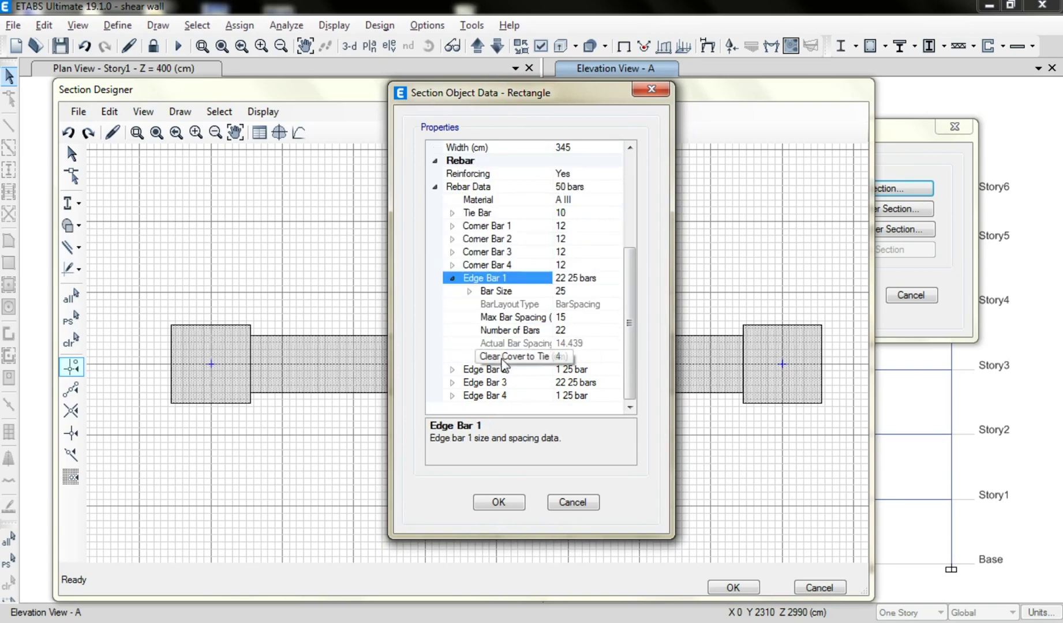
click(469, 291)
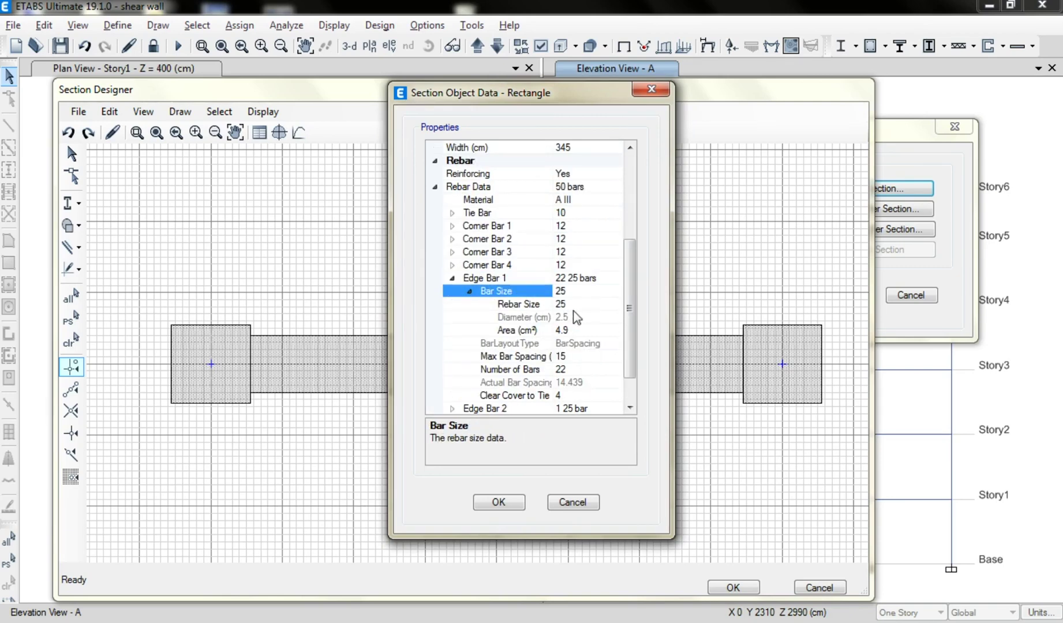
click(618, 291)
click(541, 368)
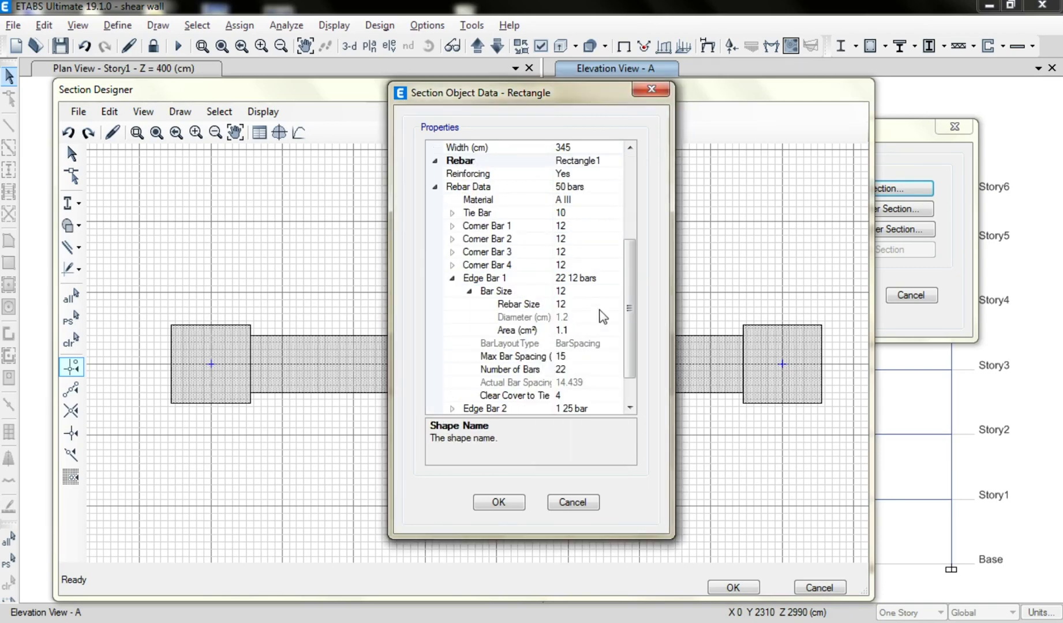
drag(629, 325, 627, 349)
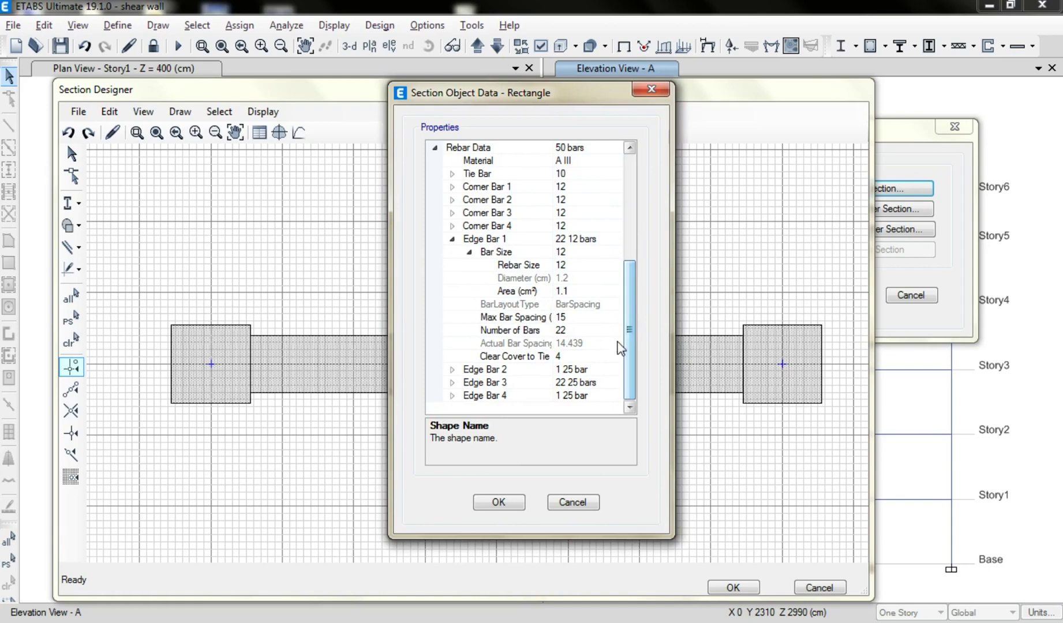
Expand the wall's Edge Bar 2, Edge Bar 3 and Edge Bar 4 details
click(558, 318)
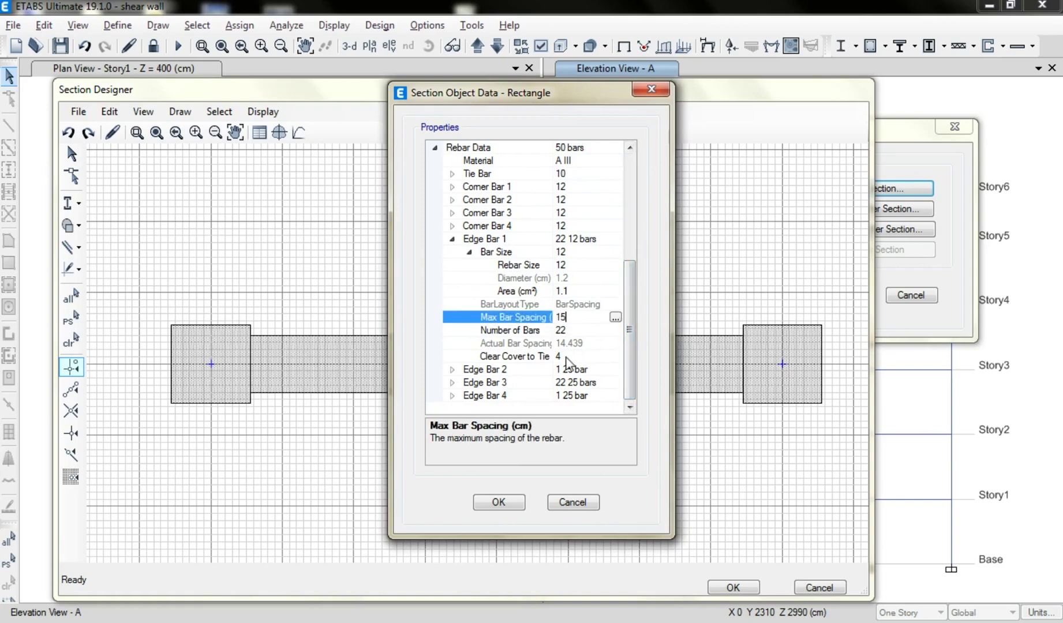
double_click(465, 370)
double_click(470, 382)
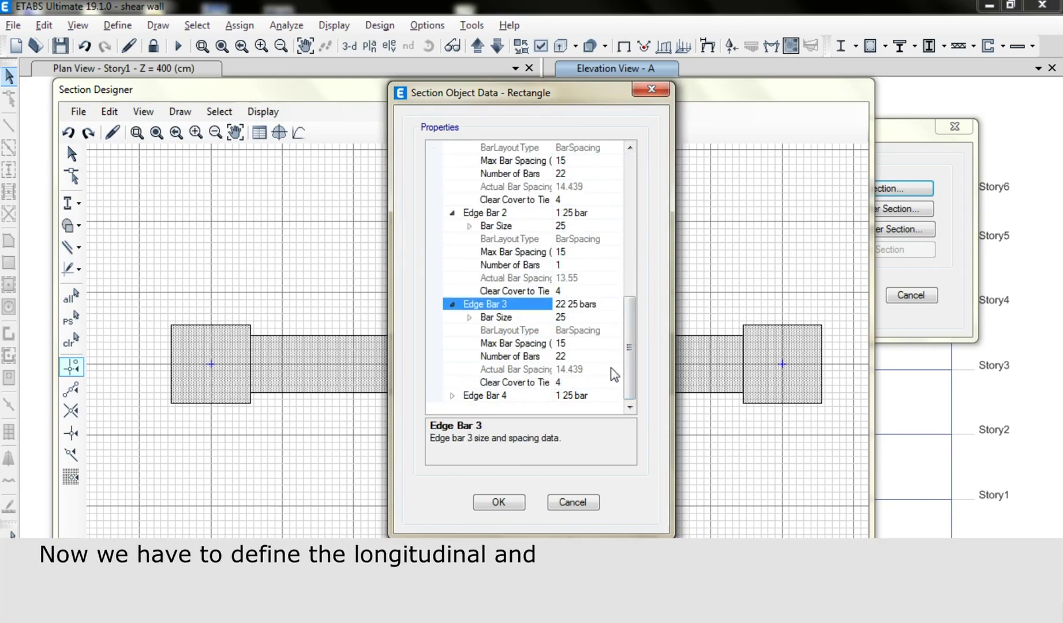
double_click(479, 396)
scroll(629, 370, up, 2)
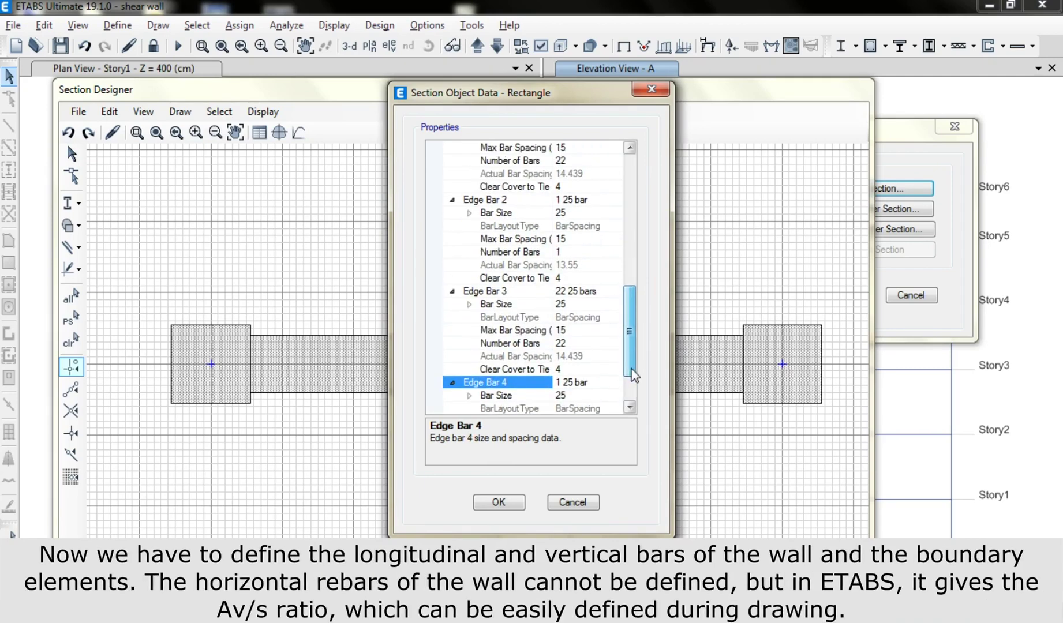
Set the wall's Edge Bar 2 to rebar size 12 and its number of bars to 0
click(495, 199)
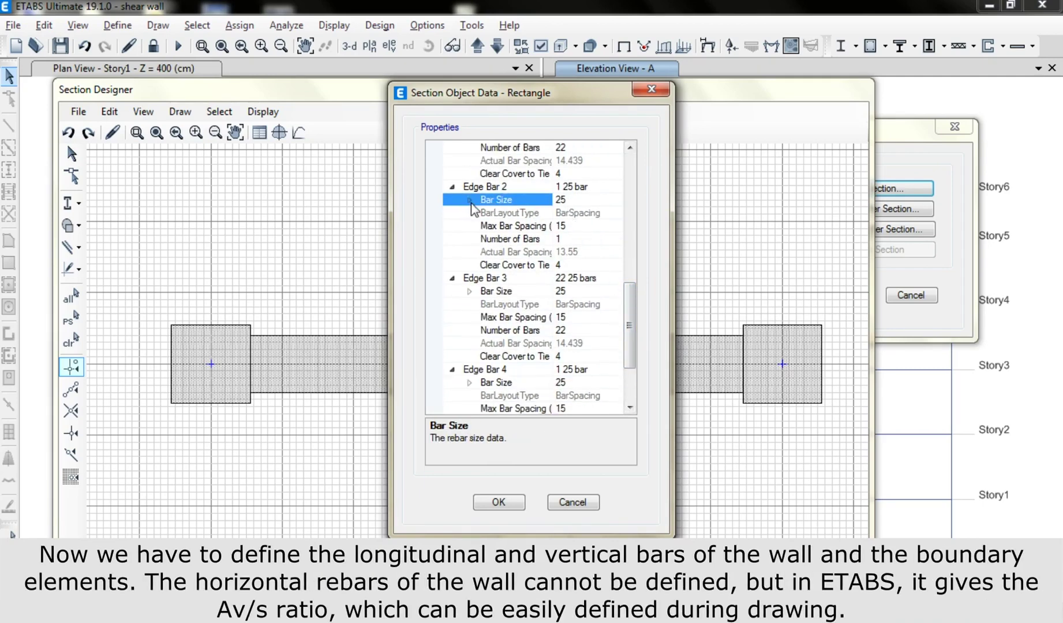
click(469, 199)
click(579, 212)
click(615, 213)
click(547, 282)
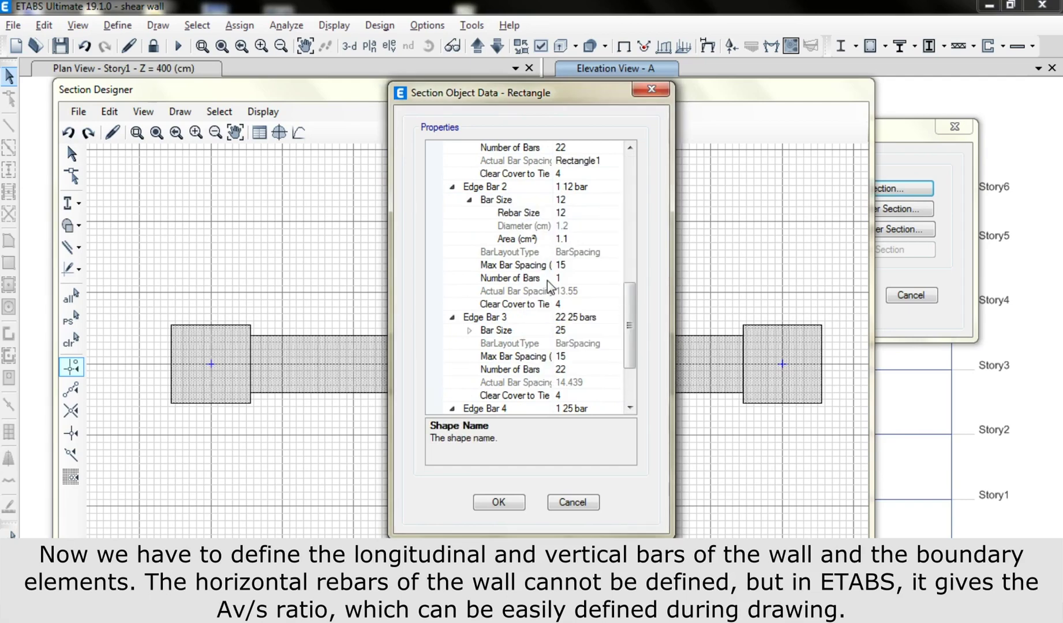
click(542, 281)
text(0)
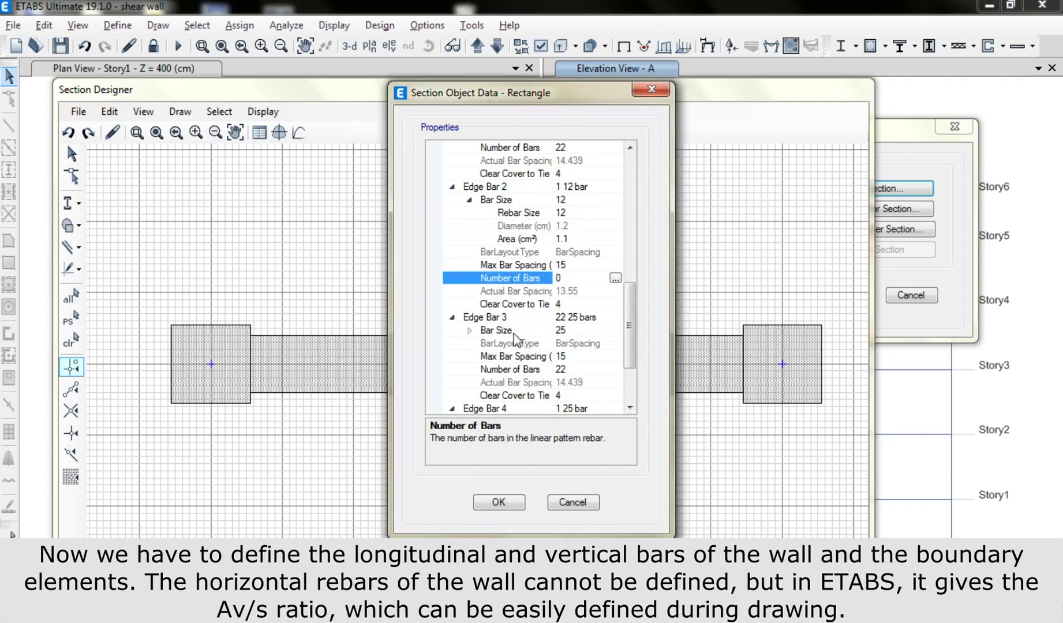
Set the rebar size of the wall's Edge Bar 3 to 12
click(470, 331)
click(577, 330)
click(597, 343)
click(615, 344)
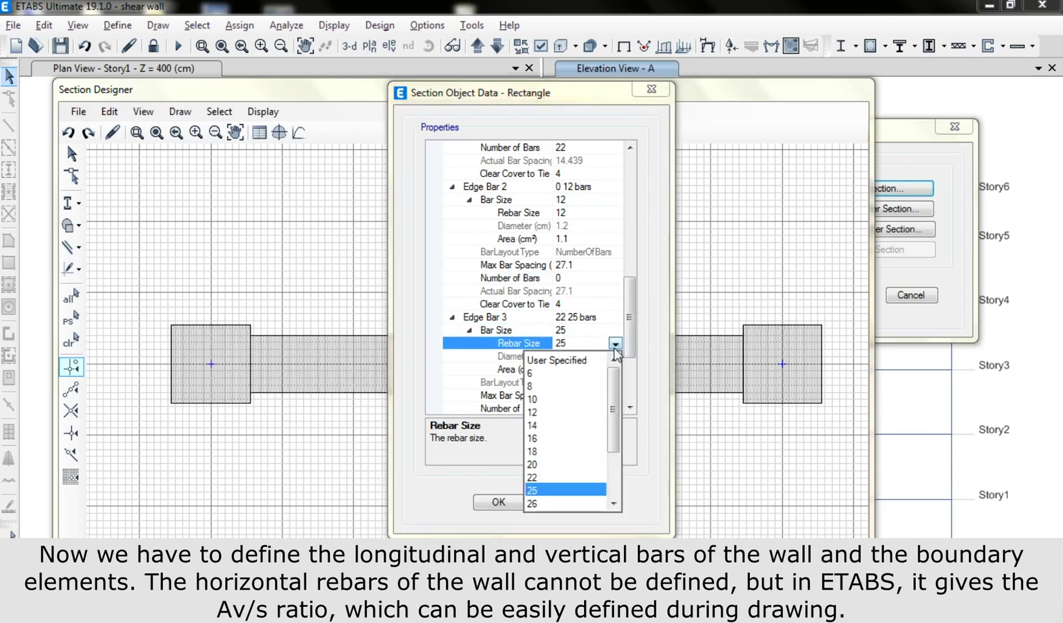
click(534, 415)
scroll(631, 340, down, 5)
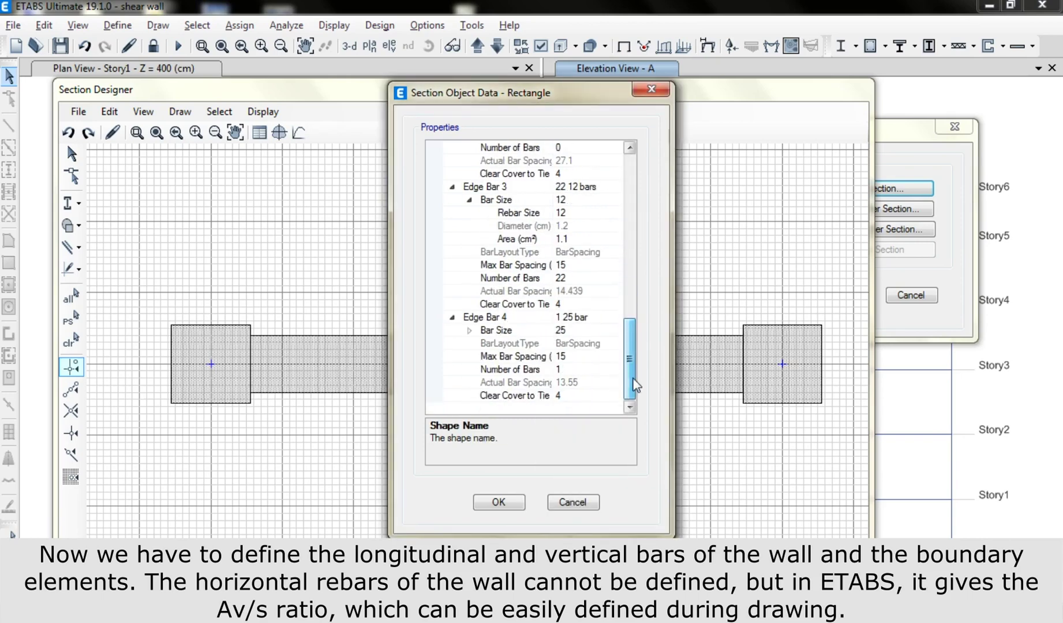
click(534, 265)
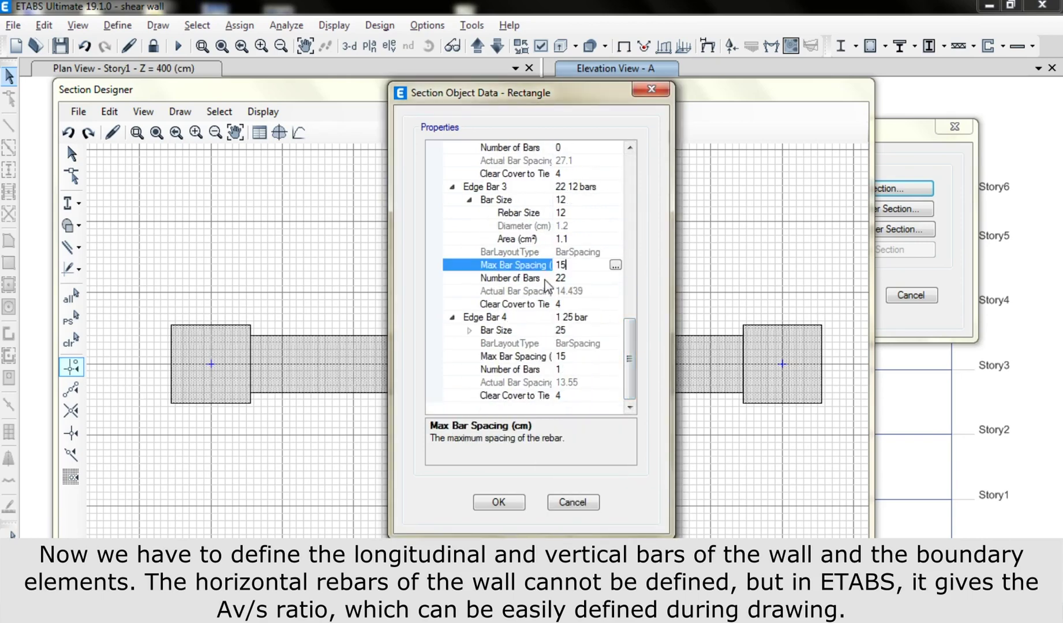
Set the wall's Edge Bar 4 to rebar size 12 with 0 bars and confirm the wall's section data
click(478, 321)
click(469, 330)
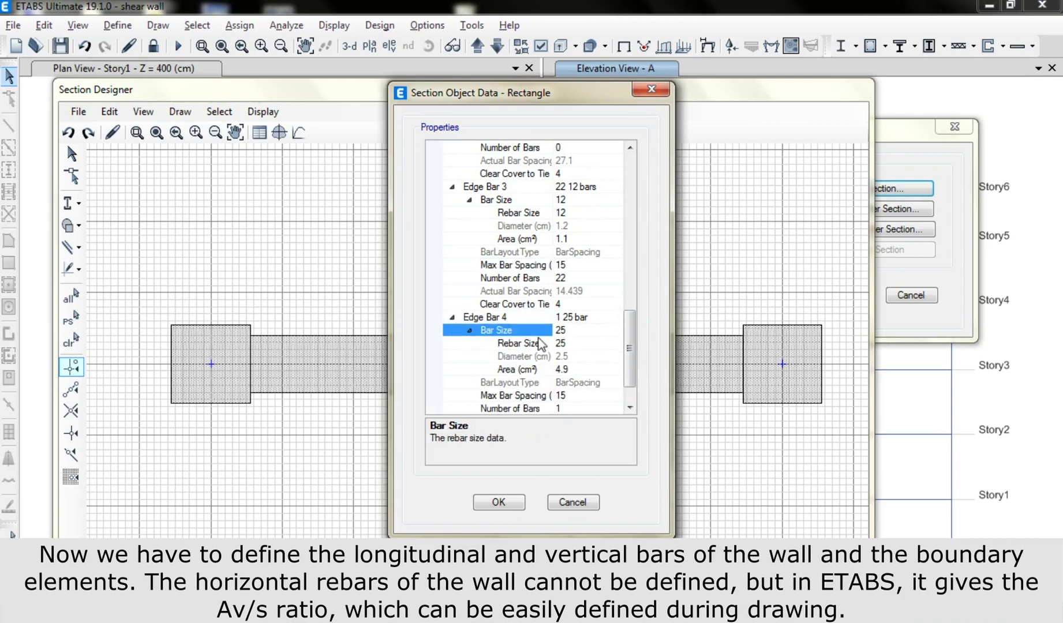
click(586, 343)
click(615, 344)
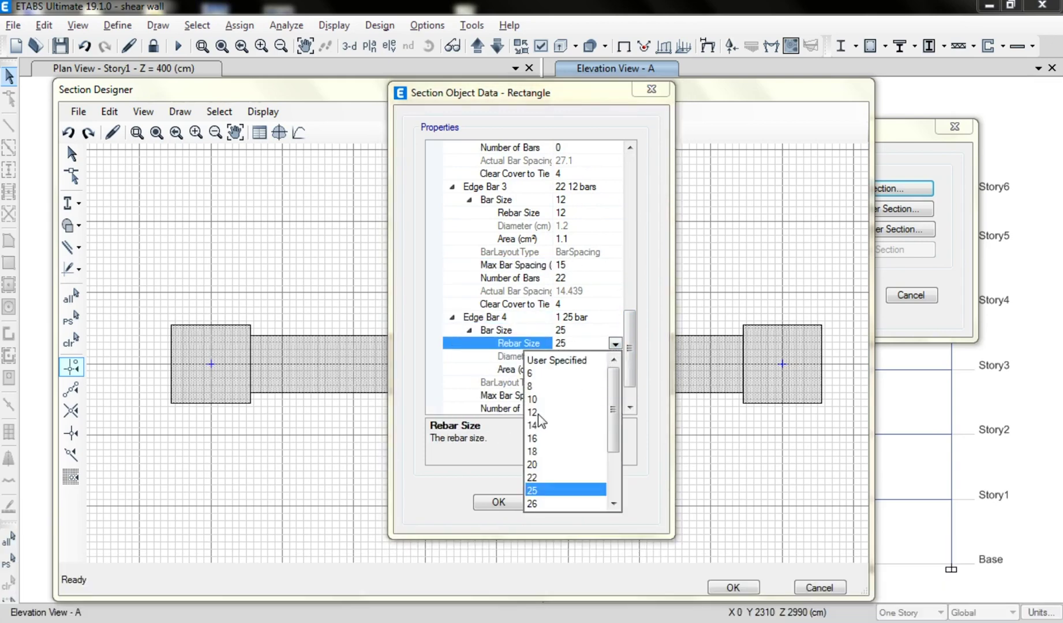
click(540, 414)
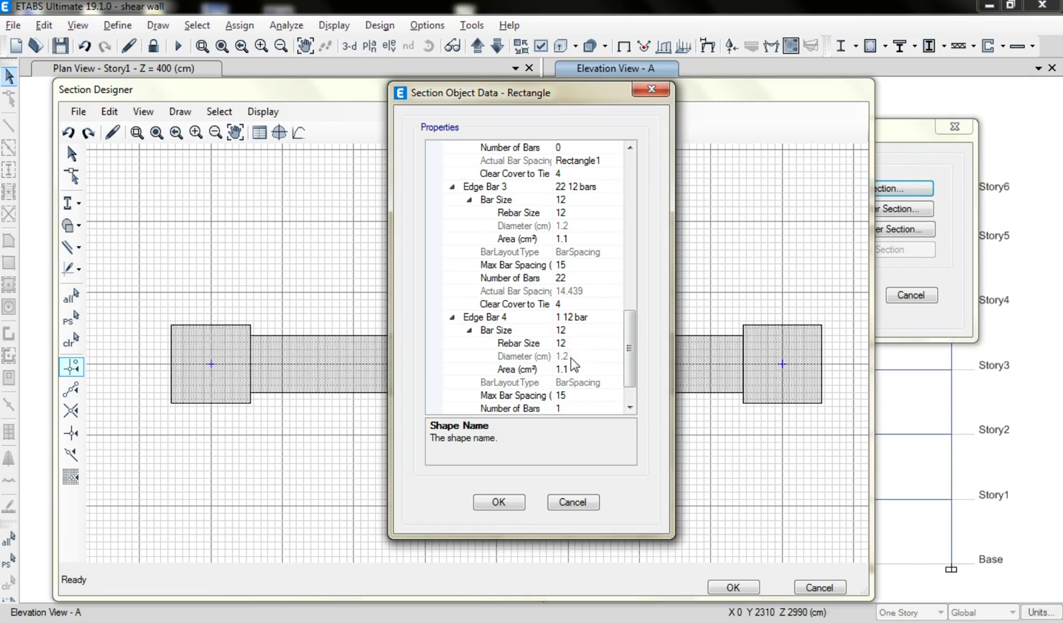
click(538, 407)
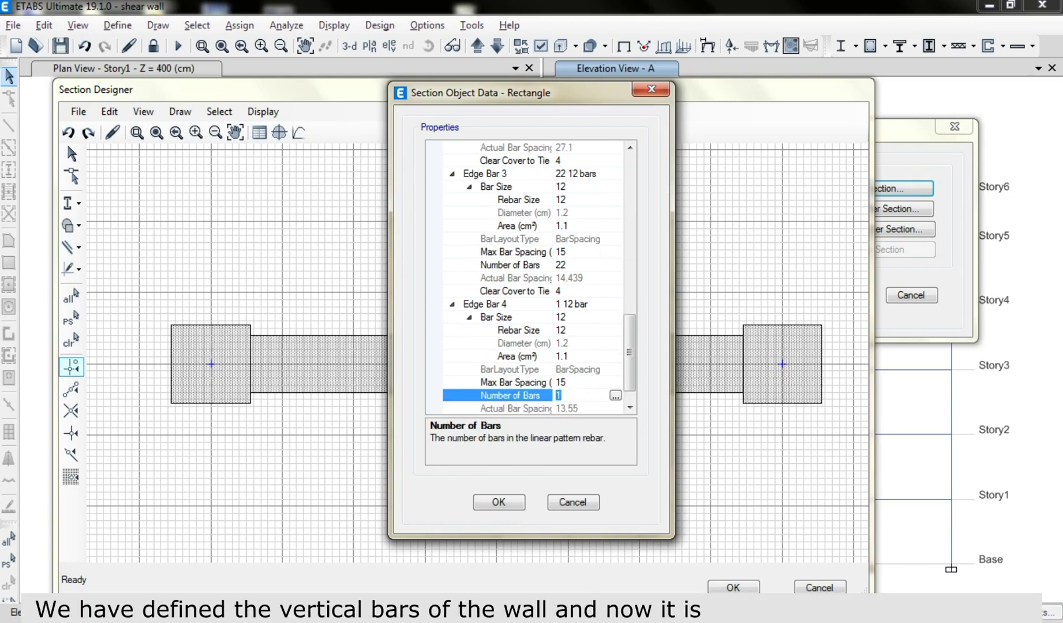
text(4)
click(500, 503)
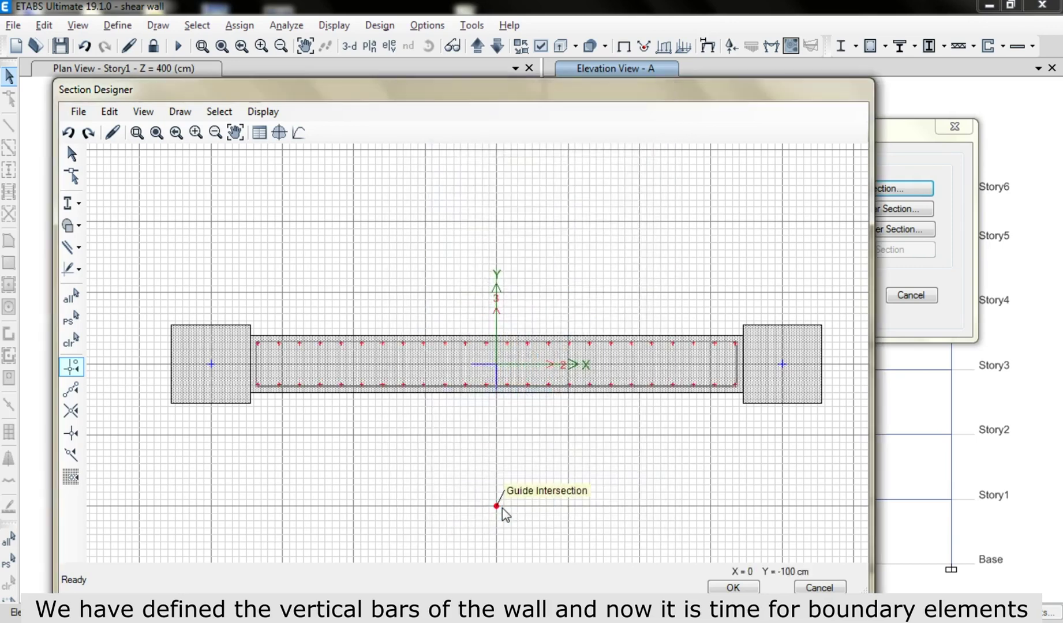
Open the section data of the left boundary column and set Reinforcing to Yes
right_click(222, 355)
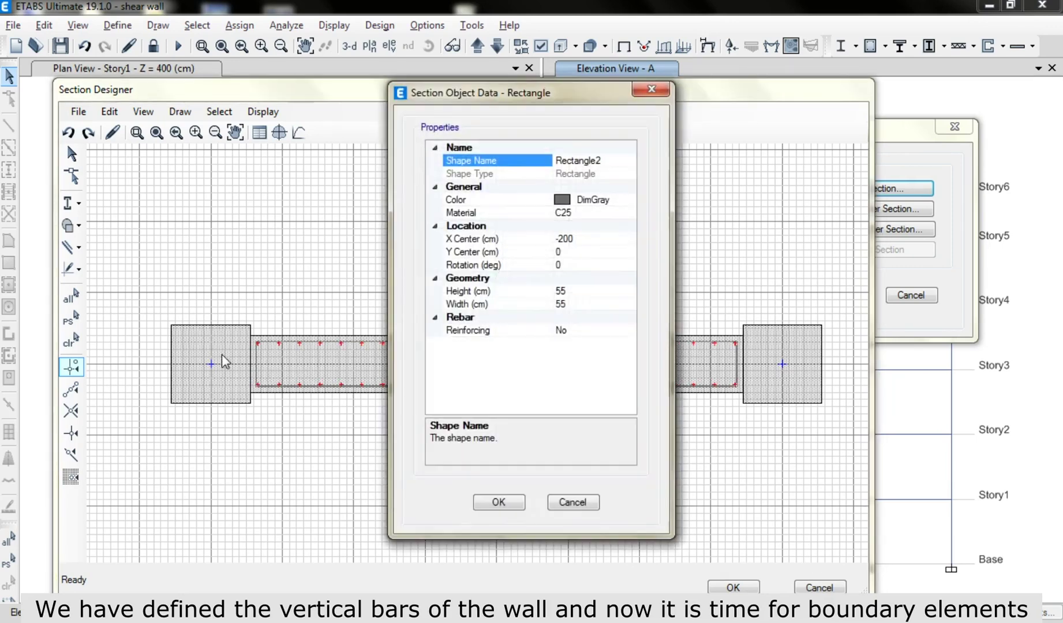
click(434, 318)
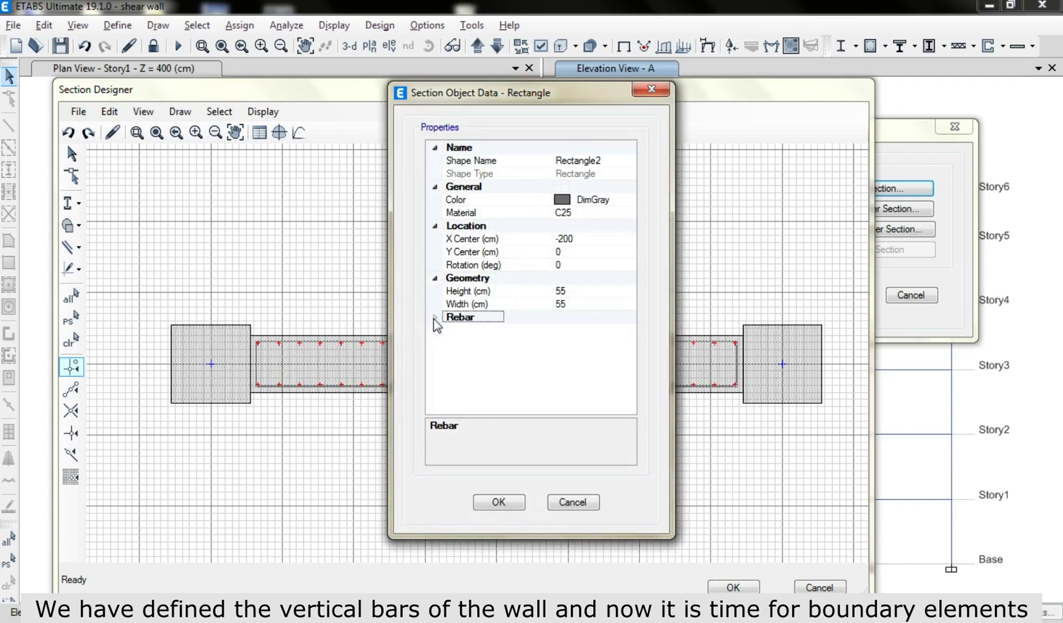
click(435, 318)
click(575, 332)
click(629, 331)
click(594, 344)
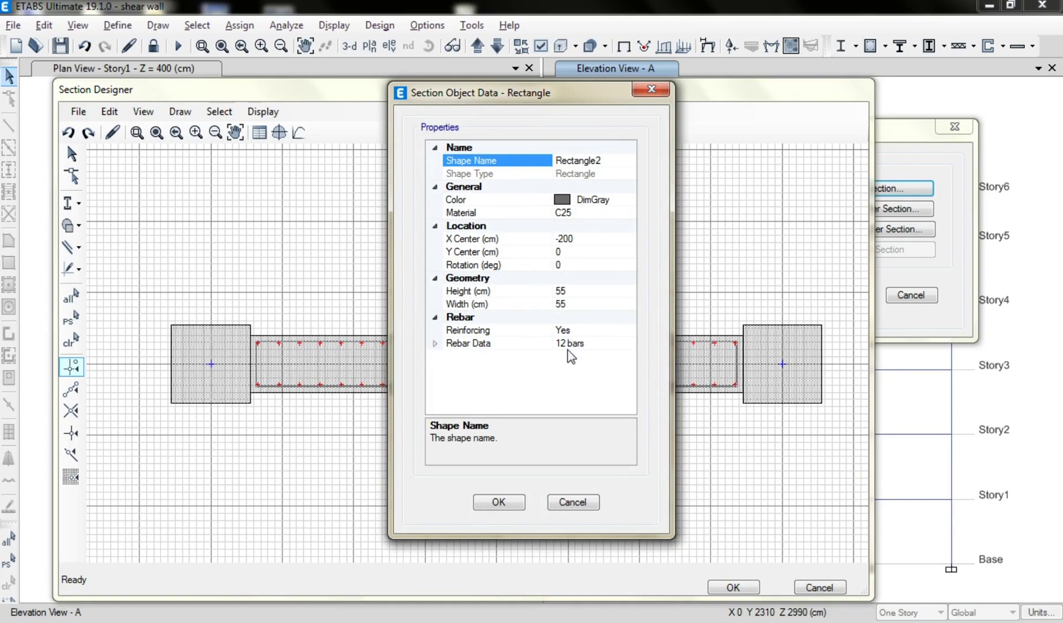
Expand the left boundary column's rebar data and set its tie bar rebar size to 10
click(436, 344)
click(562, 358)
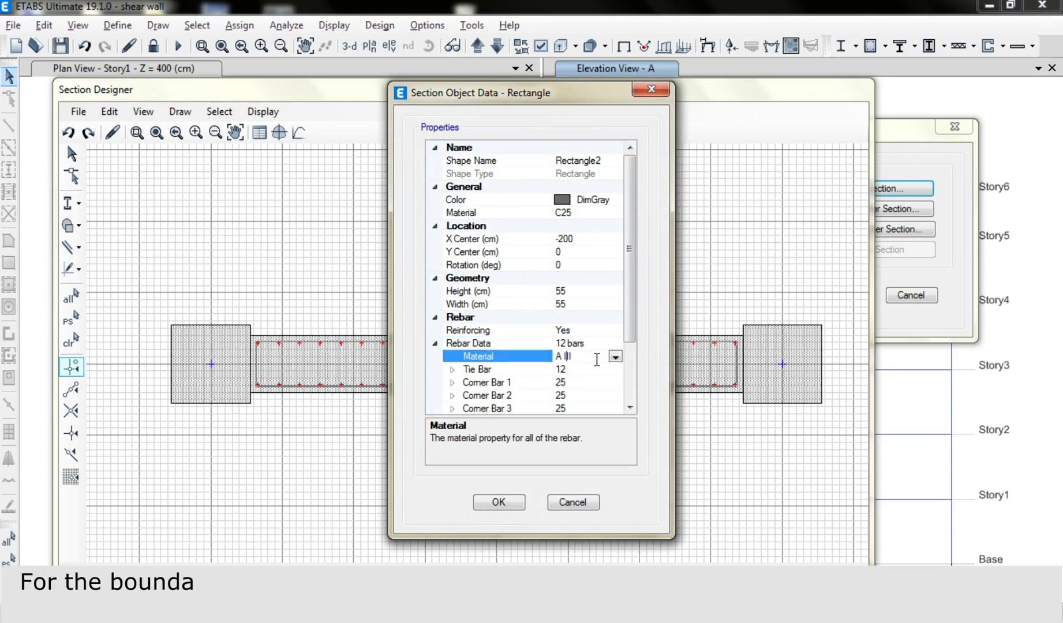
click(453, 370)
click(574, 382)
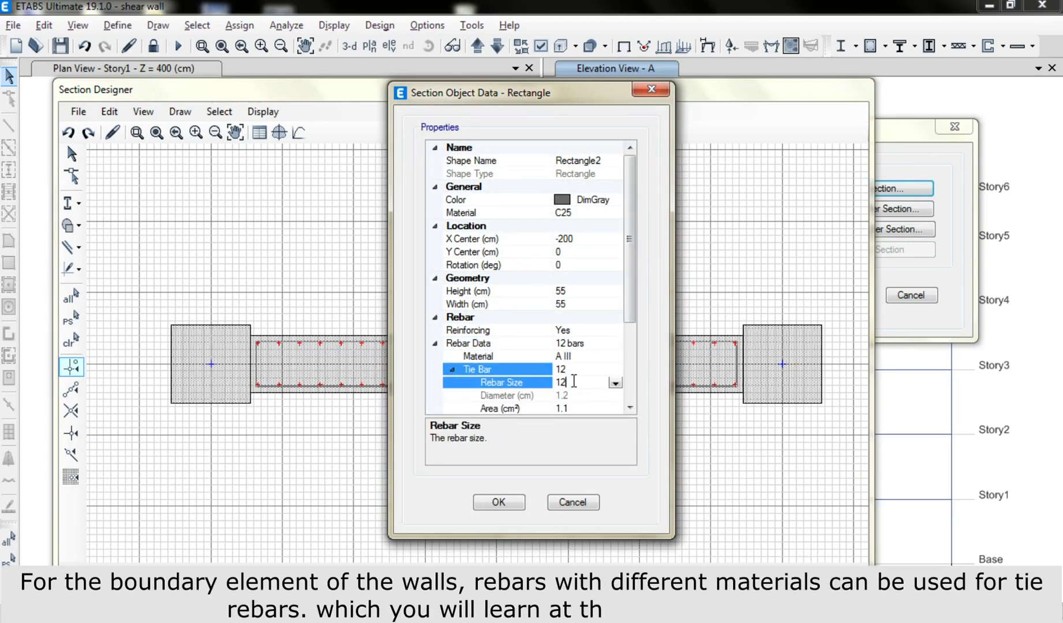
click(615, 383)
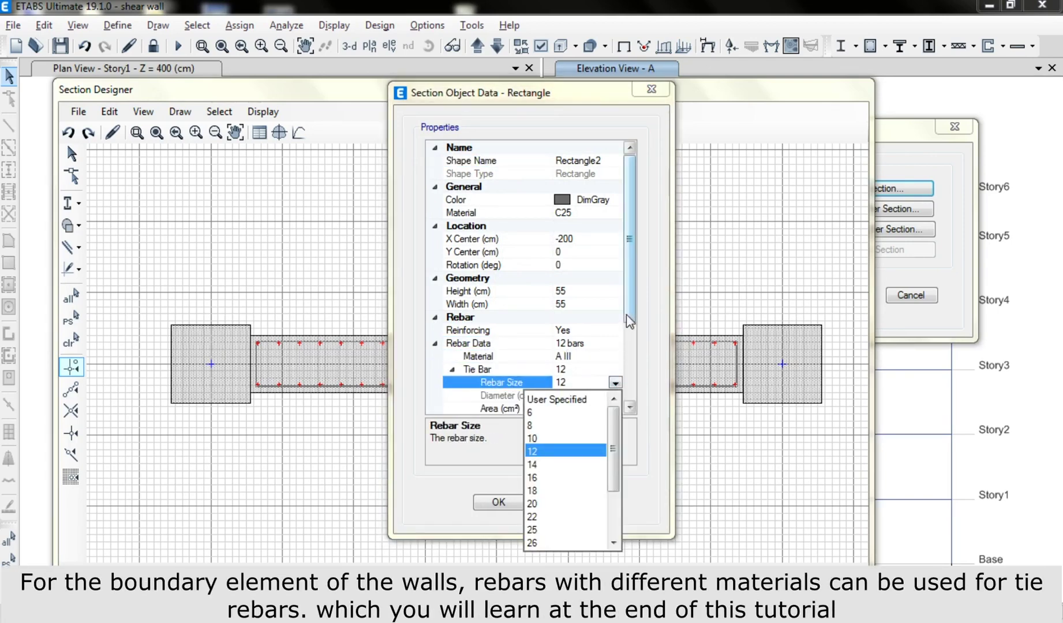
click(547, 440)
Collapse the column's Tie Bar details and expand the details of Corner Bars 1 to 4
scroll(569, 326, down, 3)
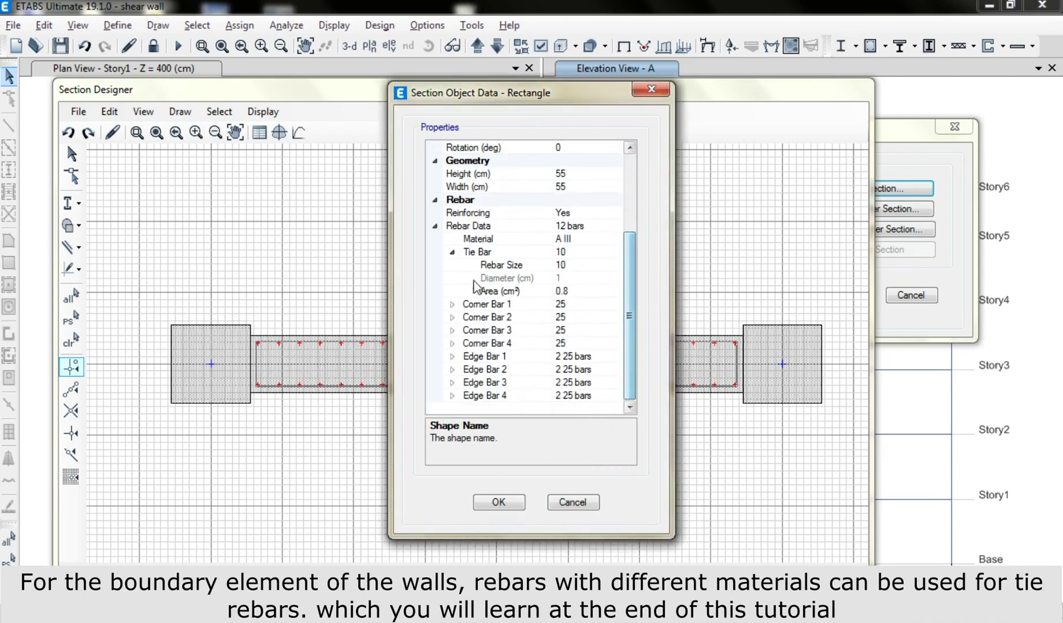
click(452, 254)
click(452, 304)
click(453, 357)
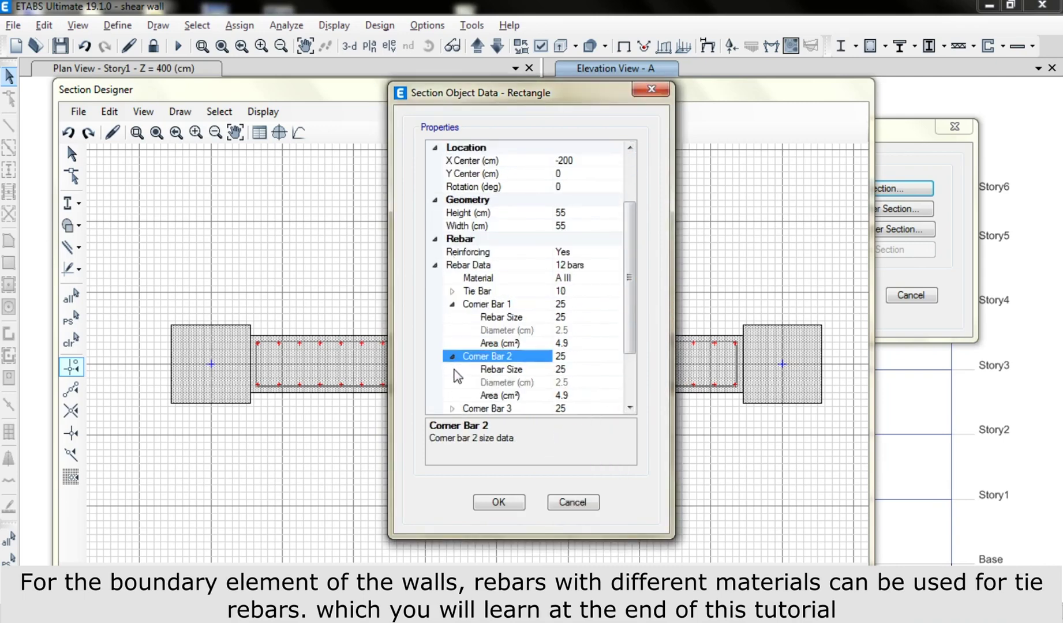
click(453, 408)
scroll(630, 333, down, 2)
click(452, 346)
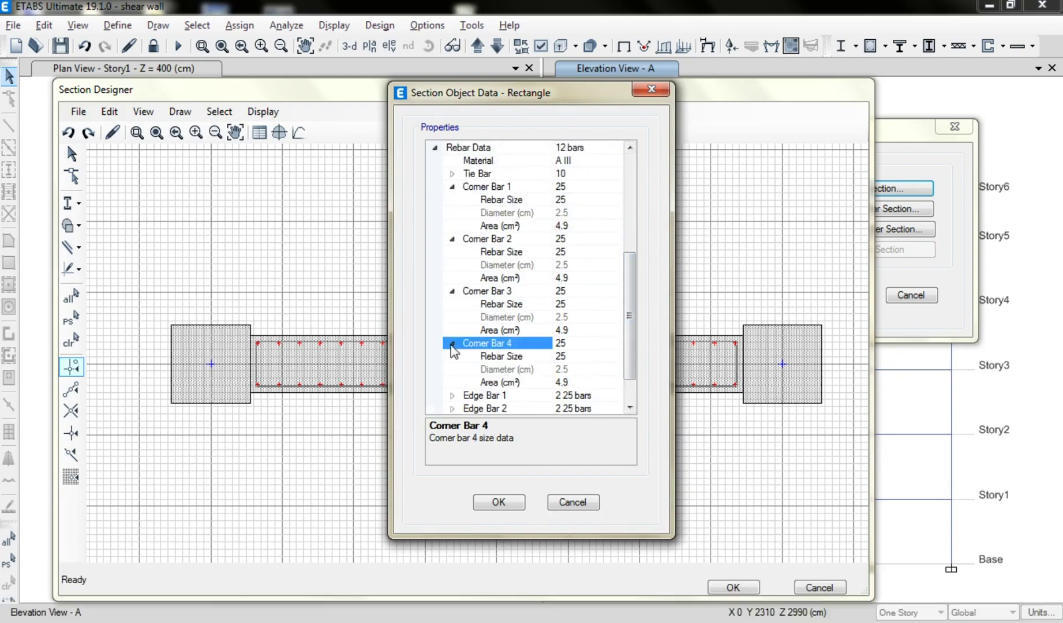
scroll(600, 283, down, 1)
scroll(630, 291, up, 2)
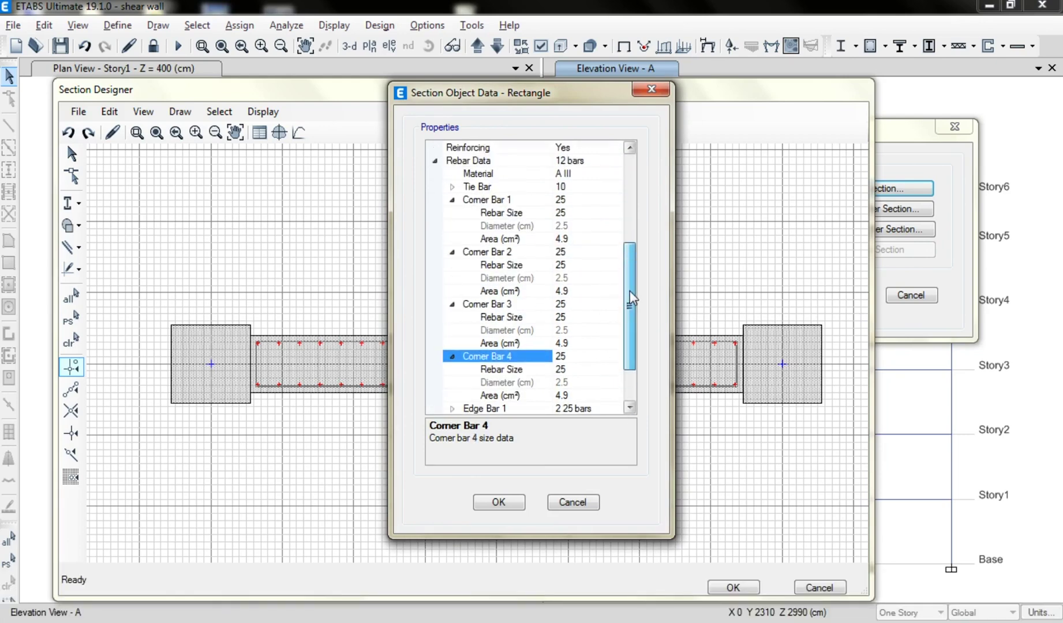
scroll(626, 288, down, 1)
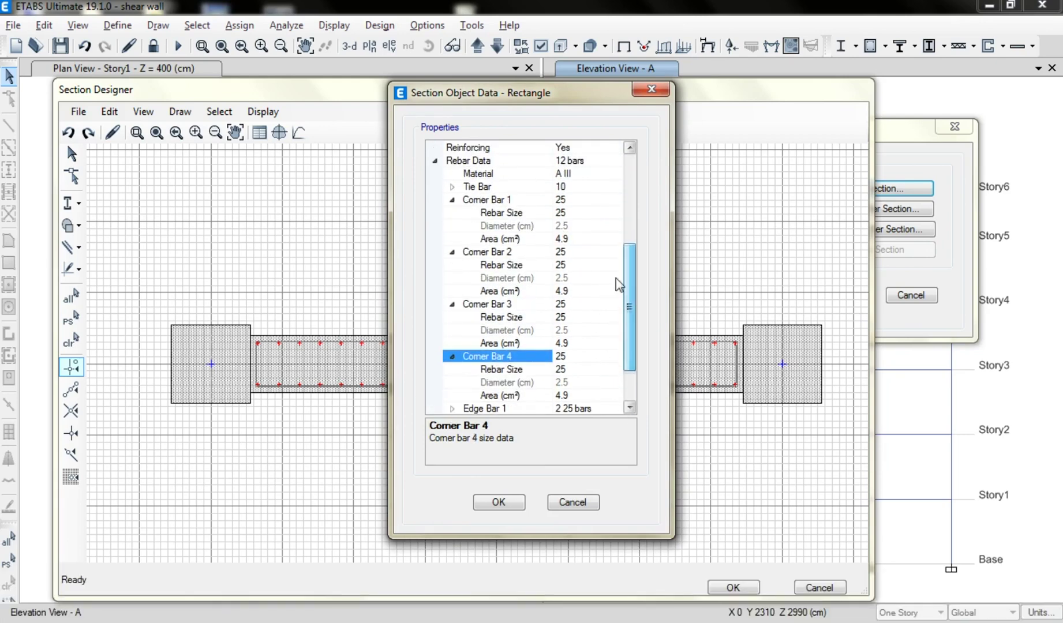
Set the rebar size of the left column's Corner Bar 1 and Corner Bar 2 to 18
click(557, 213)
click(615, 213)
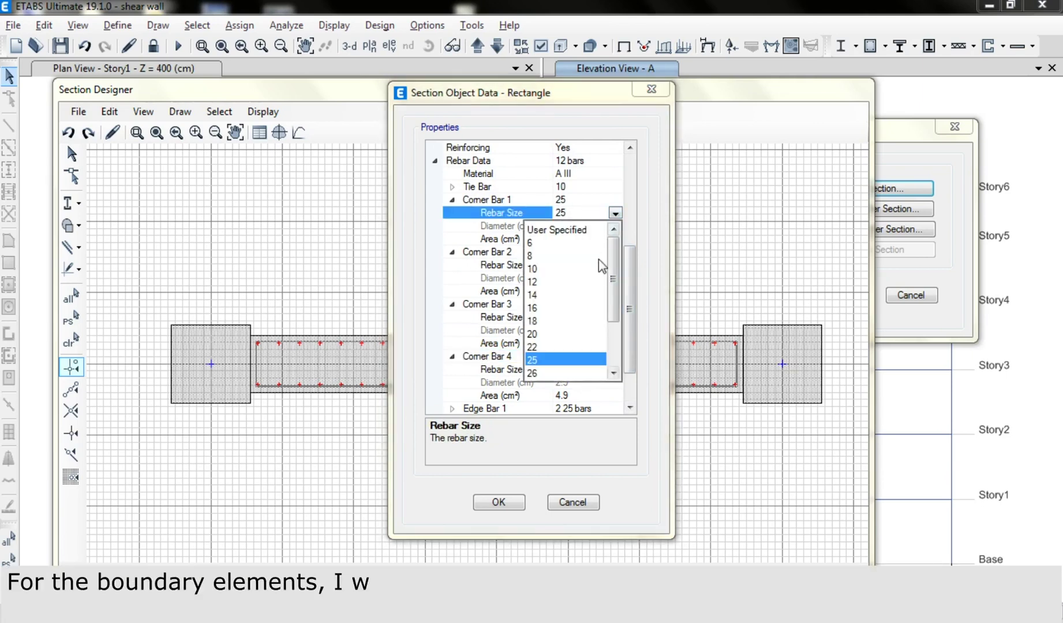
click(548, 320)
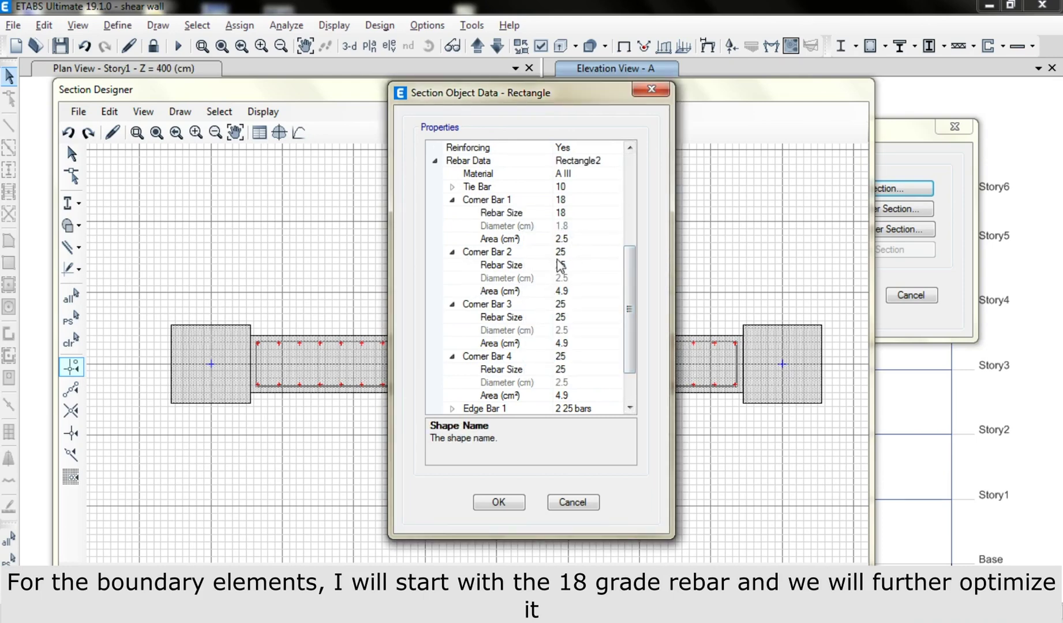
click(585, 265)
click(616, 265)
click(551, 374)
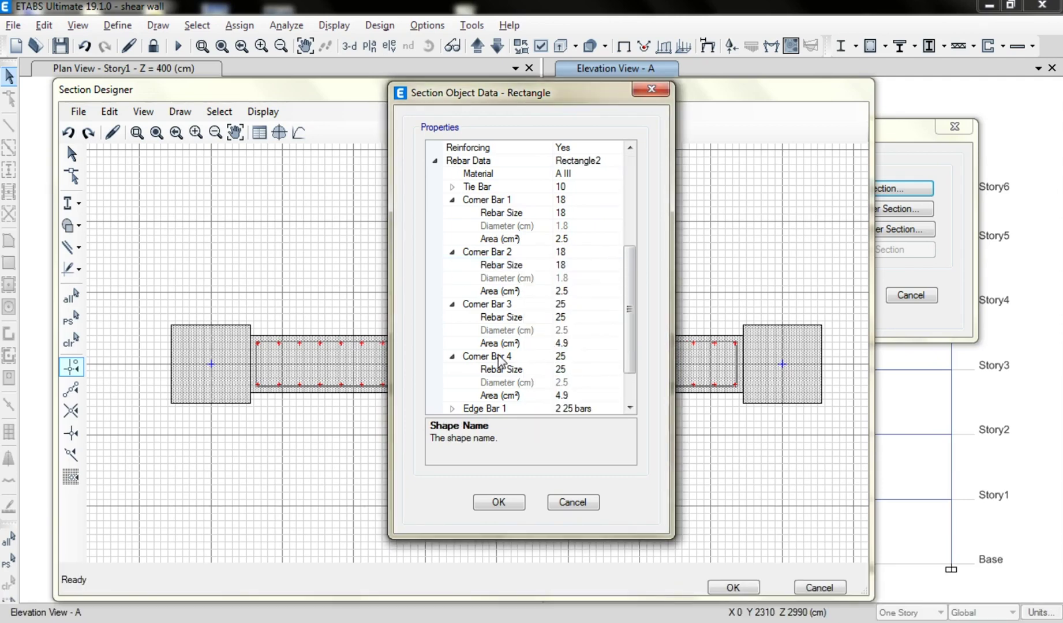
Set the rebar size of the left column's Corner Bar 3 and Corner Bar 4 to 18
click(497, 306)
click(588, 318)
click(615, 317)
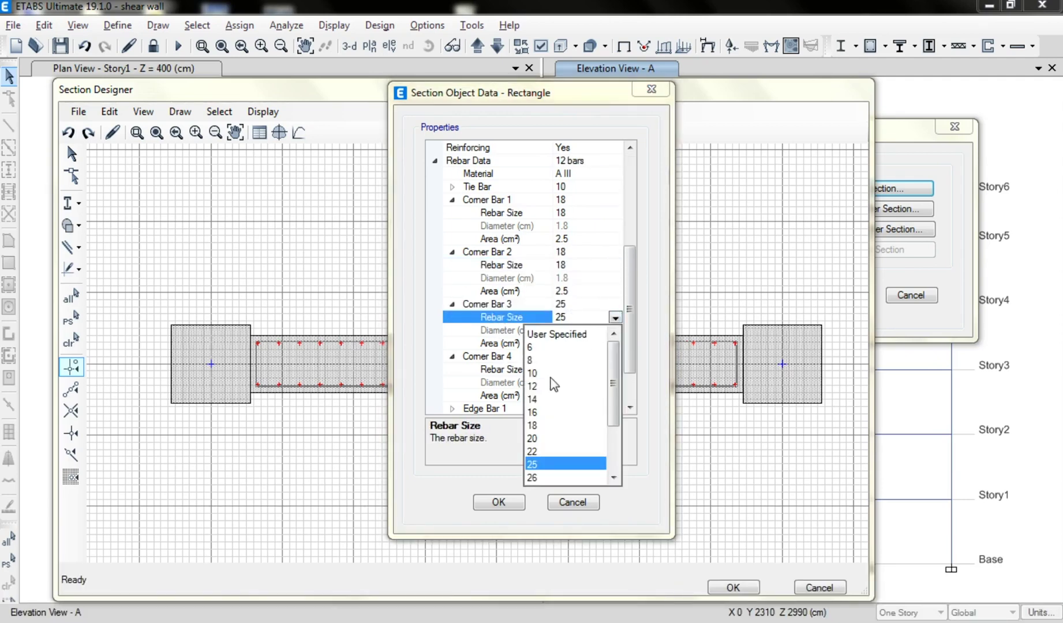
click(537, 428)
click(591, 356)
click(594, 370)
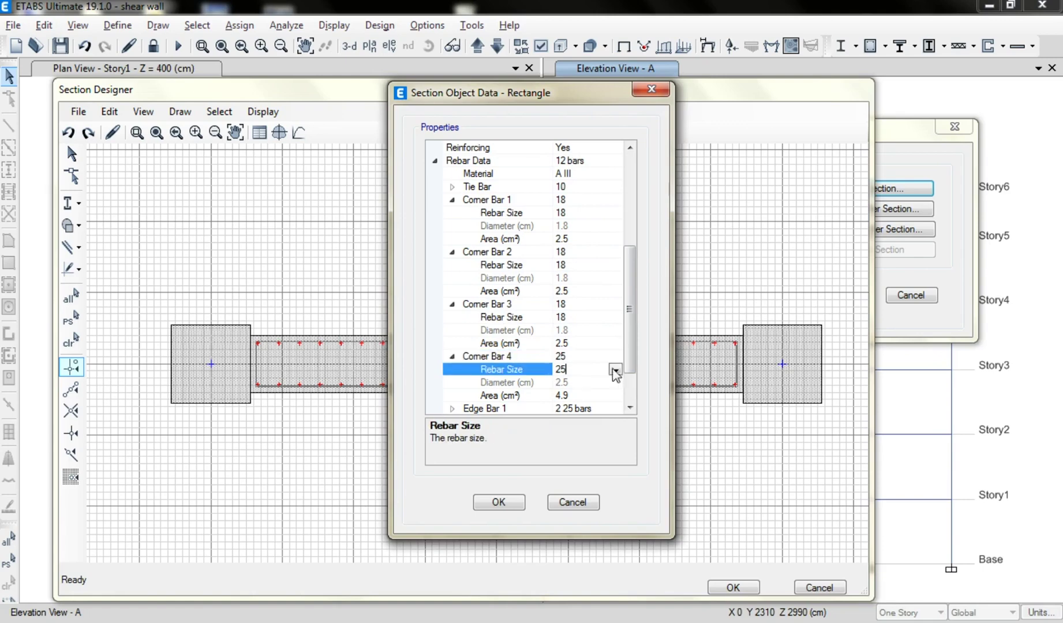
click(615, 369)
click(540, 478)
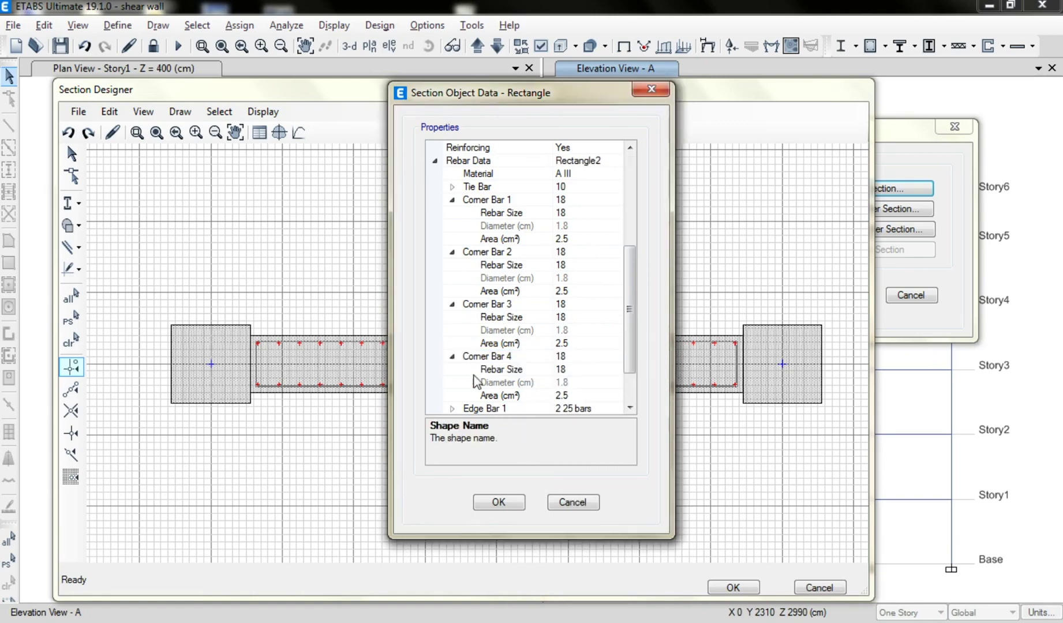
Collapse the column's corner bar details and expand the details of Edge Bars 1 to 4
click(452, 356)
click(453, 304)
click(453, 278)
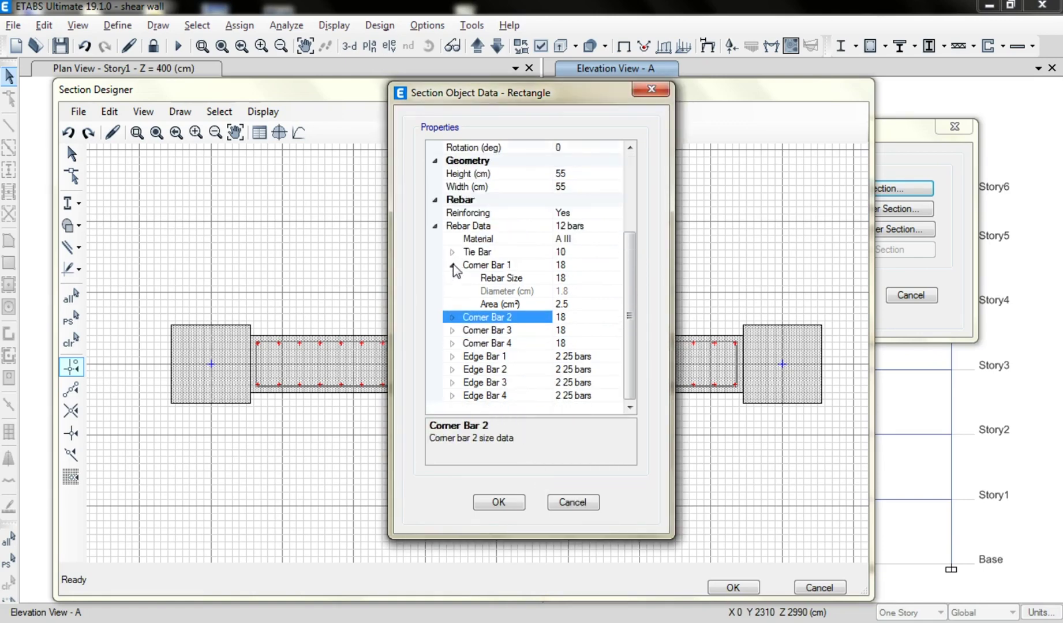
click(453, 268)
click(452, 356)
click(452, 395)
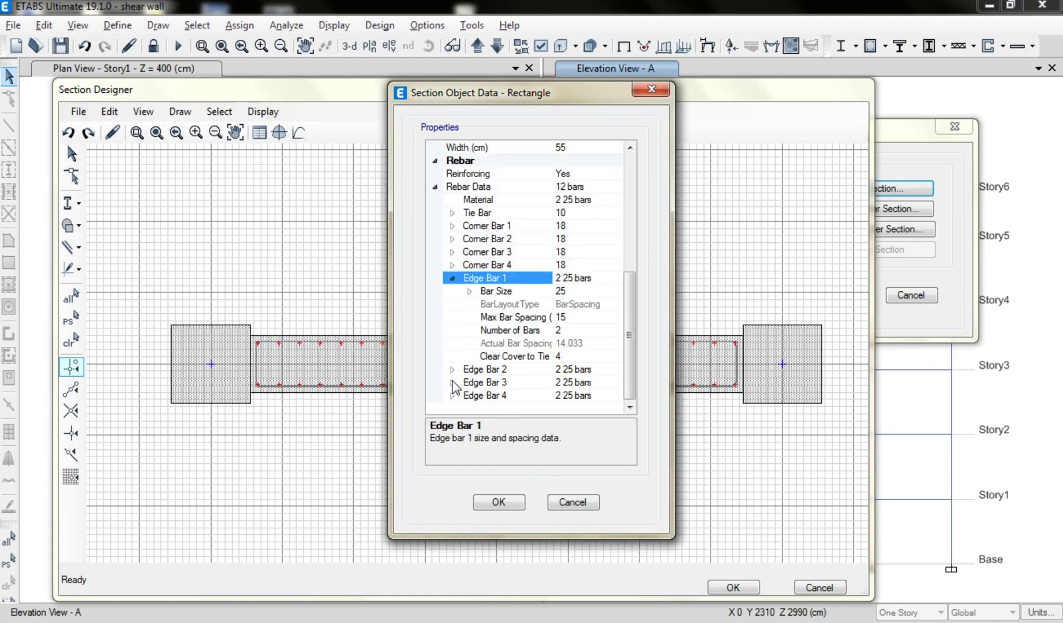
click(451, 395)
click(451, 395)
scroll(612, 393, up, 3)
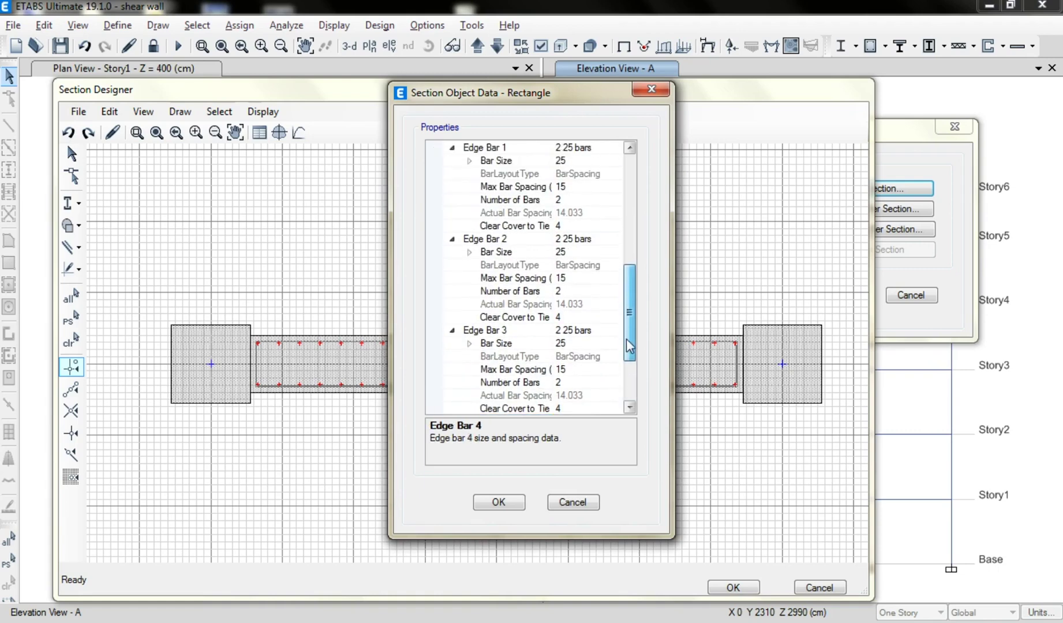
Set the left column's Edge Bar 1 to rebar size 18 with 4 bars
click(469, 174)
click(570, 186)
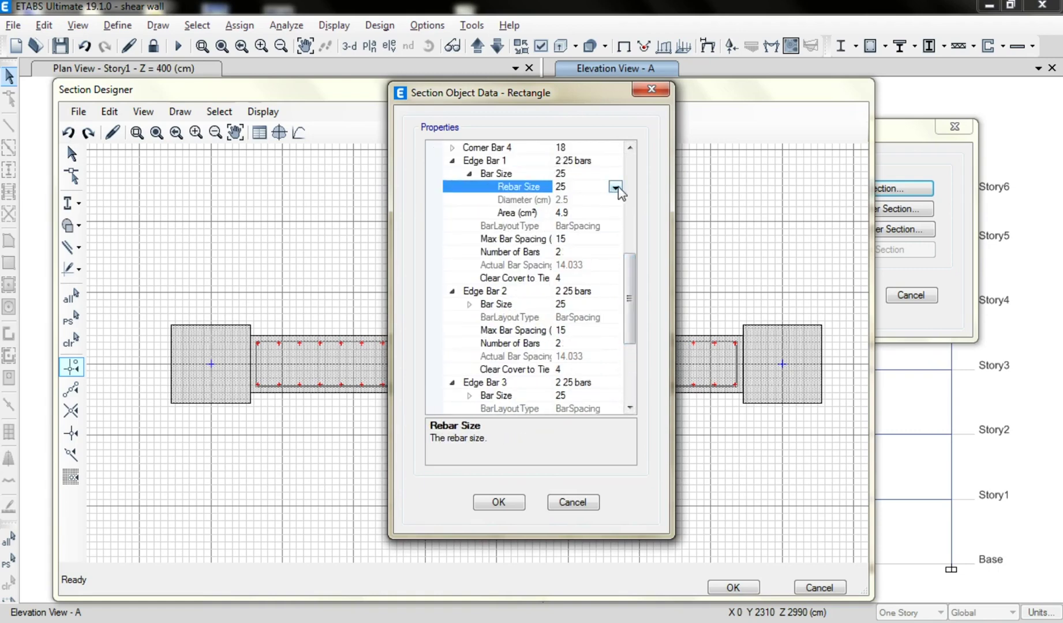
click(615, 186)
click(561, 284)
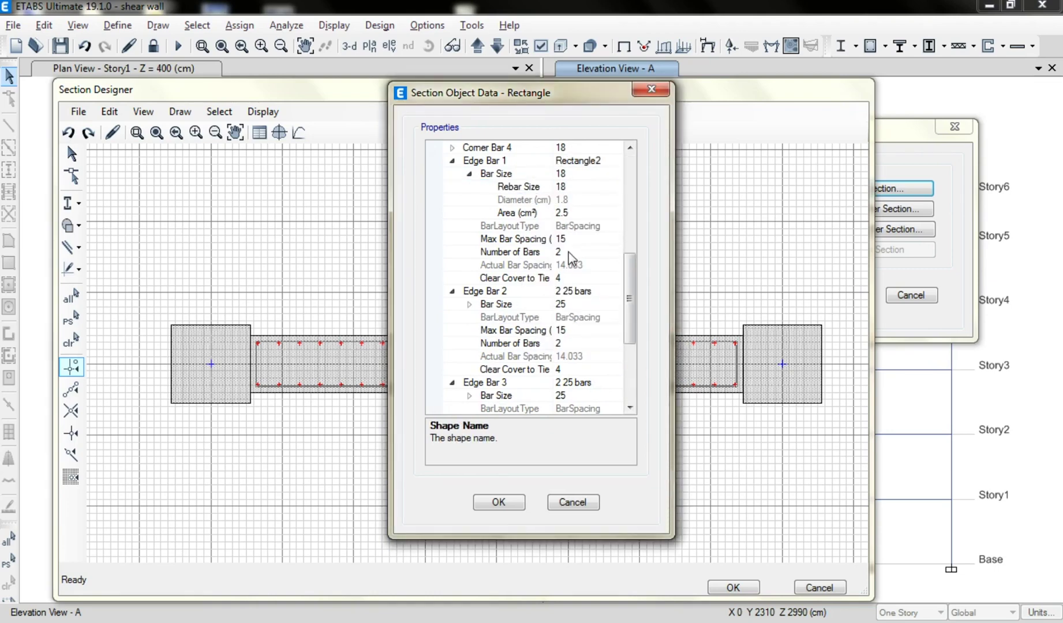
click(520, 251)
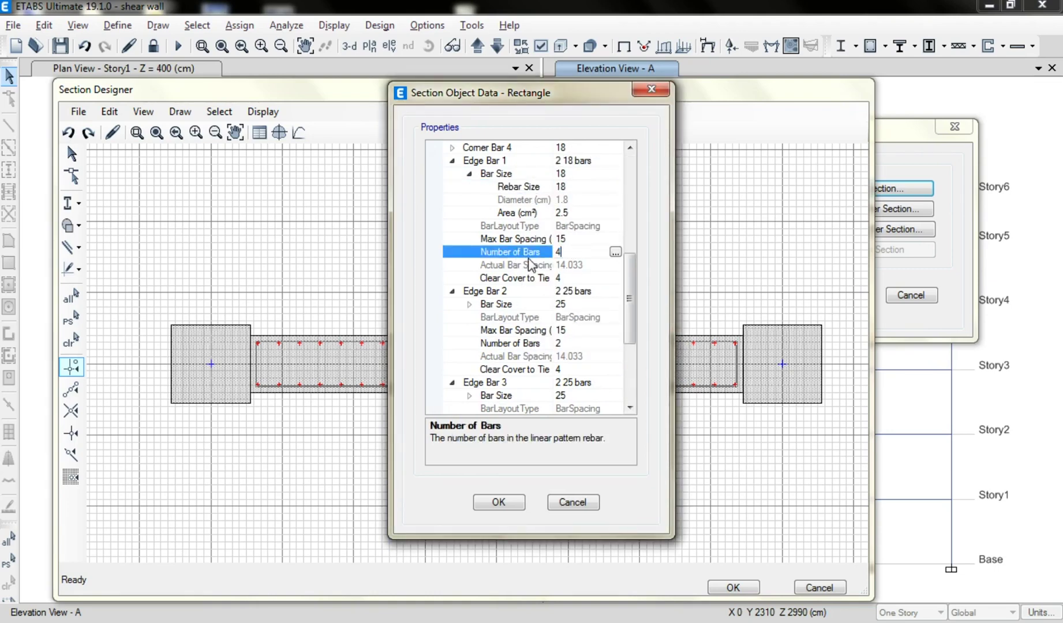
text(4)
Set the left column's Edge Bar 2 to rebar size 18 with 4 bars
click(487, 292)
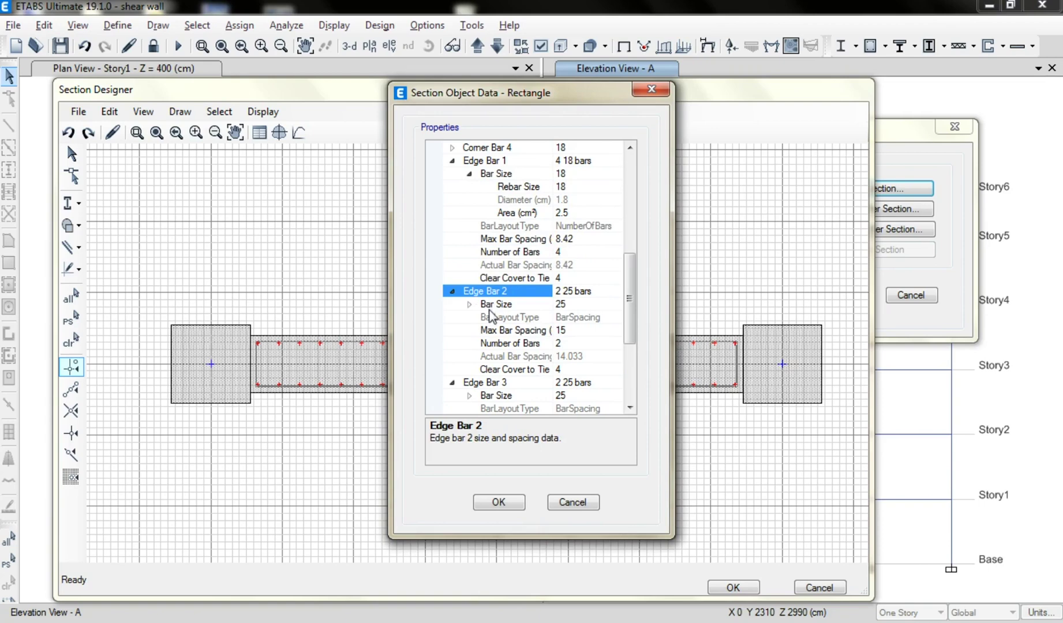
click(470, 304)
click(592, 317)
click(613, 317)
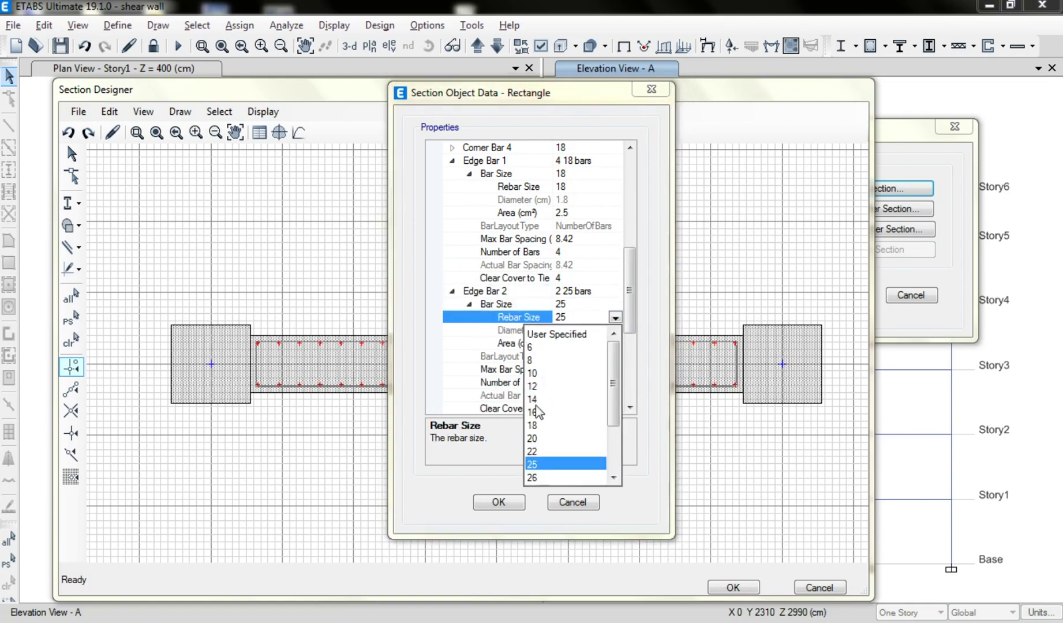
click(540, 429)
click(539, 381)
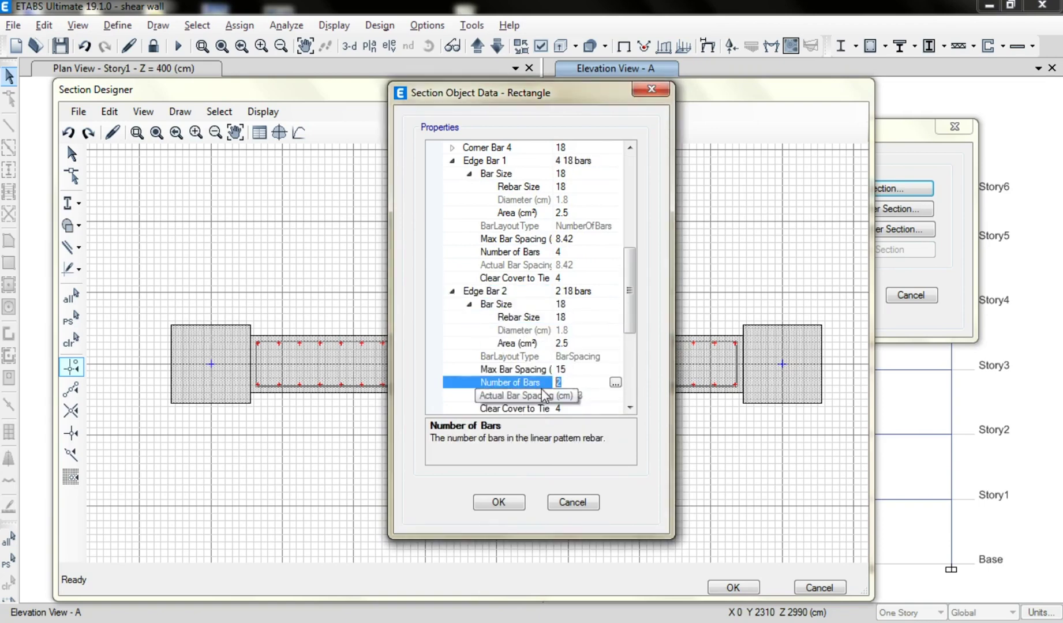
text(4)
Set the left column's Edge Bar 3 to rebar size 18 with 4 bars
scroll(625, 329, down, 5)
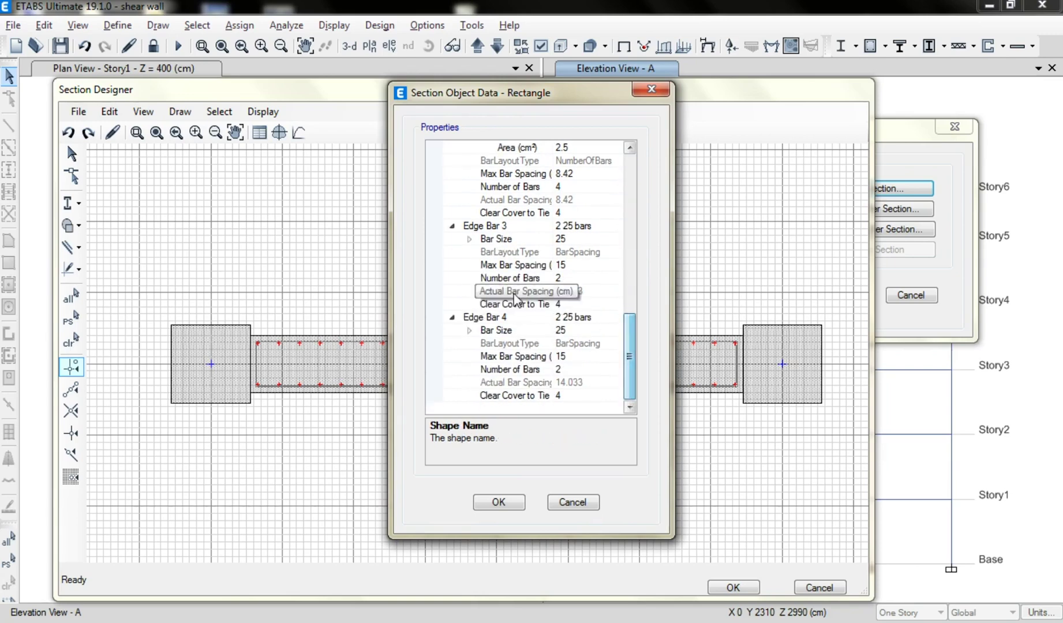
click(470, 238)
click(589, 251)
click(614, 252)
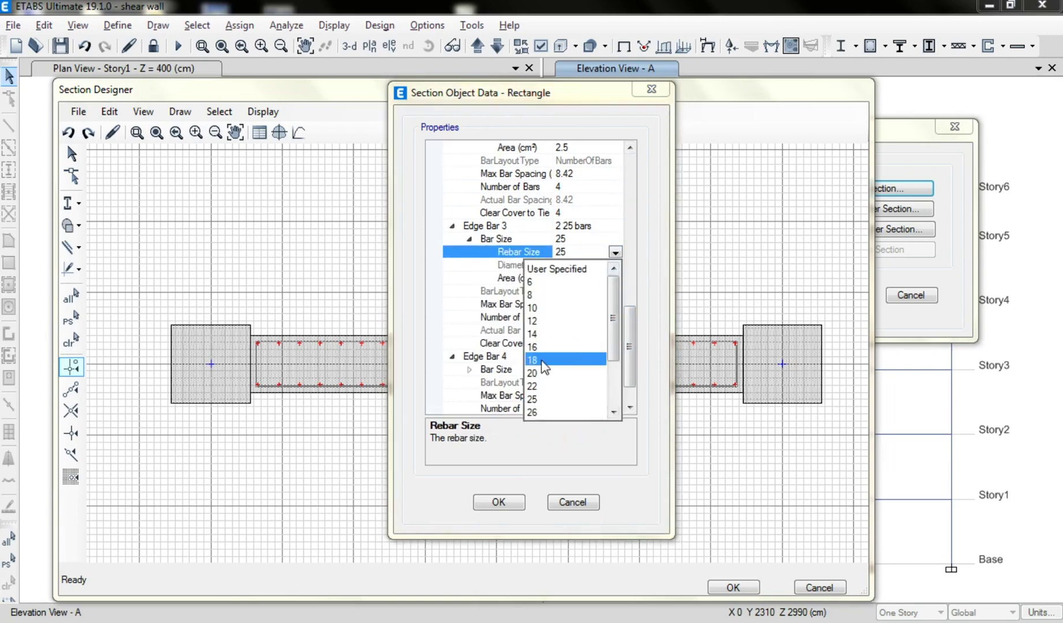
click(598, 363)
click(568, 318)
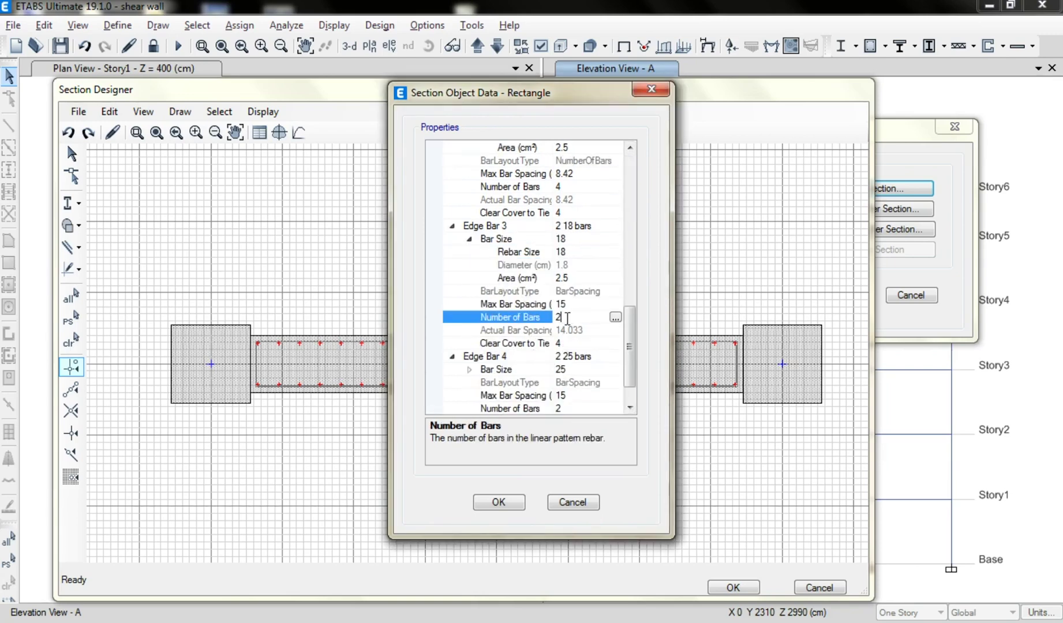
text(4)
Set the left column's Edge Bar 4 to rebar size 18 with 4 bars and apply the rectangle's properties
click(484, 373)
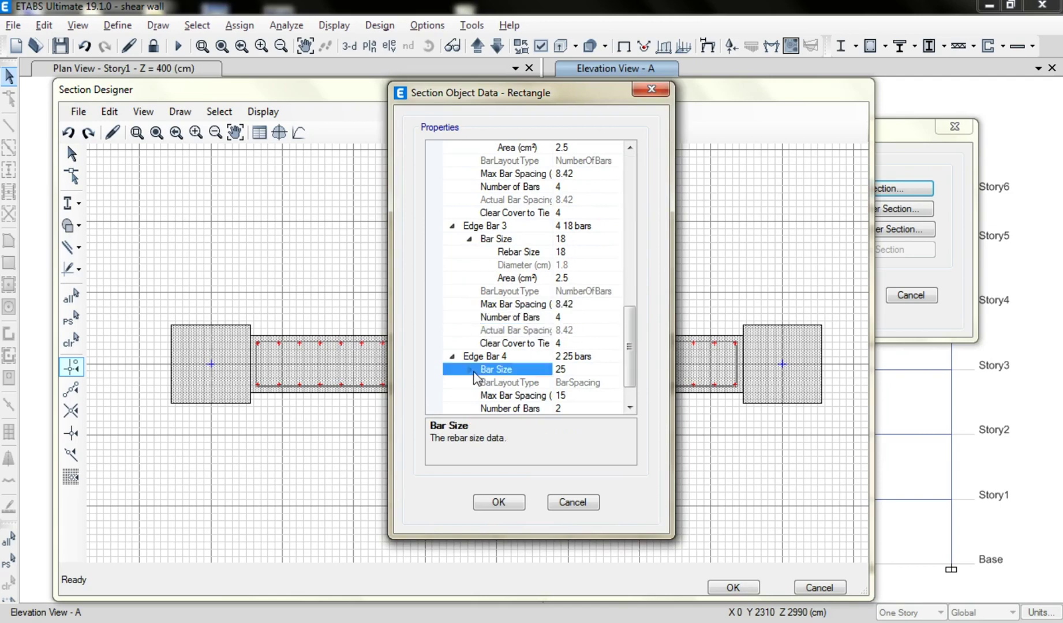
click(469, 369)
click(588, 383)
click(615, 383)
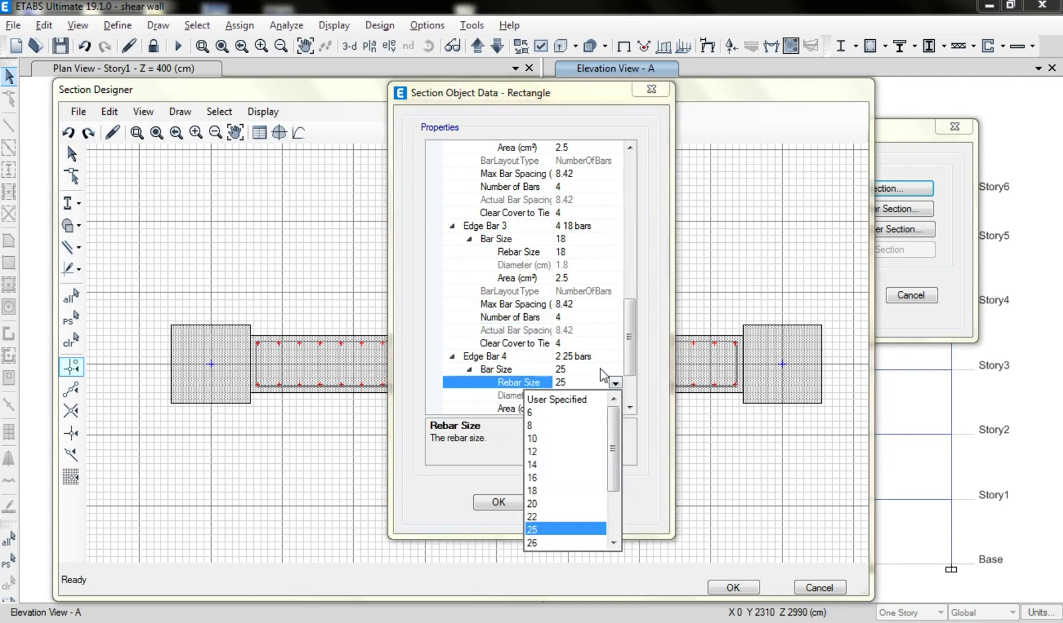
click(547, 492)
scroll(622, 356, down, 2)
click(534, 371)
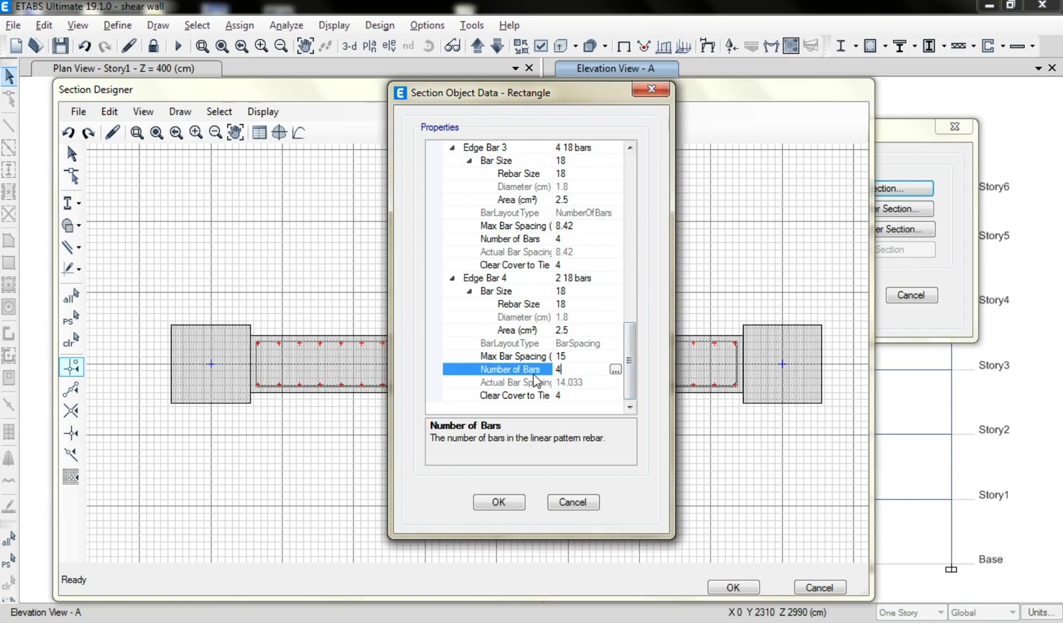
key(Down)
click(505, 499)
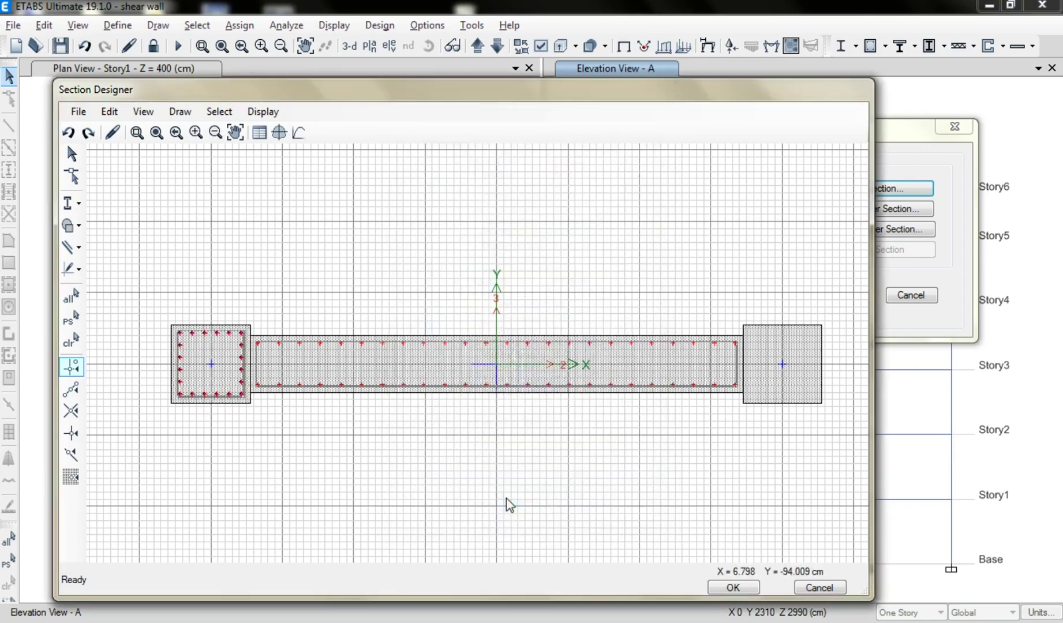
Delete the unreinforced column rectangle at the wall's right end
click(790, 396)
click(109, 112)
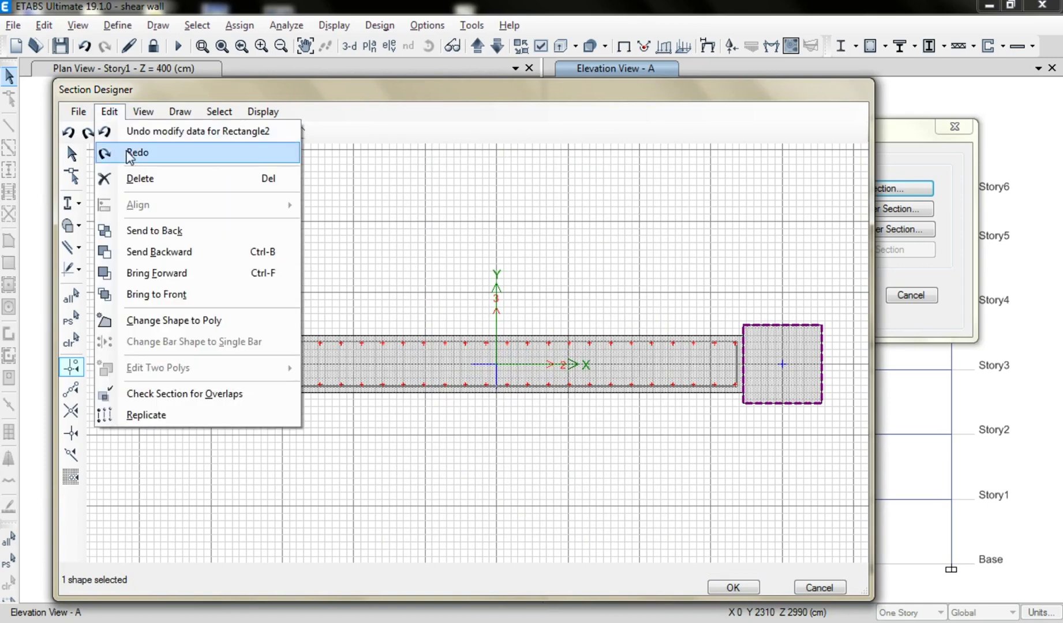
click(113, 178)
Replicate the reinforced left column to the wall's other end by mirroring it about the Y axis
click(196, 371)
click(109, 111)
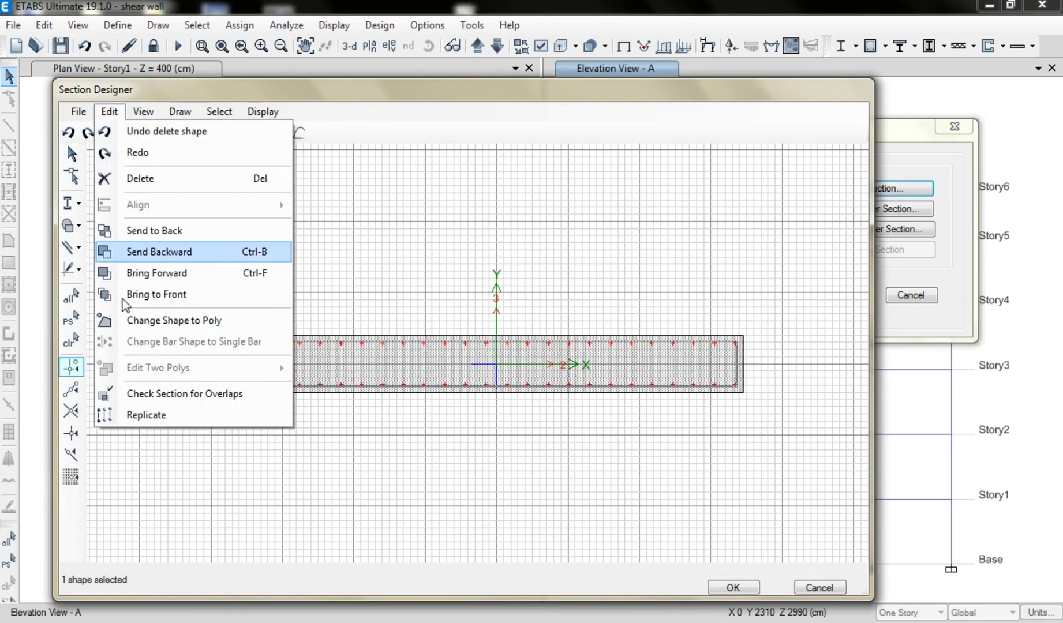
click(131, 482)
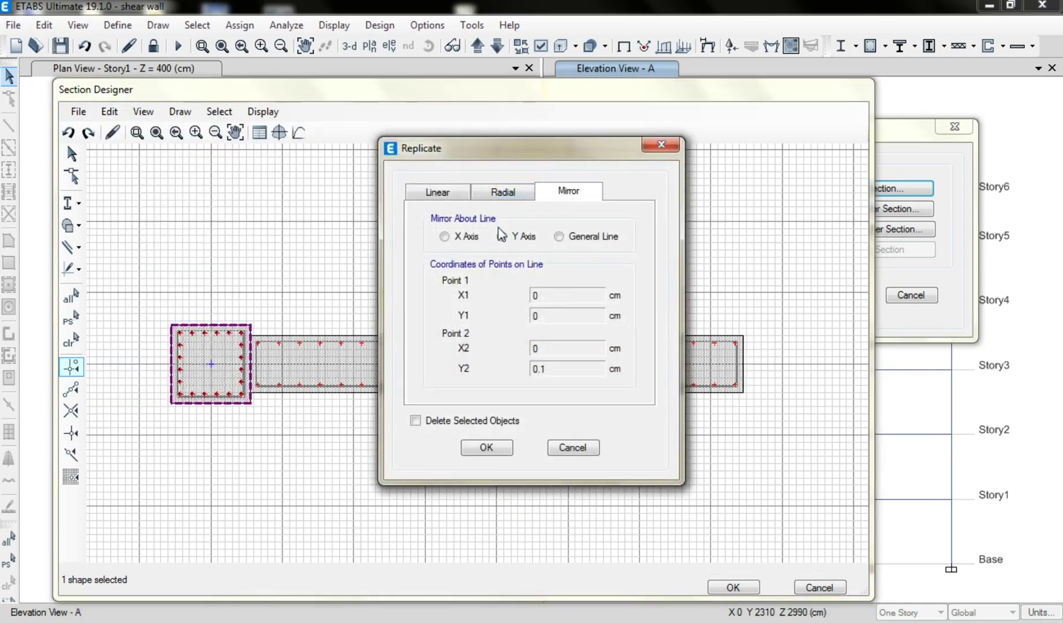
click(501, 235)
drag(501, 234, 202, 236)
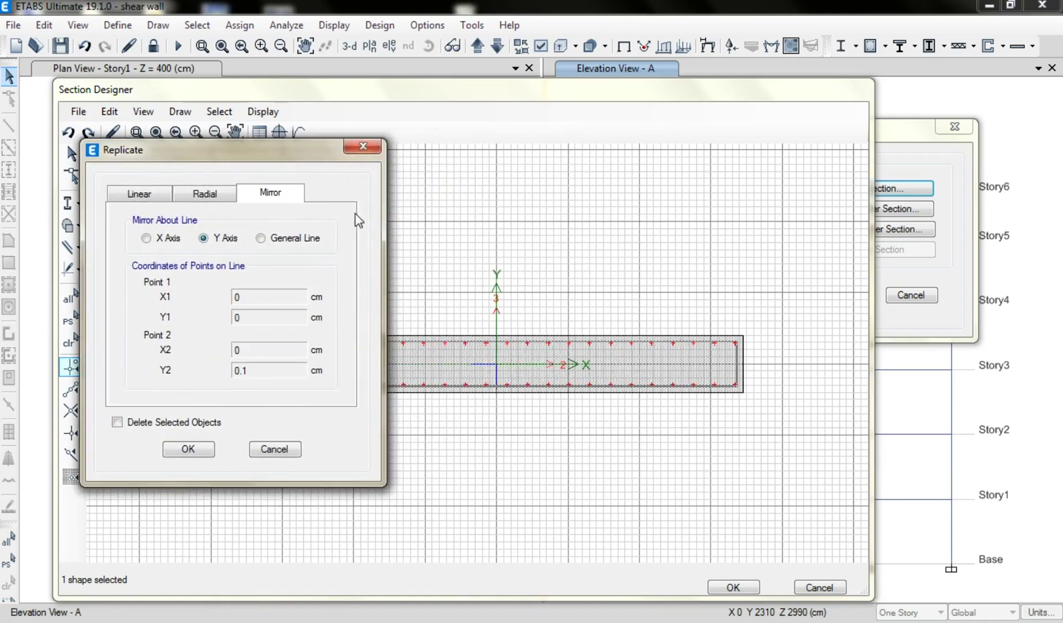
drag(307, 148, 364, 86)
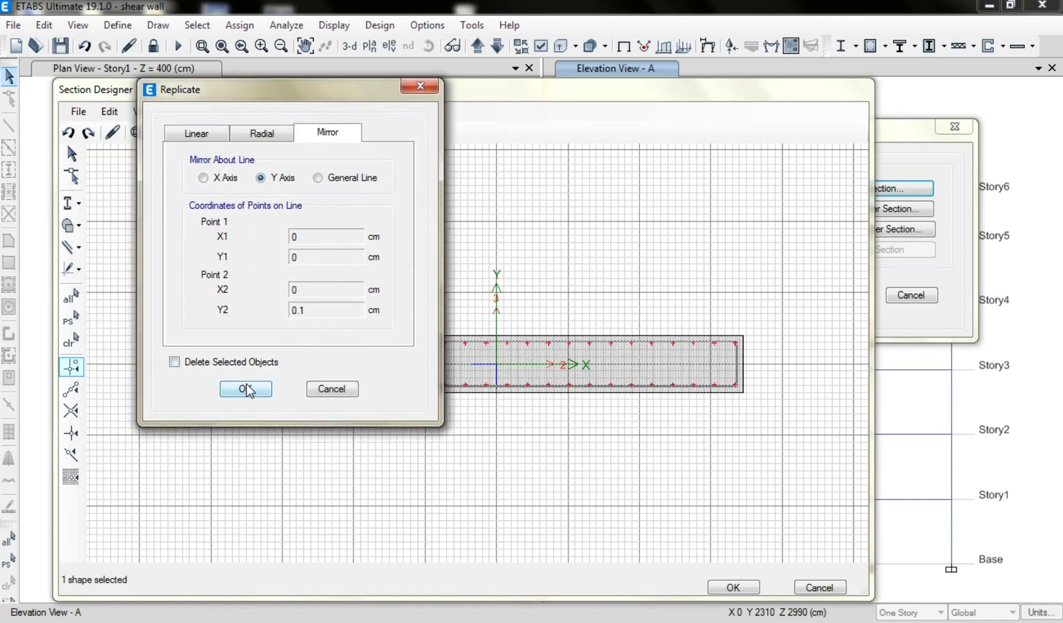
click(245, 390)
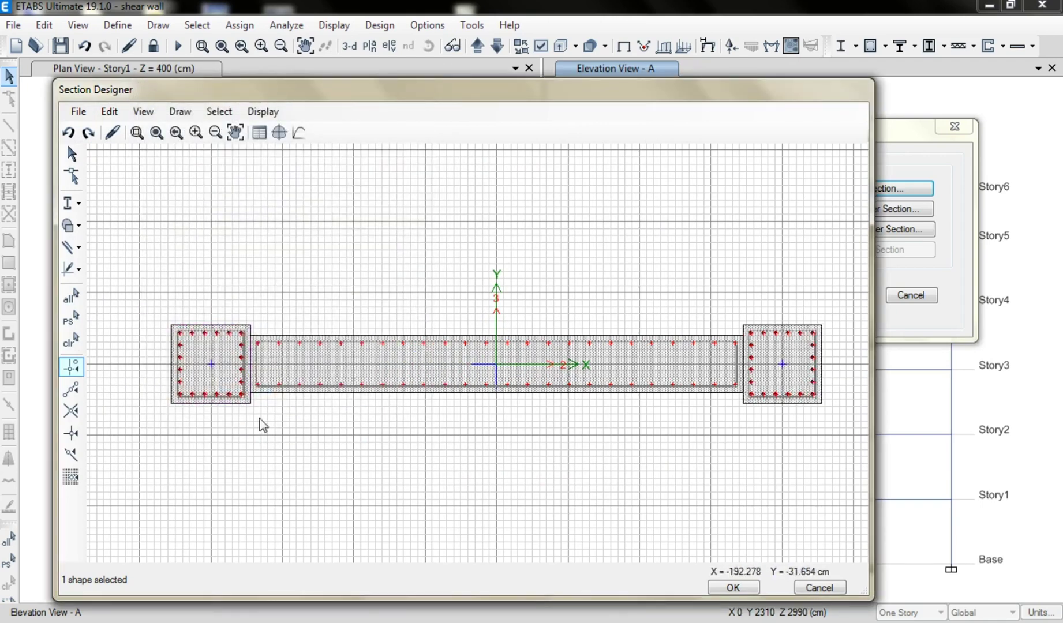
Examine the left column's material and geometry properties without changing them
right_click(227, 372)
click(565, 214)
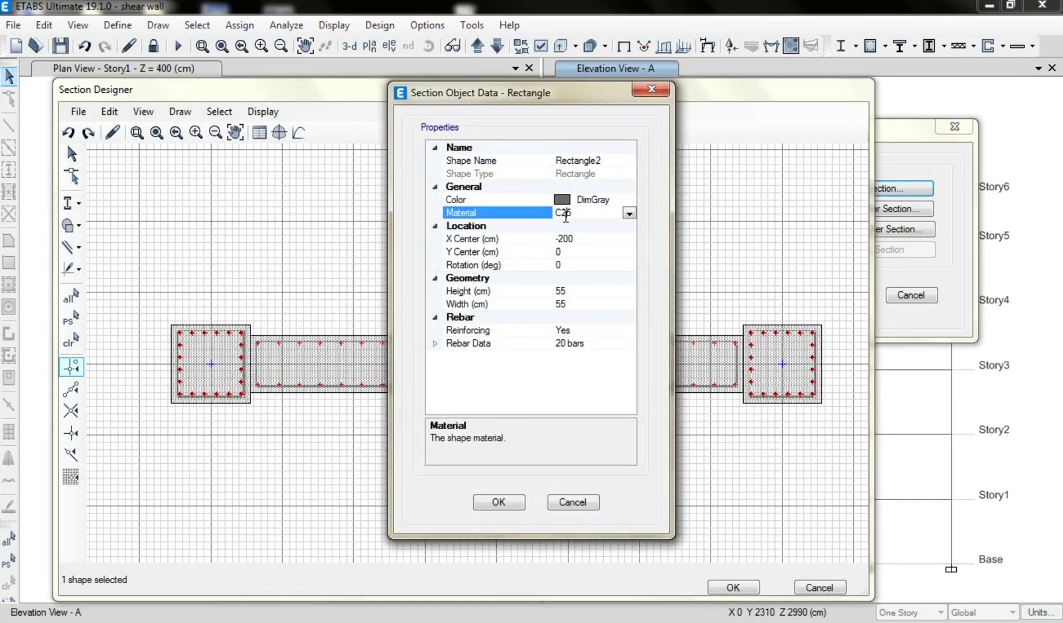
click(570, 503)
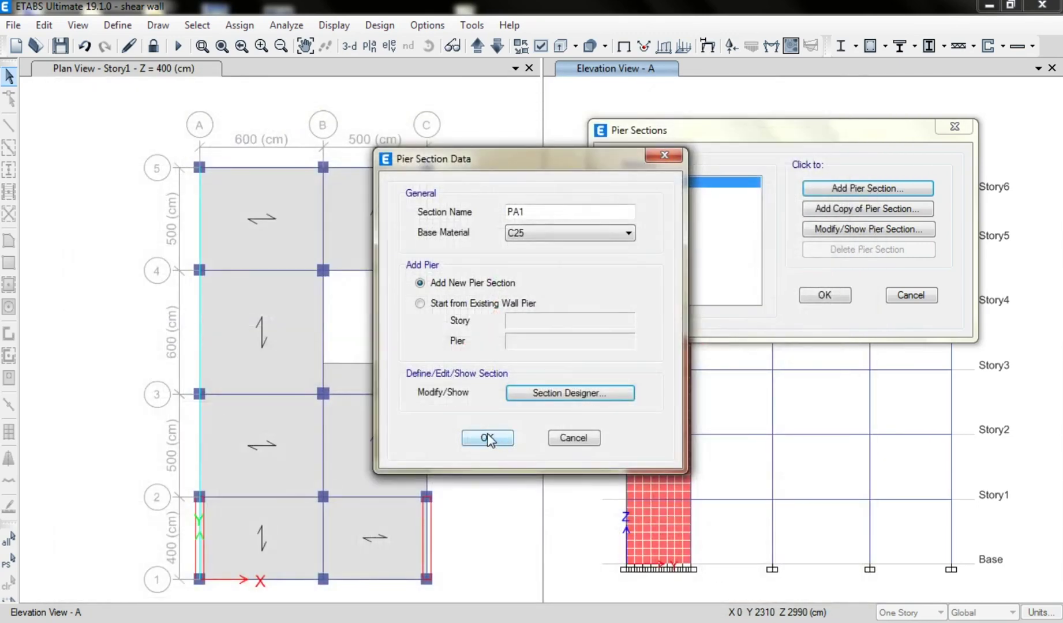
Review the finished wall section in Section Designer and try to save the pier section as PA1
click(544, 394)
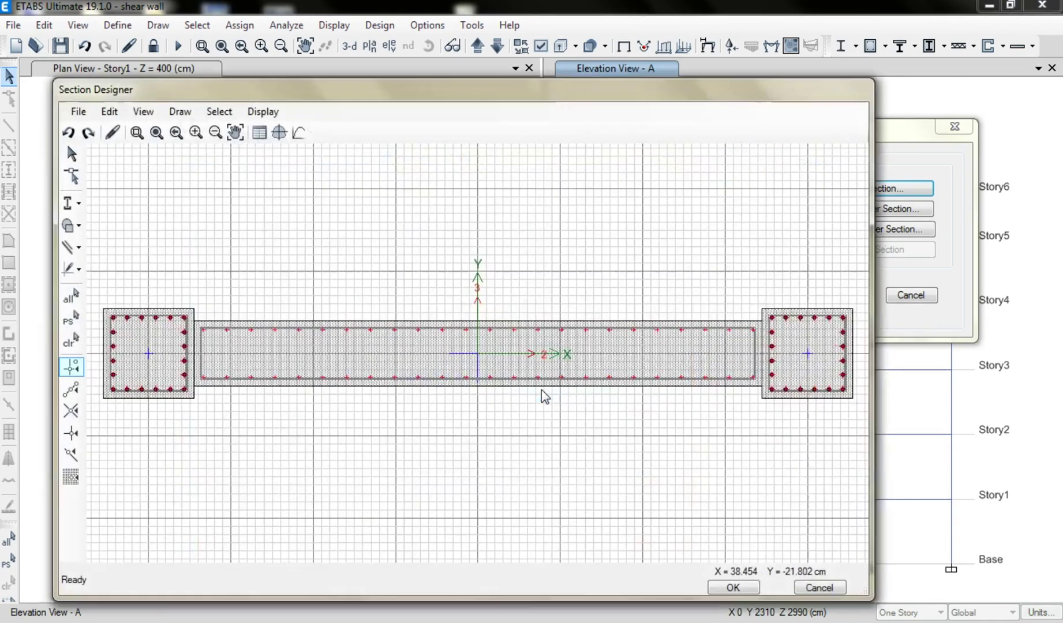
click(731, 586)
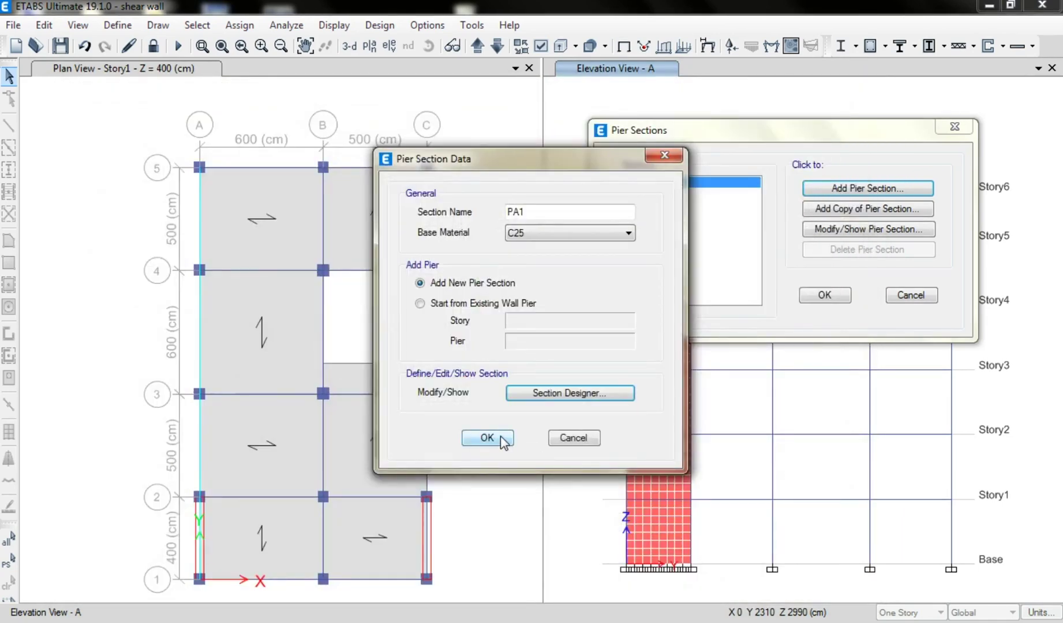
click(488, 438)
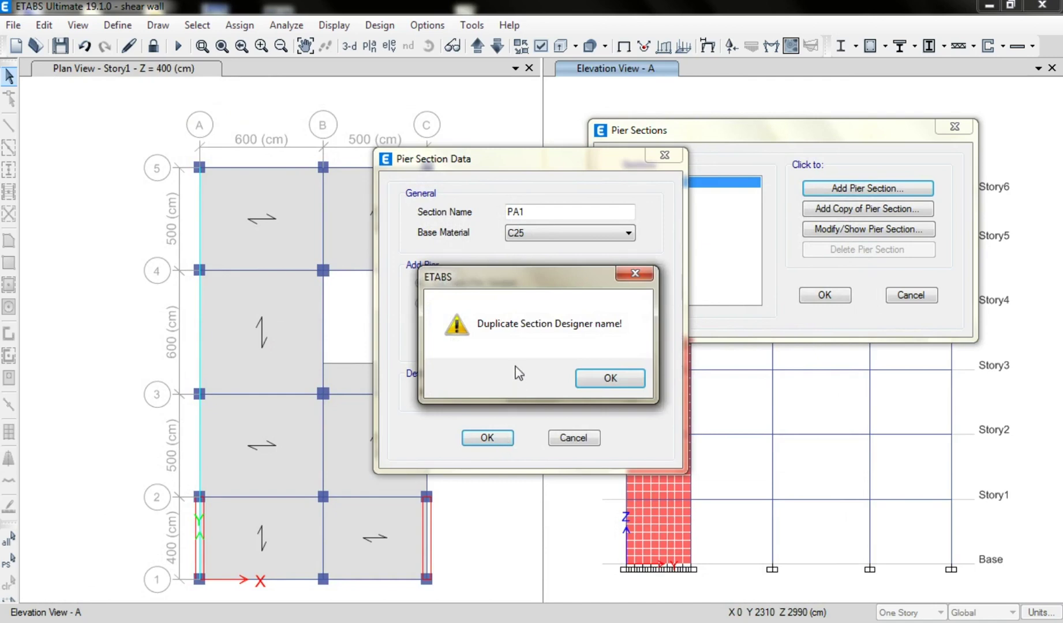
click(610, 380)
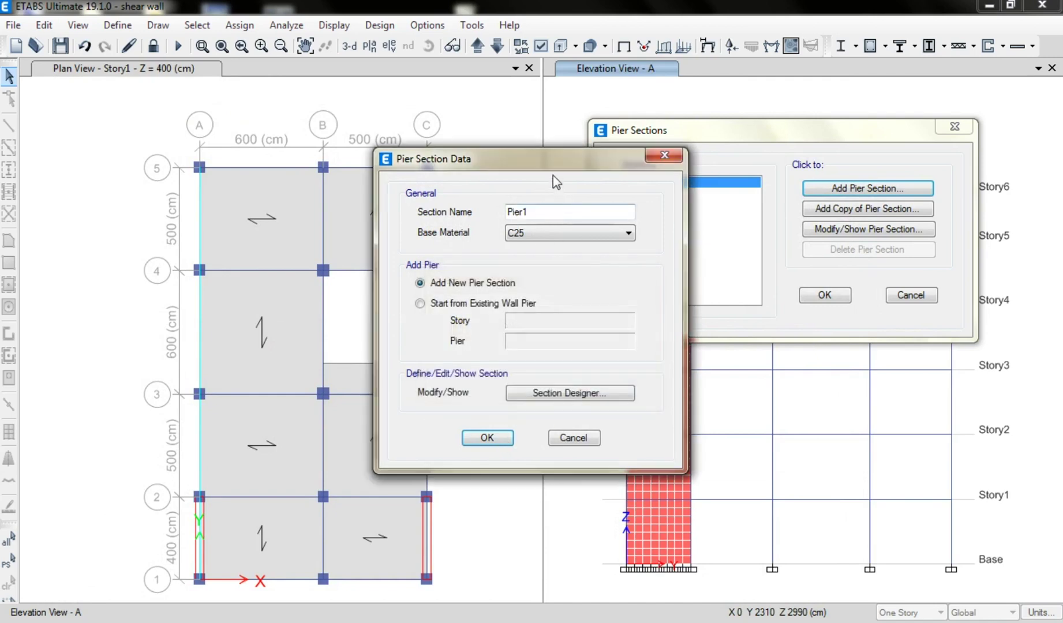
Name the new C25 pier section PA-st1, save it and accept the pier section list
drag(553, 165, 334, 157)
click(321, 206)
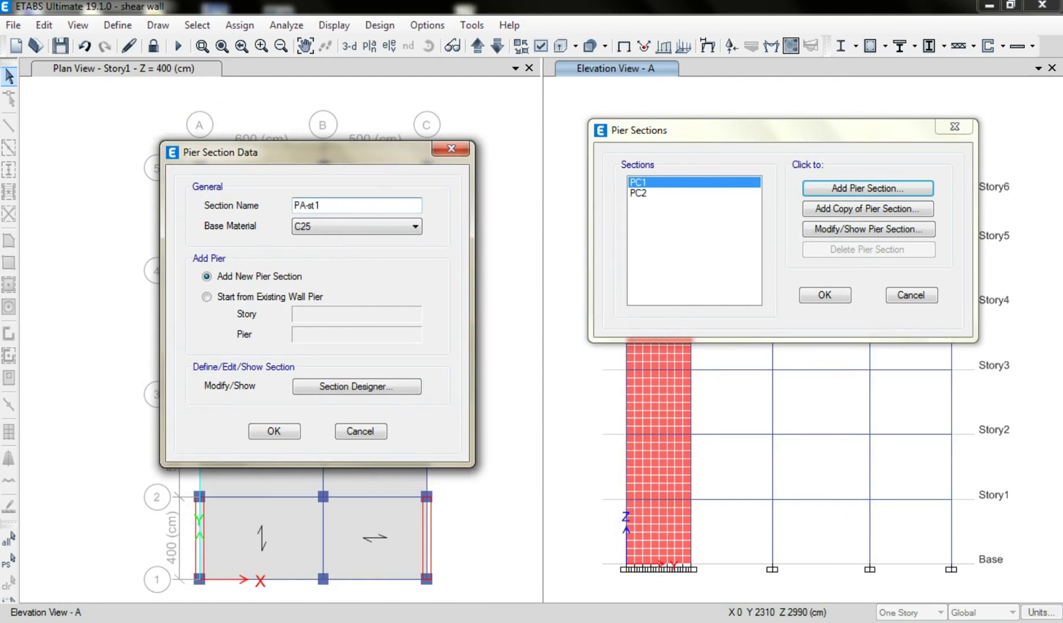
click(288, 427)
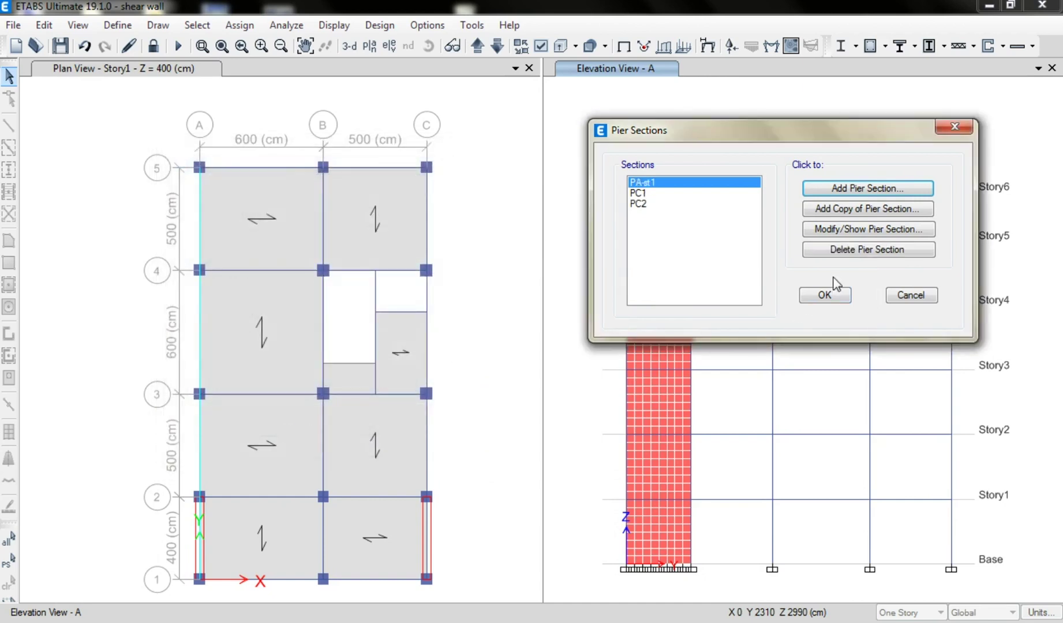
click(830, 293)
Assign PA-st1 as the bottom and top general reinforcing section of the Story1 wall on elevation A, with reinforcement to be checked
drag(608, 575, 707, 498)
click(1002, 45)
mouse_move(923, 114)
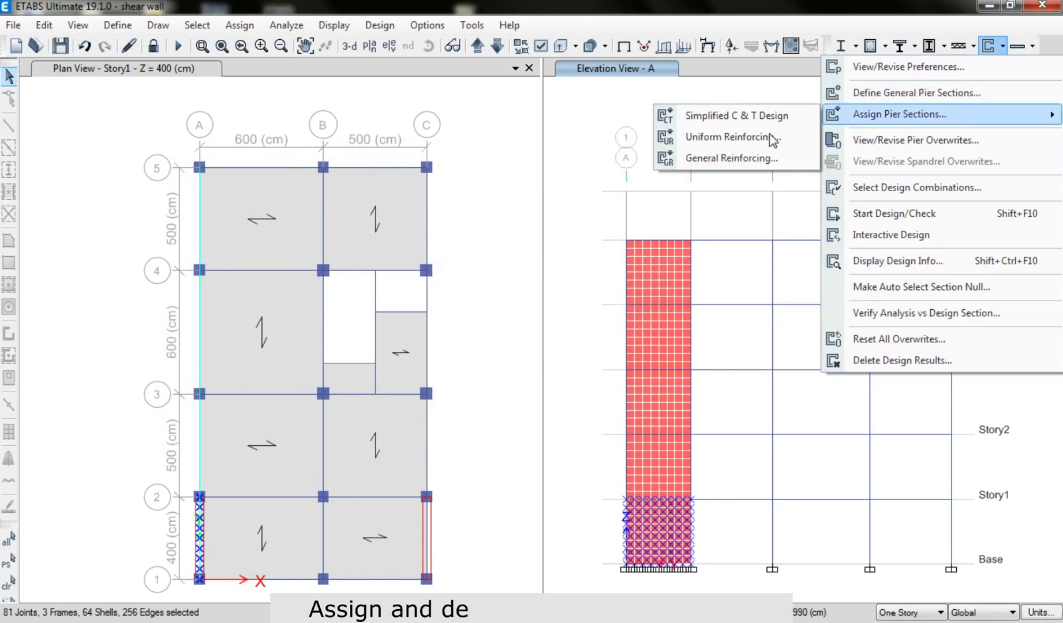
click(731, 158)
click(460, 249)
click(562, 252)
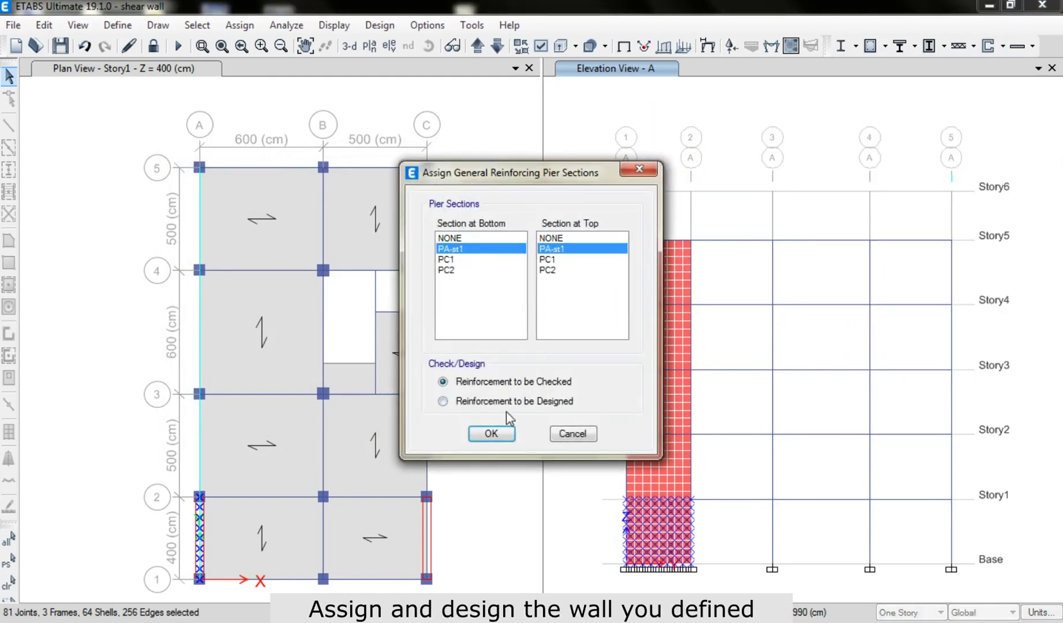
click(487, 434)
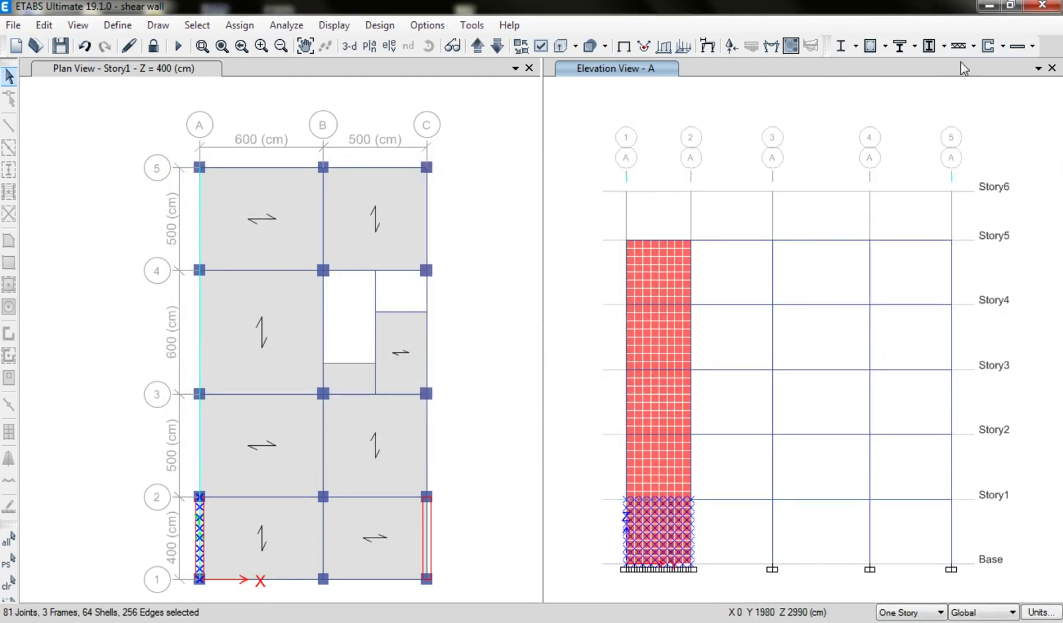
Run the shear wall design check and display the Pier D/C Ratios on elevation A
click(988, 47)
click(1002, 46)
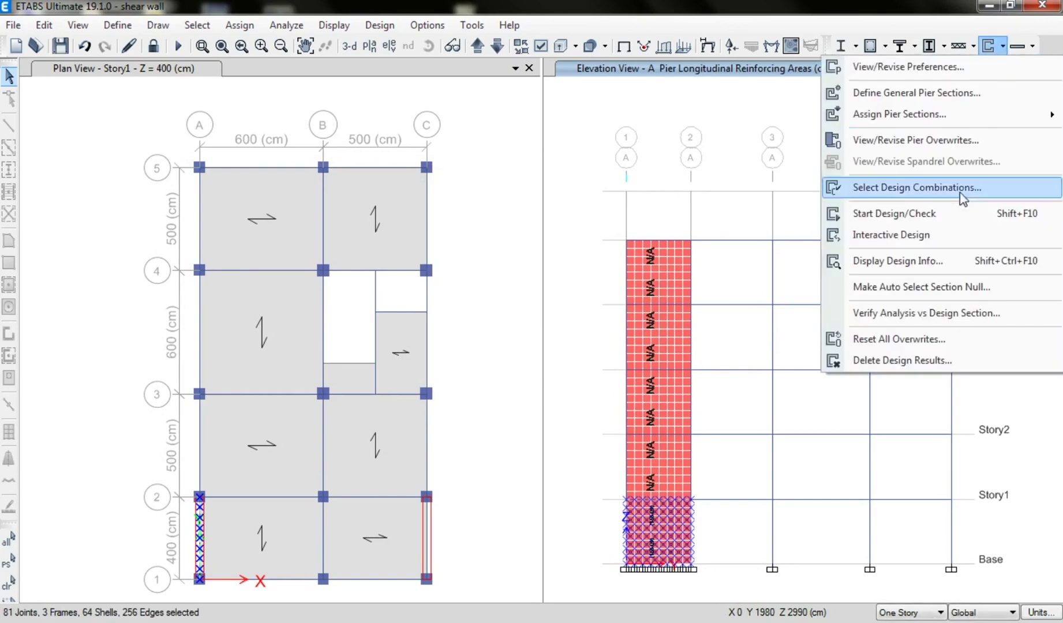
click(919, 266)
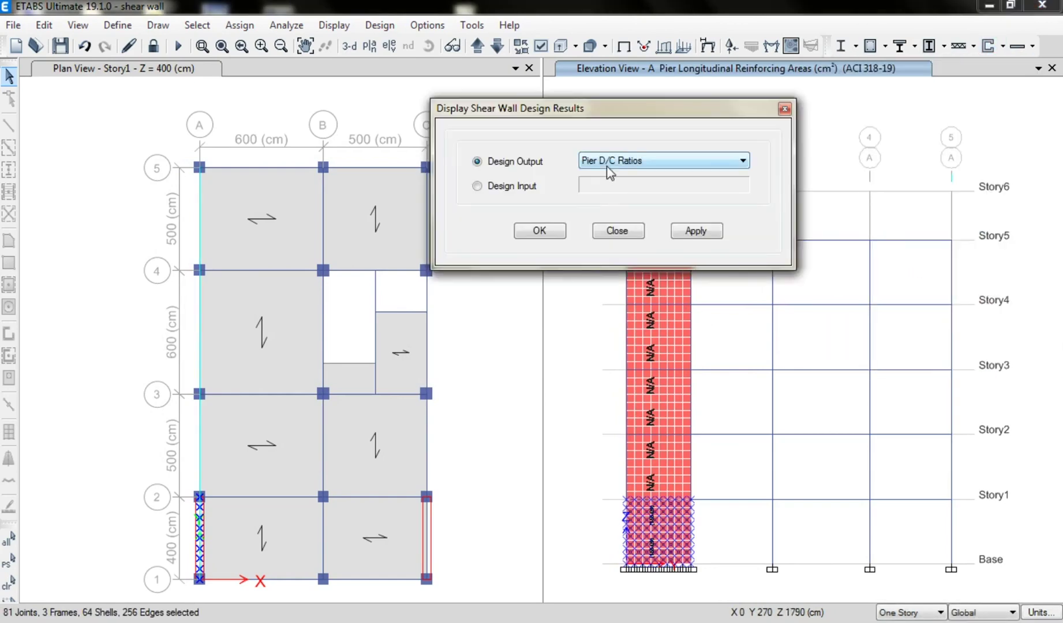
click(607, 163)
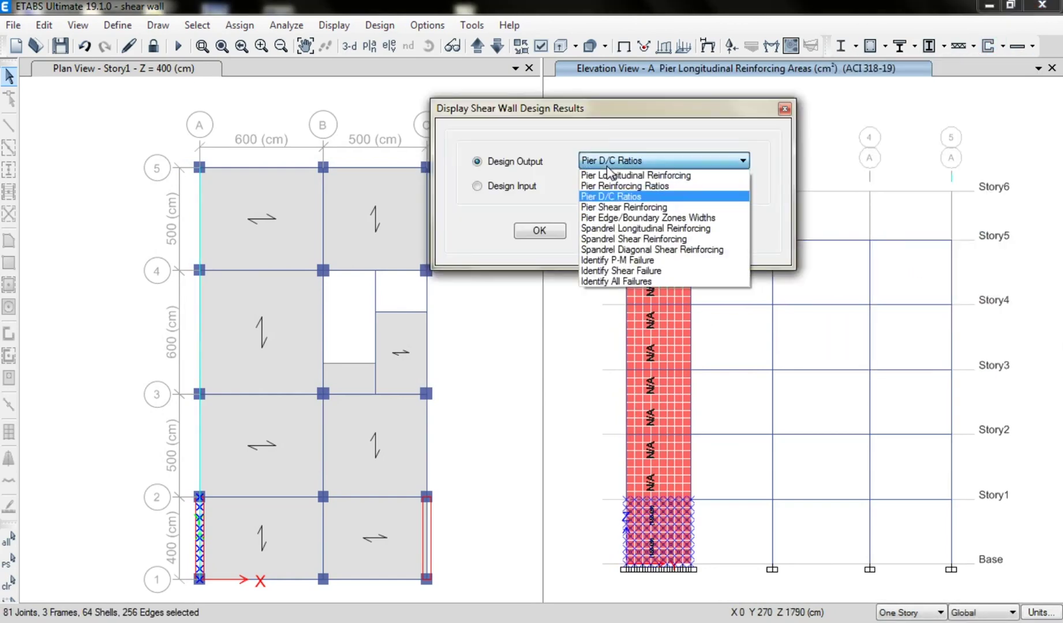
click(671, 198)
click(707, 232)
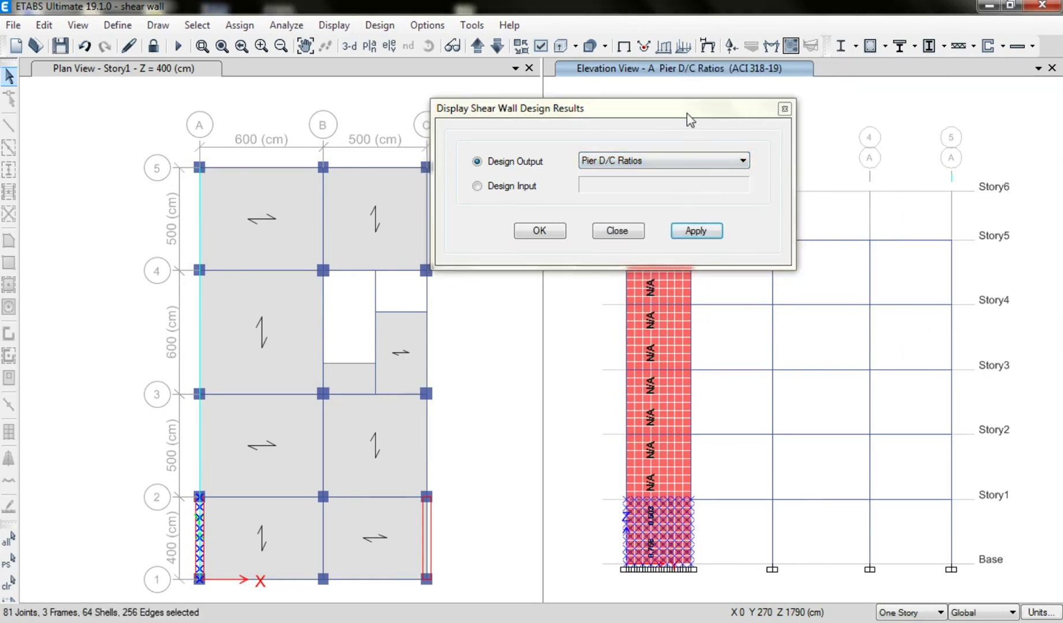
drag(687, 113, 348, 121)
click(355, 239)
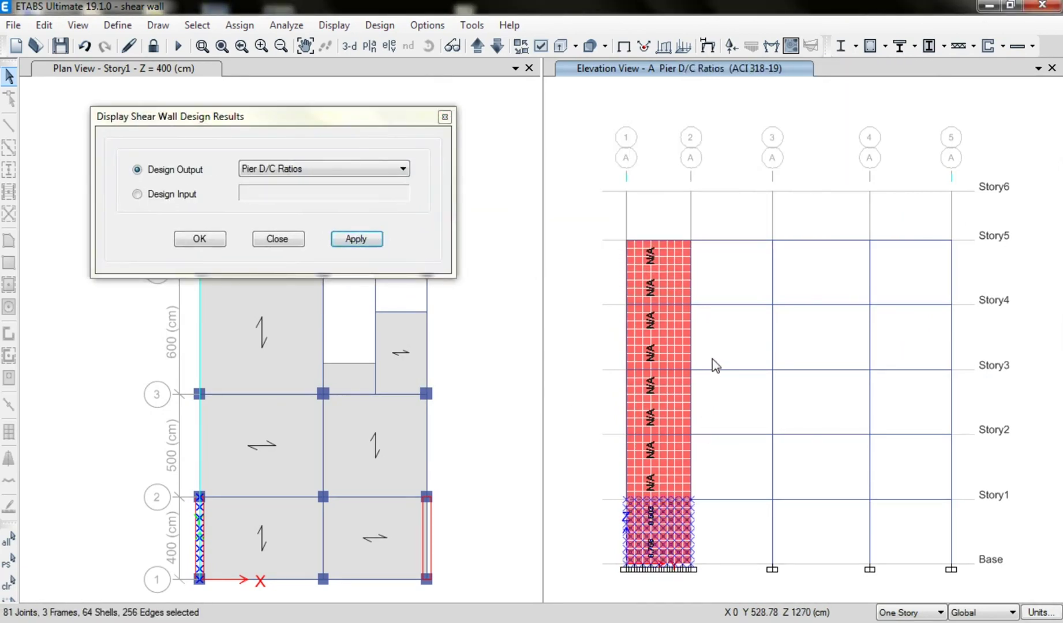
Open pier section PA-st1 in Section Designer and show the rebar data of the boundary column centred at X -200 cm
mouse_move(657, 550)
scroll(658, 550, up, 3)
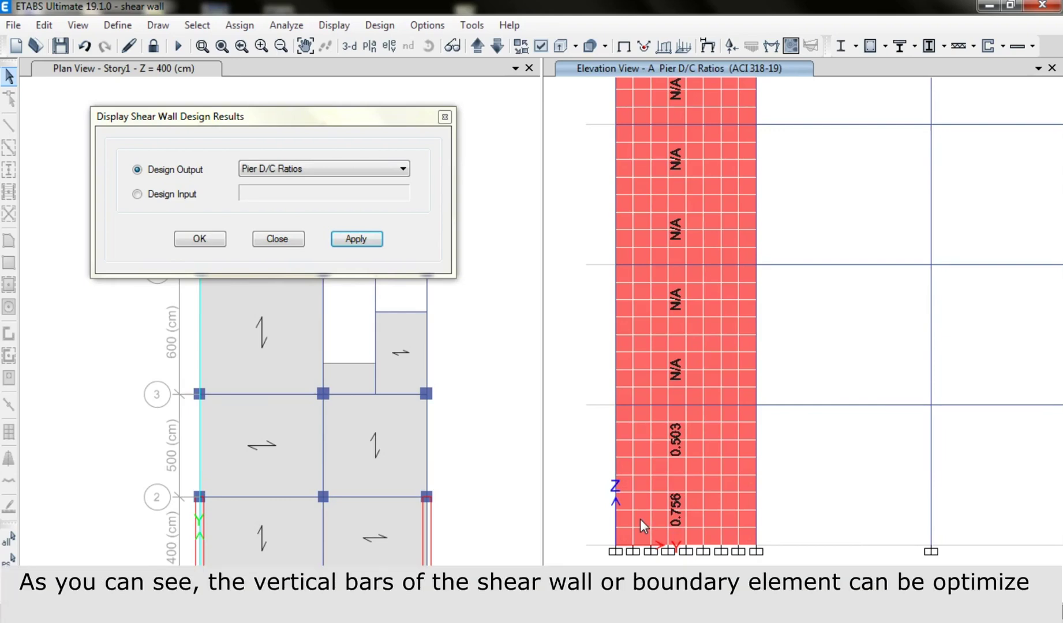
click(1003, 46)
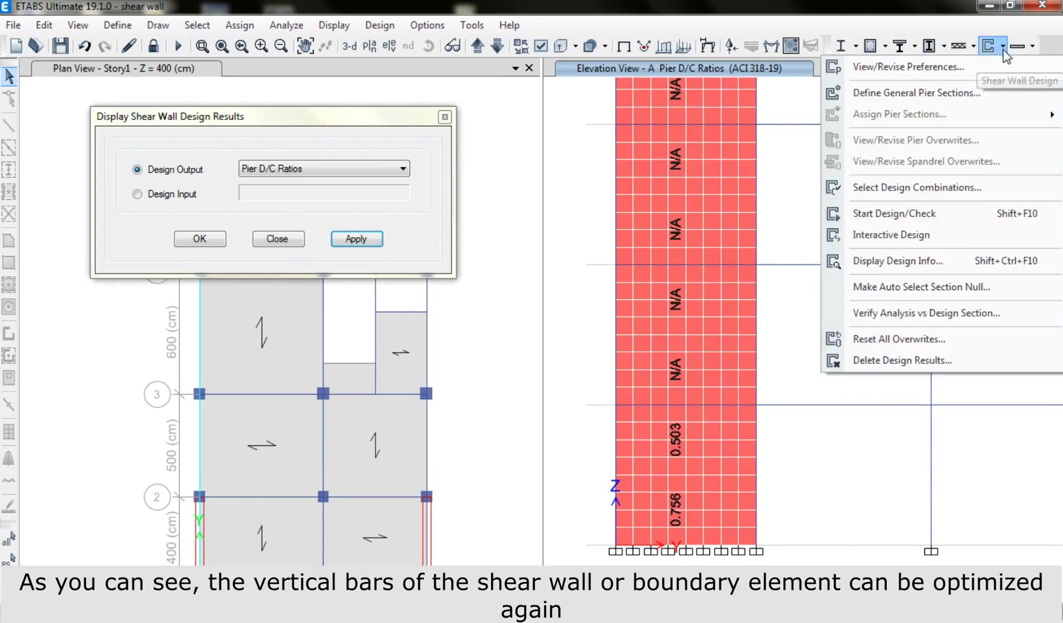
click(986, 94)
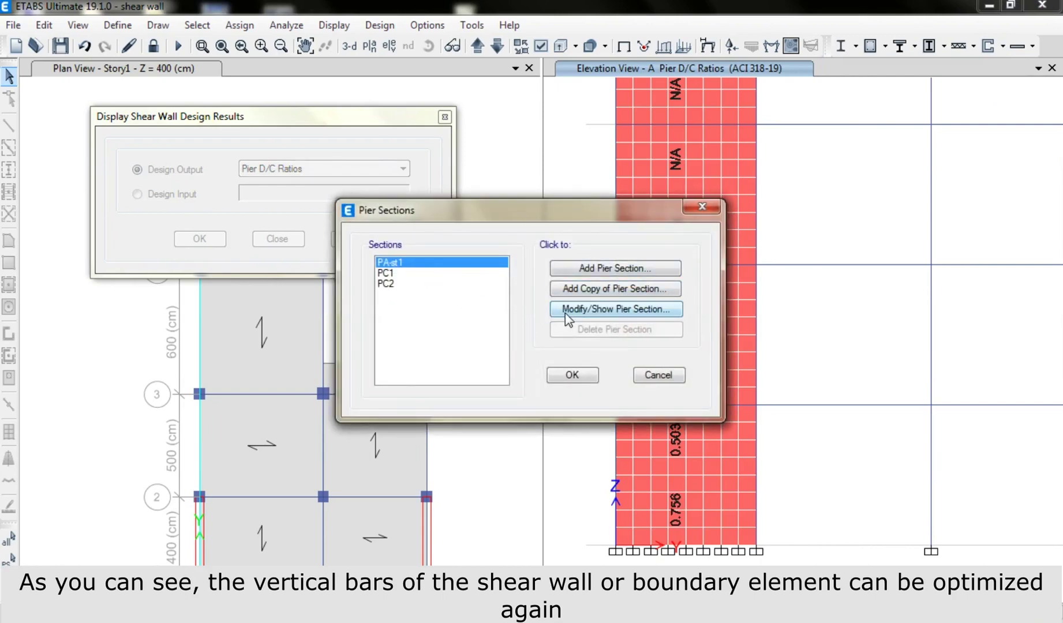
click(568, 312)
click(570, 285)
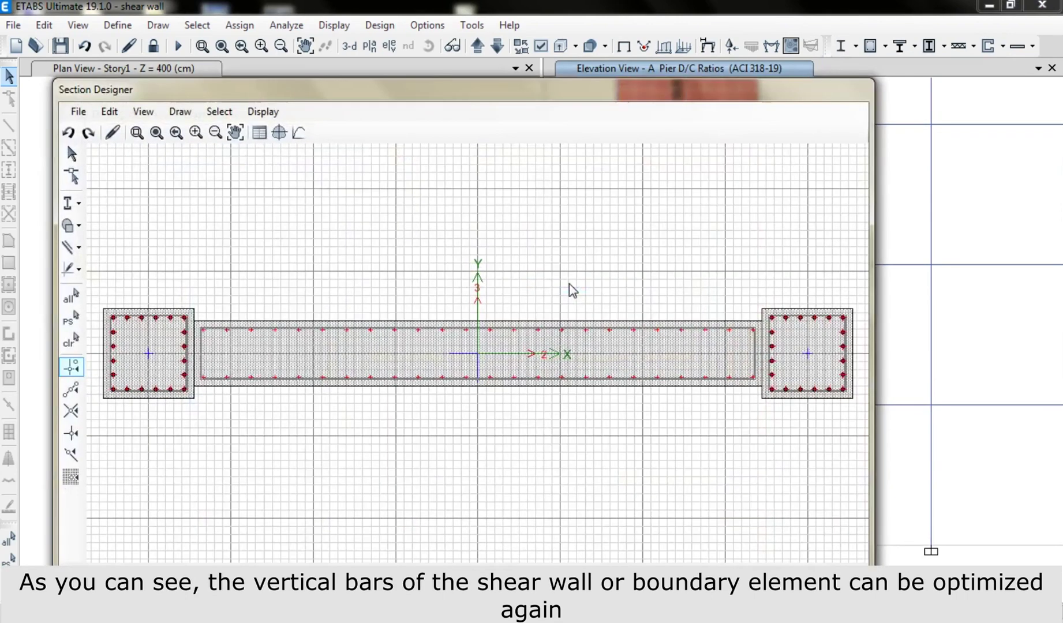
right_click(149, 352)
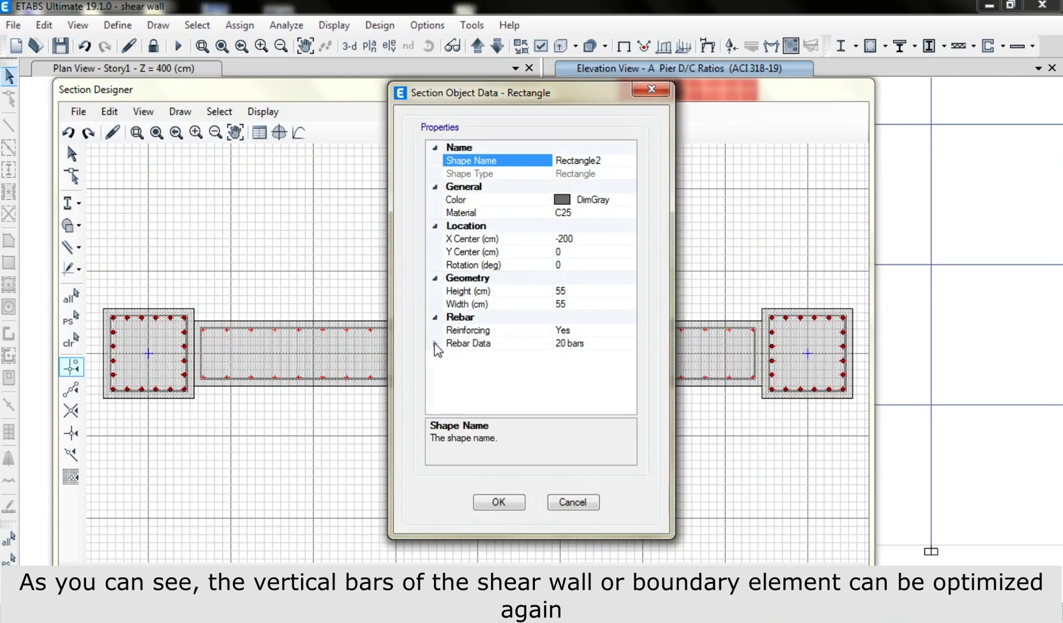
click(435, 344)
scroll(628, 411, down, 2)
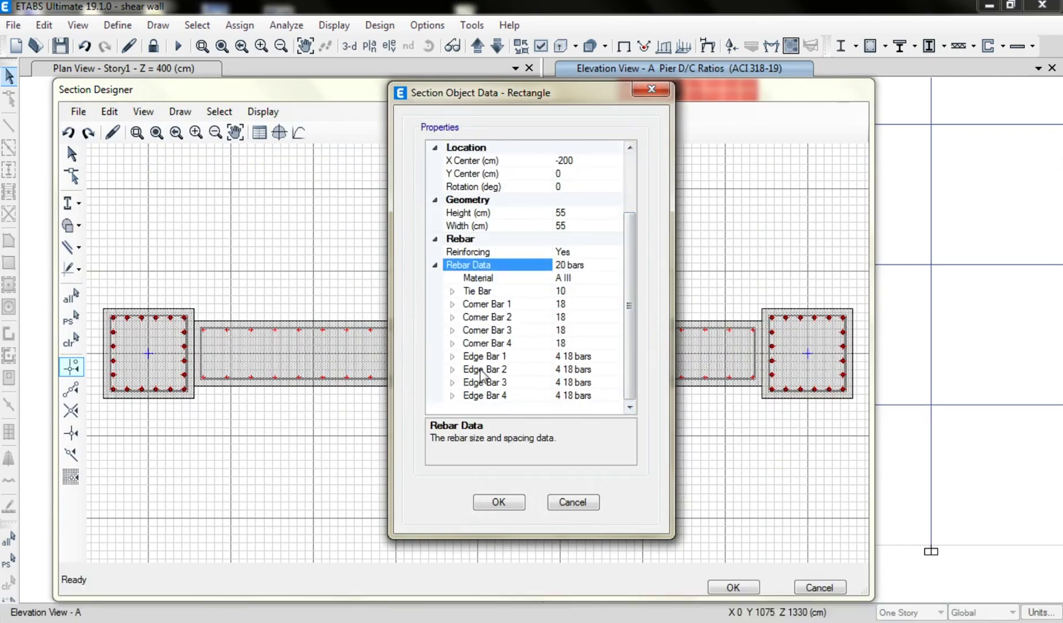
Set the rebar size of Corner Bar 1 and Corner Bar 2 to 20 in the boundary column
click(453, 304)
click(590, 316)
click(591, 317)
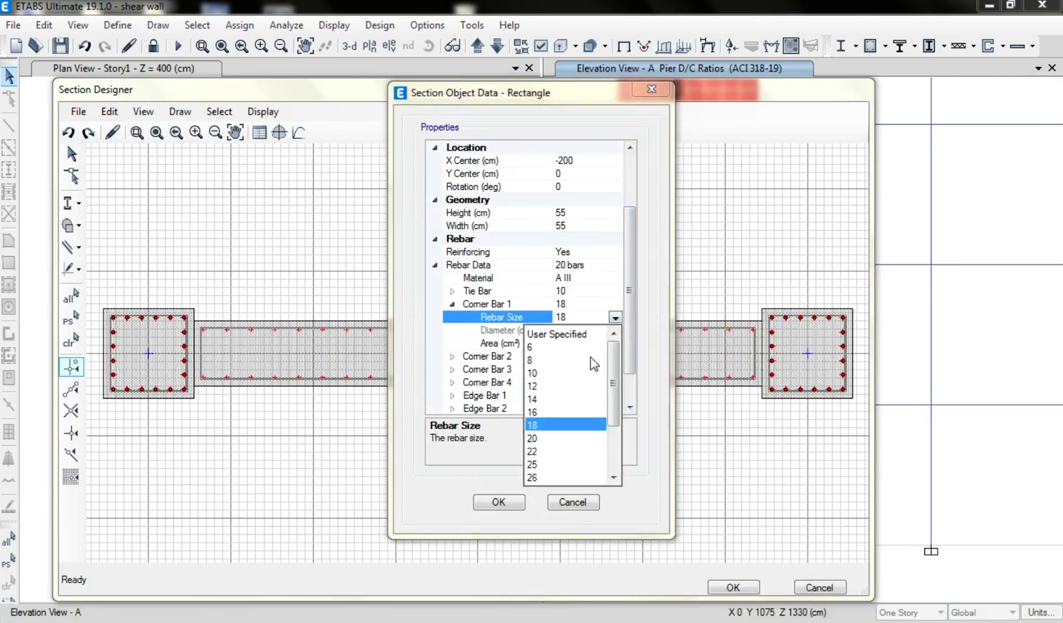
click(534, 439)
click(453, 304)
click(453, 316)
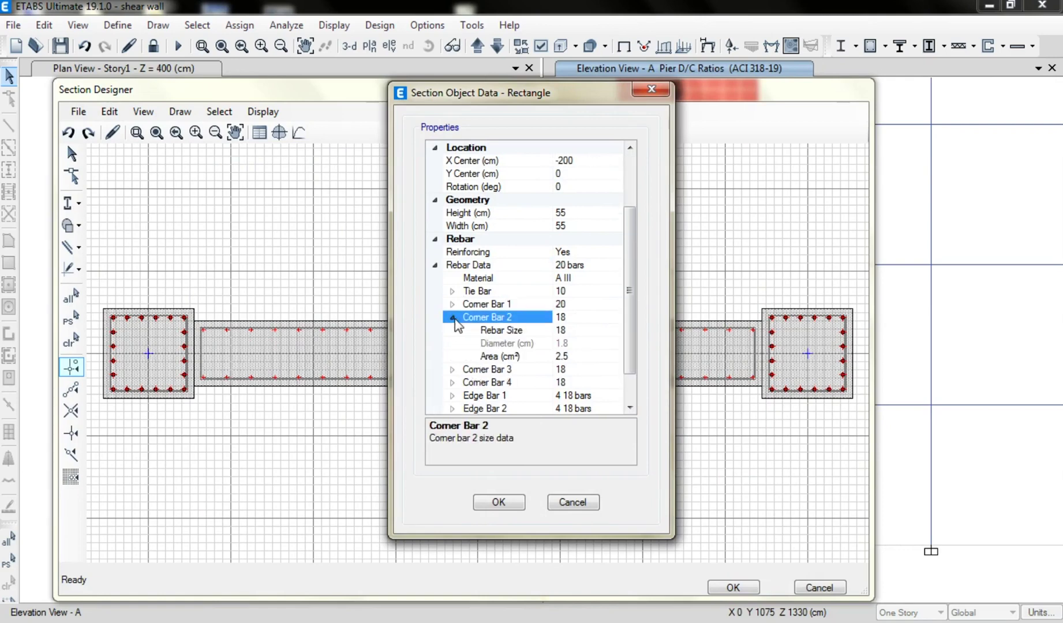
click(579, 329)
click(612, 337)
click(538, 452)
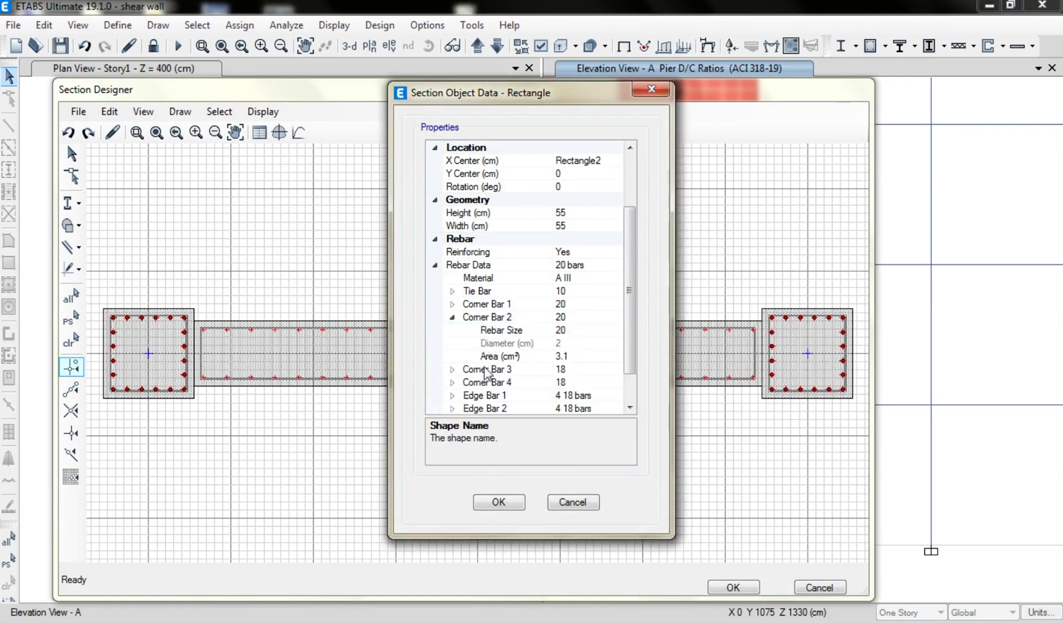
Set the rebar size of Corner Bar 3 and Corner Bar 4 to 20 in the boundary column
click(453, 316)
click(452, 330)
click(569, 343)
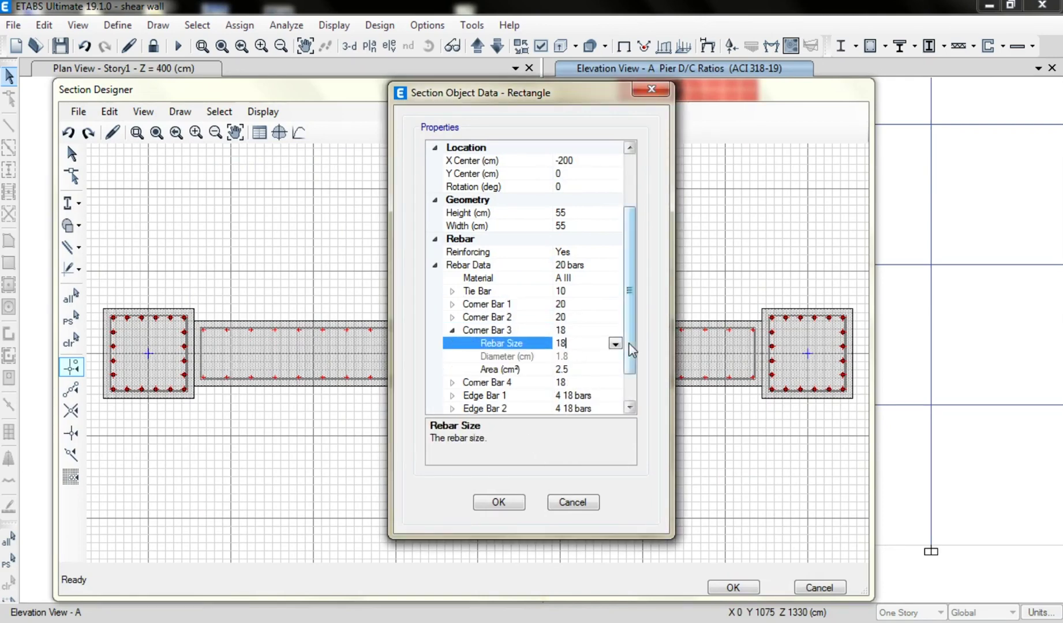
click(615, 344)
click(545, 465)
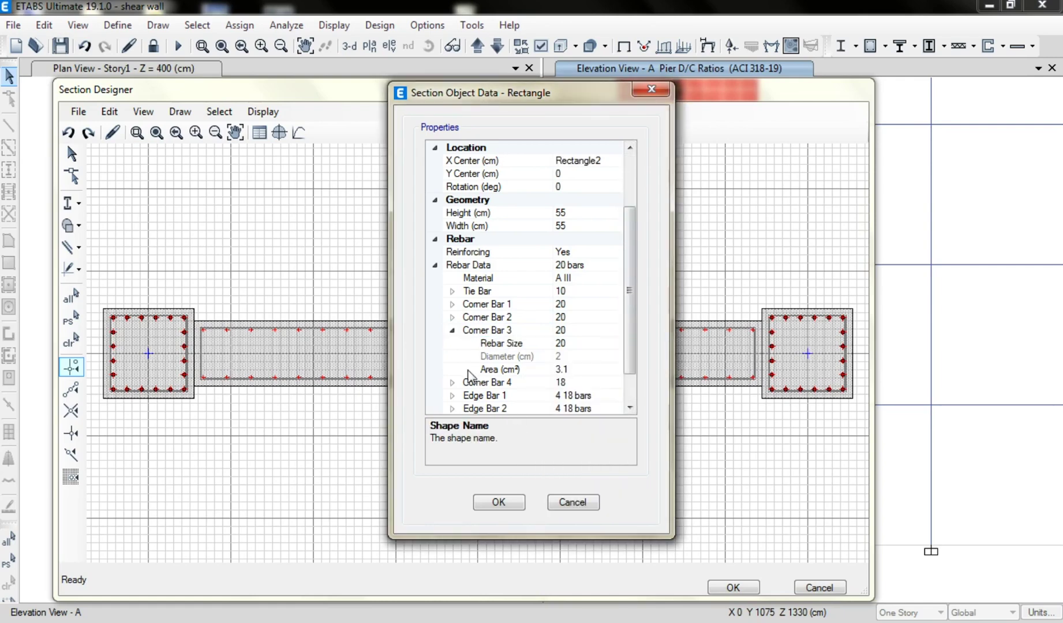
click(453, 330)
click(452, 343)
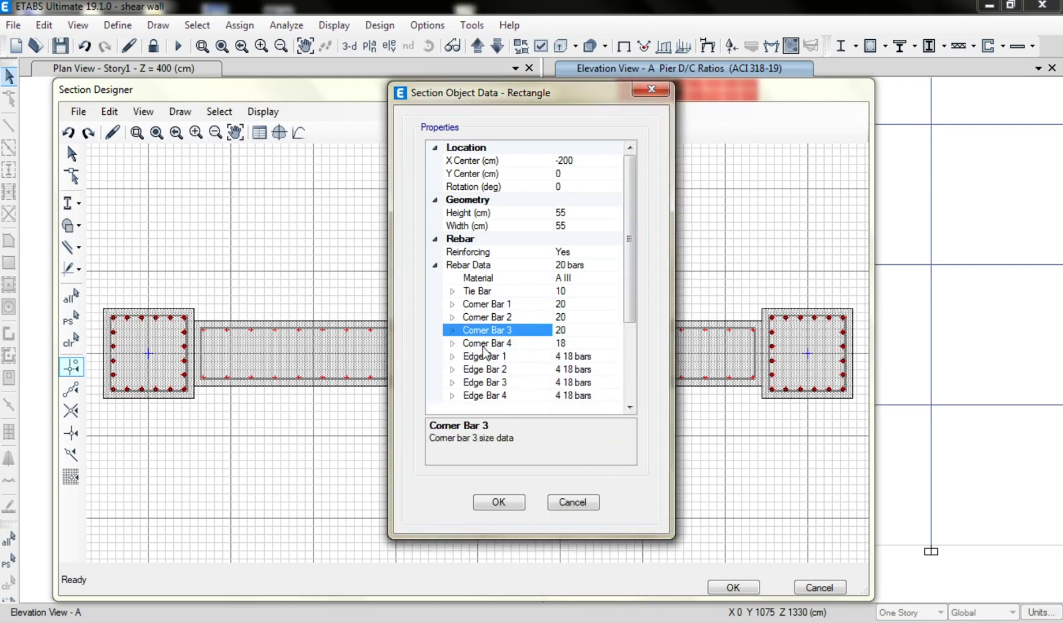
click(588, 356)
click(615, 356)
click(536, 478)
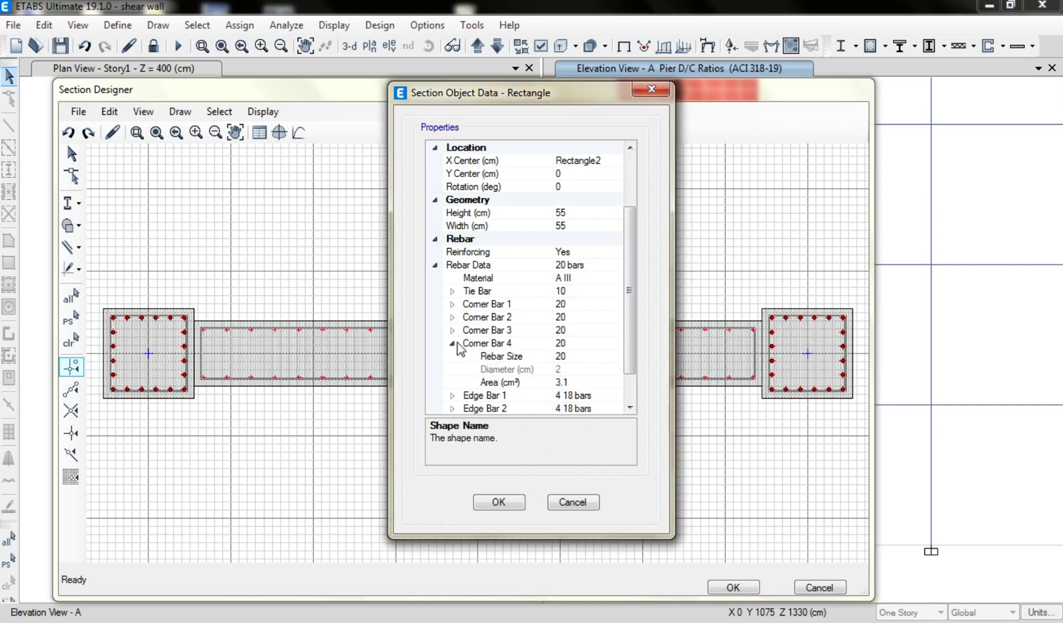
Set the number of bars to 3 for Edge Bar 1 and Edge Bar 2 of the boundary column
click(453, 343)
click(452, 356)
click(524, 335)
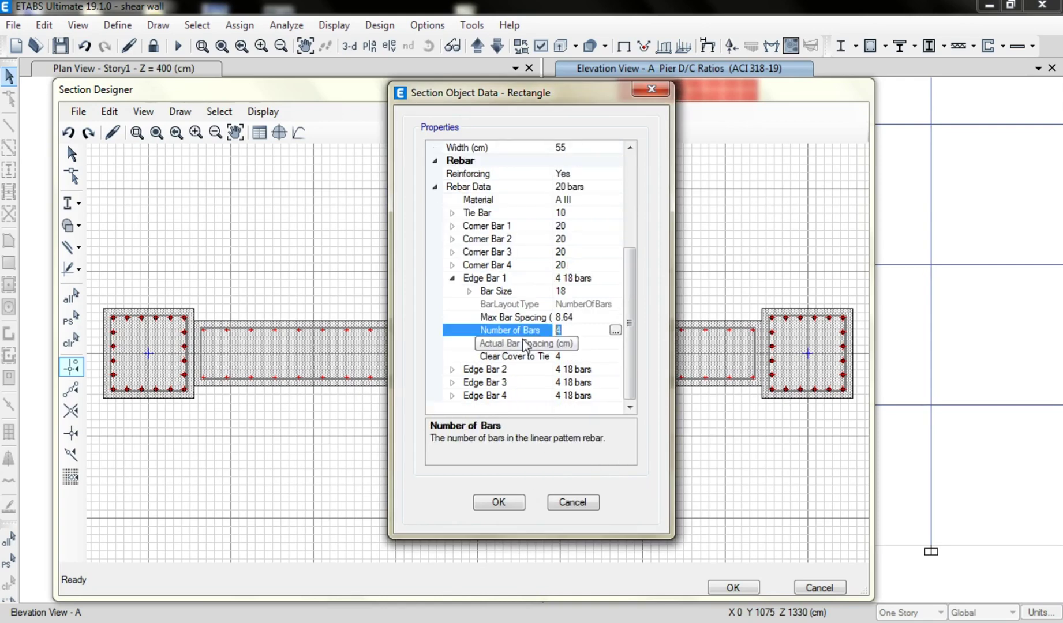
key(Return)
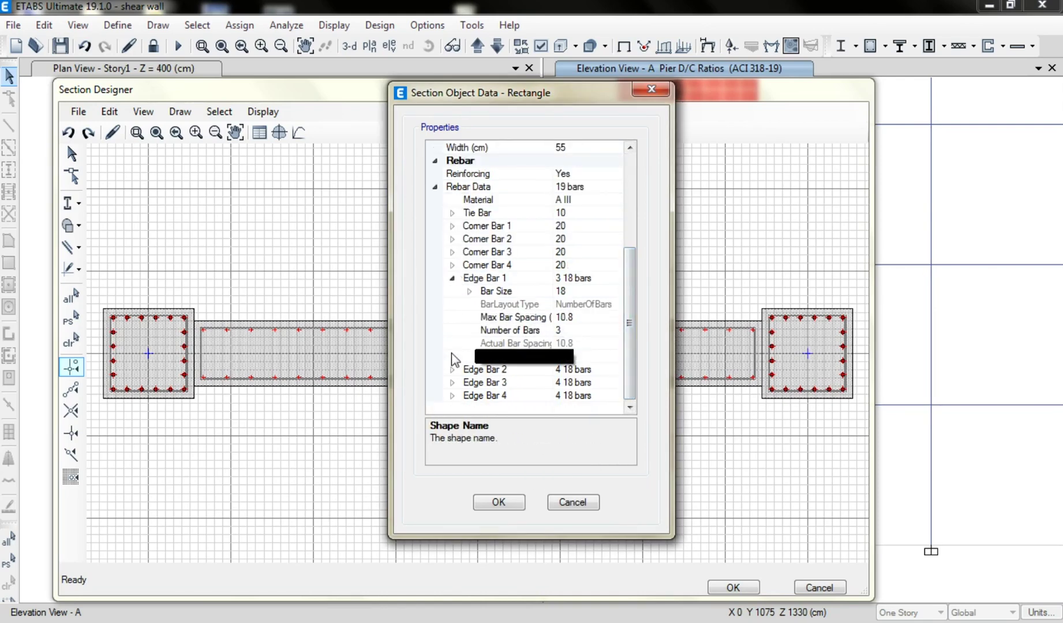
click(453, 370)
scroll(622, 346, down, 2)
click(563, 344)
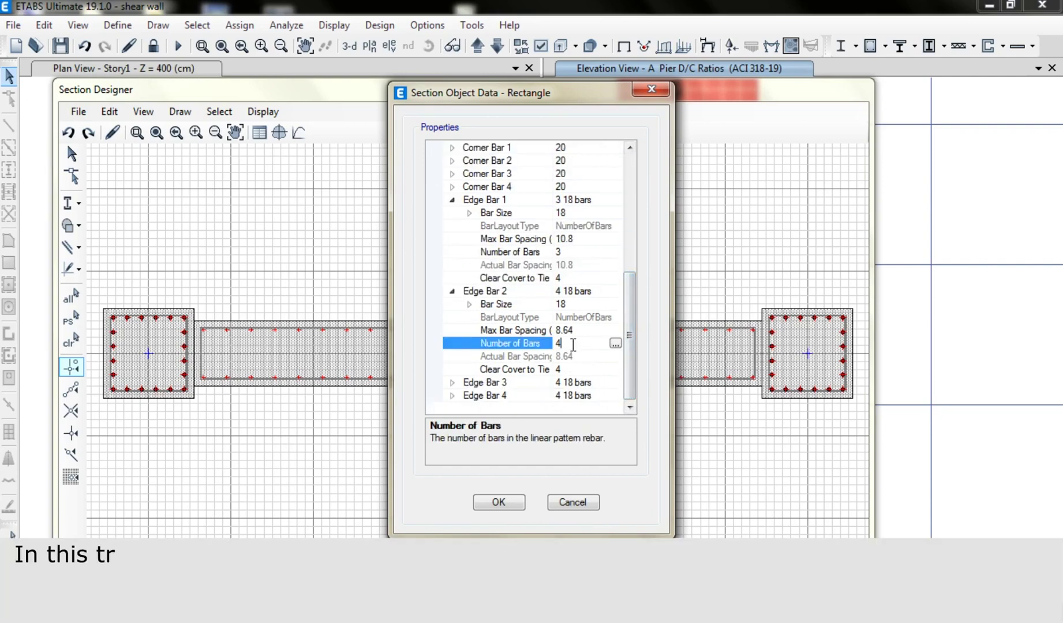
text(3)
Set the number of bars to 3 for Edge Bar 3 and Edge Bar 4, and accept the column's section data
click(453, 383)
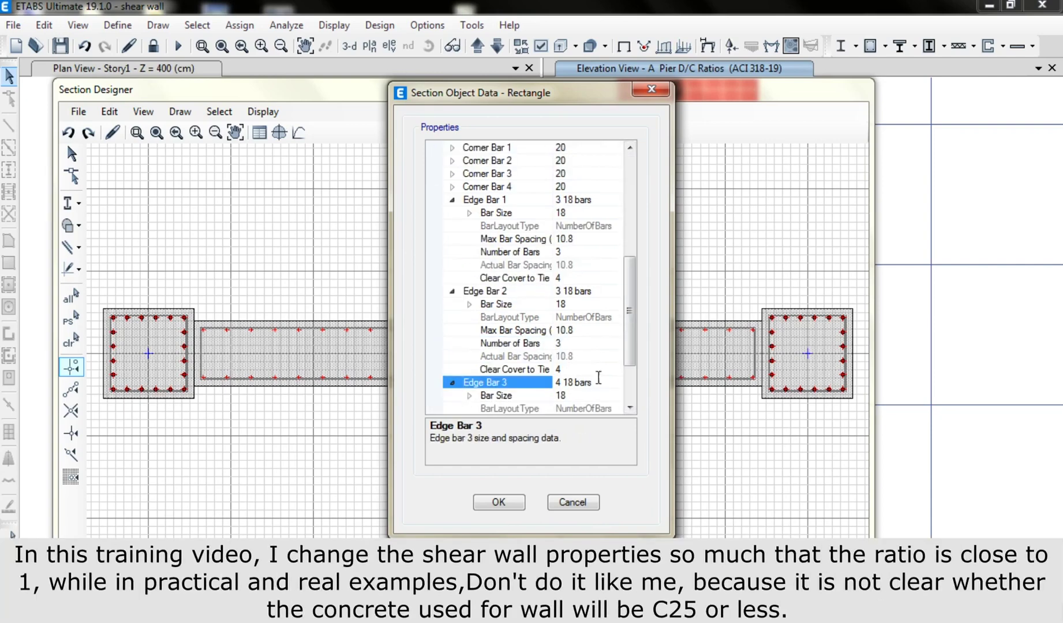
scroll(594, 378, down, 2)
click(563, 356)
text(3)
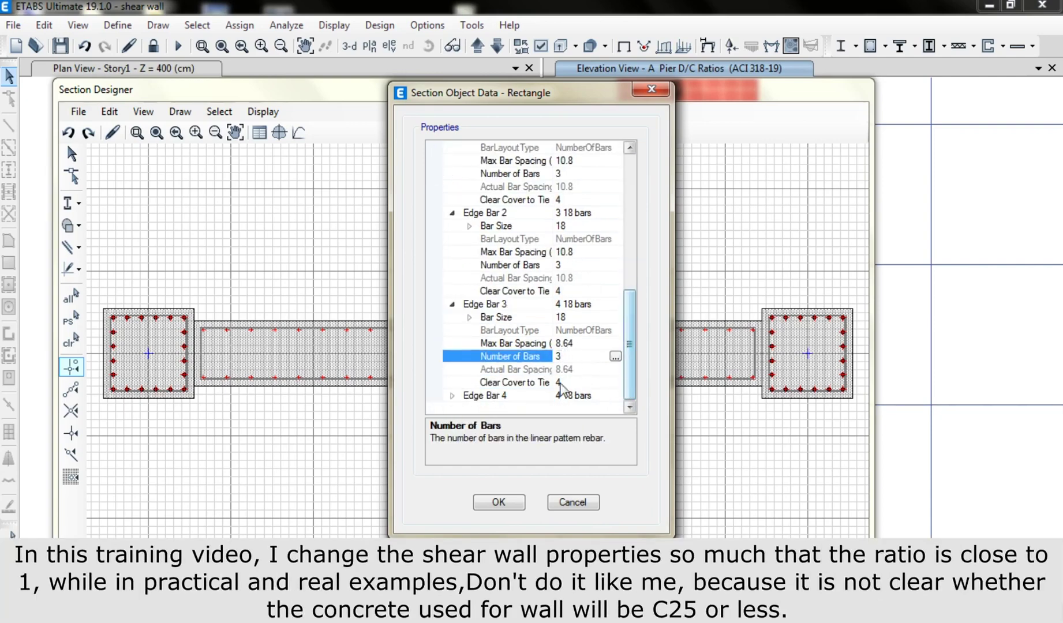
click(467, 397)
click(453, 396)
click(562, 367)
text(3)
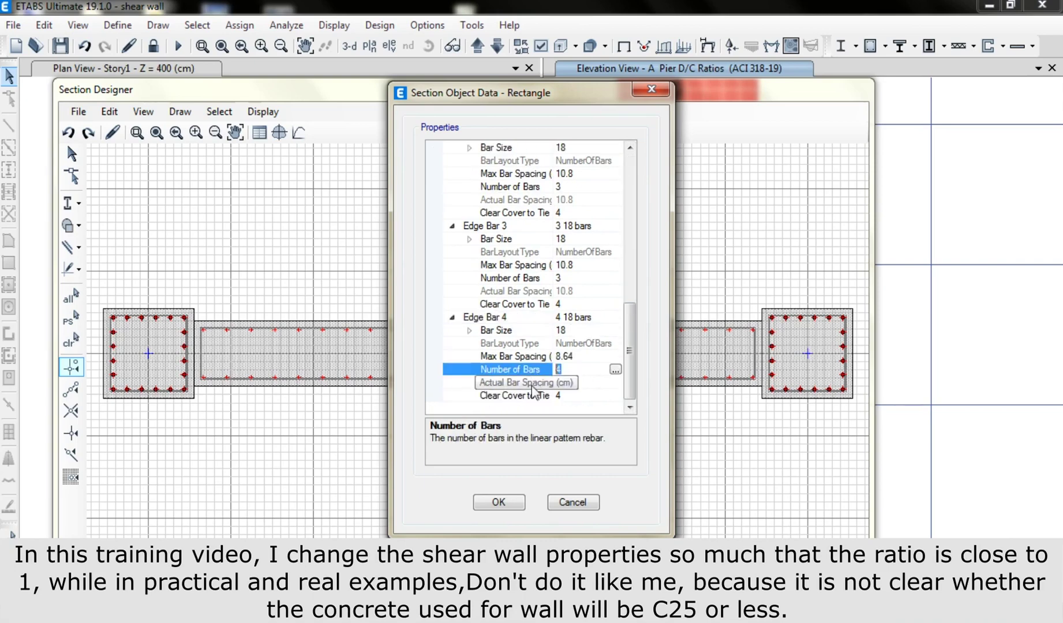
click(498, 502)
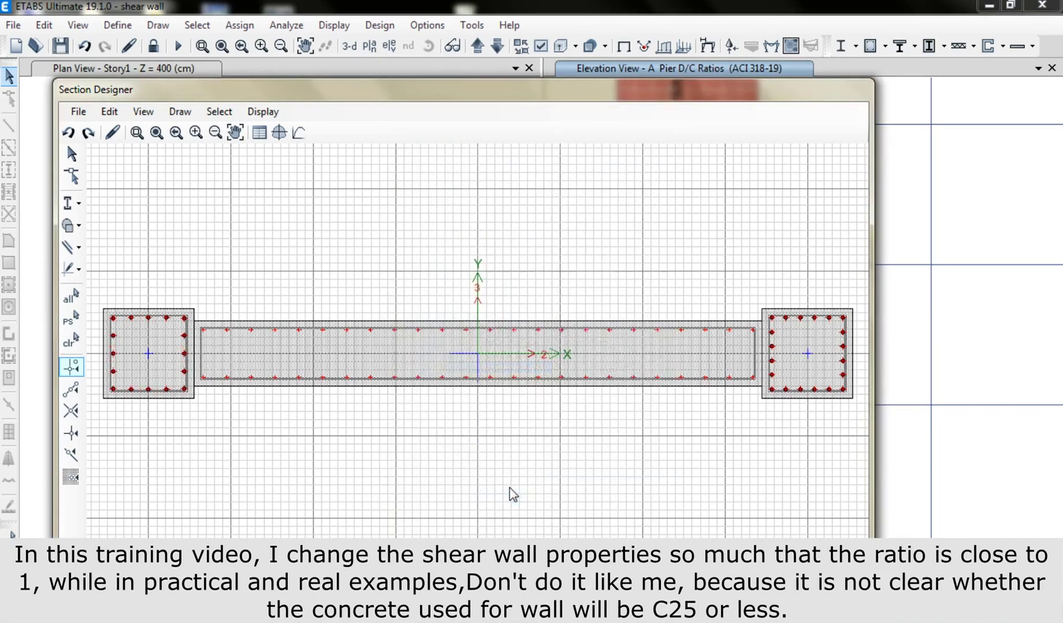
Replace the opposite boundary column with a copy of the edited column mirrored about the Y axis
click(797, 371)
key(Delete)
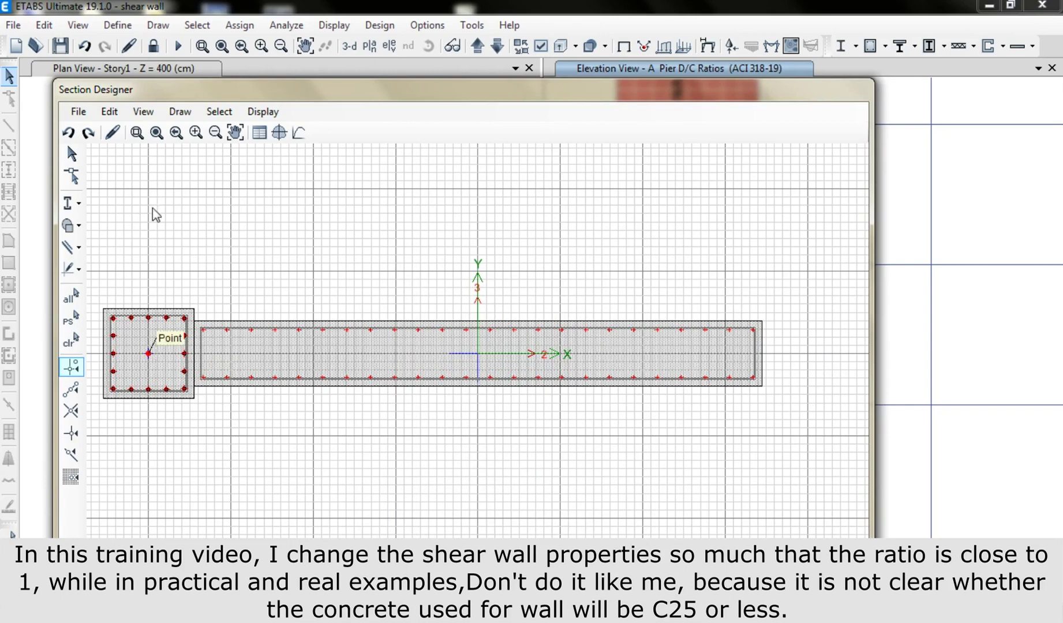
click(109, 111)
click(138, 410)
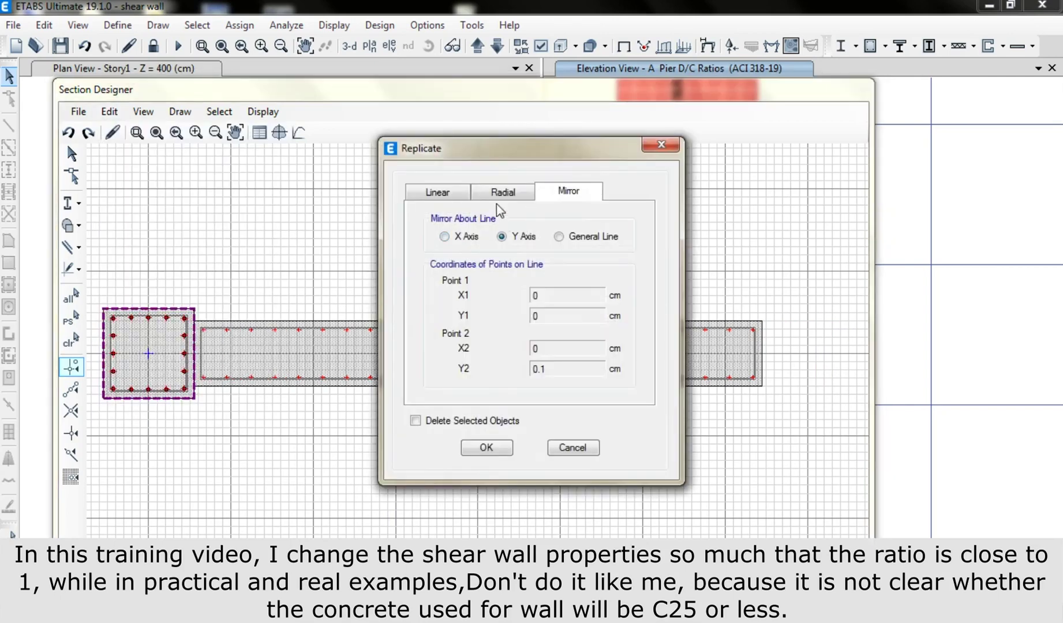
click(503, 445)
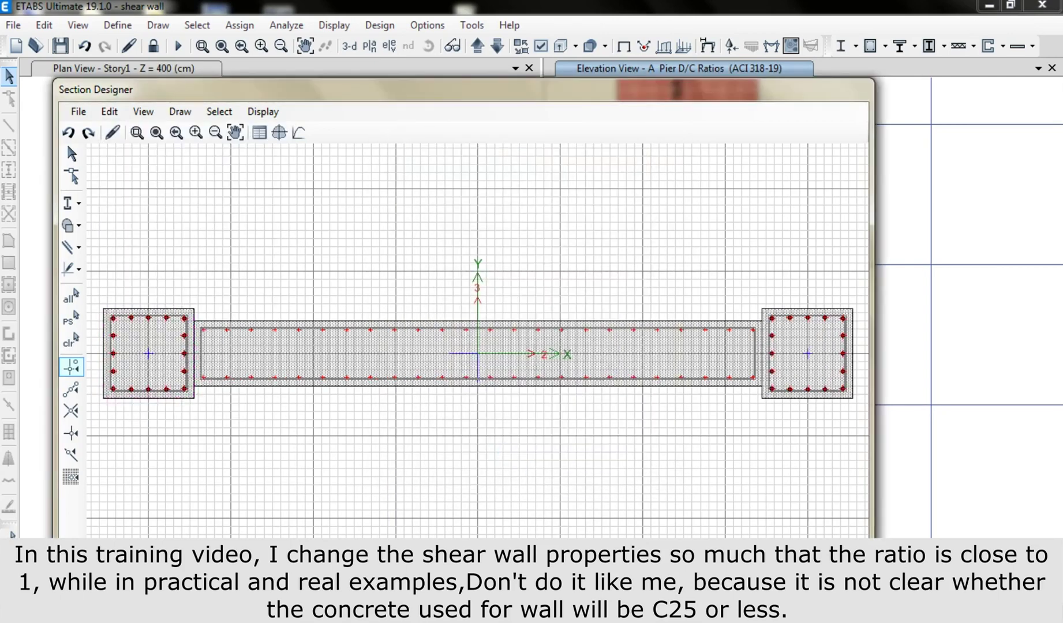
Accept the edited section drawing, the PA-st1 section data and the pier section list
click(734, 589)
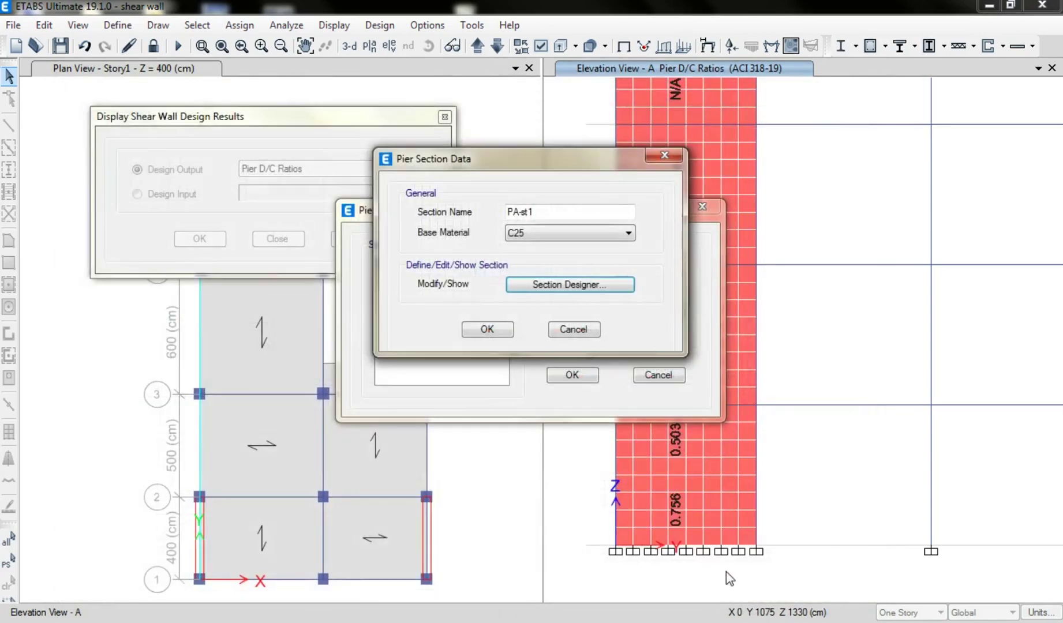
click(503, 334)
click(563, 375)
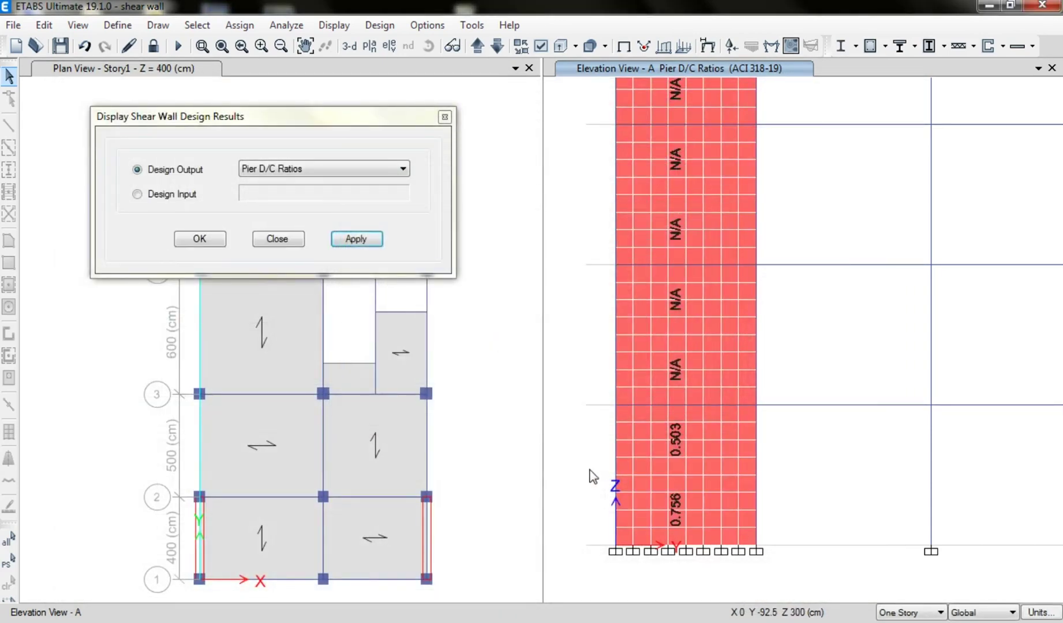
Reassign the general reinforcing pier section to the Story1 wall on elevation A and rerun the shear wall design check
drag(588, 404, 774, 580)
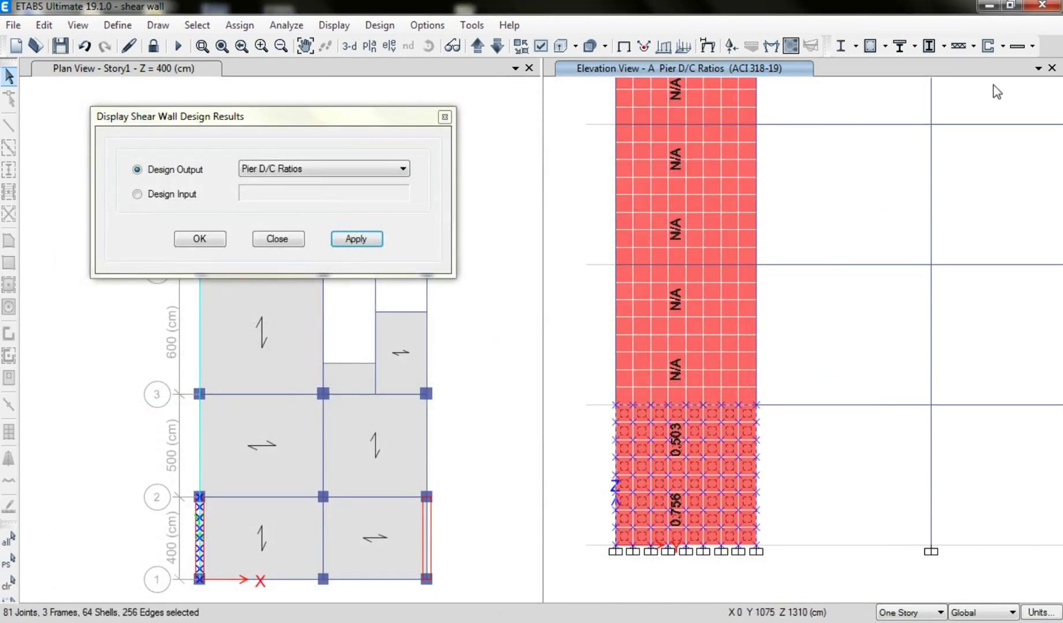
click(1002, 45)
mouse_move(904, 115)
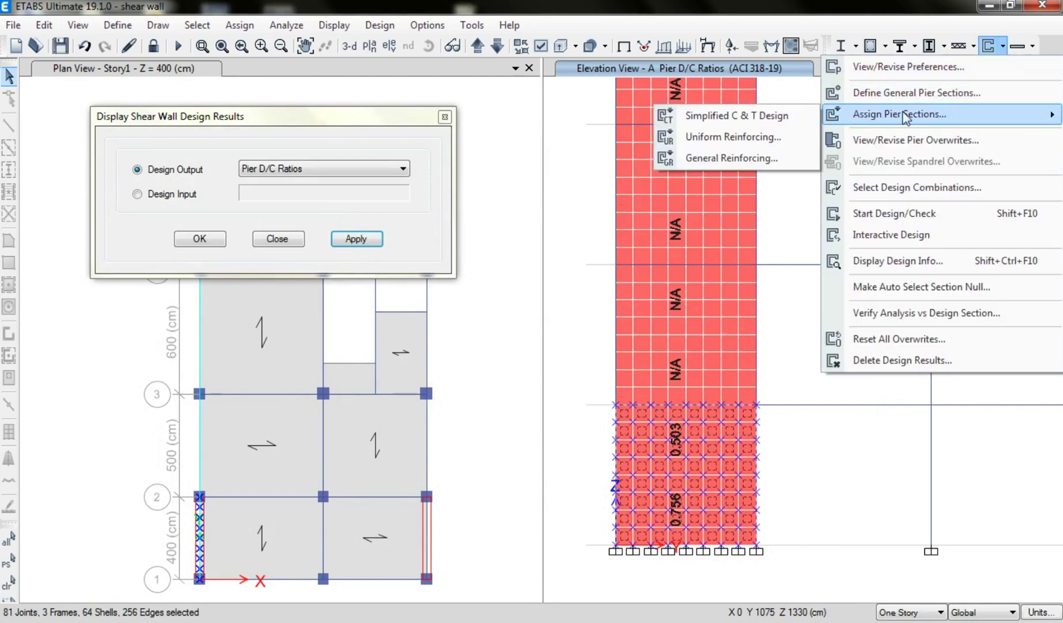
click(713, 158)
click(449, 249)
click(551, 249)
click(491, 434)
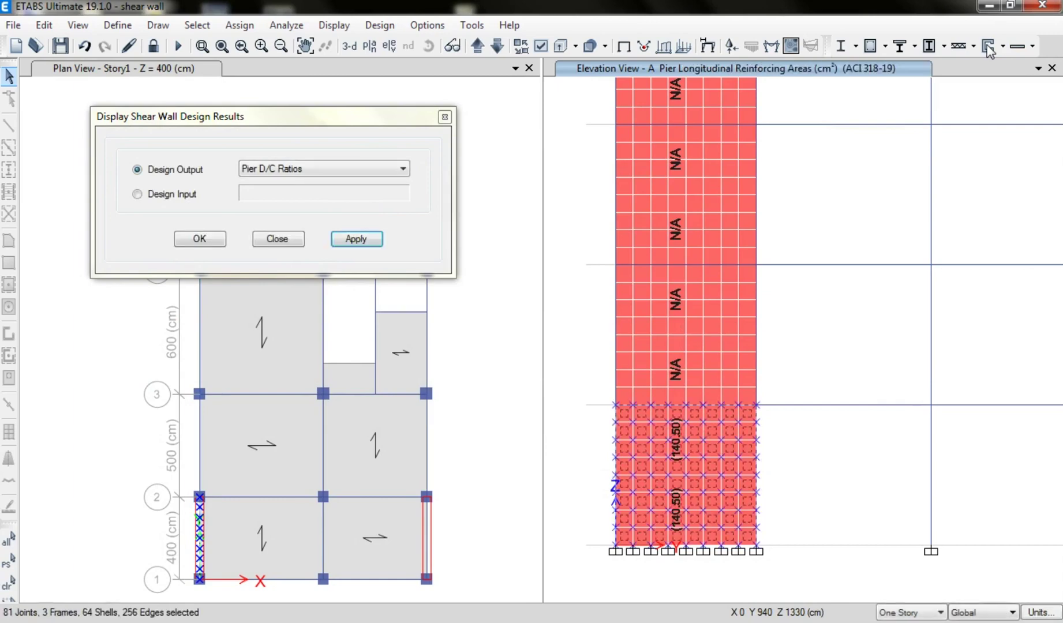
Display the Pier D/C Ratios on elevation A and enlarge the graphic font in the Graphics Preferences
click(370, 239)
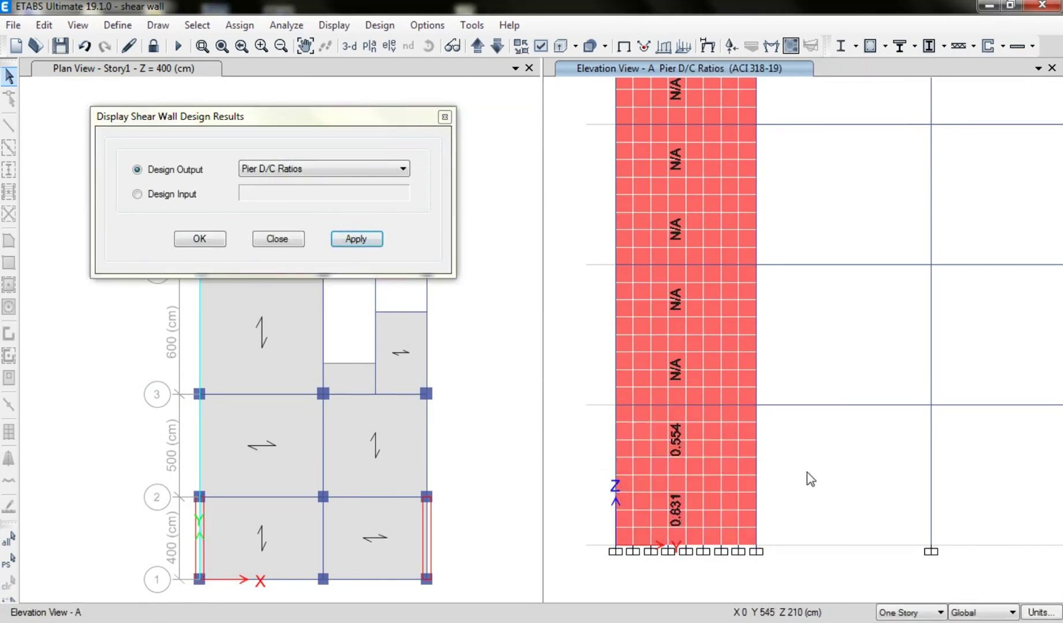
right_click(817, 505)
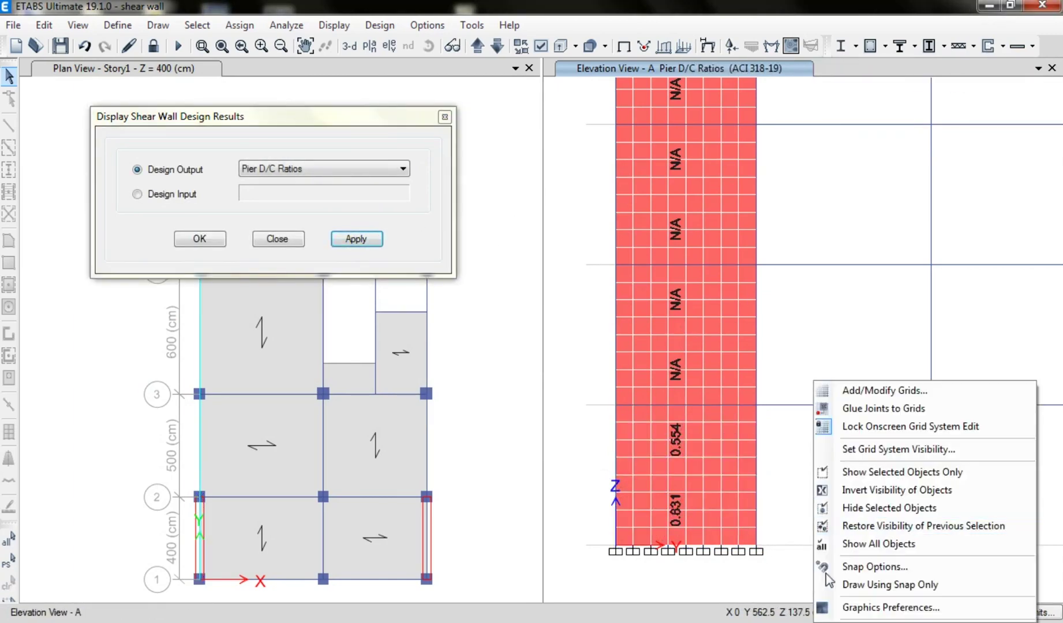
click(915, 605)
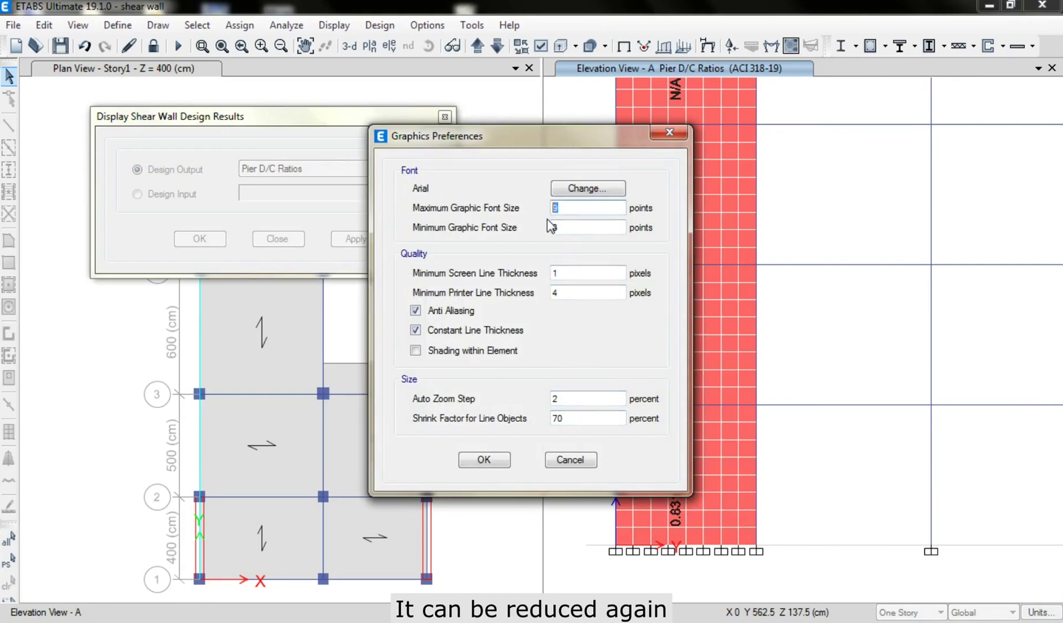
click(482, 459)
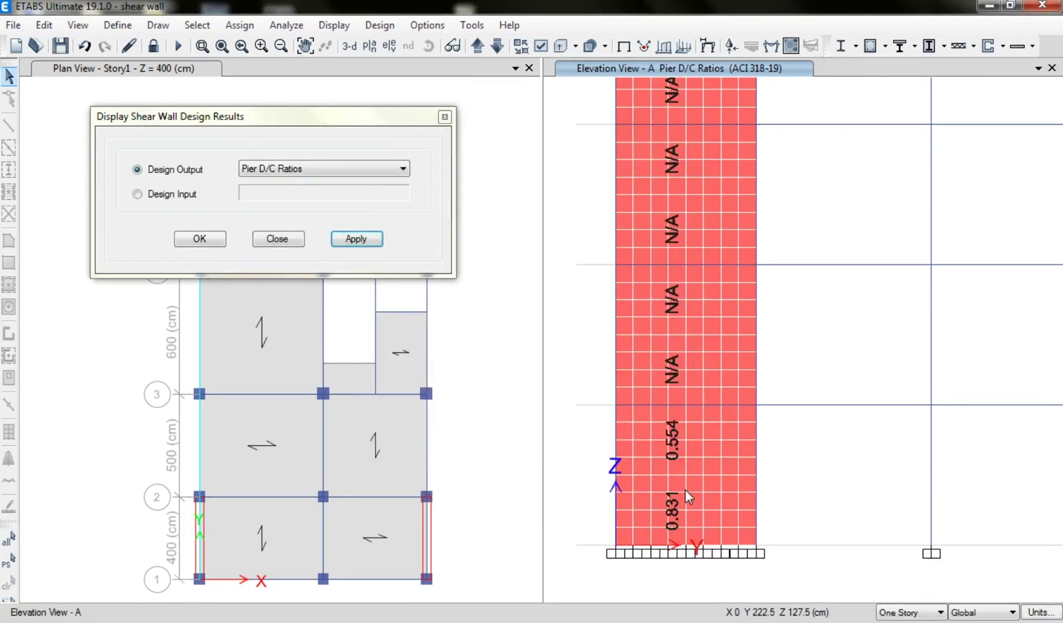
Open pier section PA-st1 in Section Designer for another round of reinforcement editing
click(1003, 45)
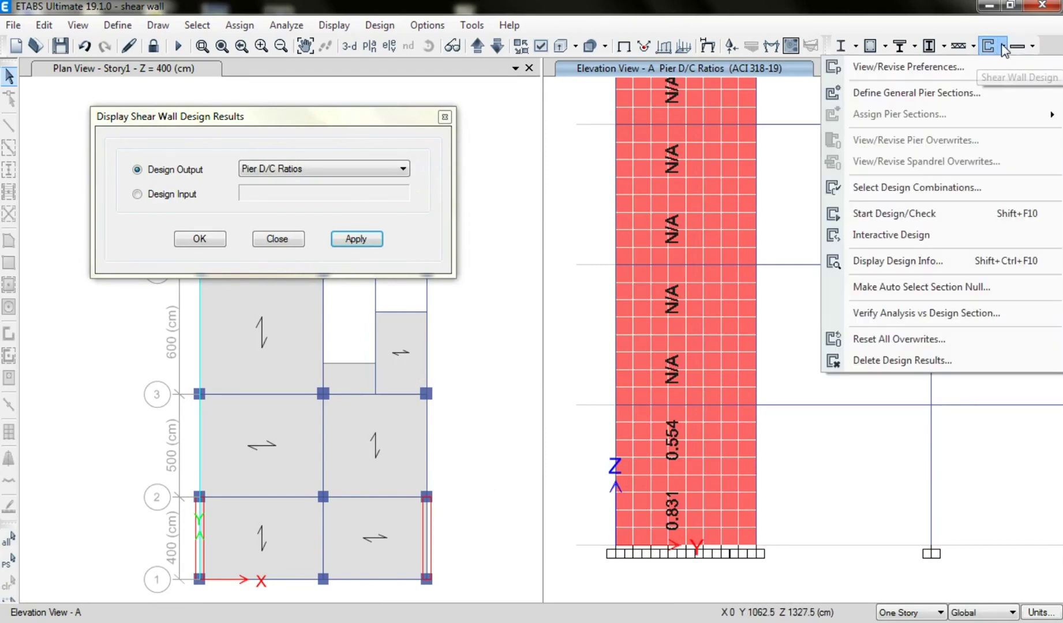
click(991, 99)
drag(600, 222, 372, 226)
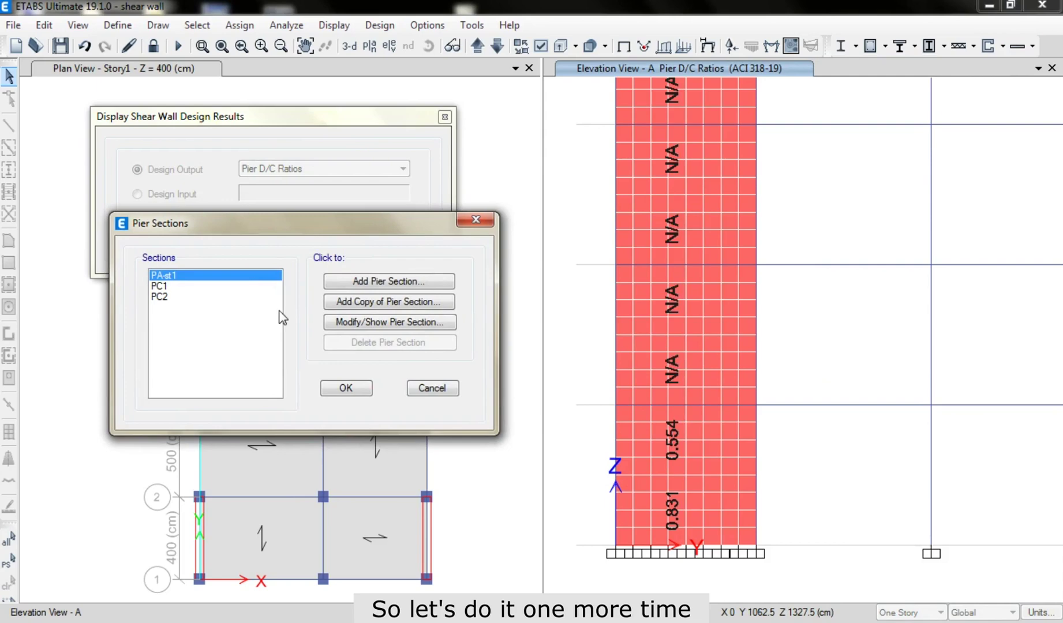
click(341, 322)
drag(516, 186, 251, 191)
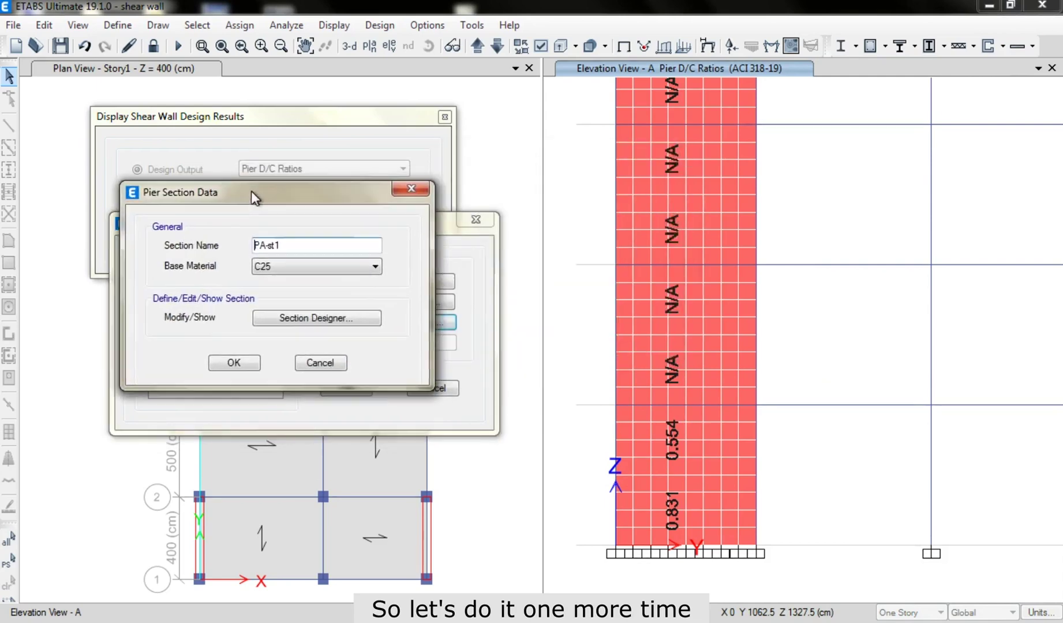
click(283, 321)
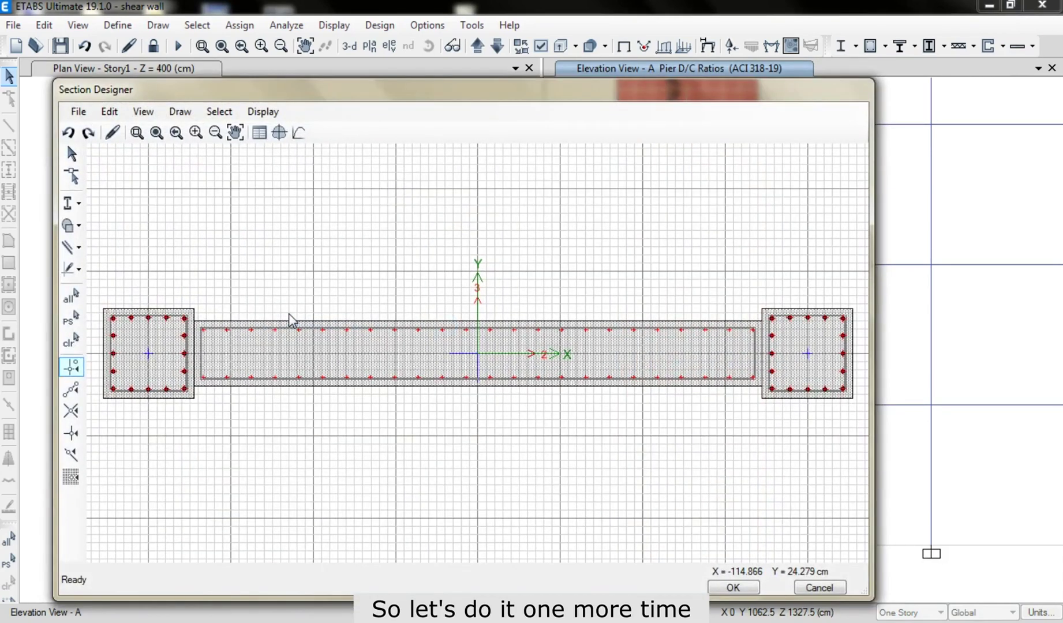
Set the rebar size of Corner Bars 1 and 2 to 18 in the boundary column centred at X = -200 cm
right_click(174, 353)
click(434, 343)
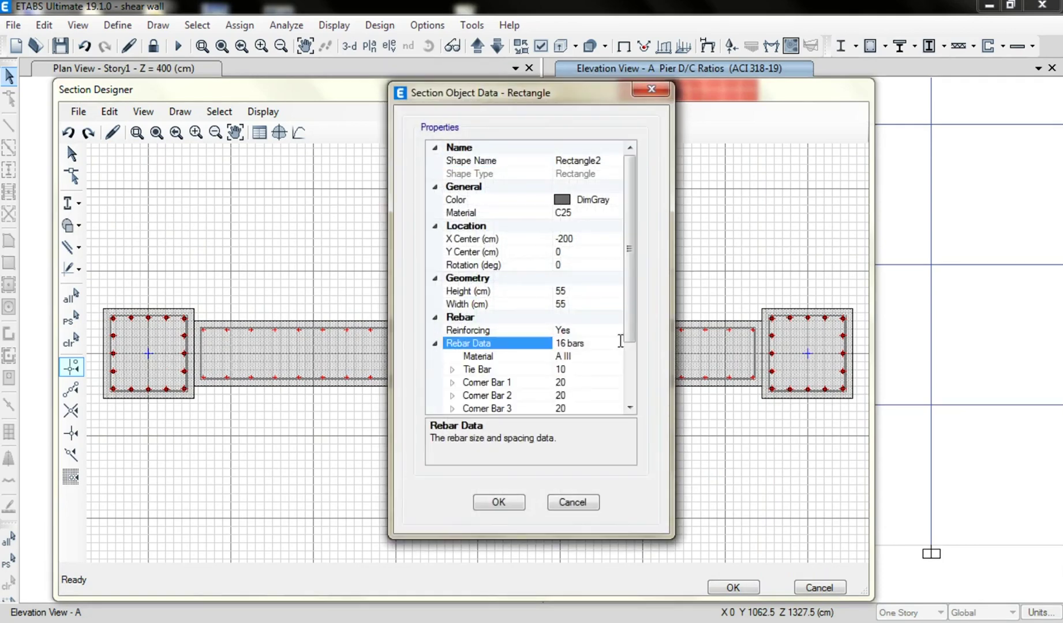
scroll(621, 339, down, 2)
click(454, 318)
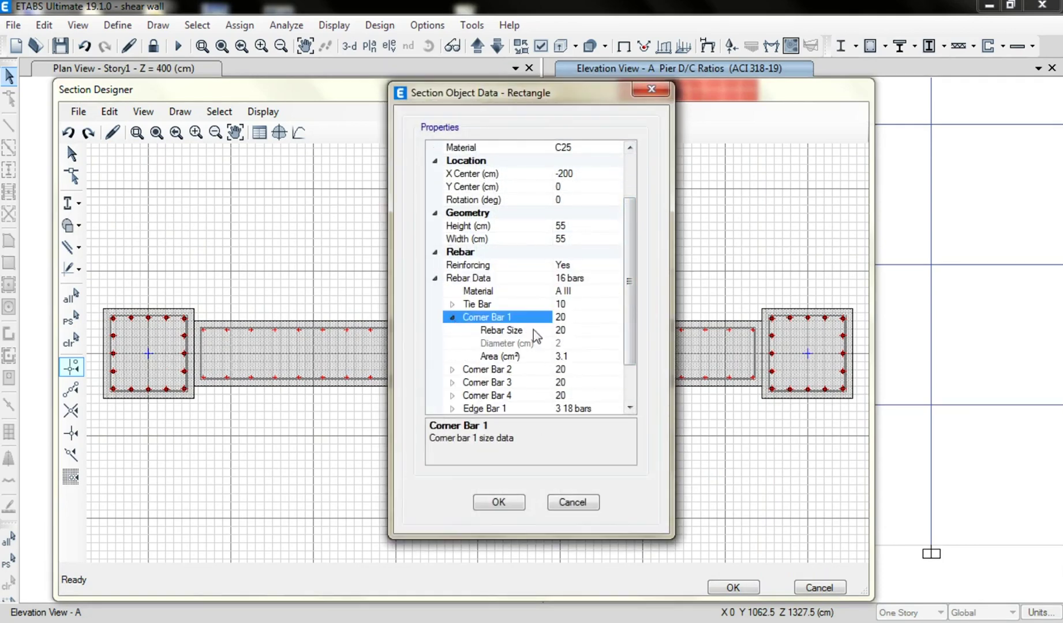
click(533, 329)
click(616, 331)
click(532, 438)
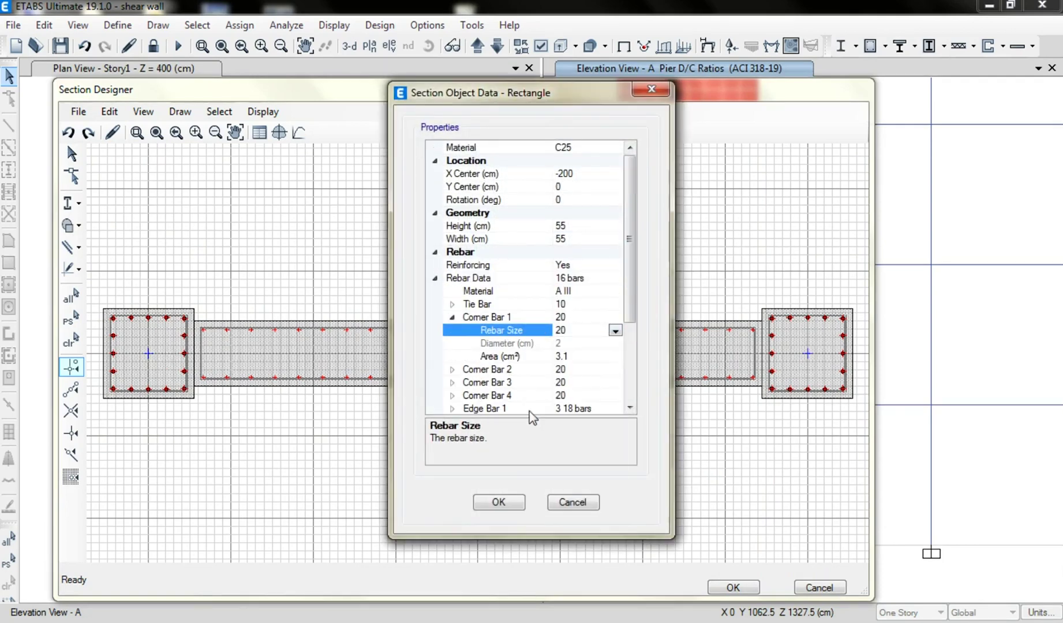
click(453, 369)
click(534, 382)
click(615, 383)
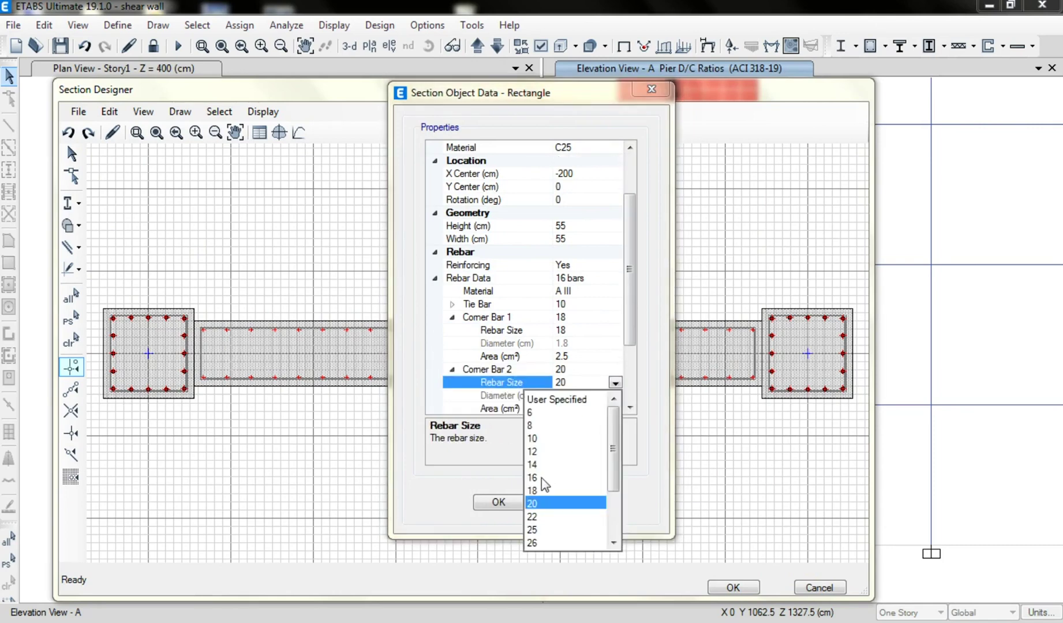
click(560, 484)
Set the rebar size of Corner Bars 3 and 4 to 18 and accept the boundary column's data
scroll(491, 373, down, 3)
click(453, 330)
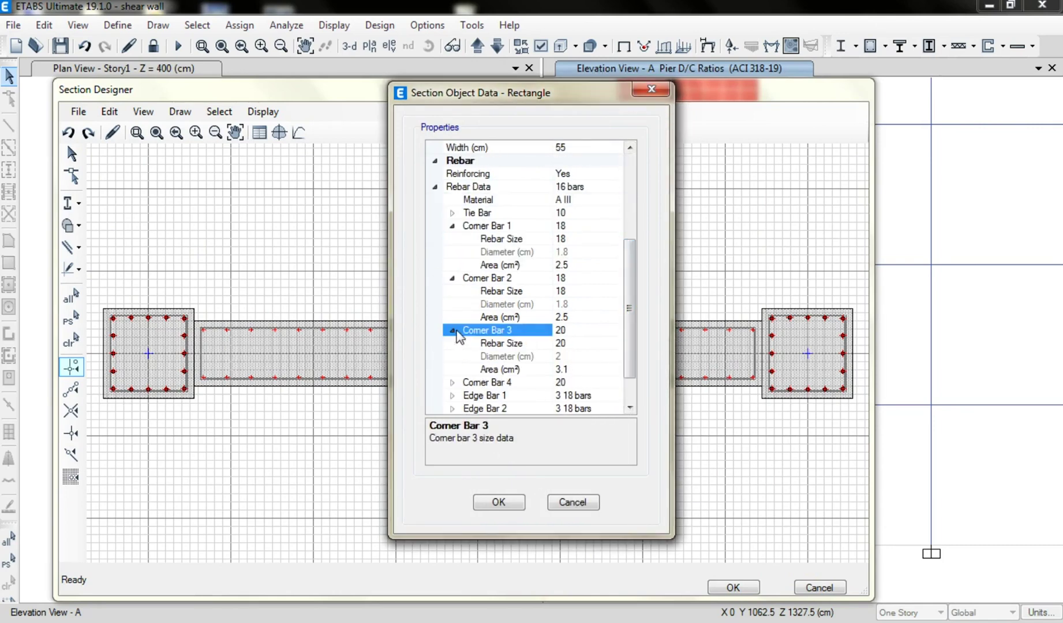
click(586, 343)
click(615, 344)
click(532, 451)
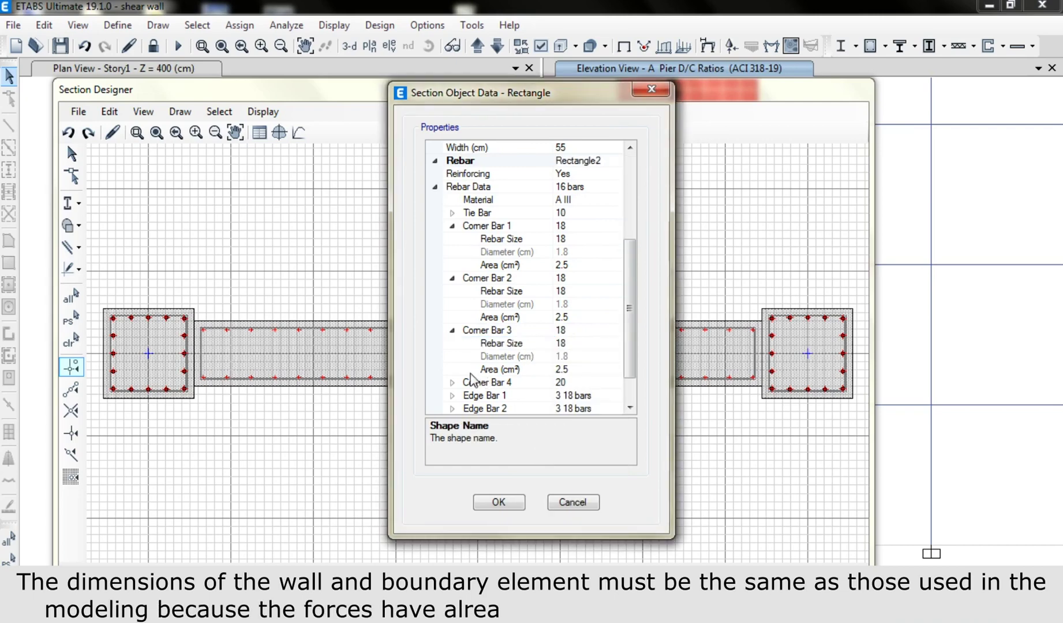
double_click(522, 382)
click(591, 395)
click(616, 395)
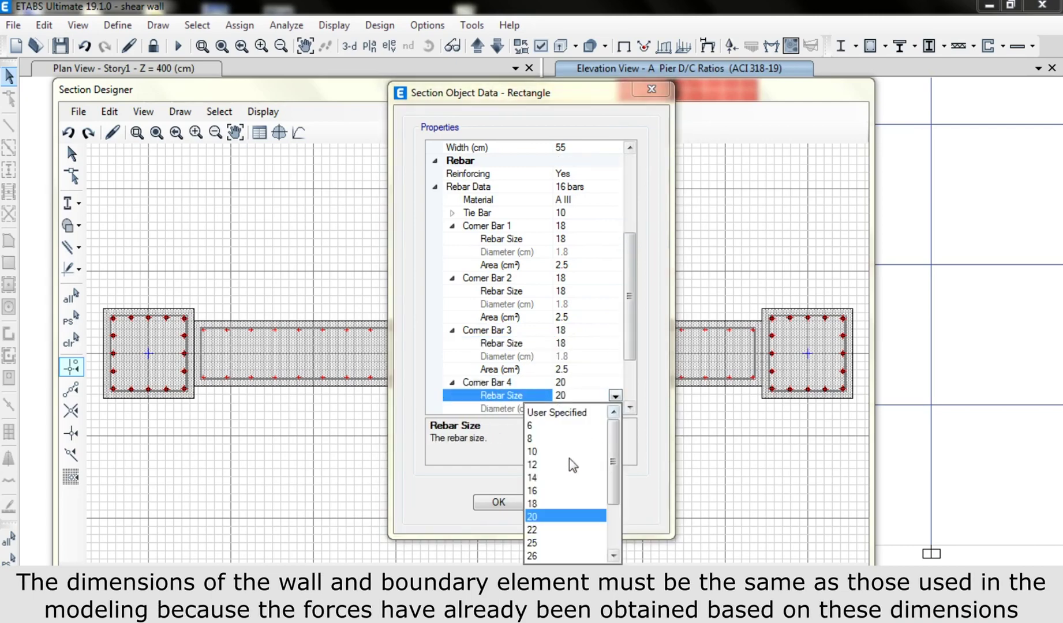
click(565, 456)
drag(630, 353, 630, 390)
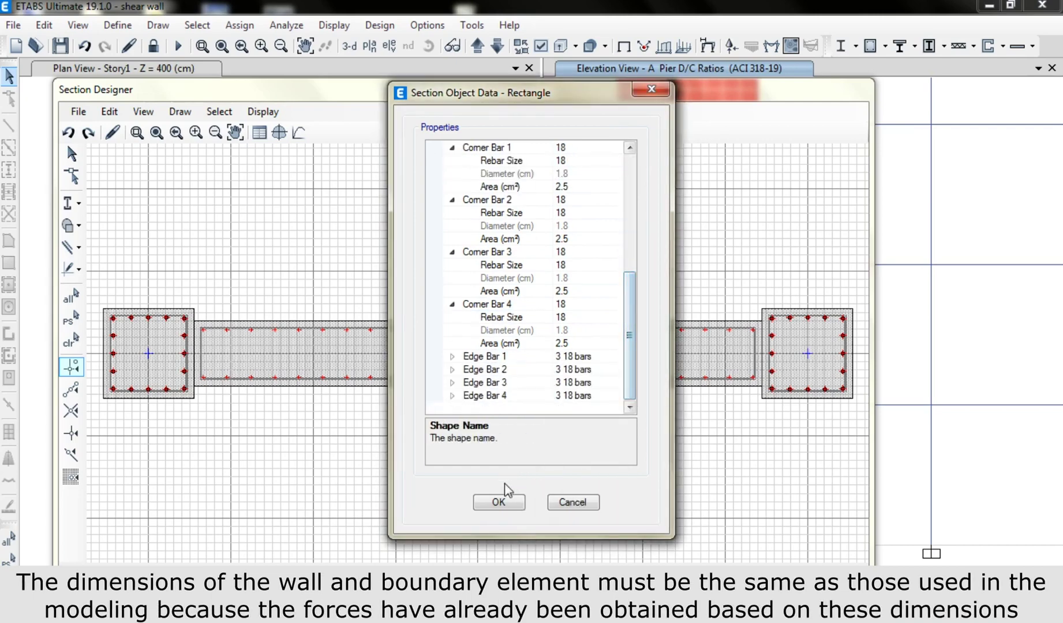
click(499, 502)
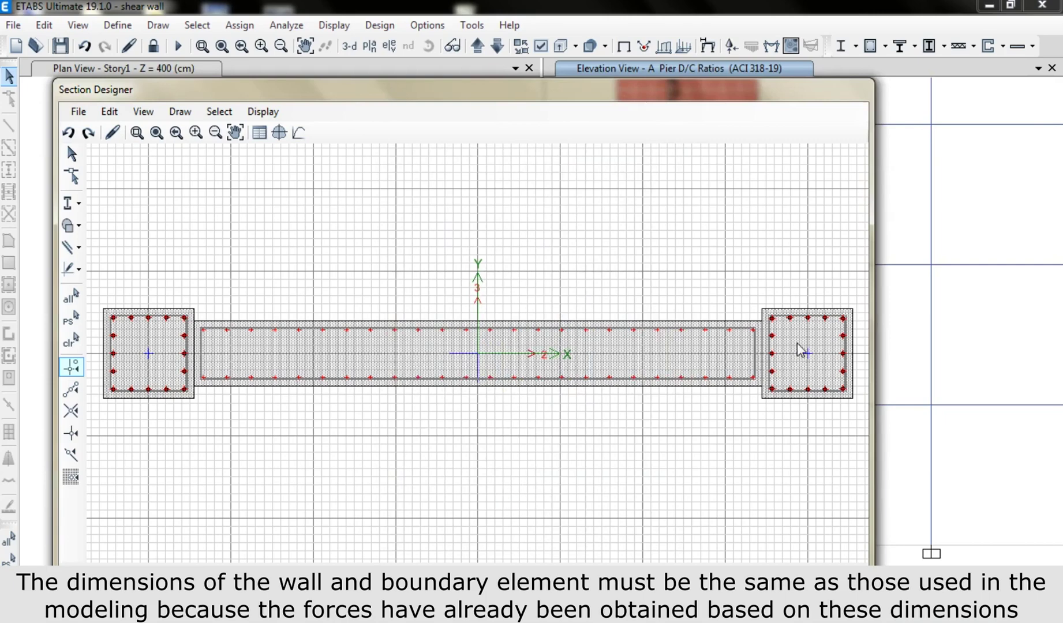
Replace the opposite boundary column with a Y-axis mirrored copy of the edited one and accept the updated PA-st1 section
click(800, 350)
key(Delete)
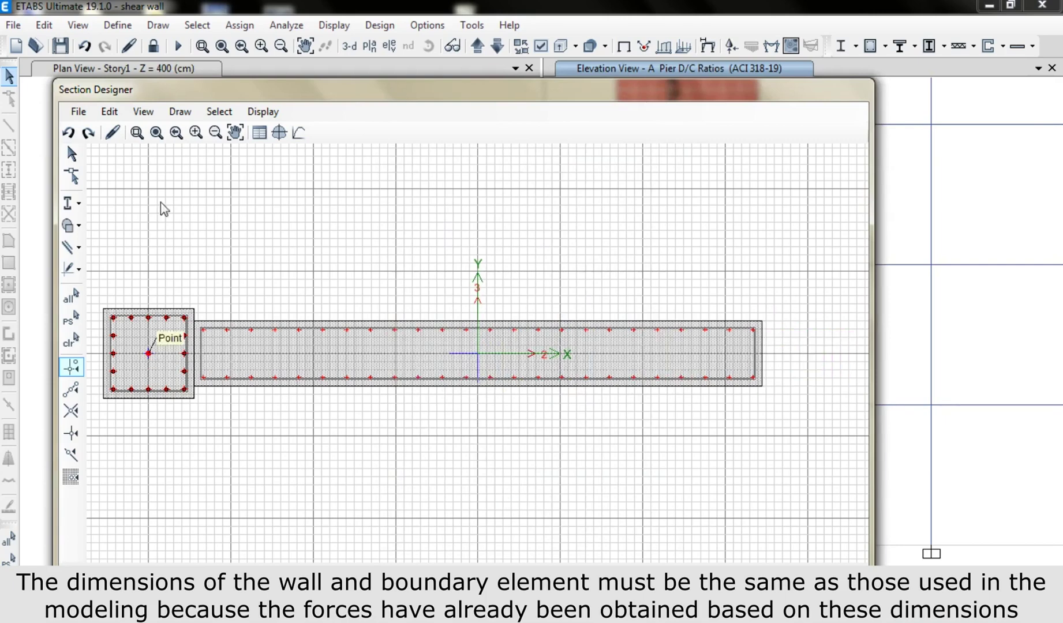
click(110, 111)
click(166, 415)
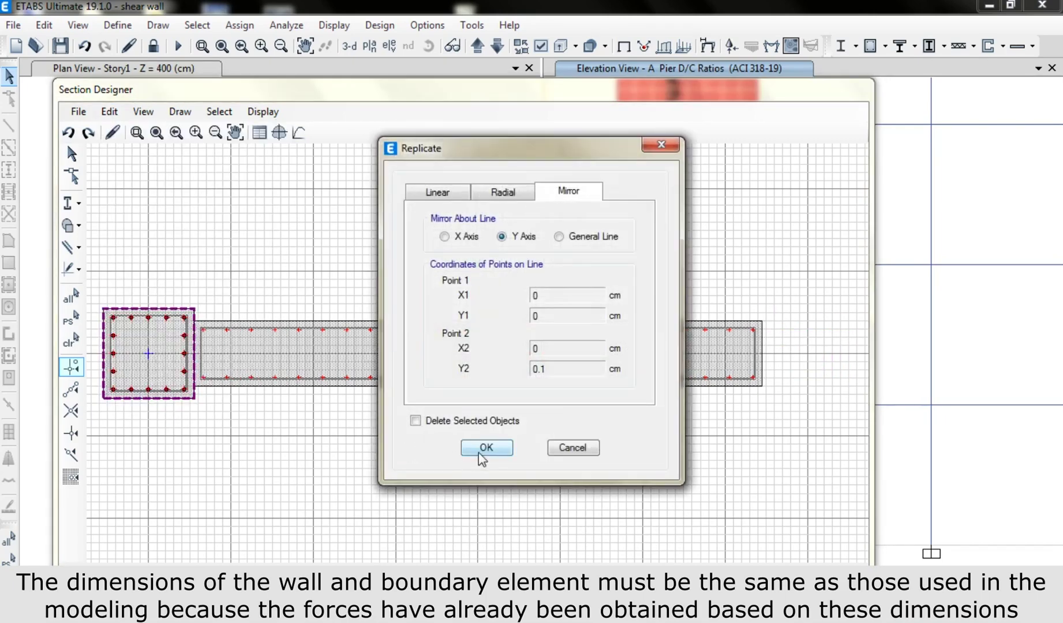
click(486, 448)
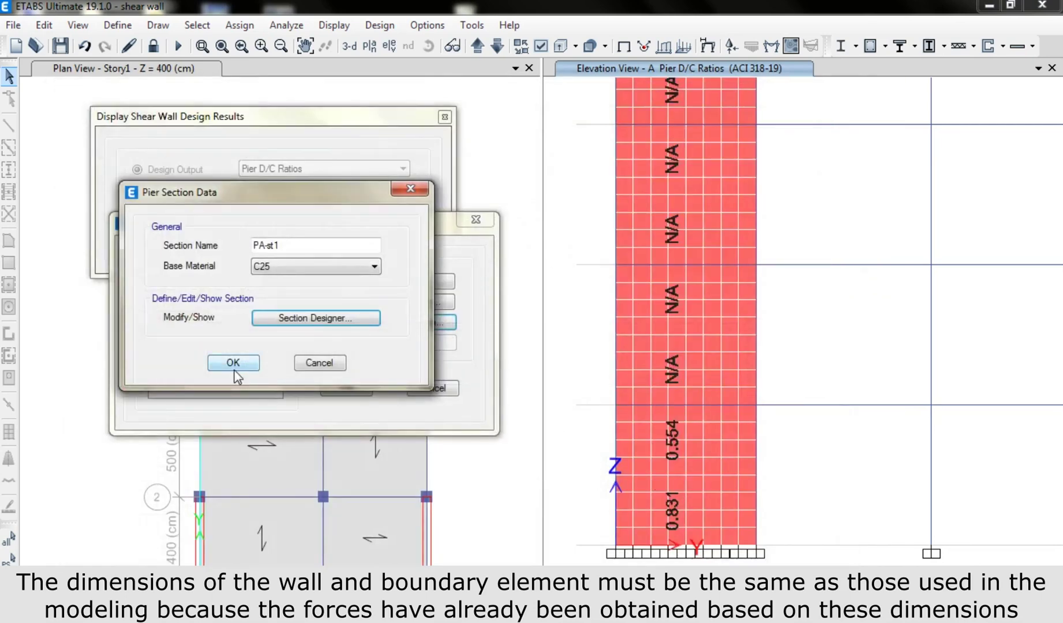
click(233, 364)
click(345, 388)
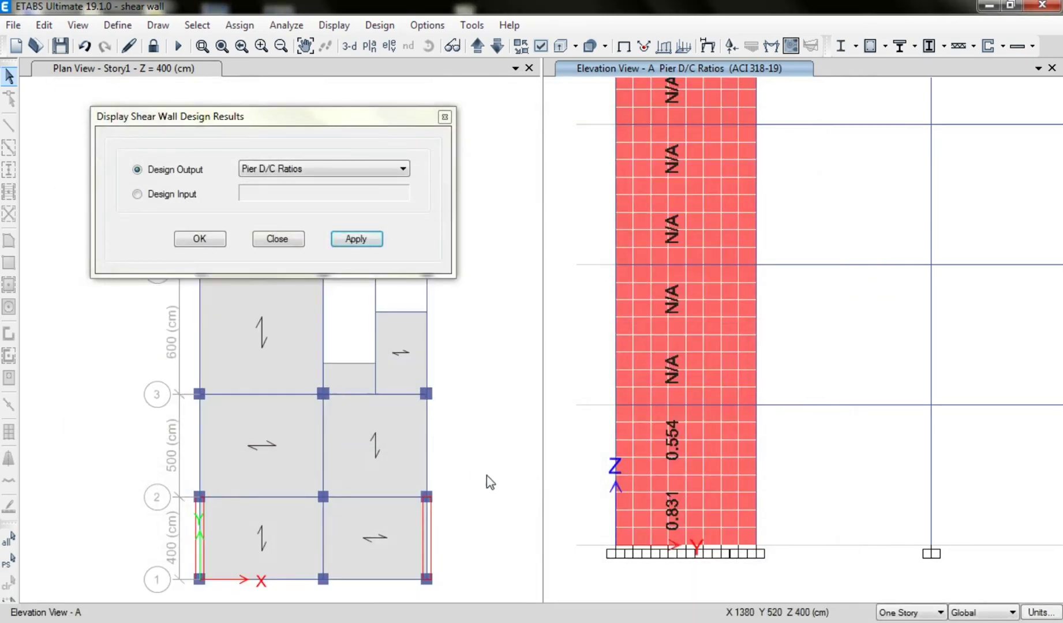
Select the Story1 wall on elevation A and rerun the shear wall design check to update its Pier D/C Ratios
drag(577, 597, 819, 387)
click(988, 46)
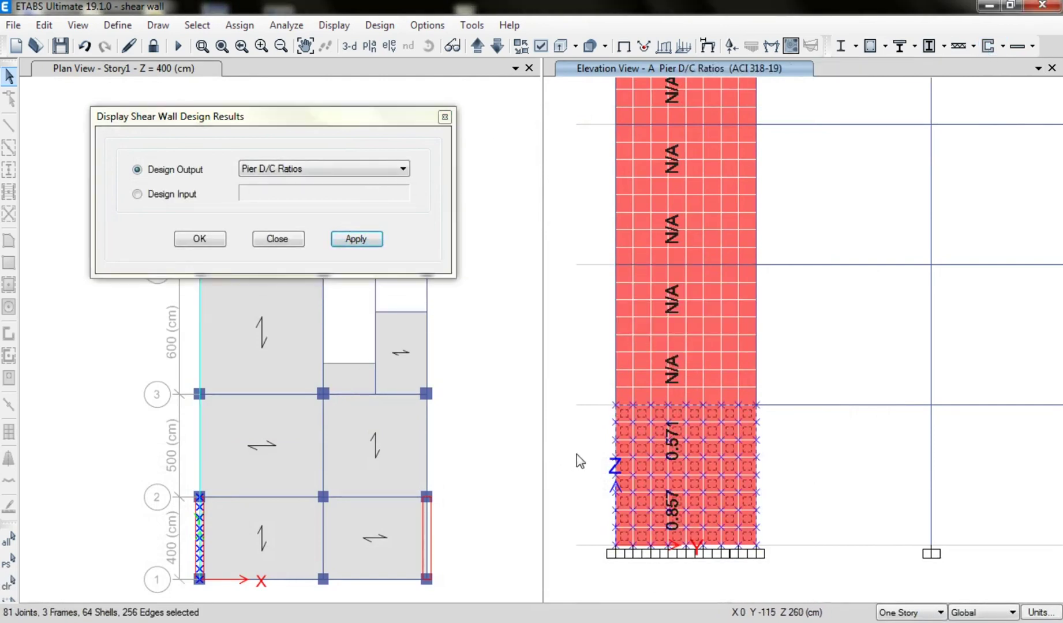
click(600, 498)
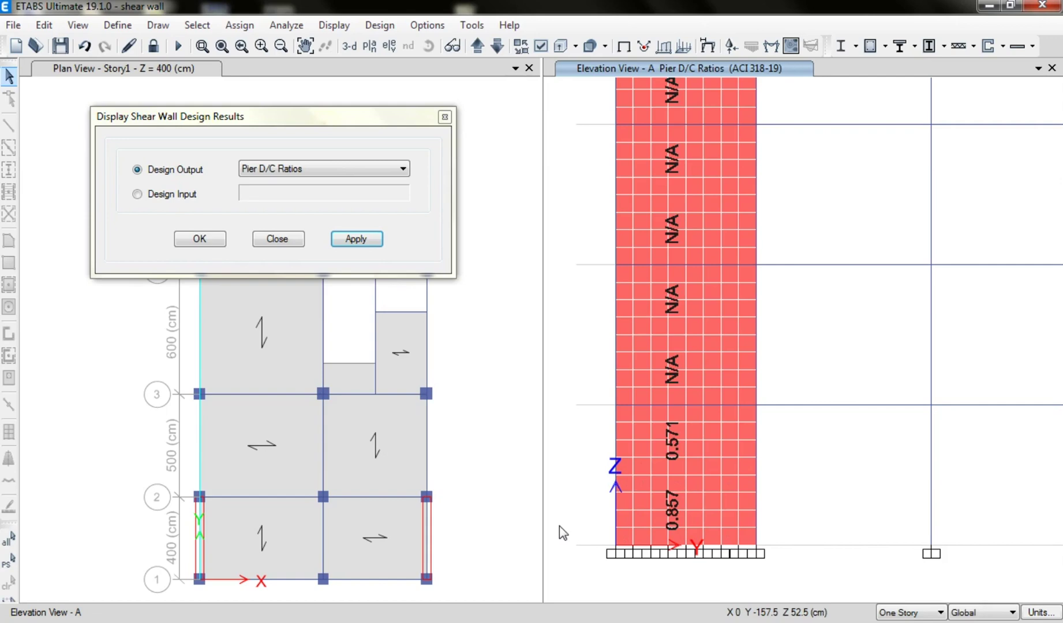
Reopen the PA-st1 general pier section in Section Designer
click(1003, 46)
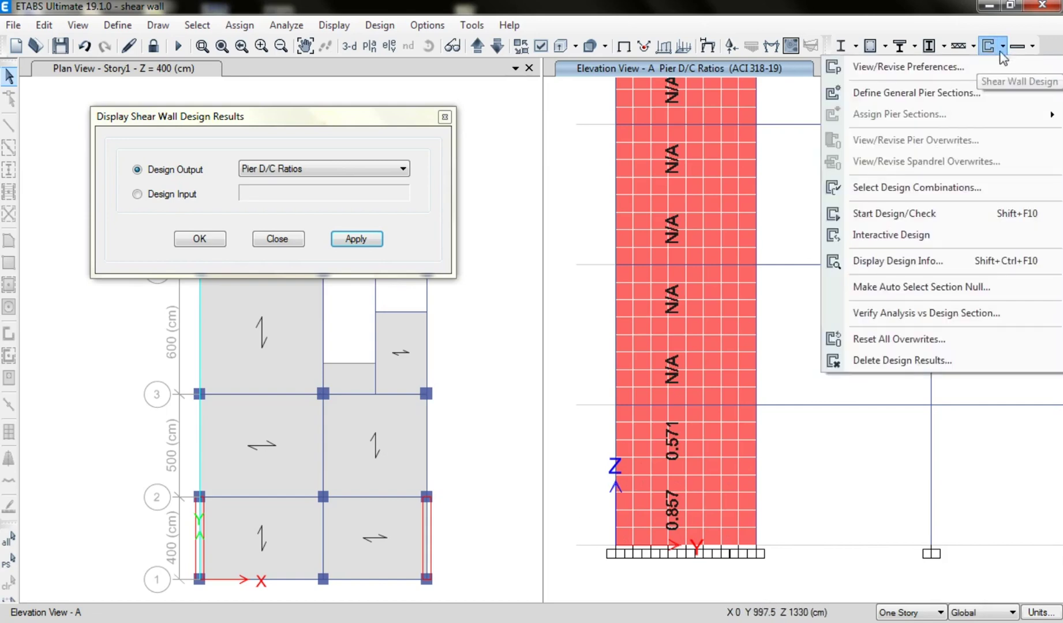
click(846, 95)
click(557, 310)
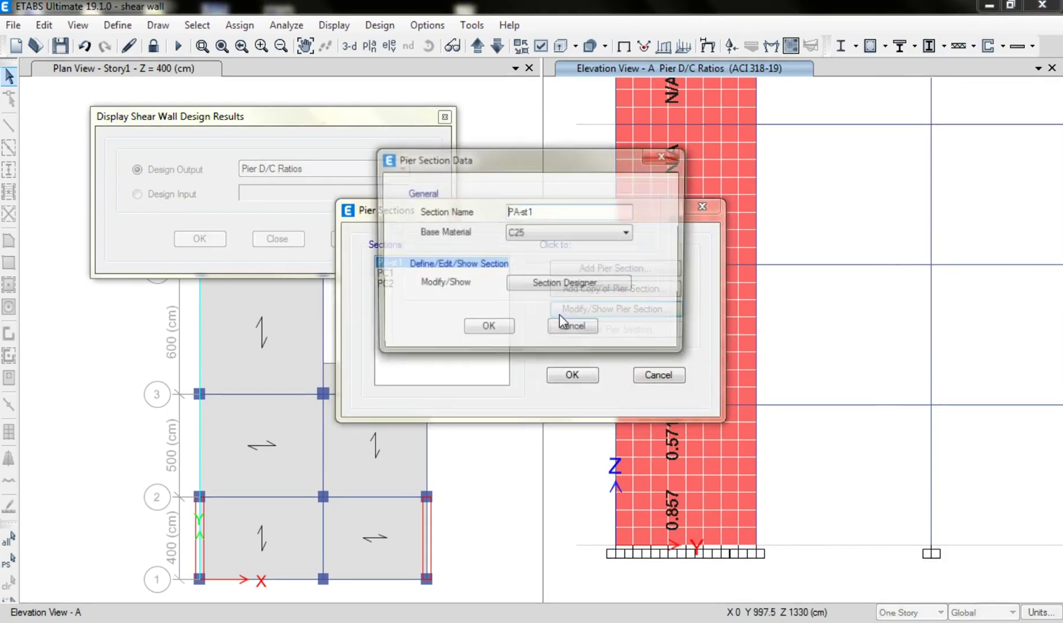
click(570, 284)
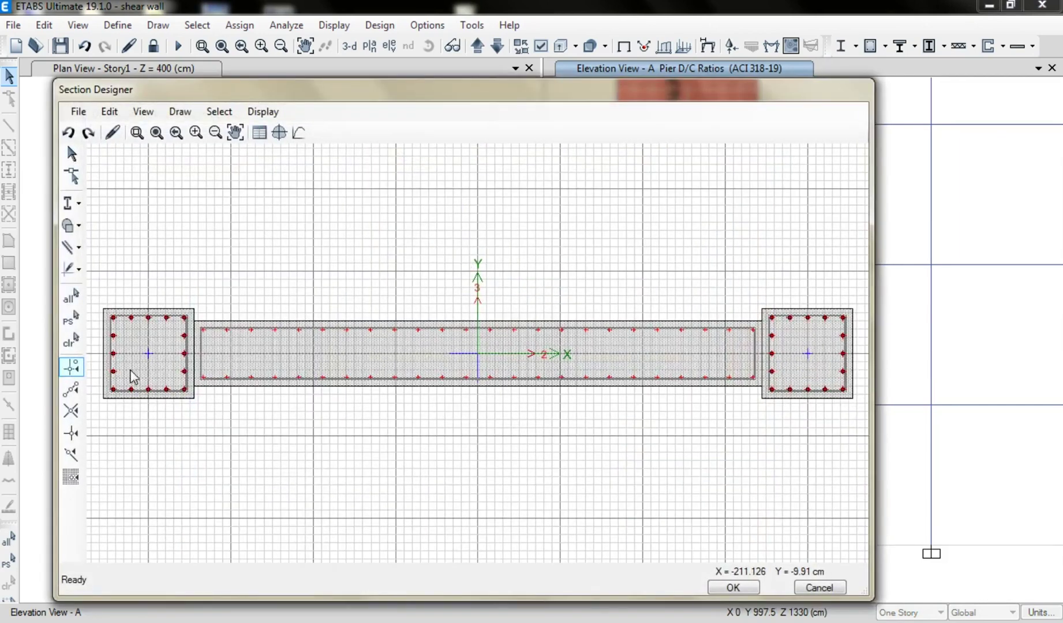
Set Corner Bar 1 of the boundary column centred at X = -200 cm to rebar size 16
click(135, 375)
right_click(135, 373)
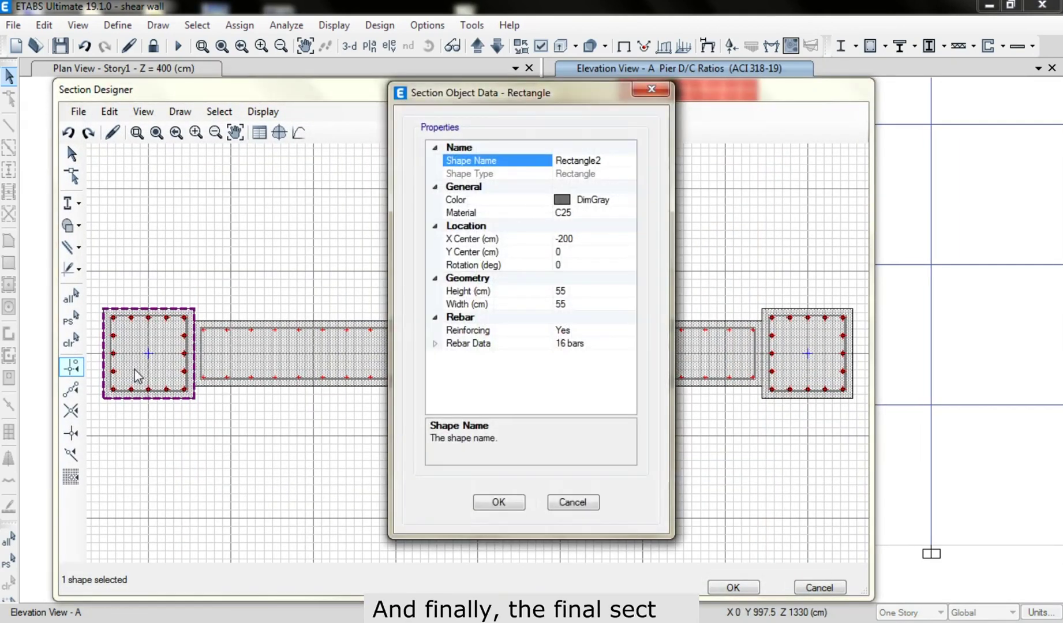
click(435, 344)
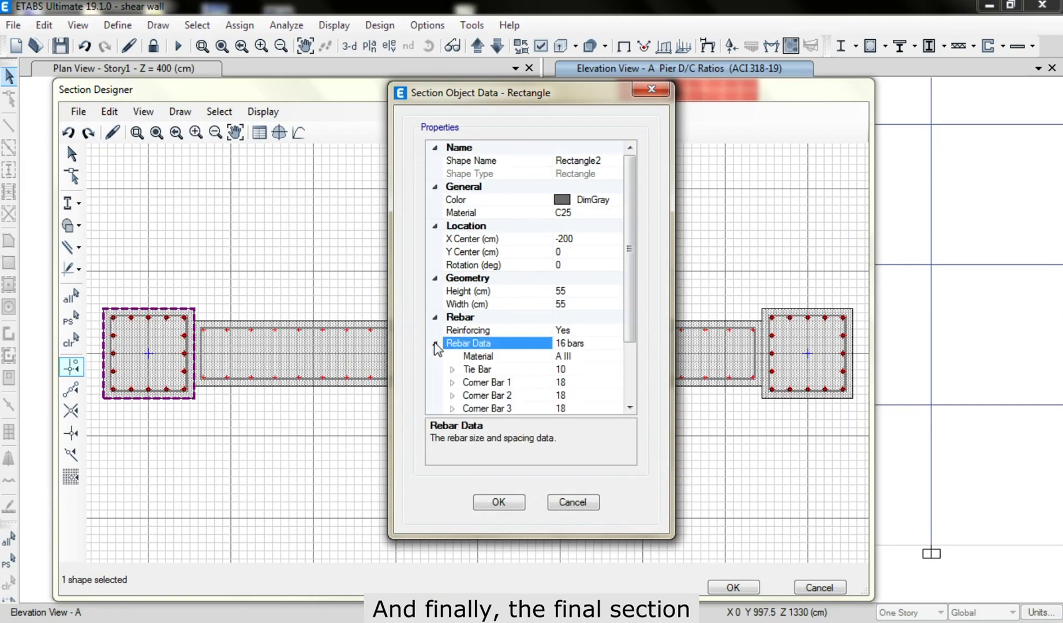
scroll(519, 384, down, 2)
click(580, 302)
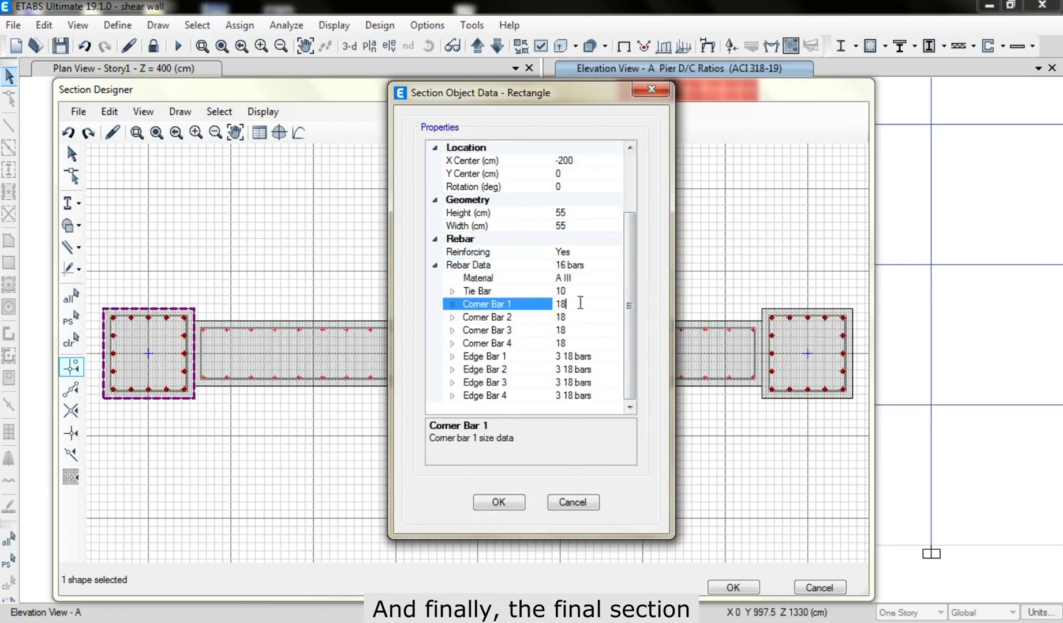
click(453, 304)
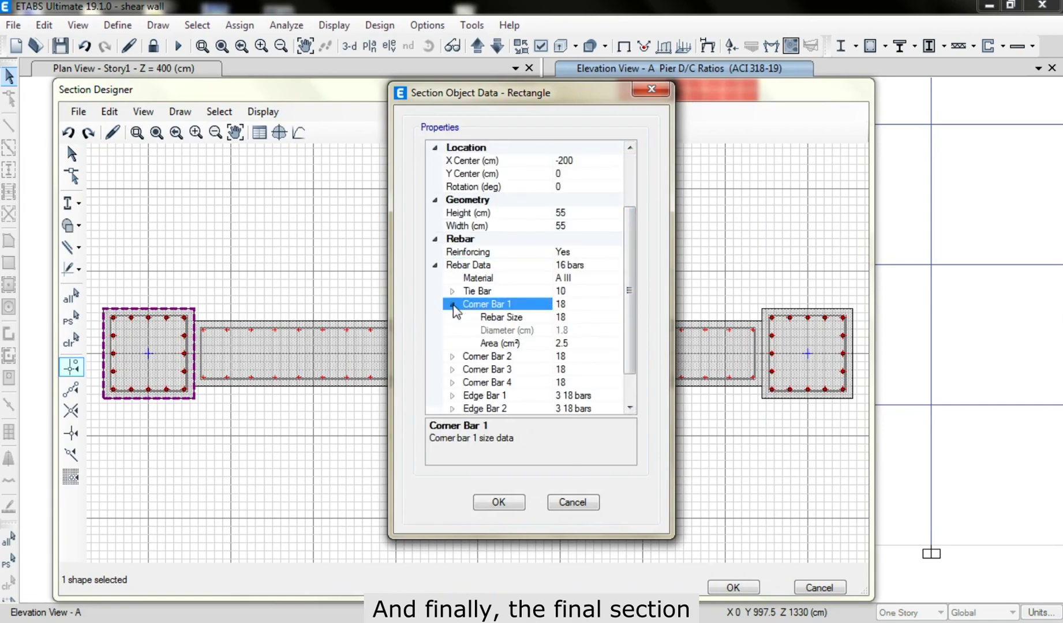
click(579, 318)
click(613, 318)
click(560, 404)
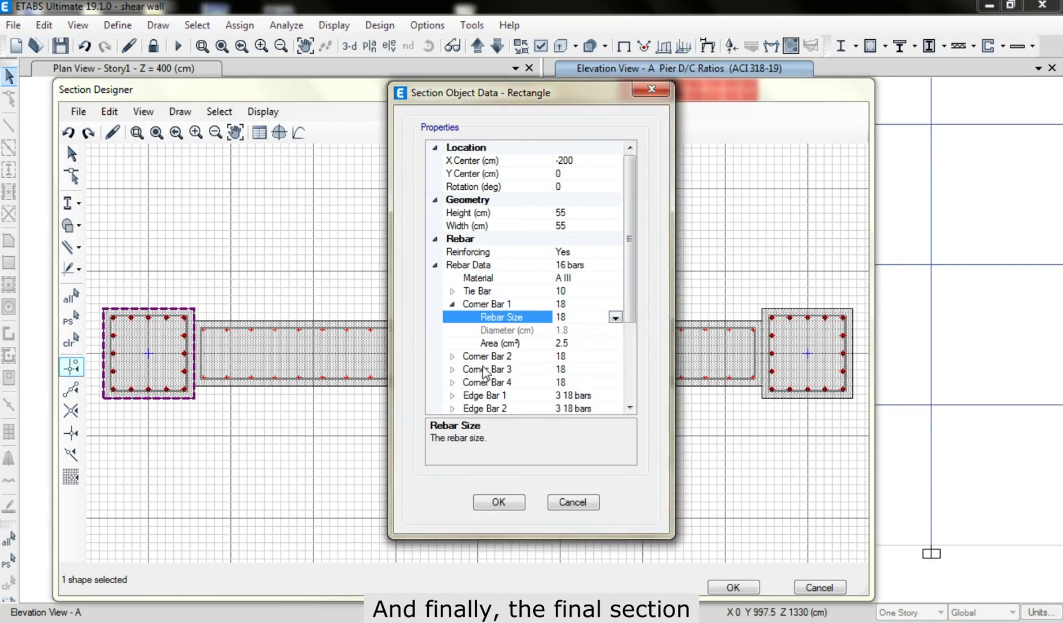
Set the rebar size of Corner Bars 2 and 3 to 16 in the same boundary column
click(451, 356)
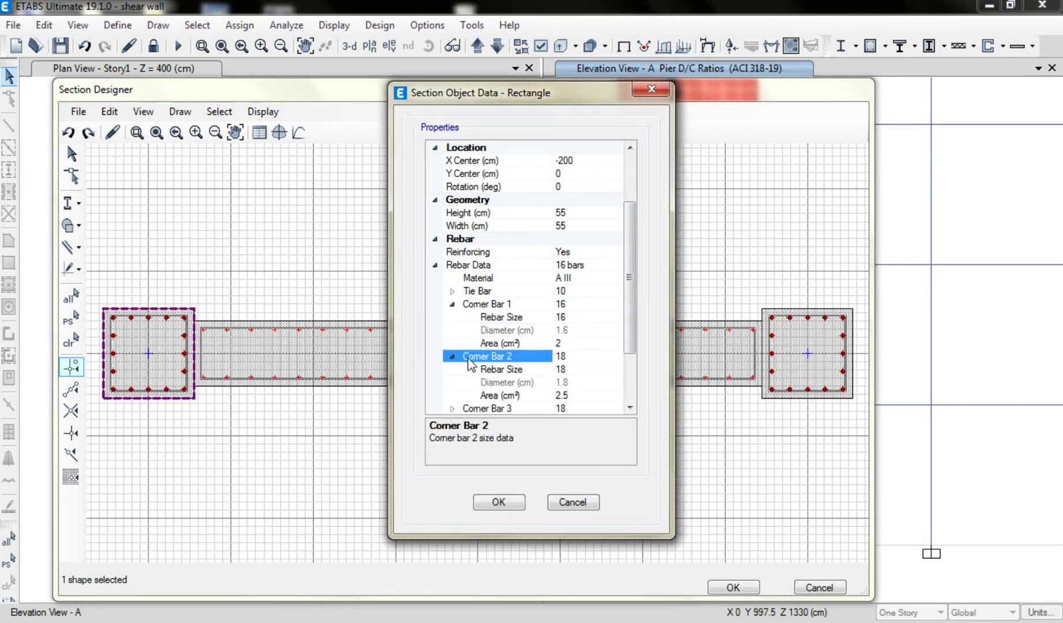
click(496, 371)
click(616, 370)
click(544, 451)
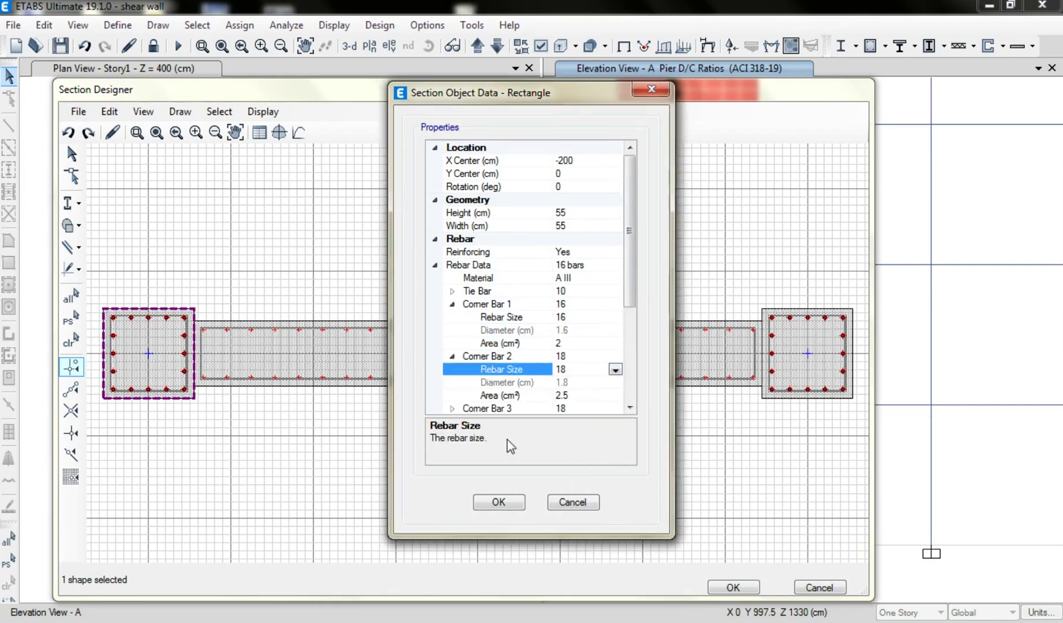
click(453, 409)
scroll(629, 395, down, 3)
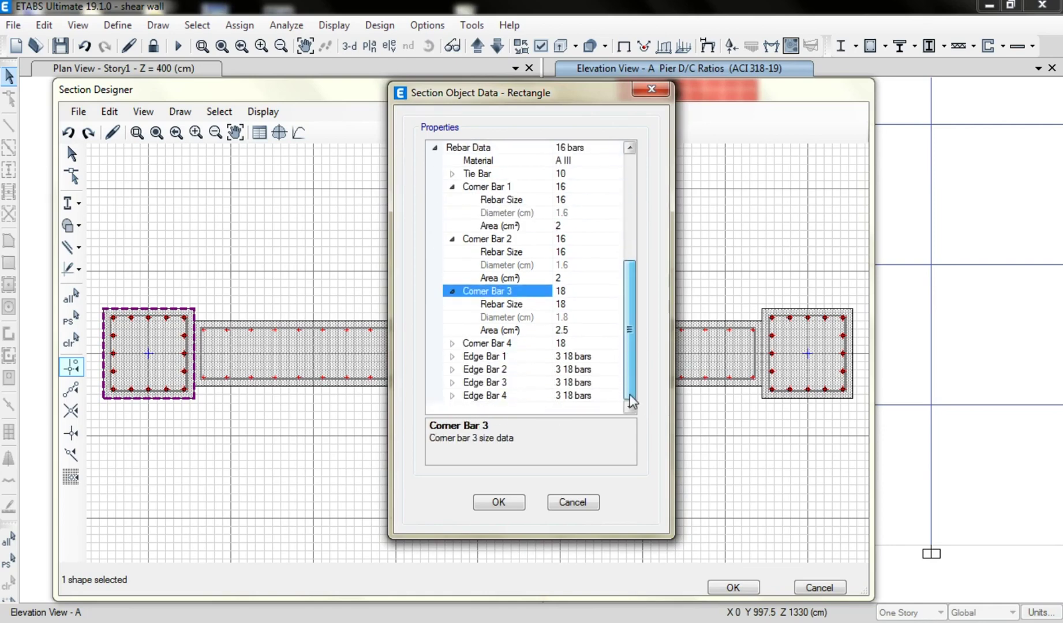
click(583, 304)
click(616, 305)
click(543, 400)
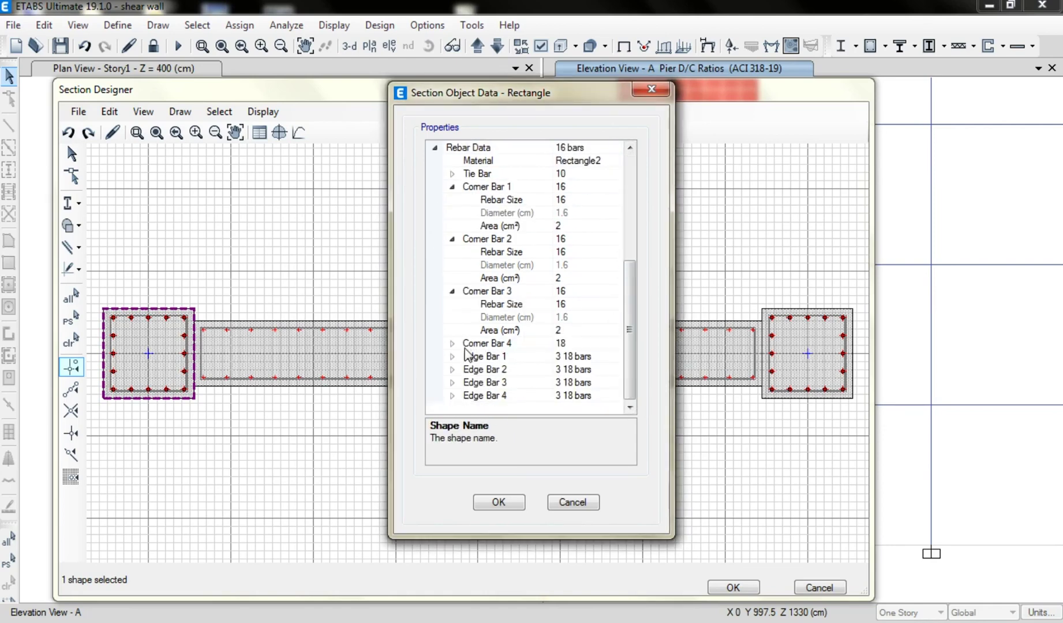
Set the rebar size of Corner Bar 4 to 16 in the same boundary column
click(453, 343)
click(583, 356)
click(616, 356)
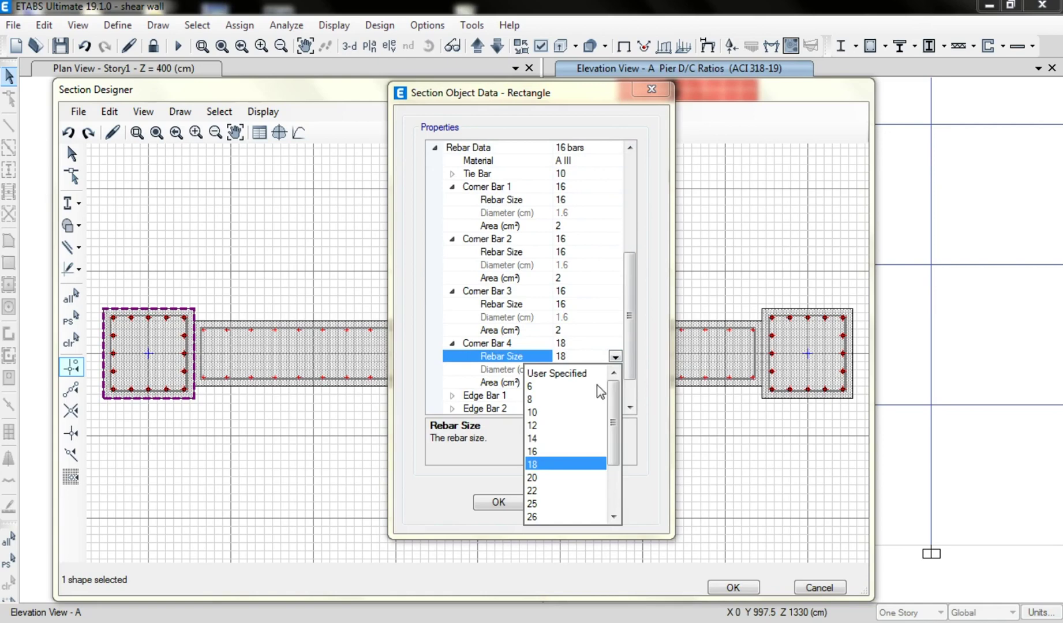
click(540, 452)
Set the rebar size of Edge Bar 1 to 16 in the same boundary column
scroll(629, 329, down, 1)
click(453, 356)
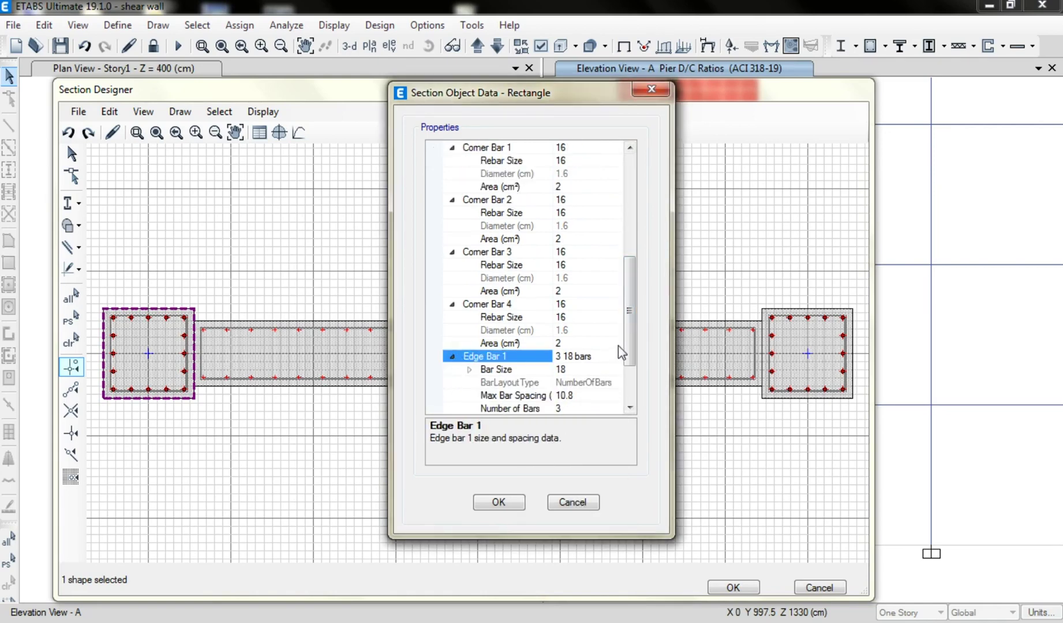
scroll(619, 352, down, 2)
click(600, 291)
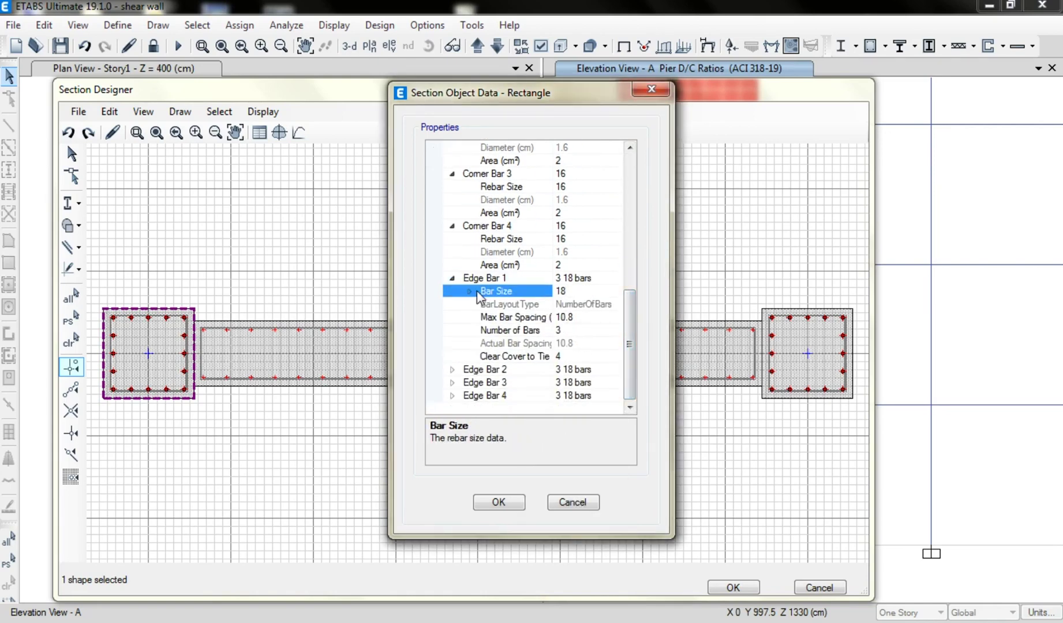
click(471, 291)
click(583, 304)
click(615, 304)
click(543, 396)
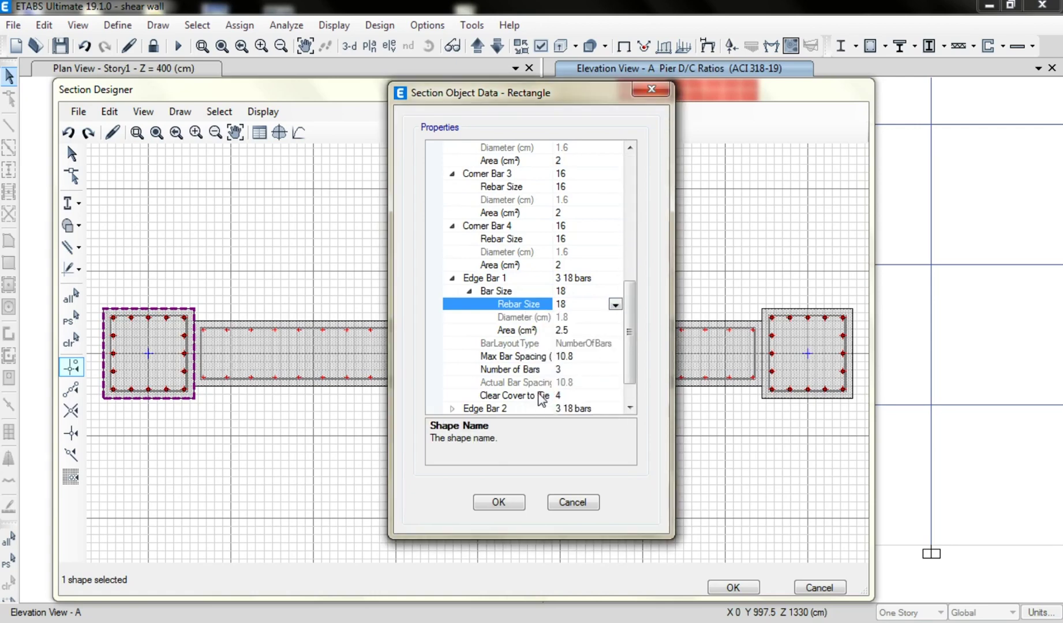
Set the rebar size of Edge Bar 2 to 16 in the boundary column centred at X = -200 cm
click(452, 408)
drag(629, 356, 630, 384)
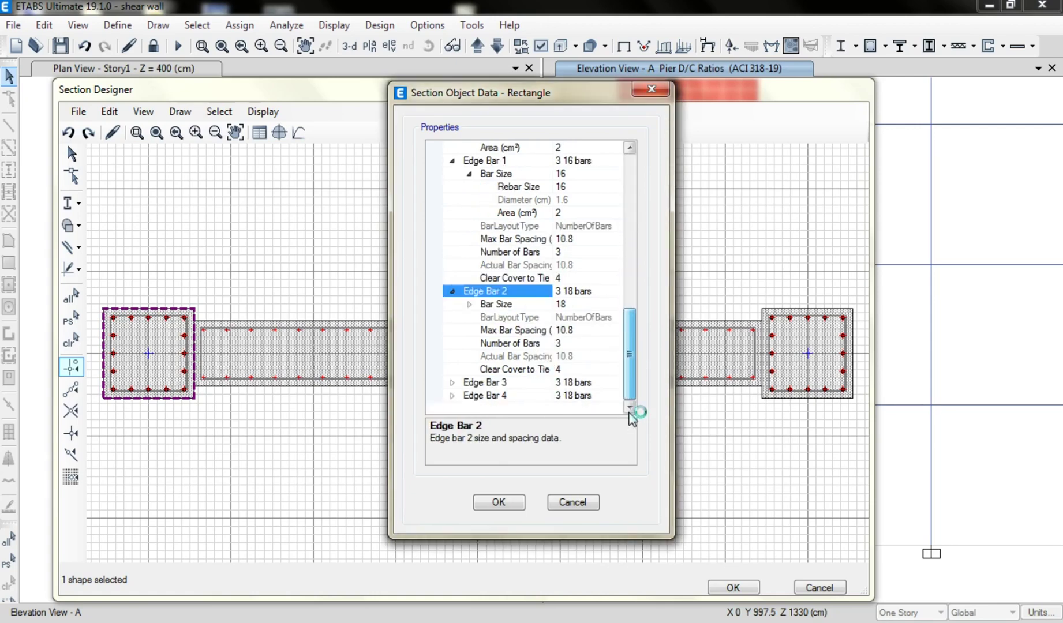
click(470, 304)
click(606, 317)
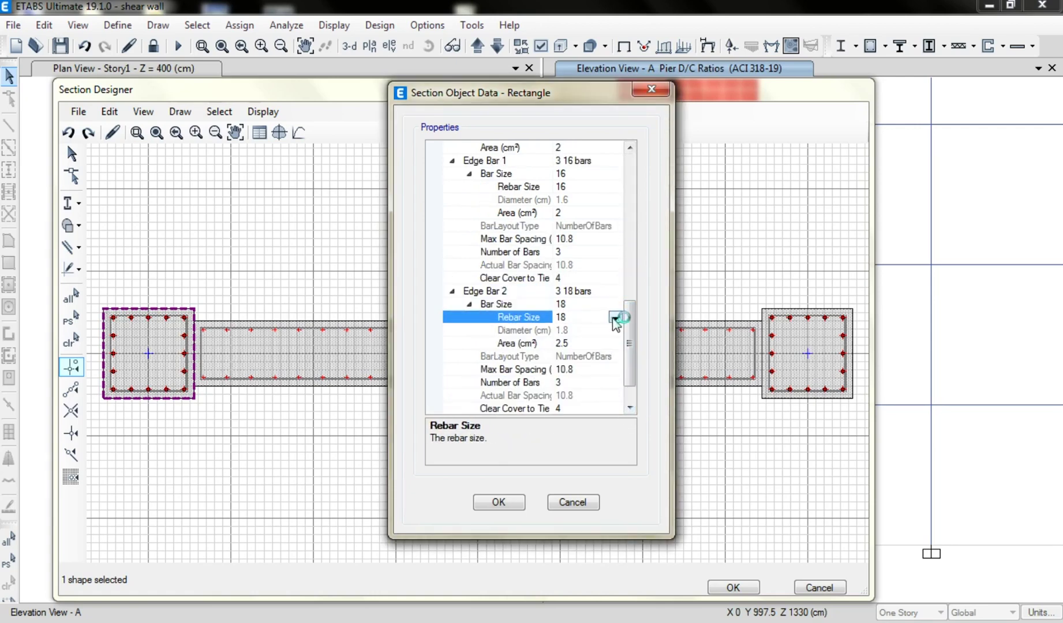
click(615, 317)
click(600, 421)
Set the rebar size of Edge Bar 3 to 16 in the same boundary column
scroll(622, 375, down, 1)
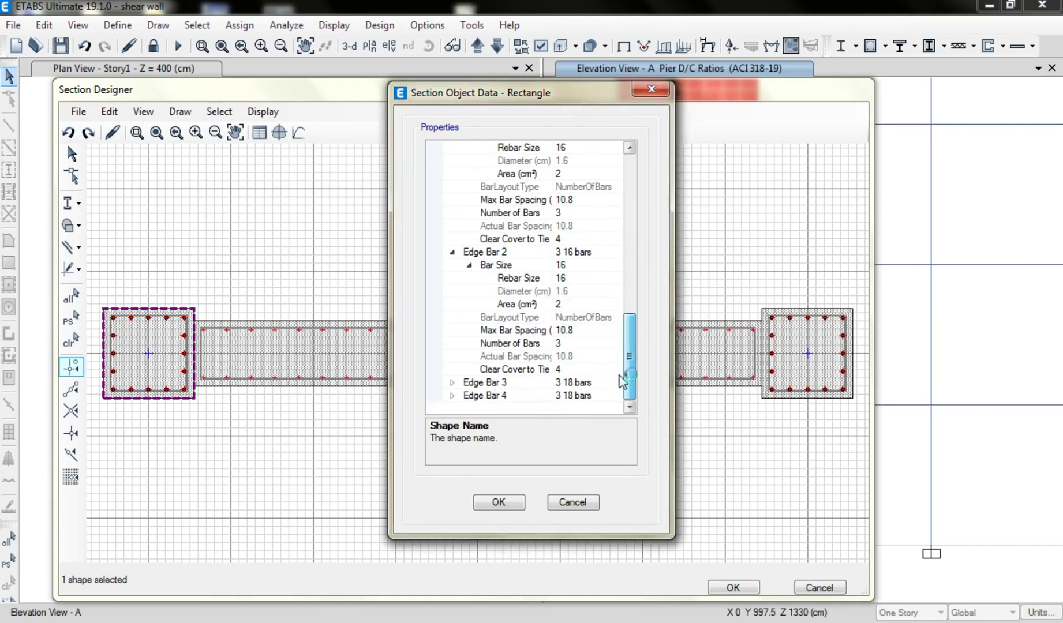
click(453, 382)
scroll(630, 346, down, 2)
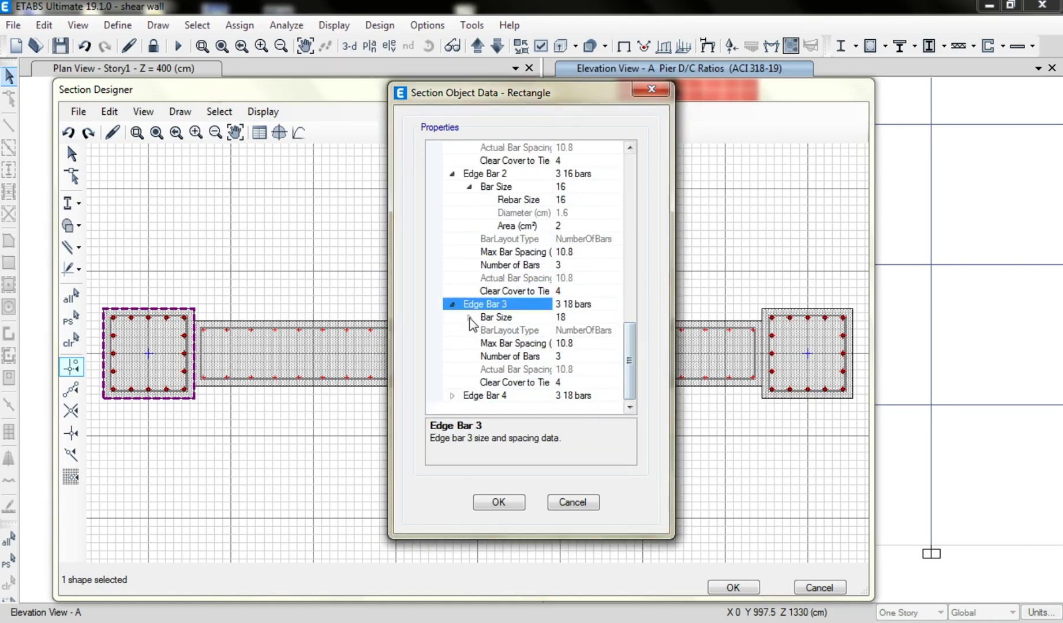
click(469, 317)
click(600, 330)
click(616, 330)
click(542, 420)
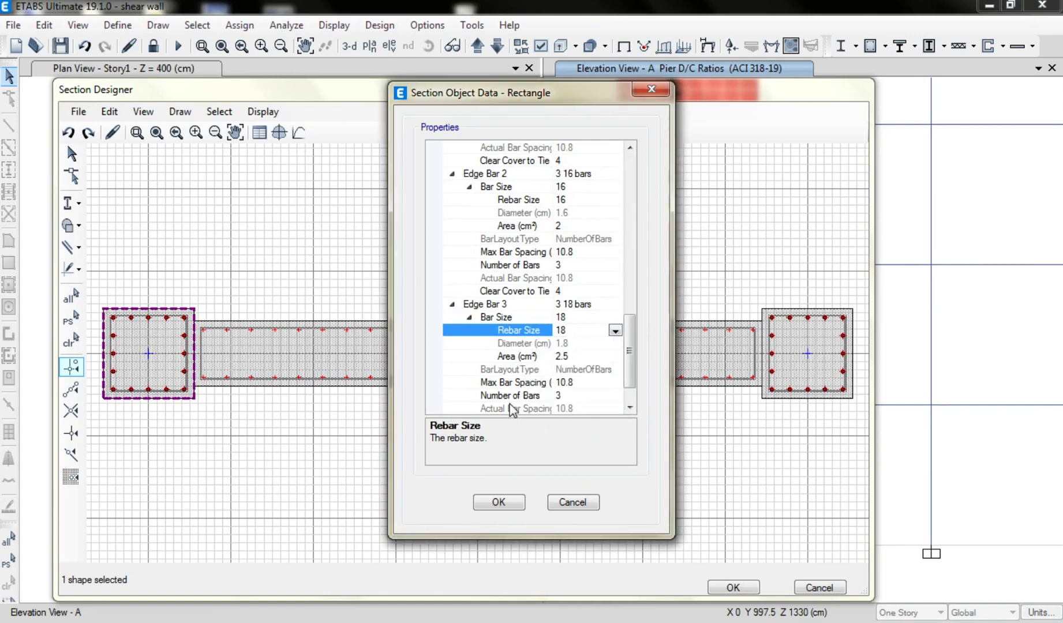
Set the rebar size of Edge Bar 4 to 16 in the same boundary column and accept its section data
scroll(522, 406, down, 1)
click(453, 396)
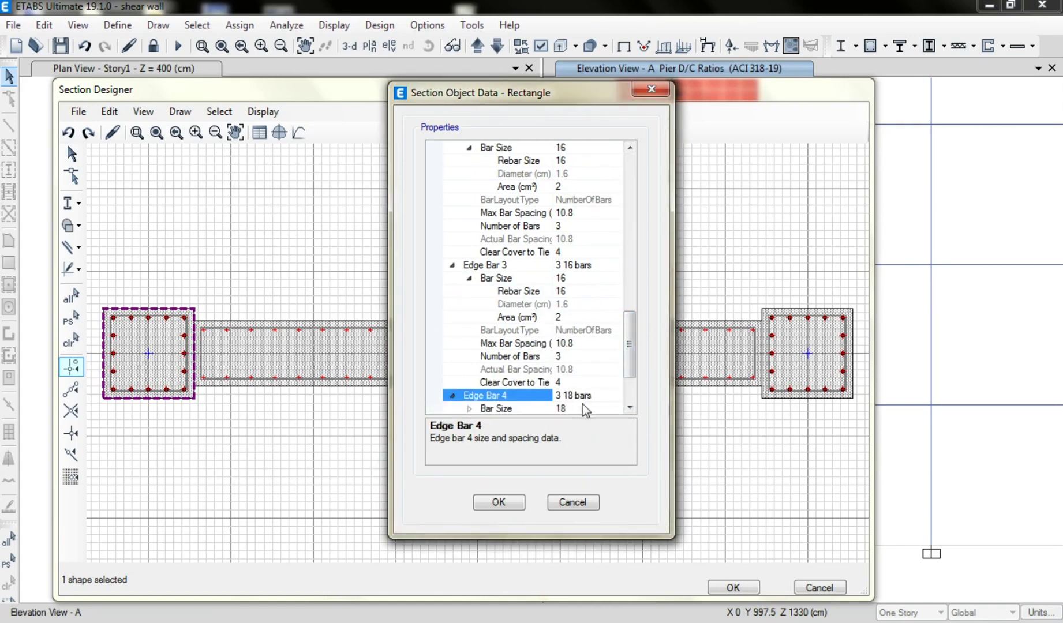
click(491, 408)
click(469, 396)
click(598, 370)
click(598, 370)
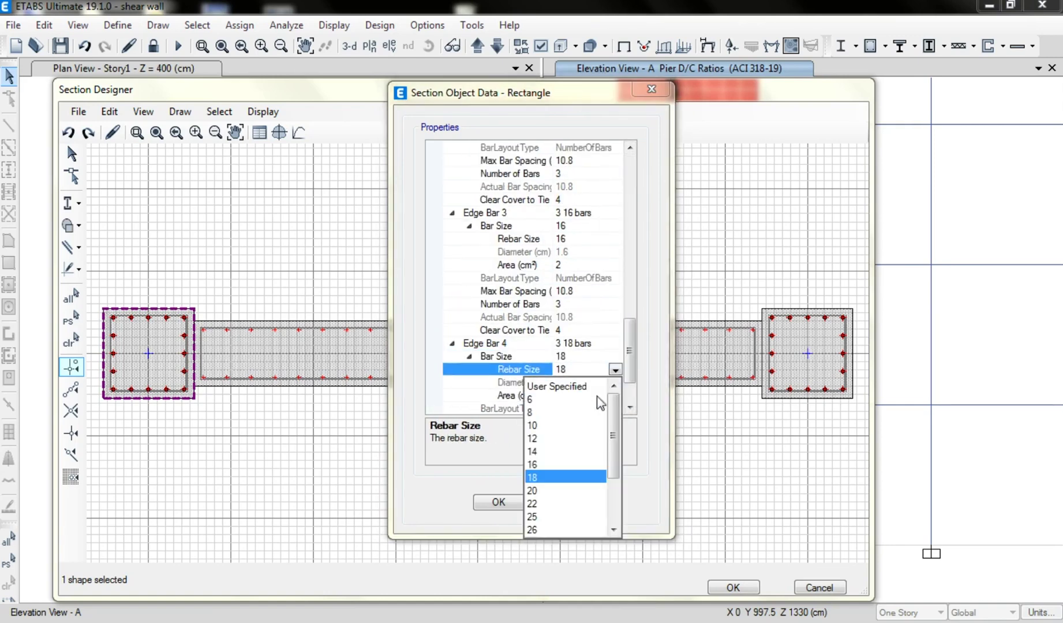
click(543, 463)
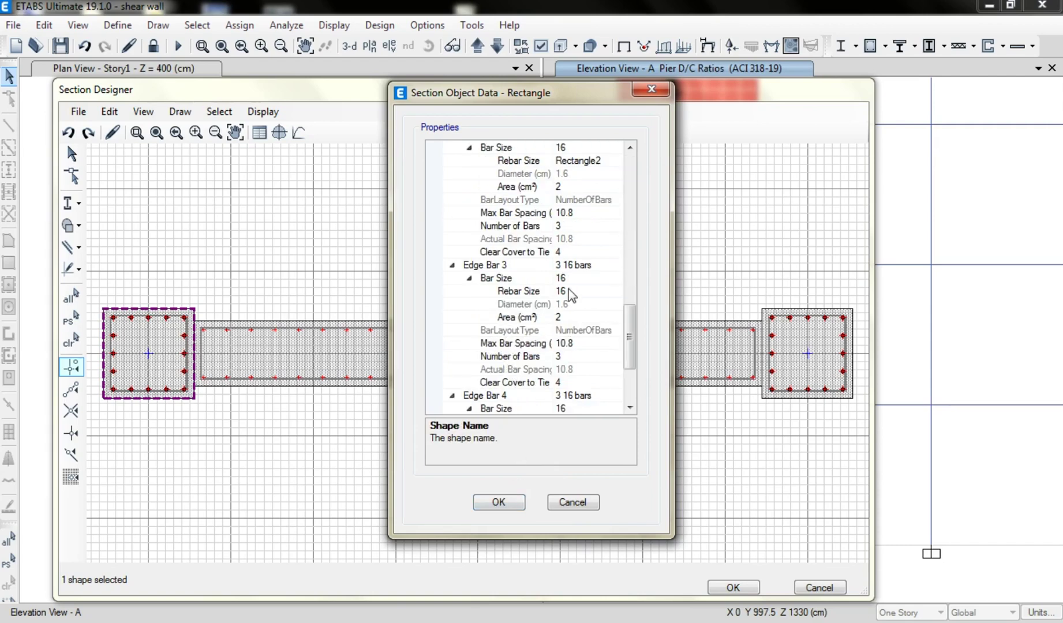
click(573, 408)
scroll(631, 348, down, 3)
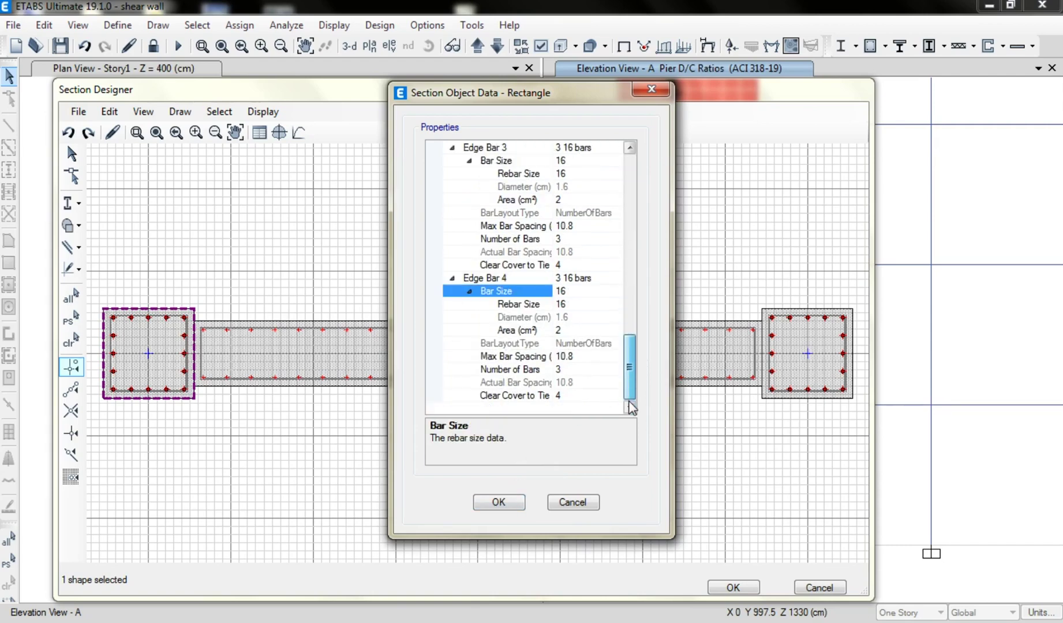
click(498, 502)
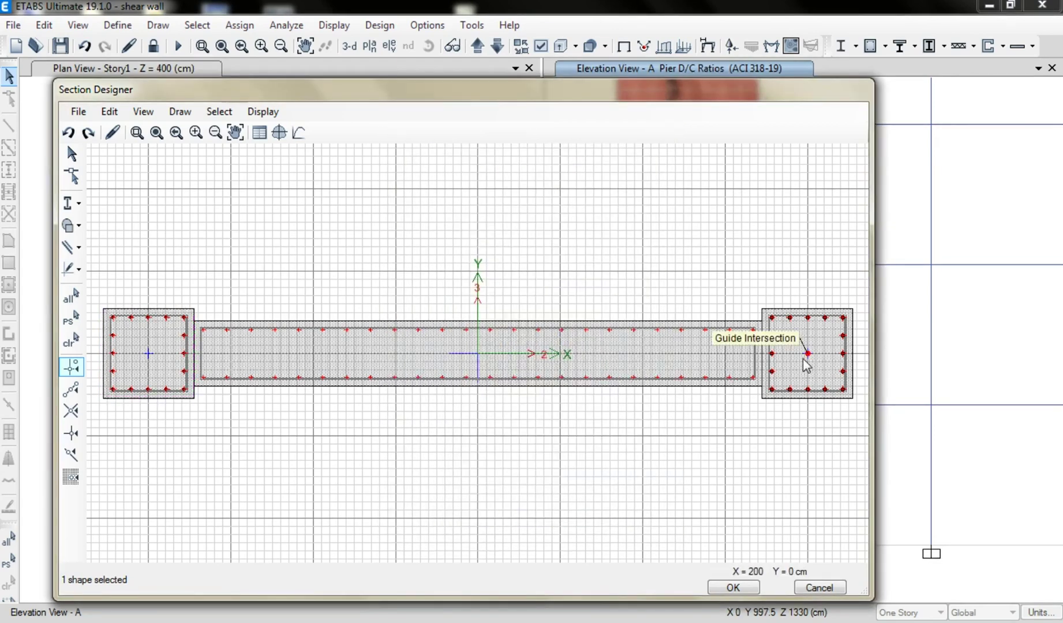
Replace the boundary column at X = 200 cm with a mirror of the updated column about the Y axis and save PA-st1
click(807, 361)
key(Delete)
click(163, 358)
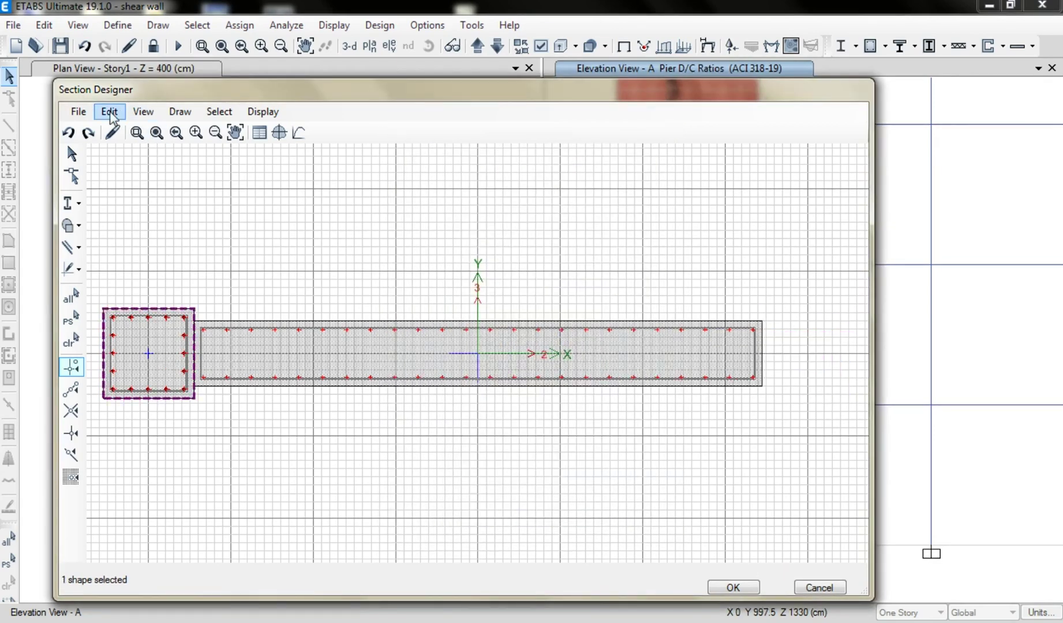
click(109, 111)
click(149, 418)
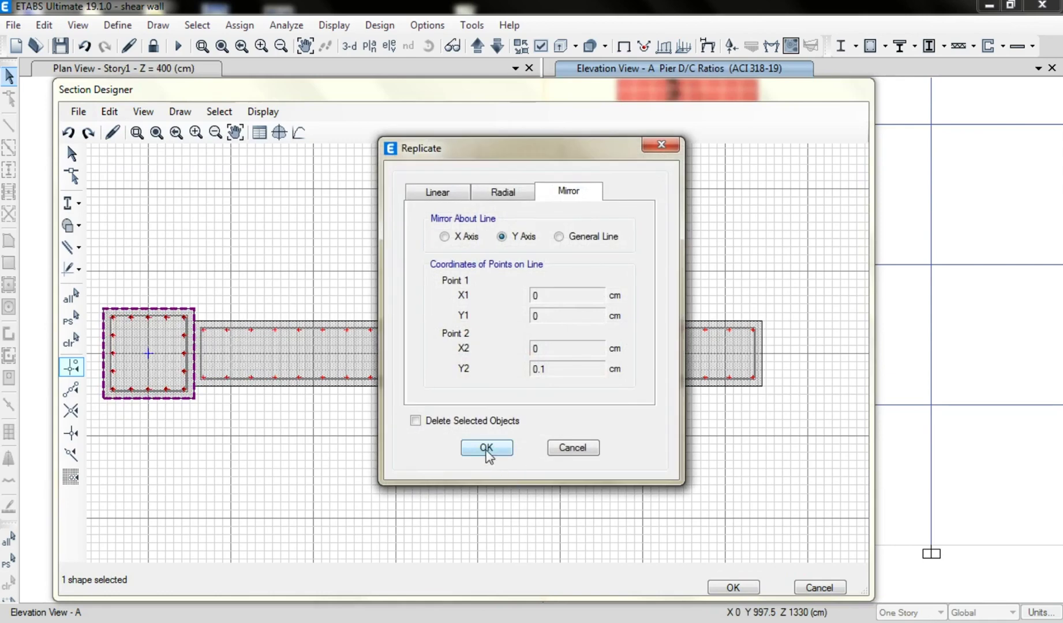
click(486, 449)
click(733, 589)
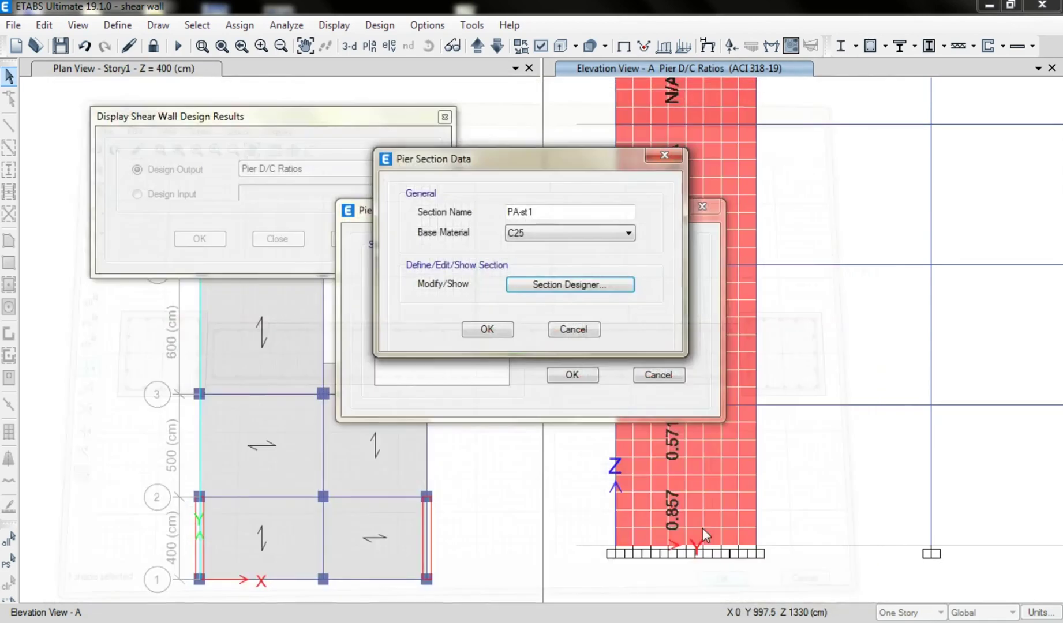
click(487, 332)
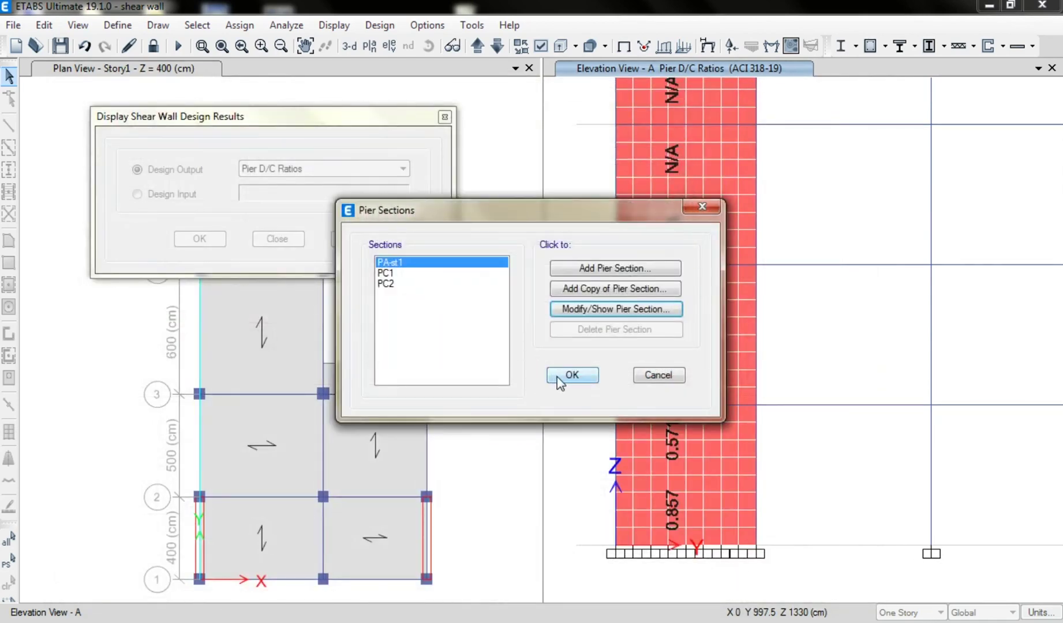
click(571, 375)
Rerun the shear wall design check on the Story1 wall and display the Pier D/C Ratios
drag(596, 561, 774, 402)
click(988, 45)
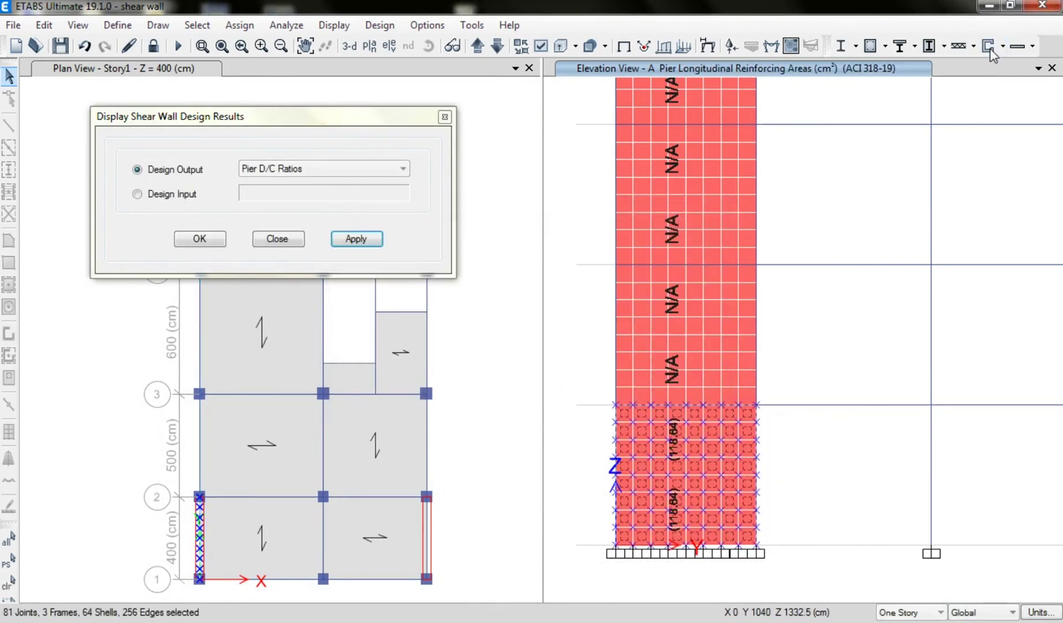
click(354, 238)
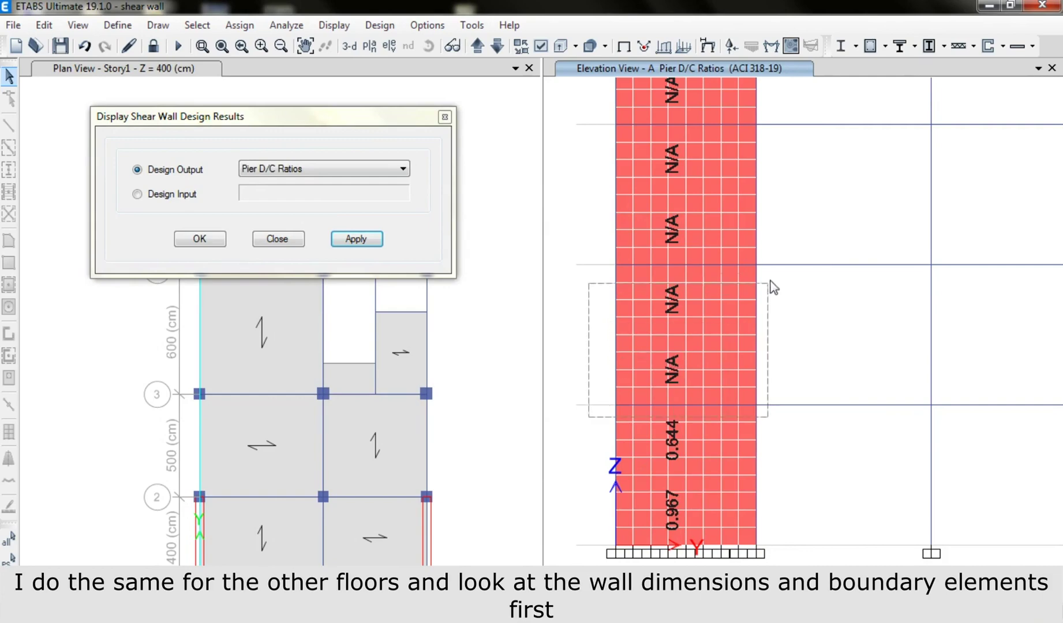
Select the Story2 wall in the elevation and check the section property assigned to one of its wall panels
drag(773, 286, 782, 261)
click(623, 45)
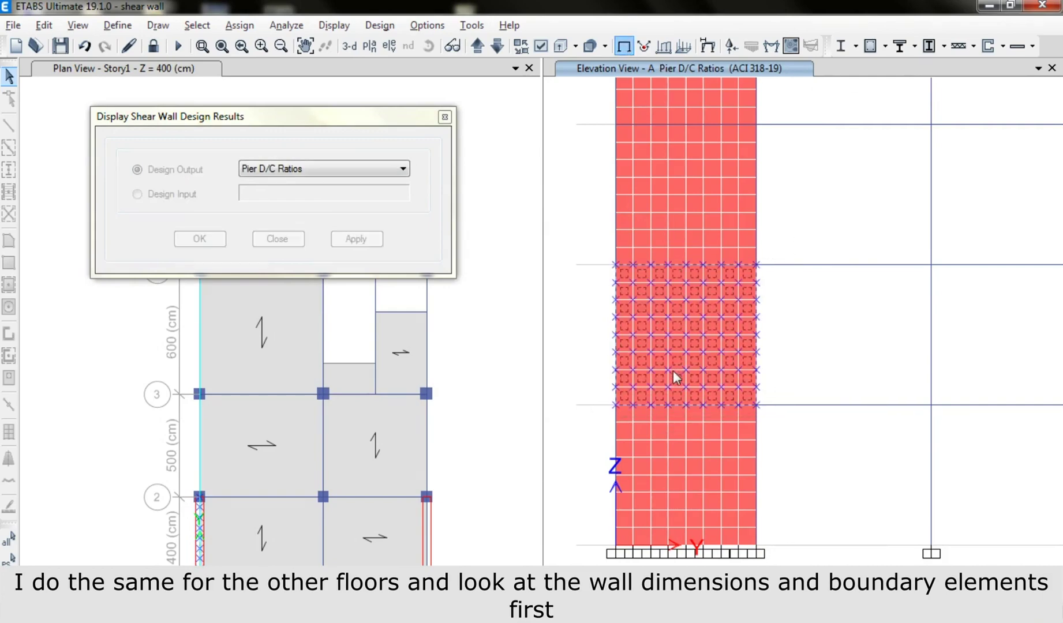
right_click(657, 396)
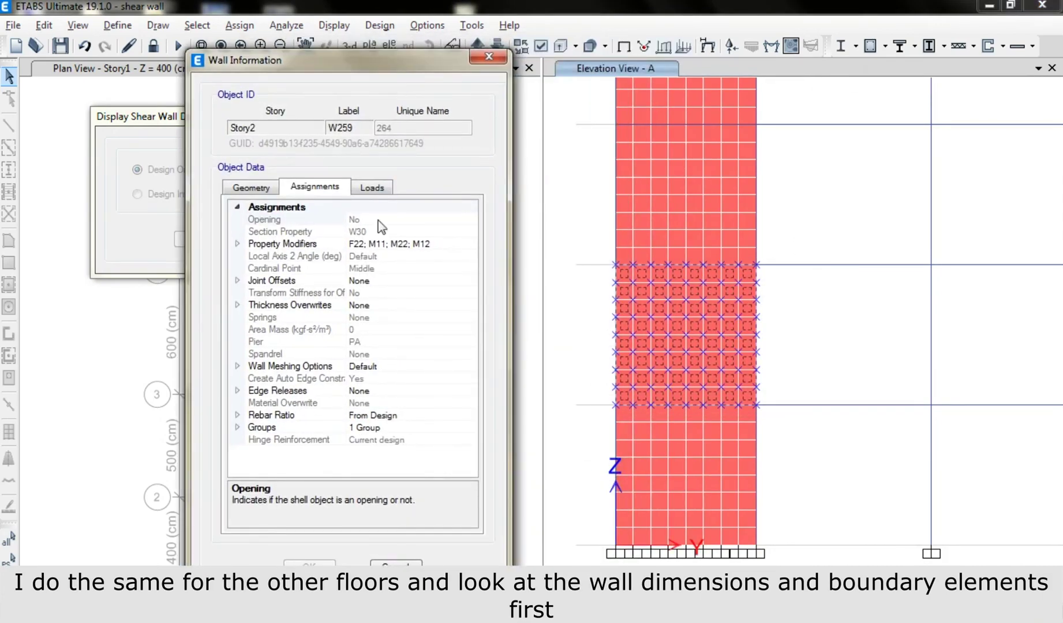
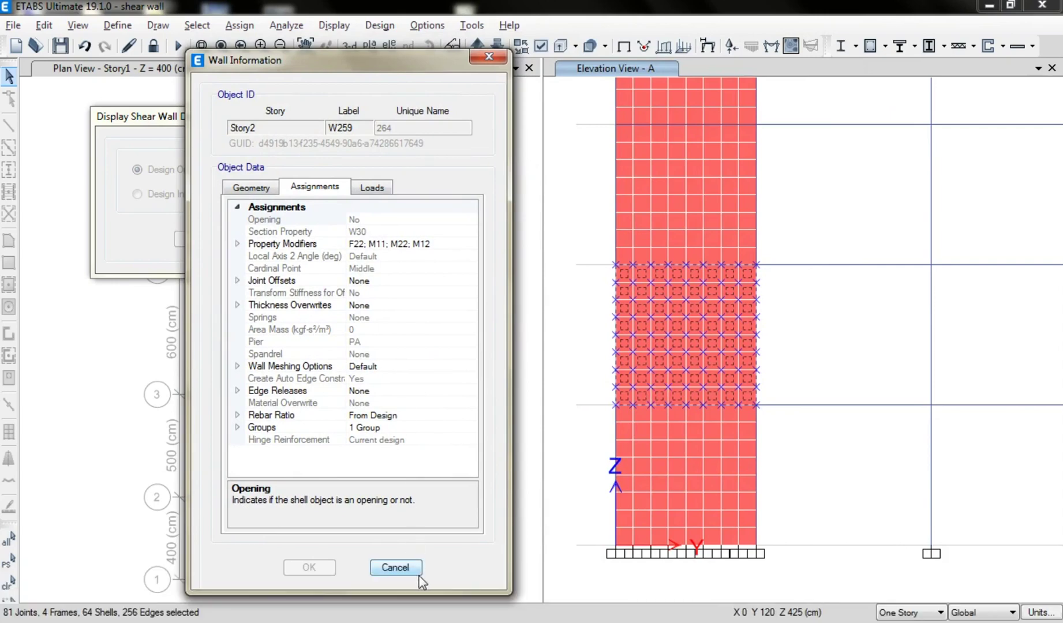
click(418, 575)
Check the section property assigned to the Story2 boundary column at the wall's end
click(1004, 49)
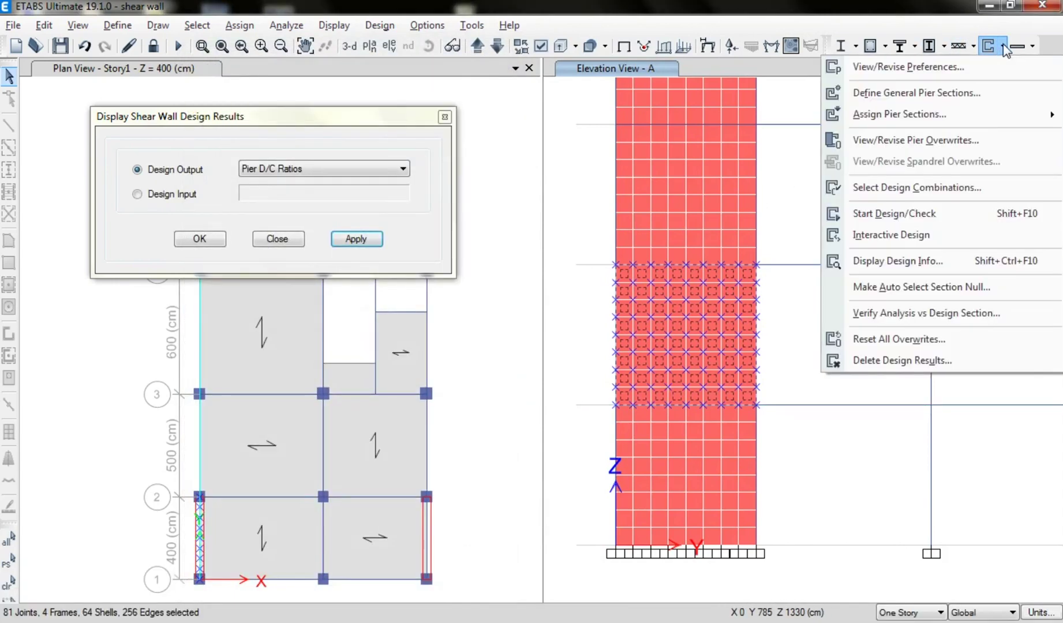
click(1004, 48)
right_click(757, 386)
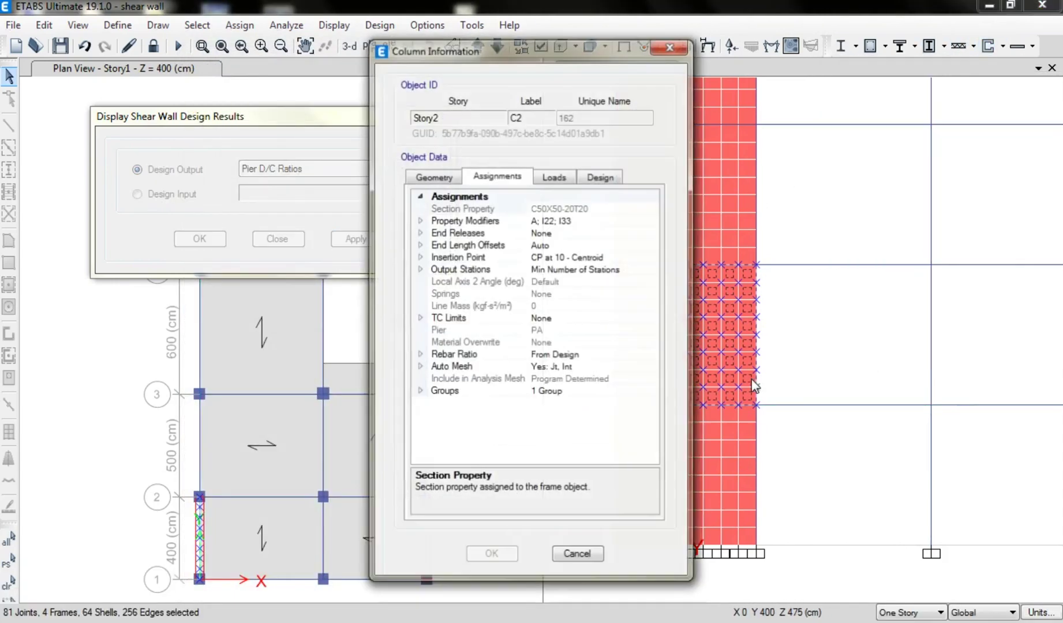
click(670, 45)
Open pier section PA-st2 in the Section Designer for modification
click(1003, 46)
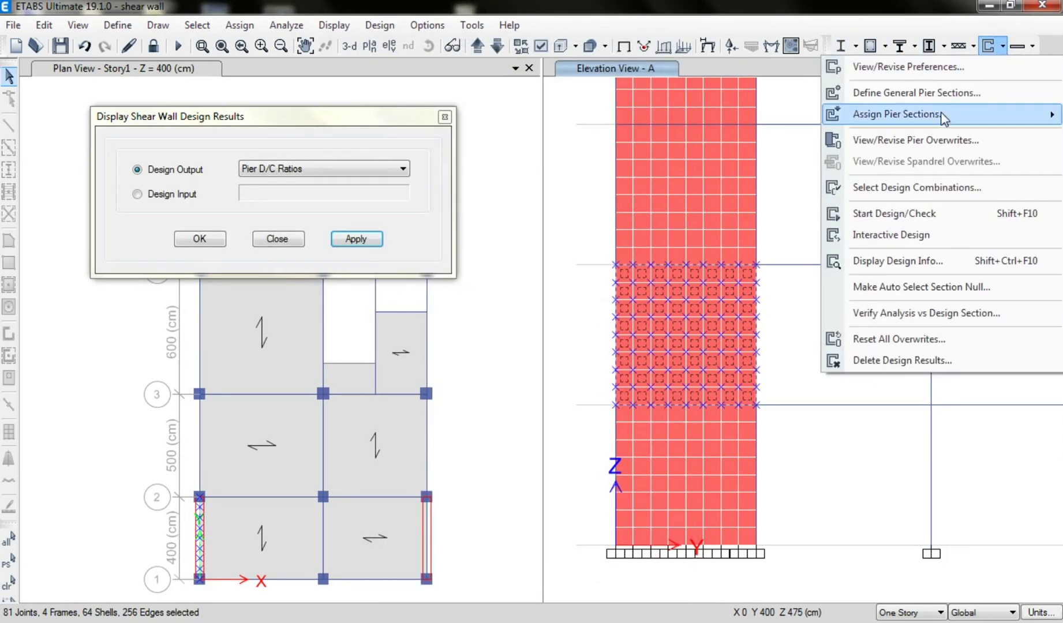
mouse_move(943, 118)
click(940, 97)
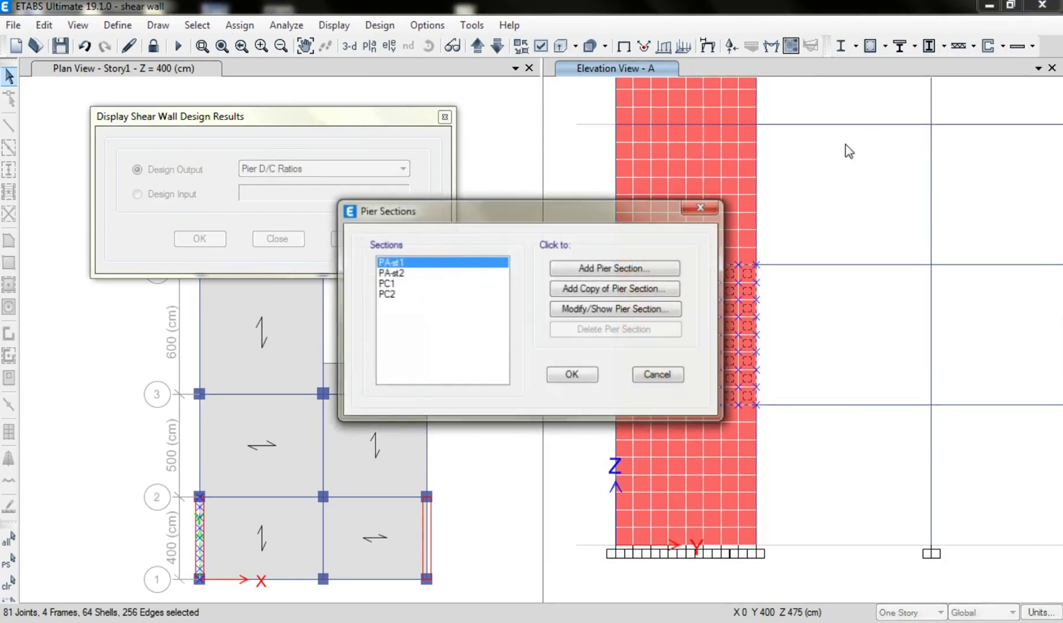
click(391, 272)
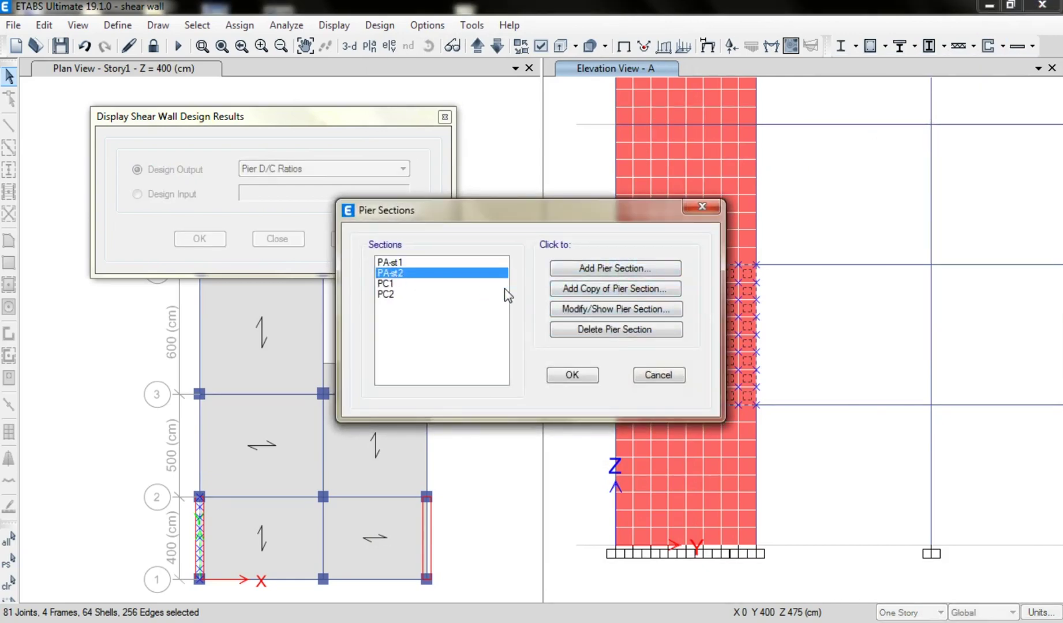
click(589, 314)
click(559, 286)
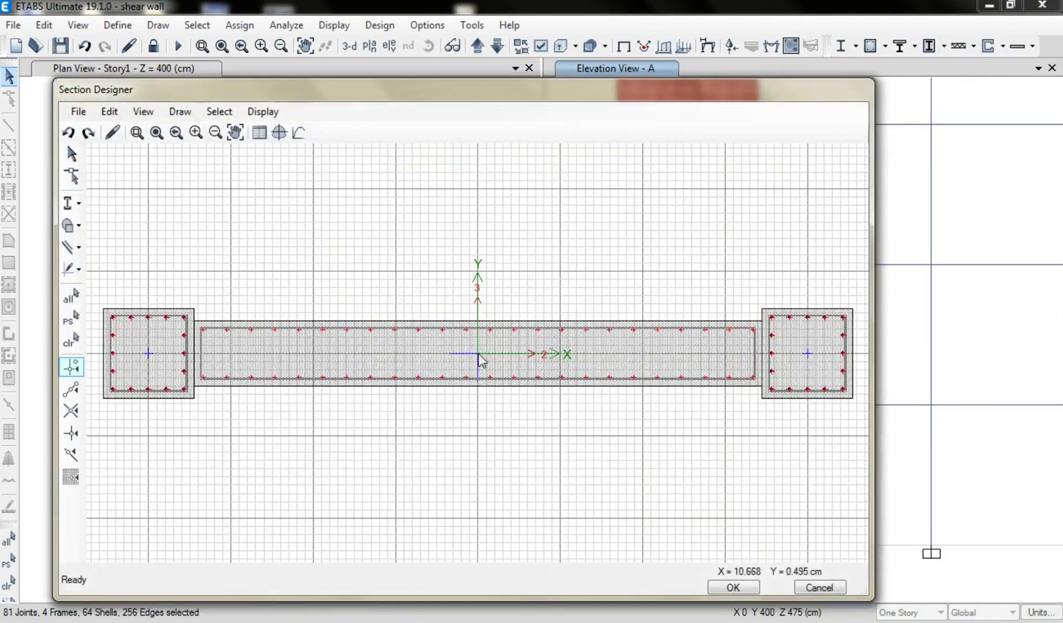
Set the central wall rectangle of PA-st2 to 30 cm height and 350 cm width
right_click(484, 352)
click(562, 292)
text(30)
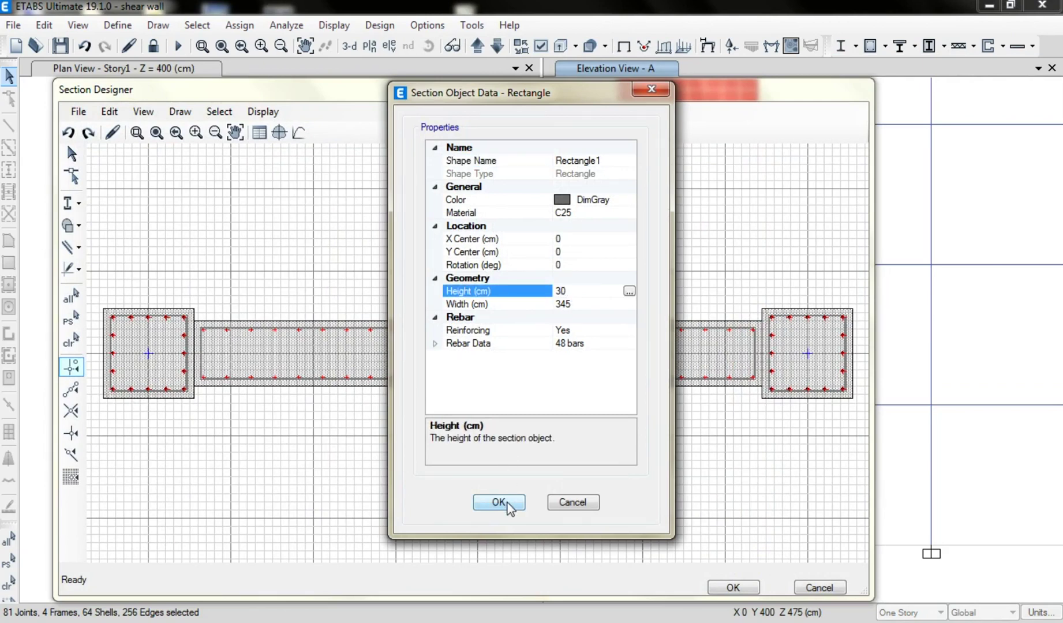
click(465, 306)
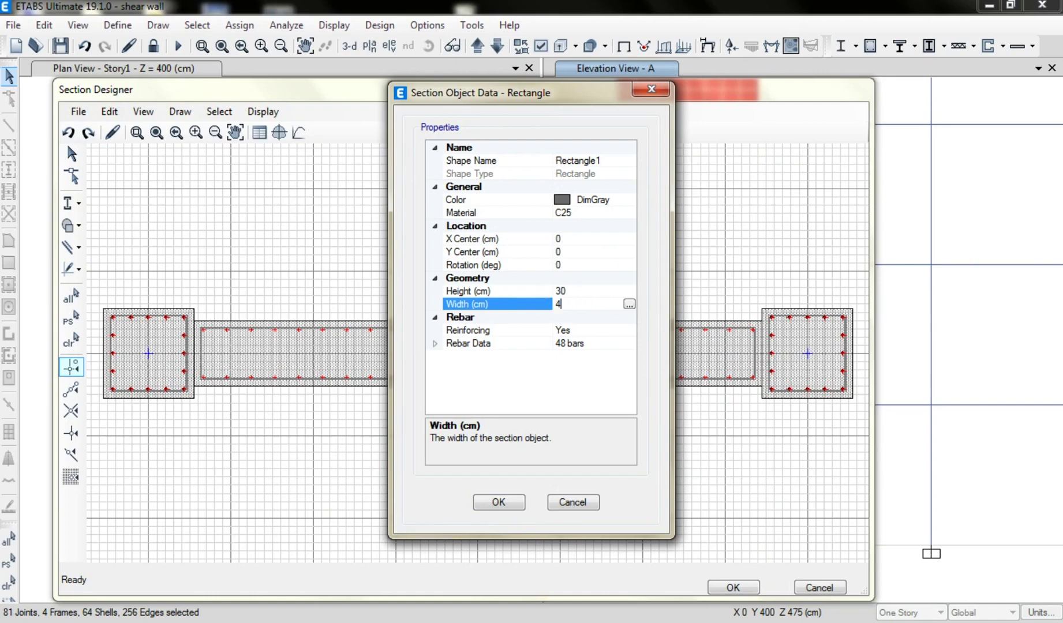
key(Return)
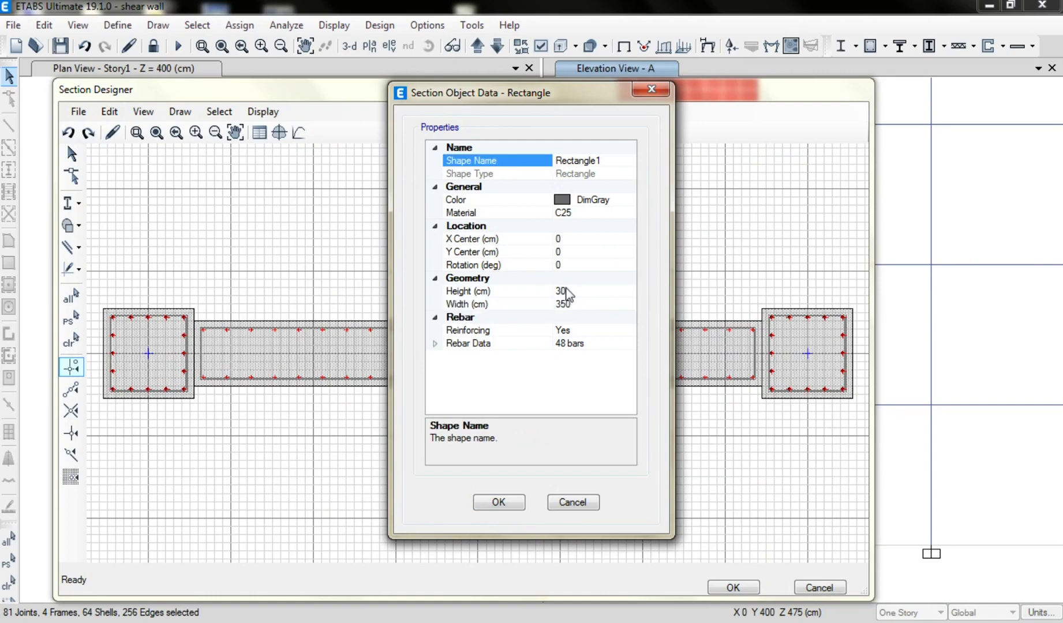
click(509, 503)
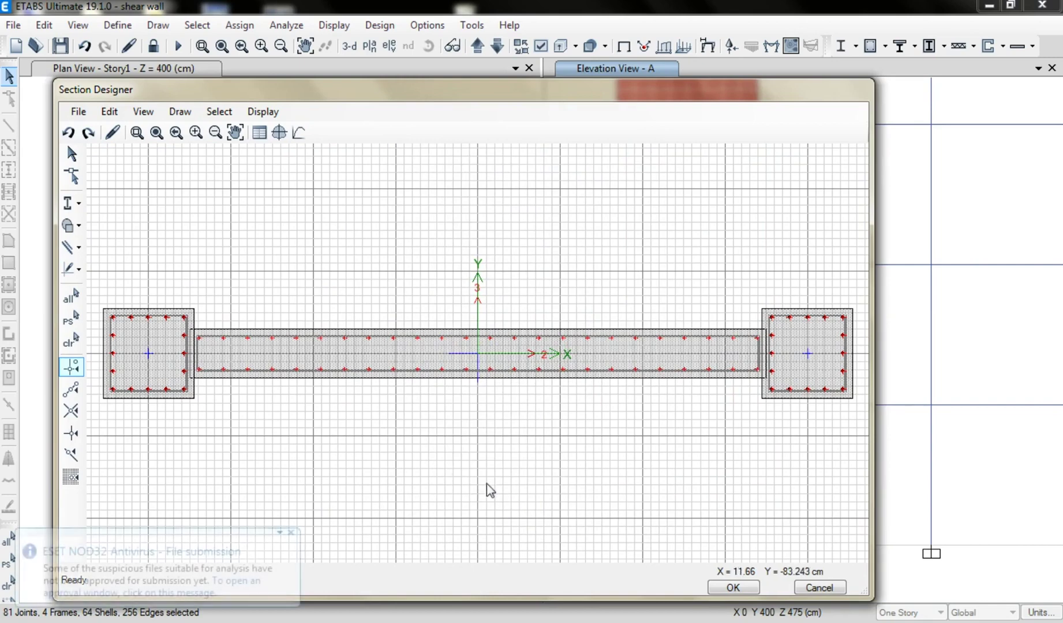
Resize the boundary column at X = -200 cm to 50 by 50 cm and delete the column at X = 200 cm
double_click(173, 373)
click(566, 290)
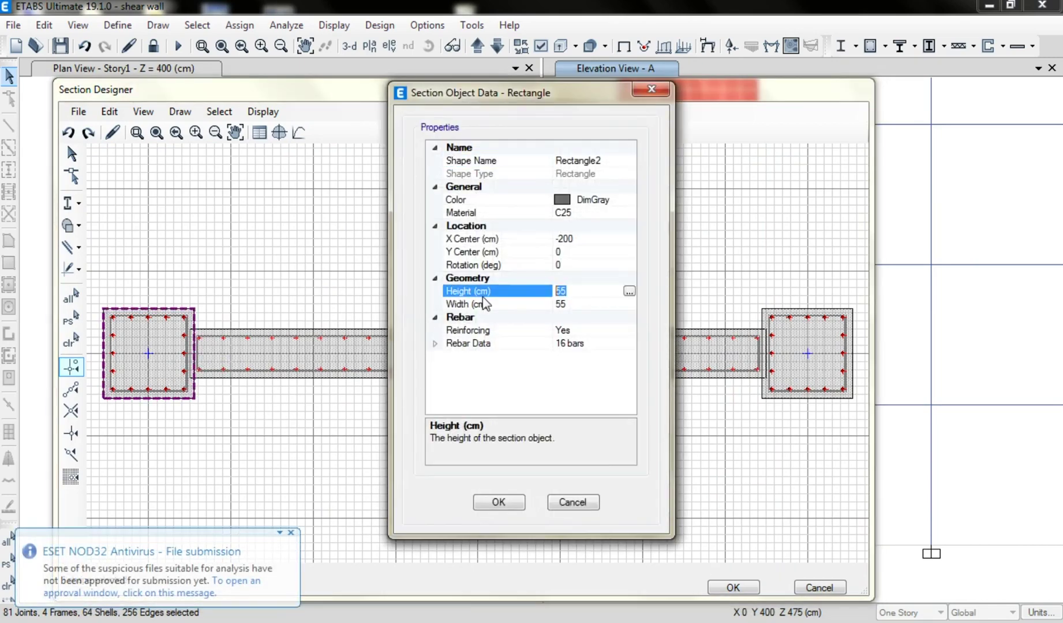
click(491, 306)
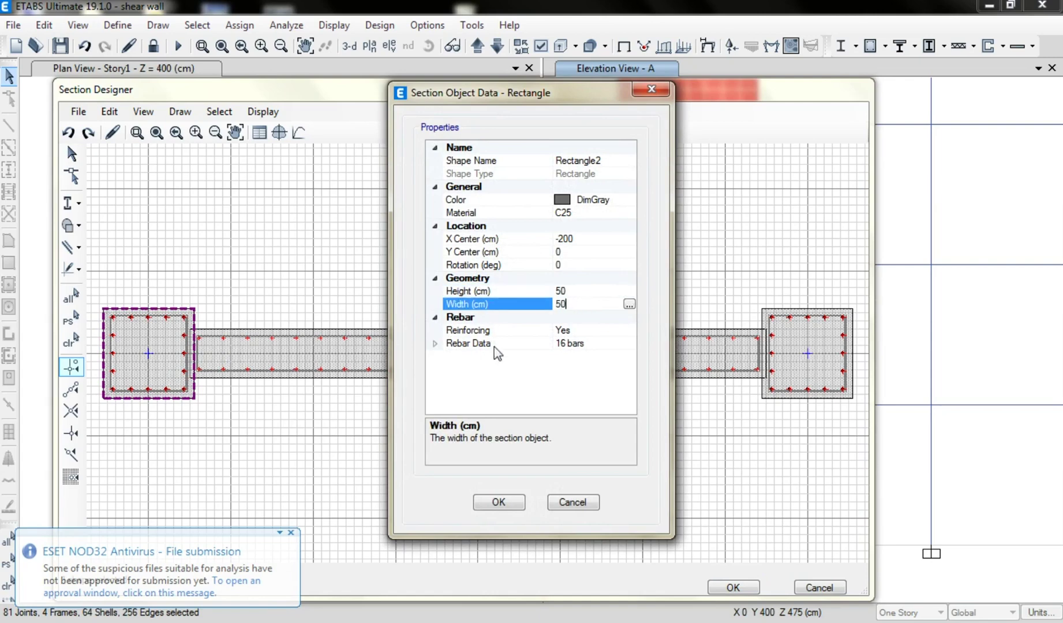
text(50)
click(498, 502)
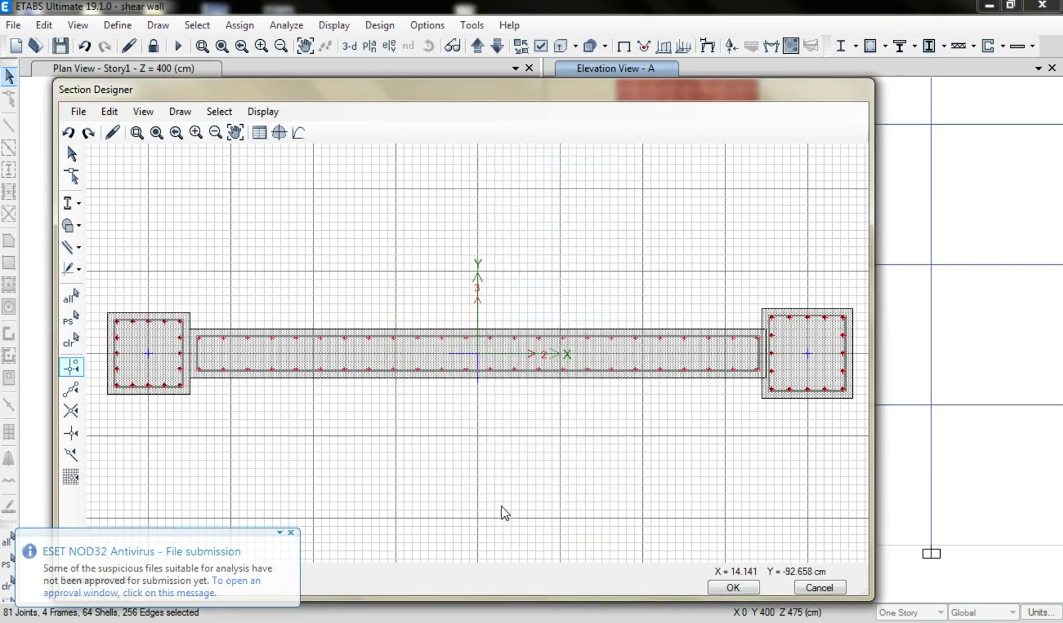
click(807, 348)
key(Delete)
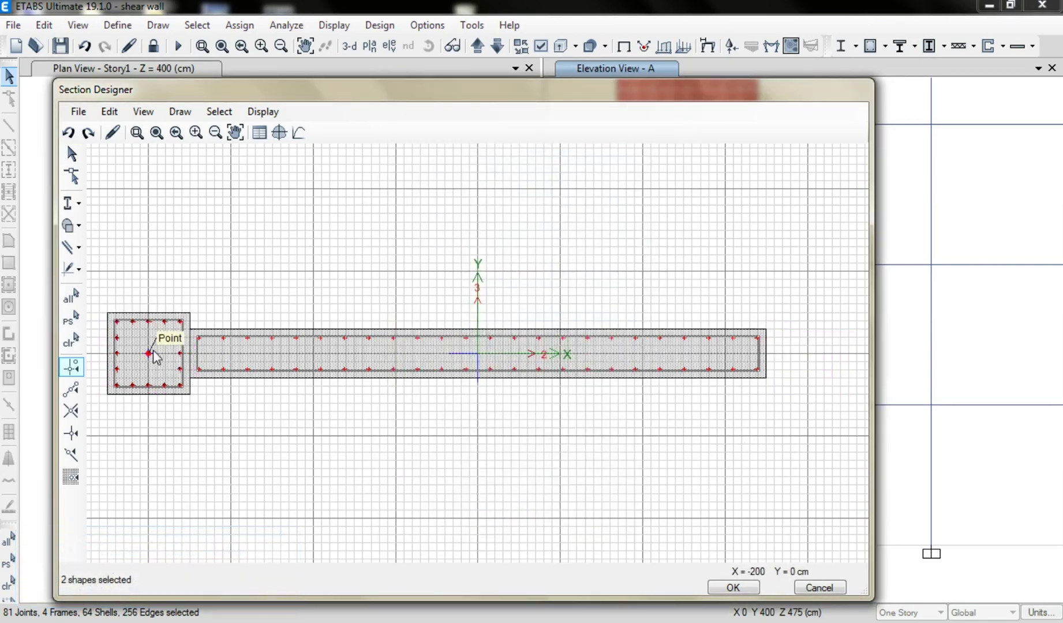
Open the central wall rectangle's rebar data and set Edge Bar 1's maximum bar spacing to 30 cm
right_click(254, 370)
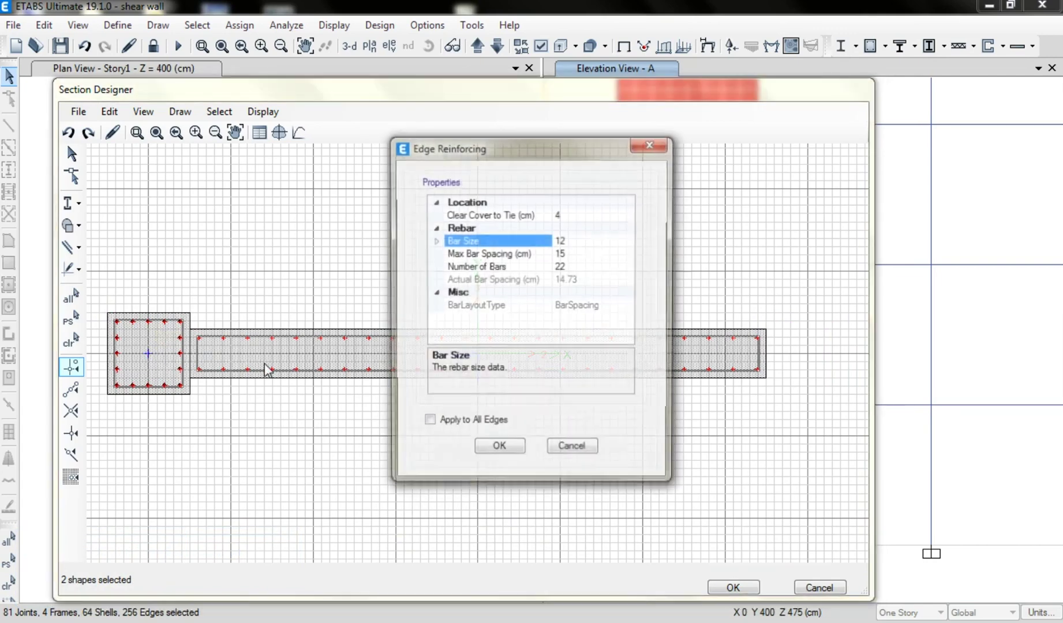
click(572, 450)
right_click(443, 362)
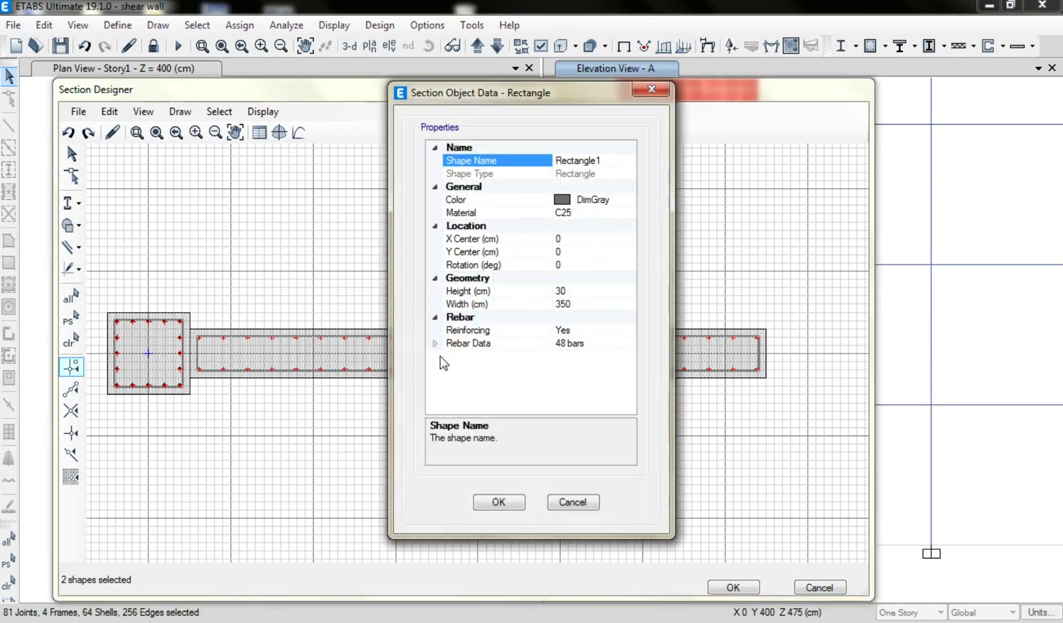
click(434, 342)
scroll(622, 403, down, 2)
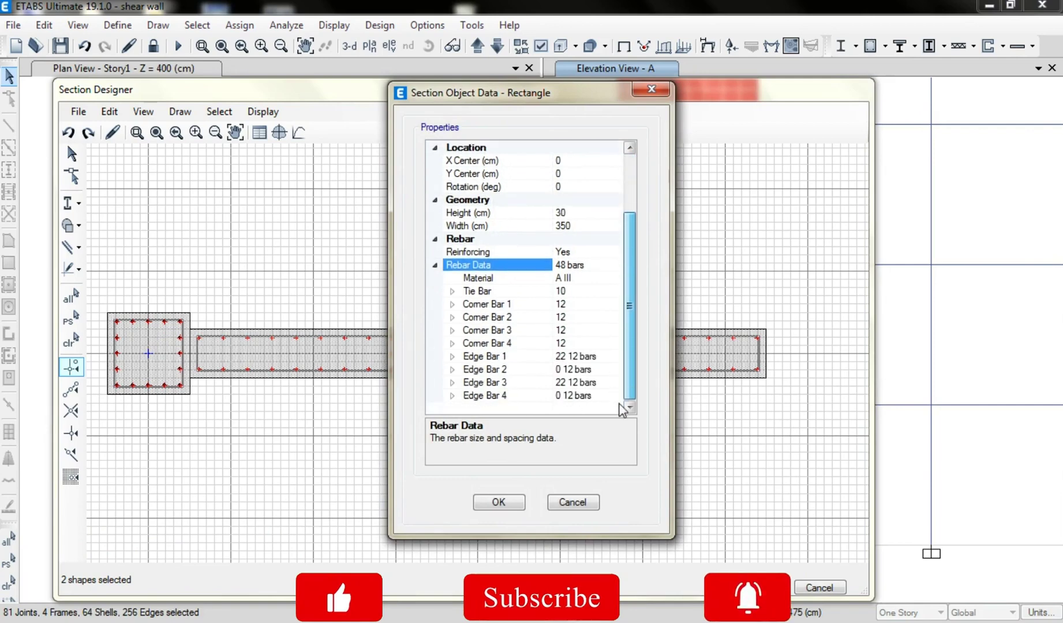
click(453, 356)
key(Left)
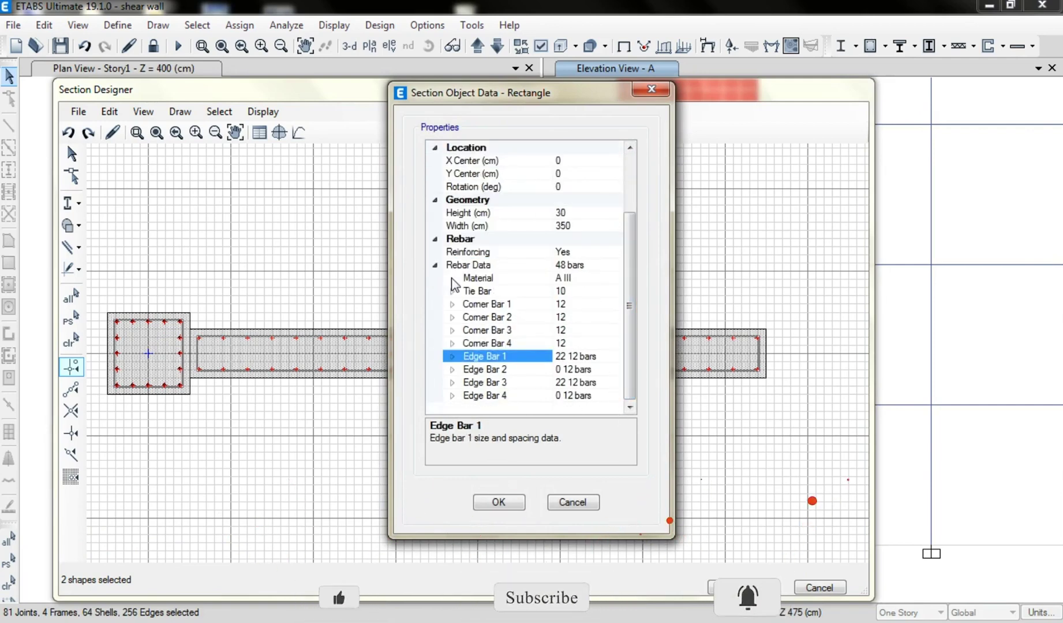
click(452, 356)
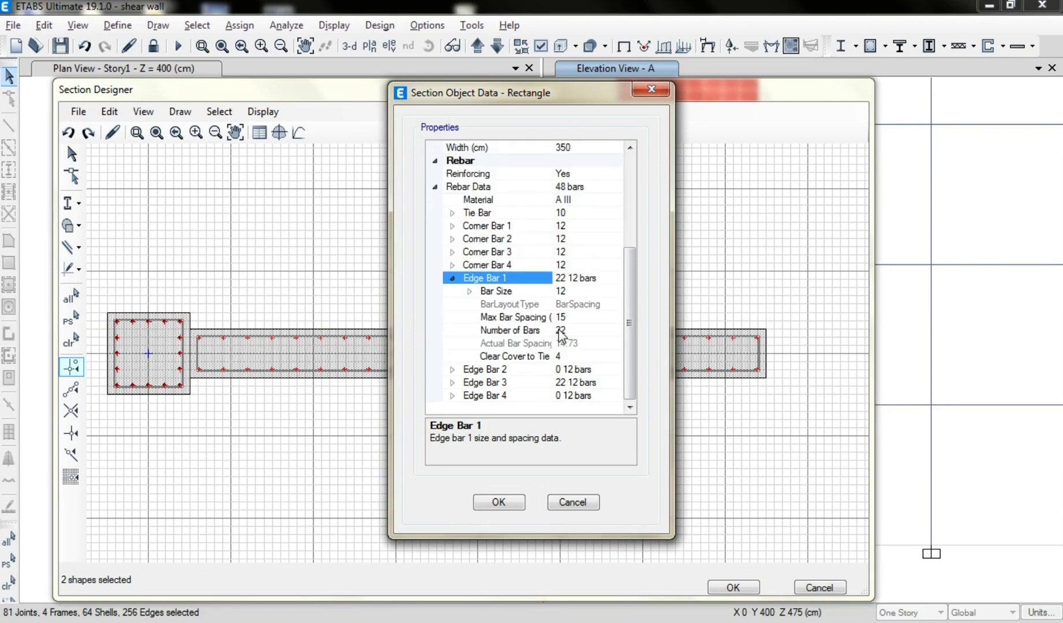
click(528, 317)
text(30)
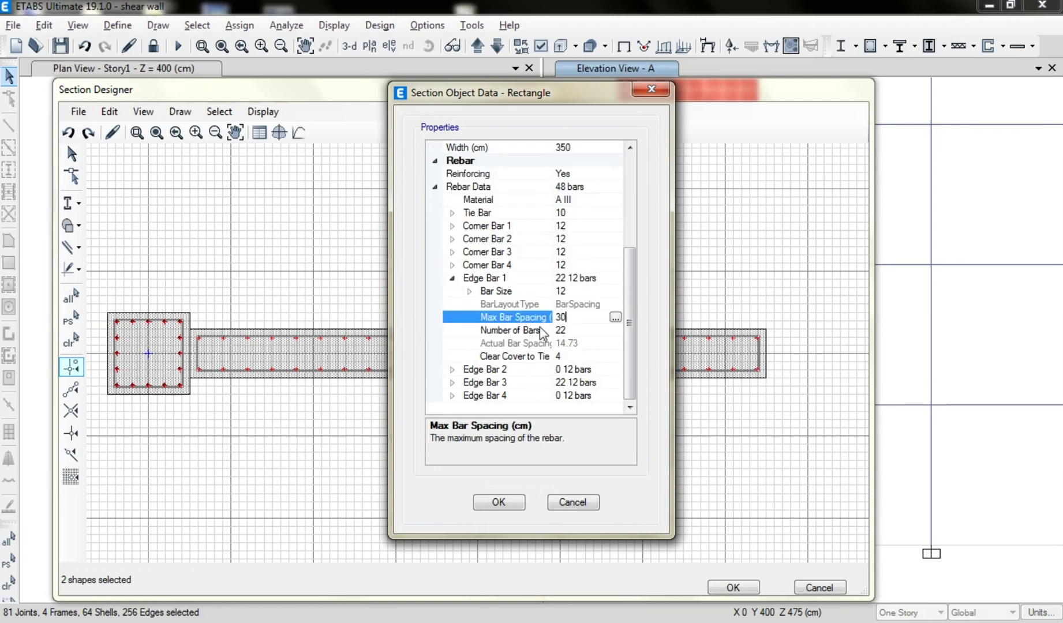
key(Return)
Set the maximum bar spacing of Edge Bar 2 to 30 cm
click(453, 370)
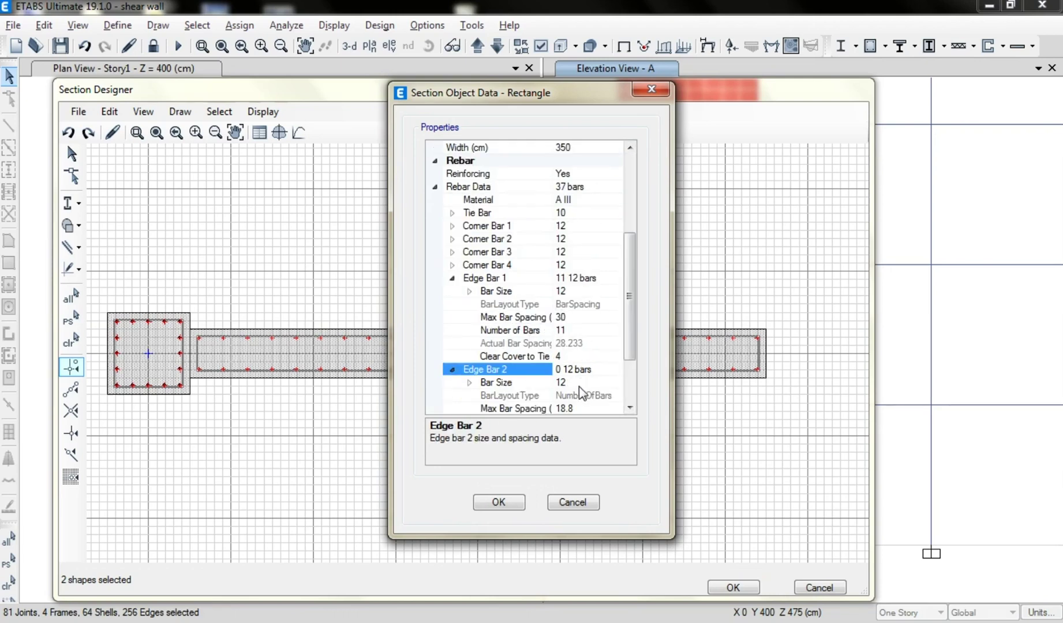
click(633, 366)
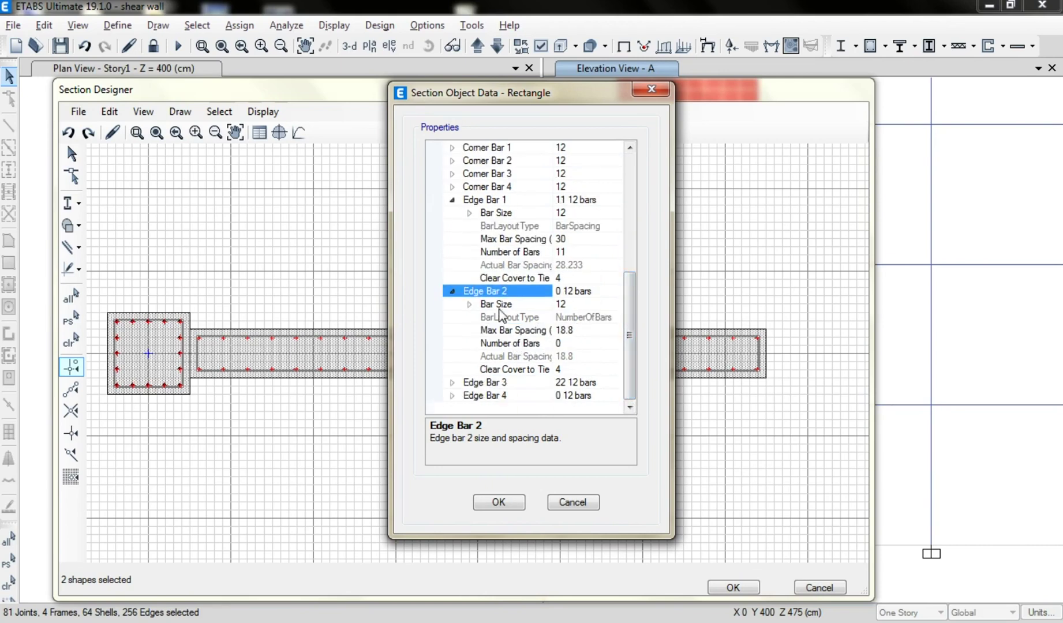
click(579, 330)
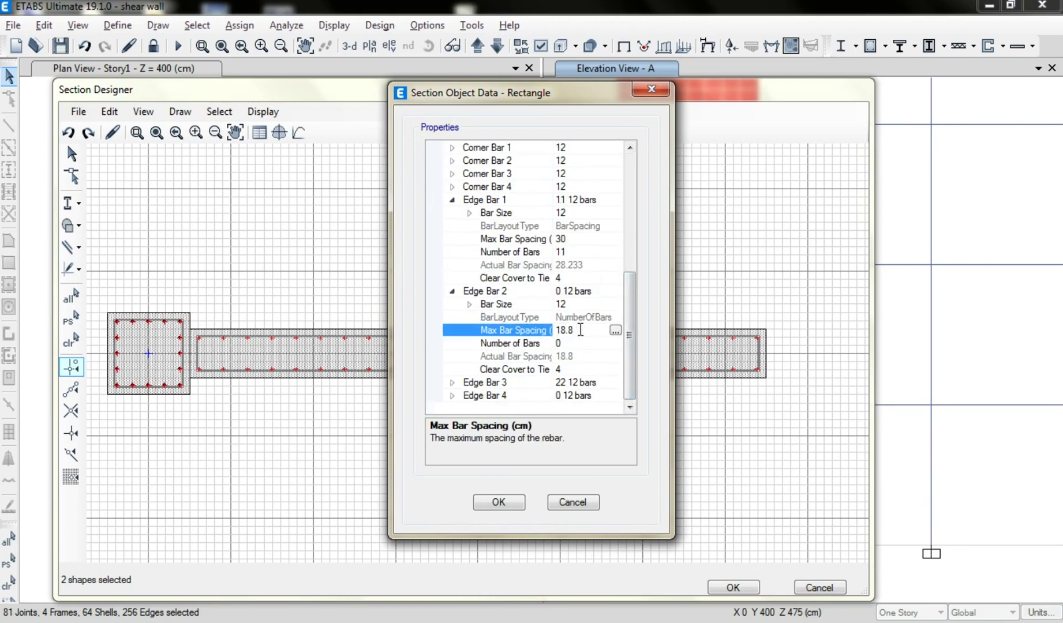
text(30)
key(Return)
Set the number of bars of Edge Bar 3 to 30
click(452, 383)
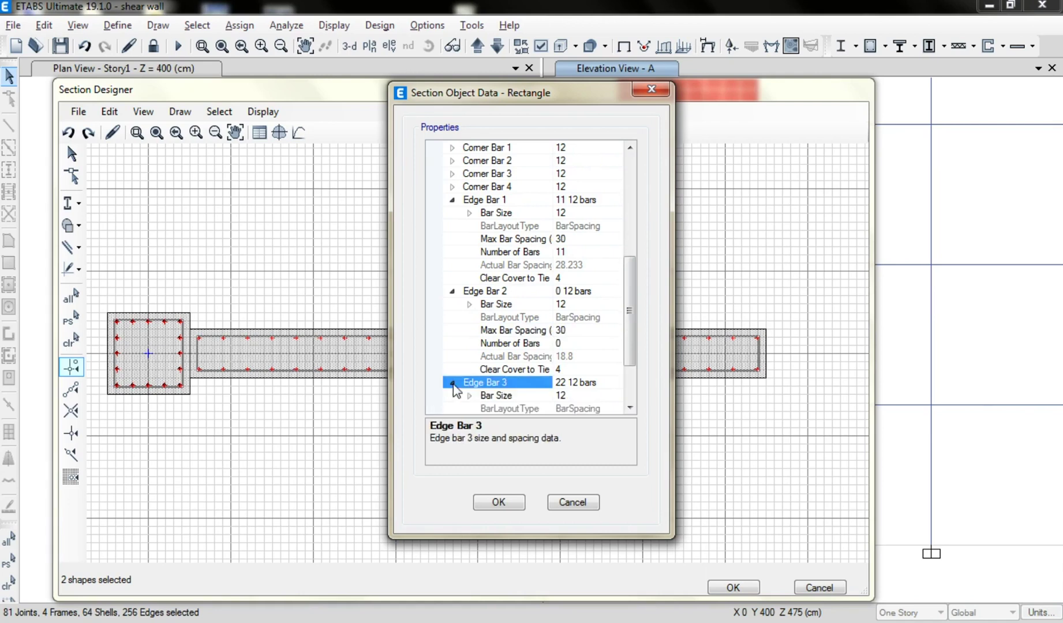
scroll(617, 362, down, 2)
click(574, 357)
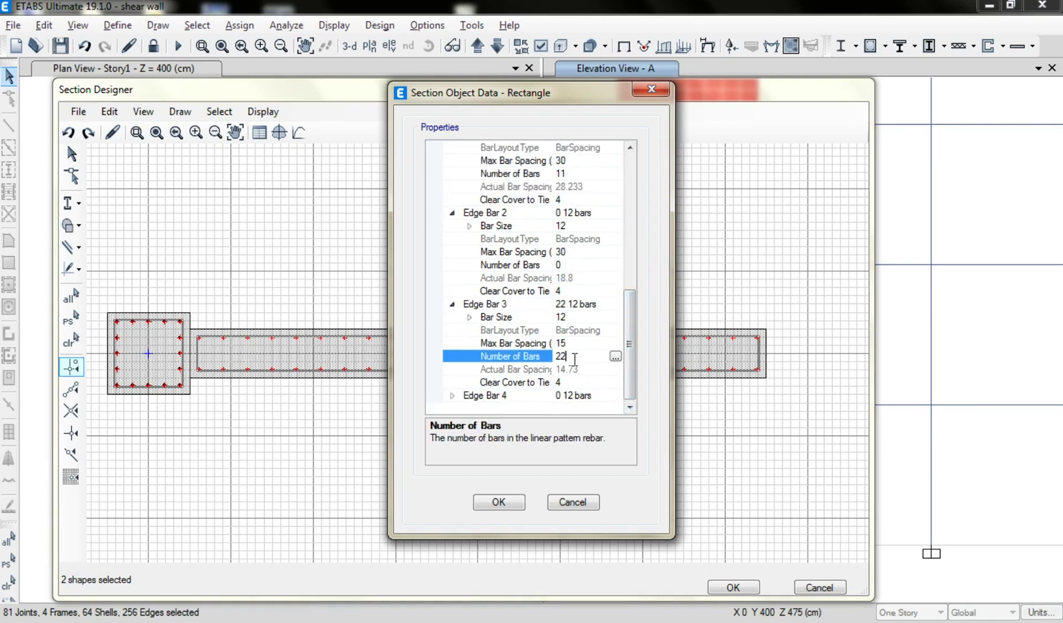
Set the maximum bar spacing of Edge Bar 4 to 30 cm and accept the wall rectangle's data
double_click(505, 397)
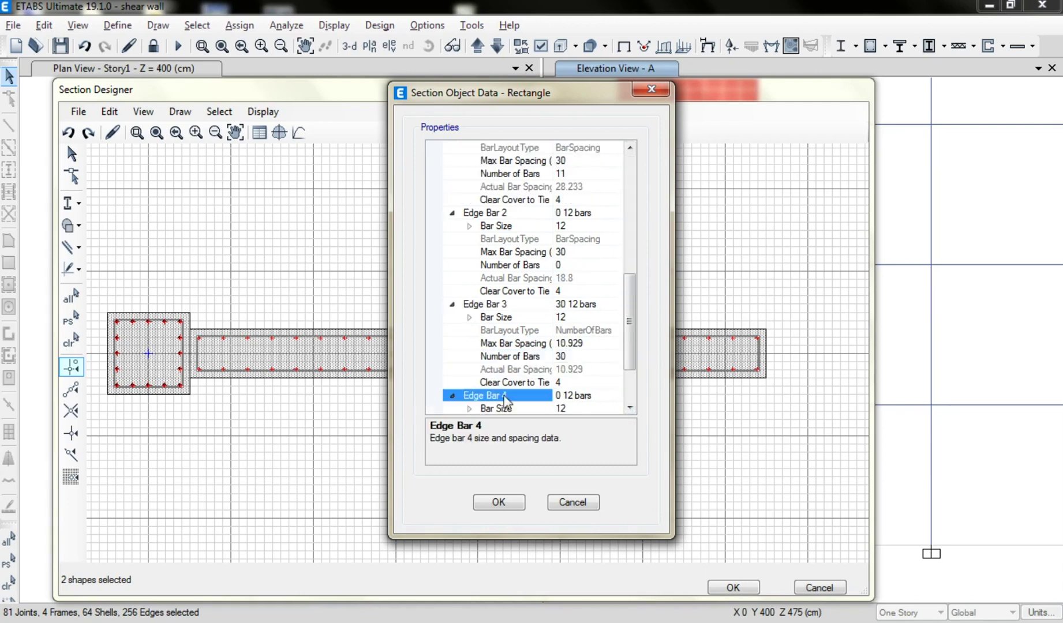
scroll(626, 356, down, 2)
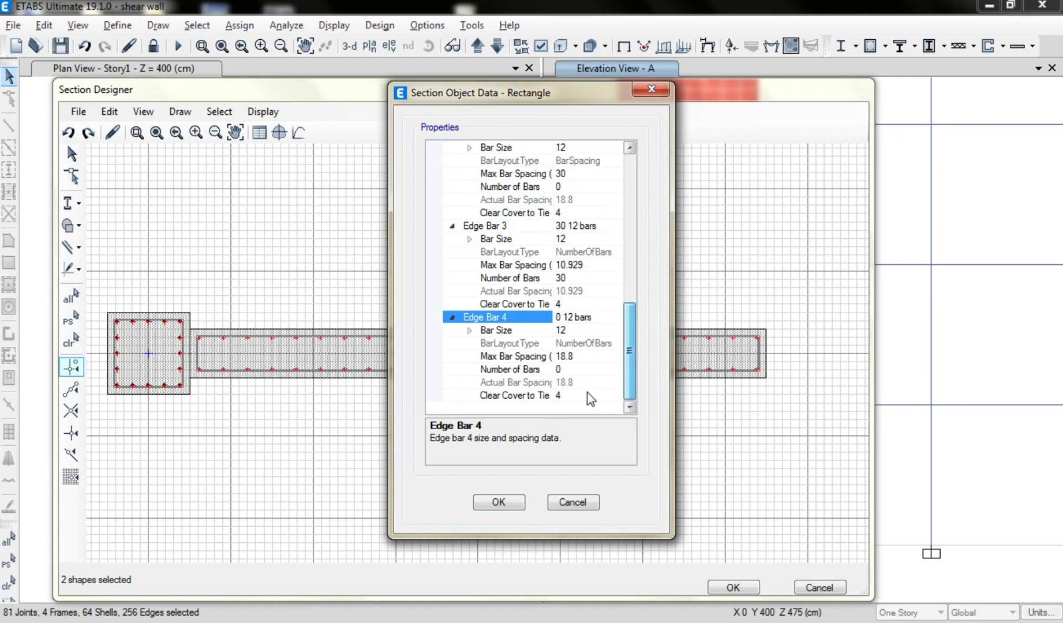
click(573, 357)
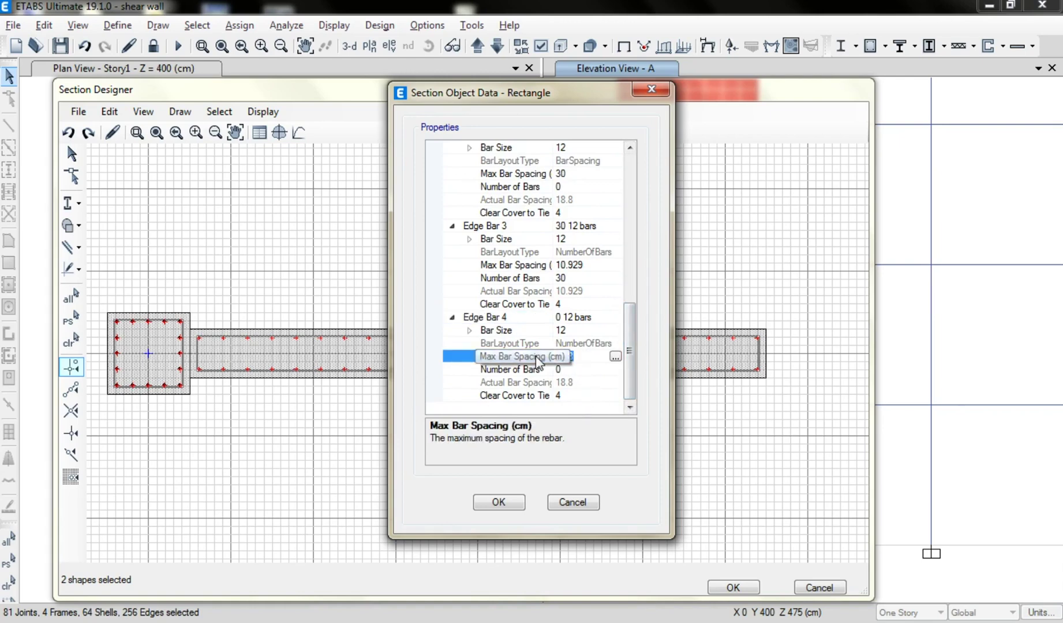
text(30)
click(499, 503)
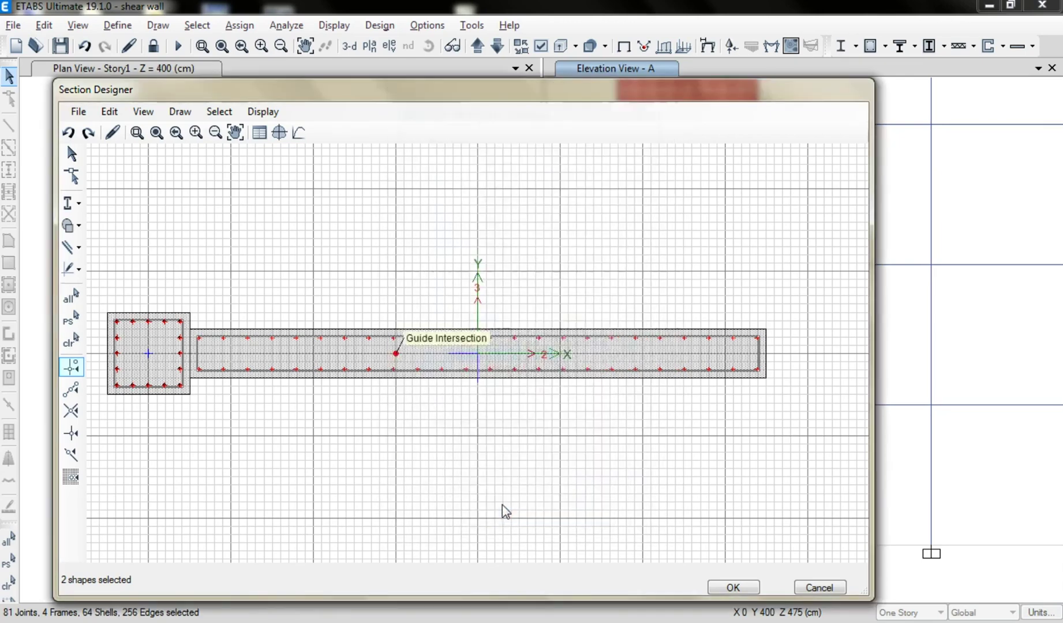
Correct the wall rectangle's Edge Bar 3 to a maximum bar spacing of 30 cm, matching Edge Bar 1
right_click(643, 362)
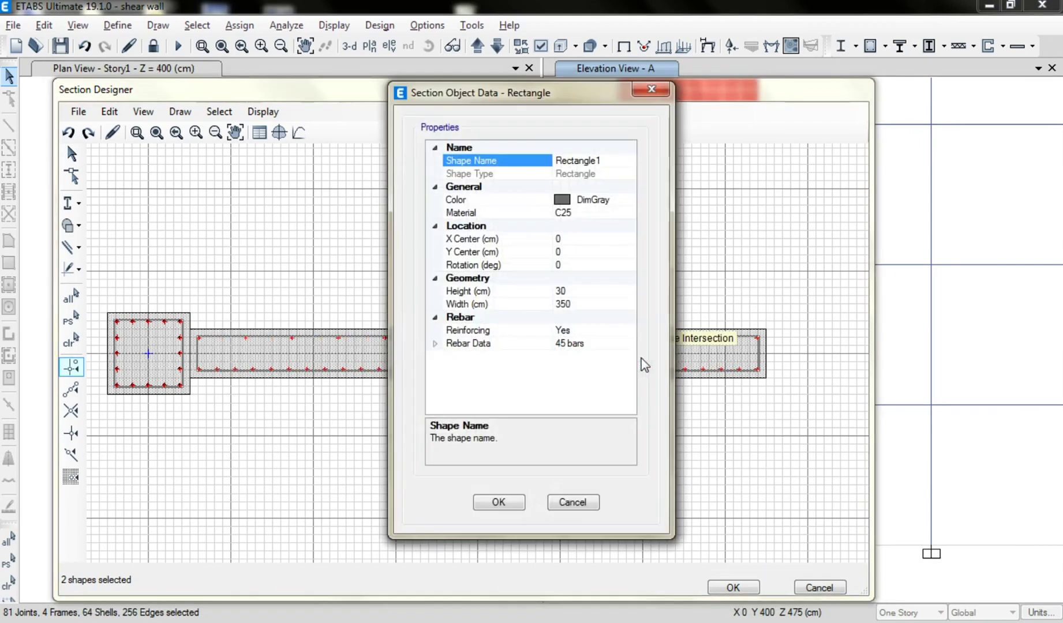
click(433, 344)
scroll(646, 332, down, 2)
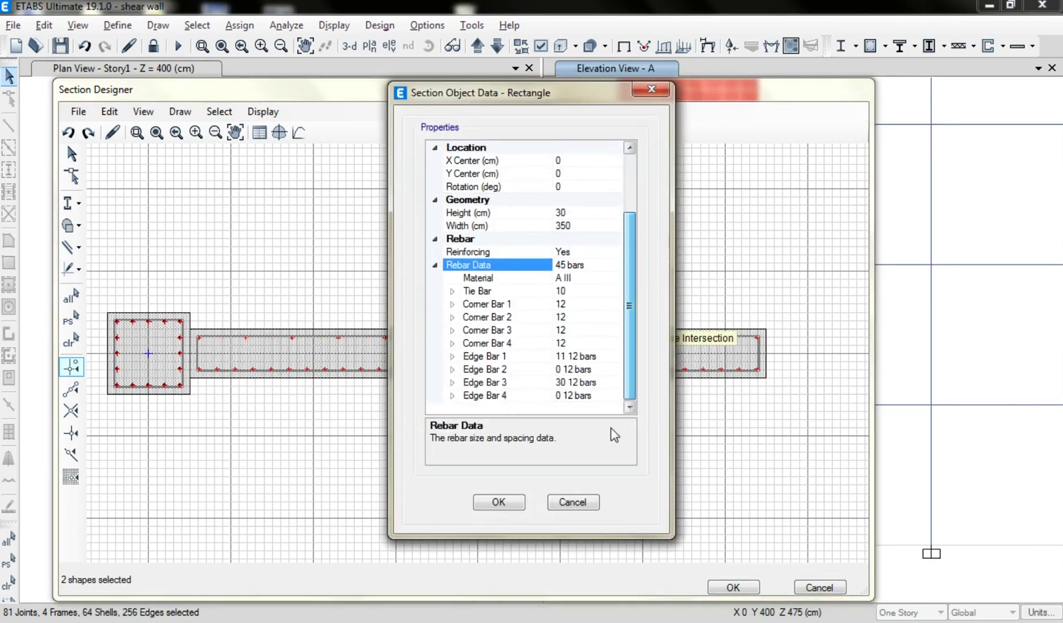
click(453, 382)
scroll(559, 367, down, 2)
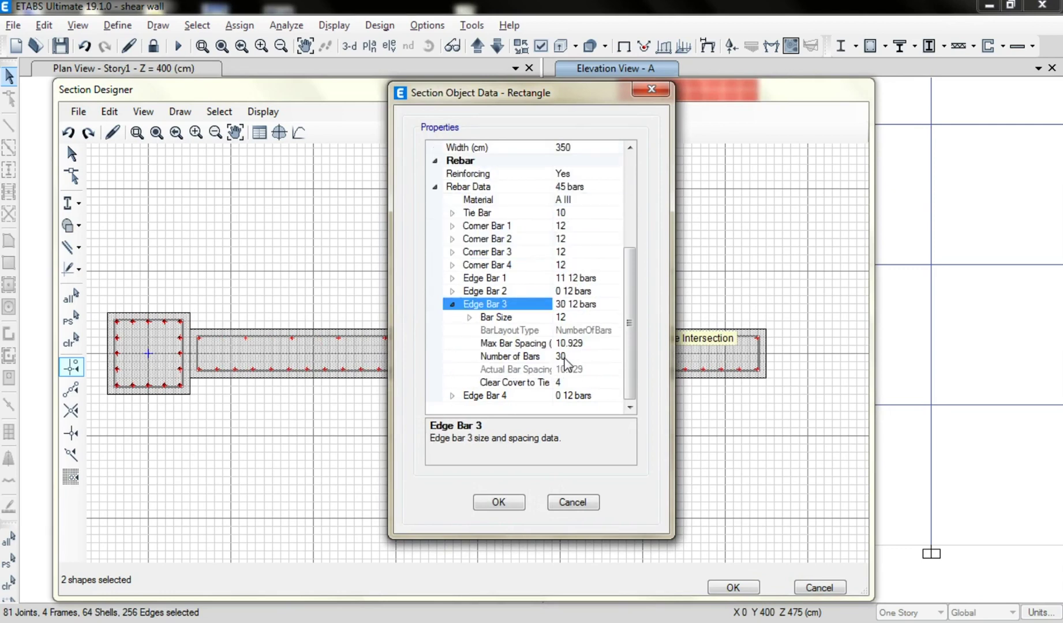
click(586, 344)
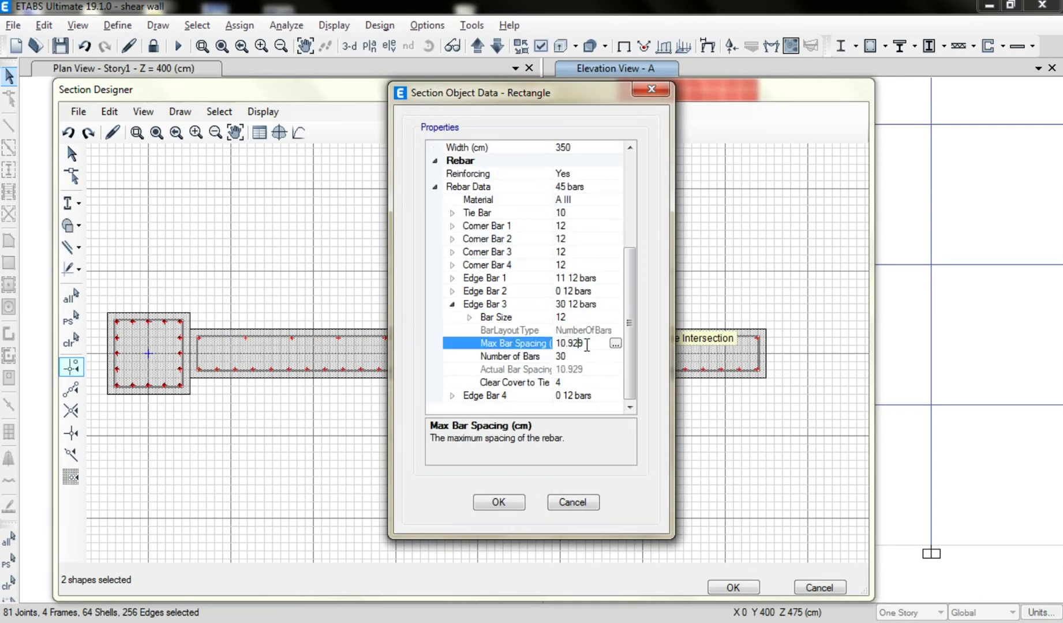
key(Return)
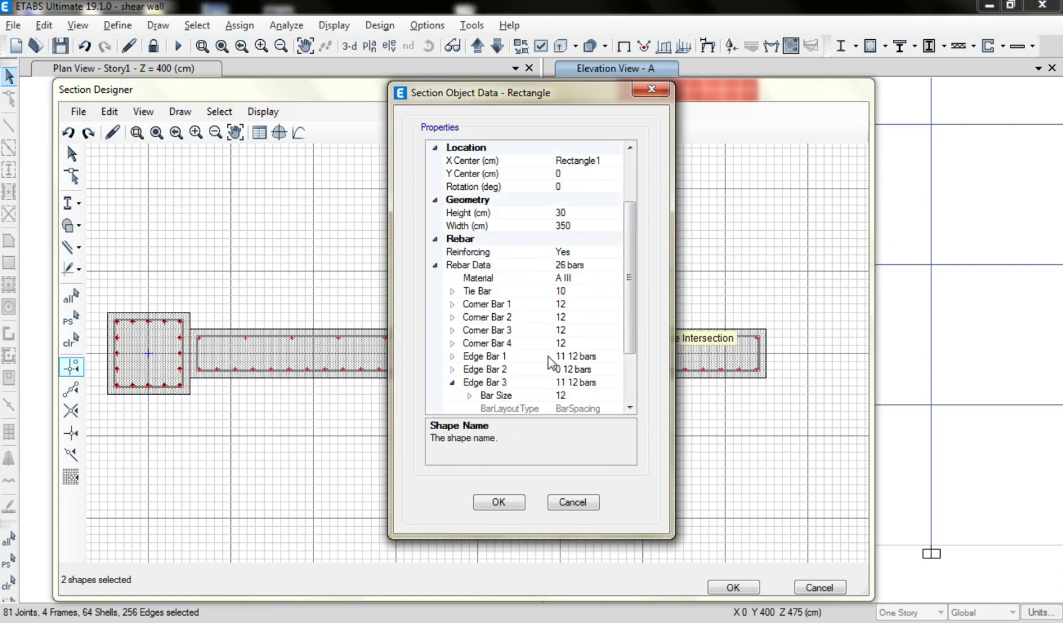
click(501, 501)
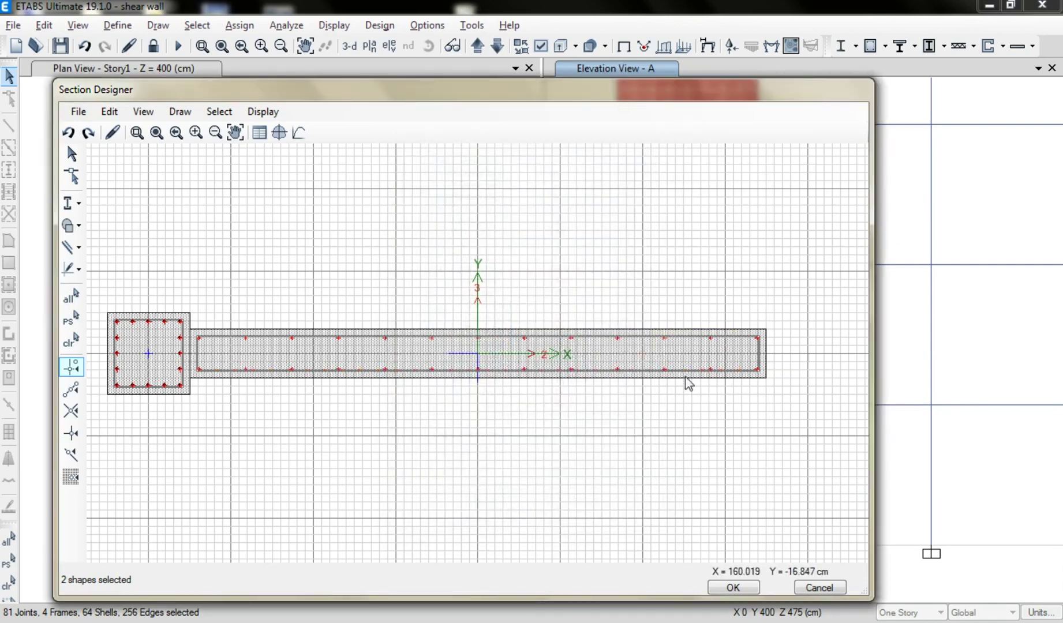
Mirror the boundary column at X = -200 cm about the Y axis and save pier section PA-st2
click(161, 351)
click(109, 111)
click(139, 416)
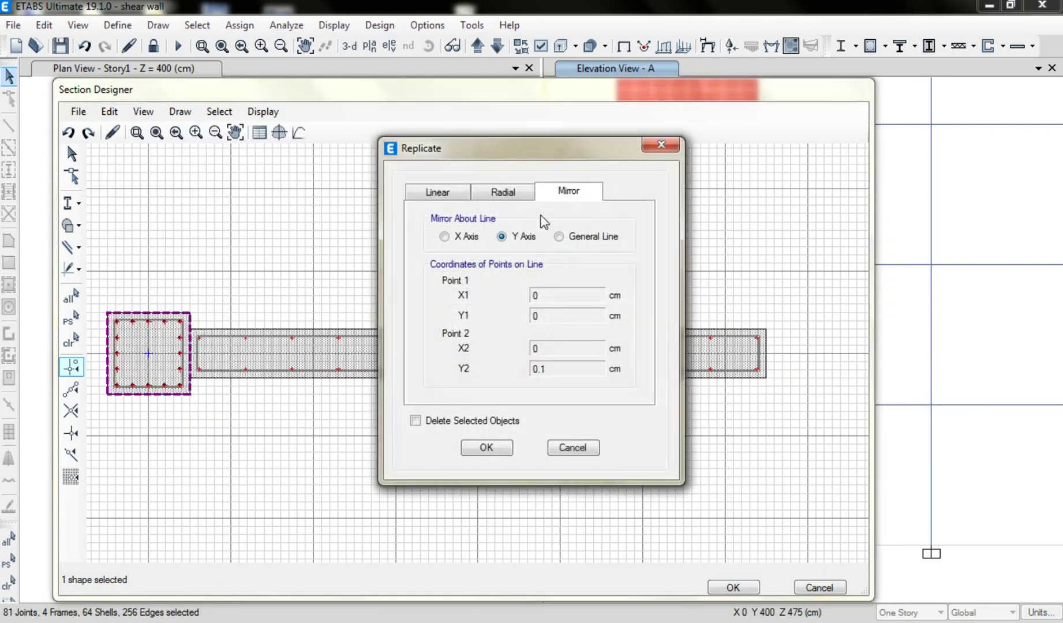
click(495, 453)
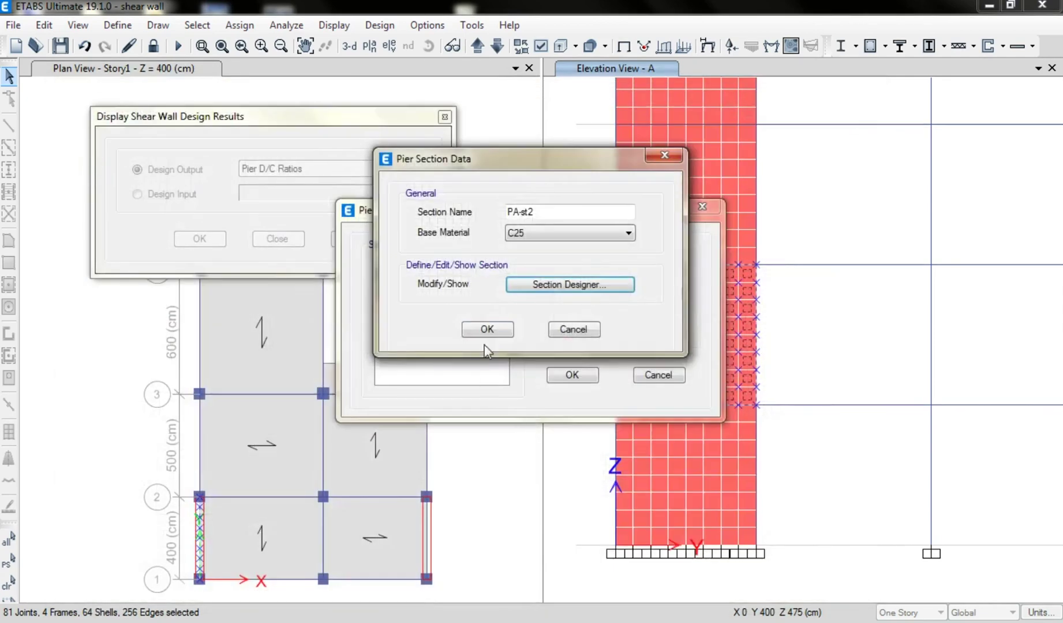
key(Return)
click(570, 376)
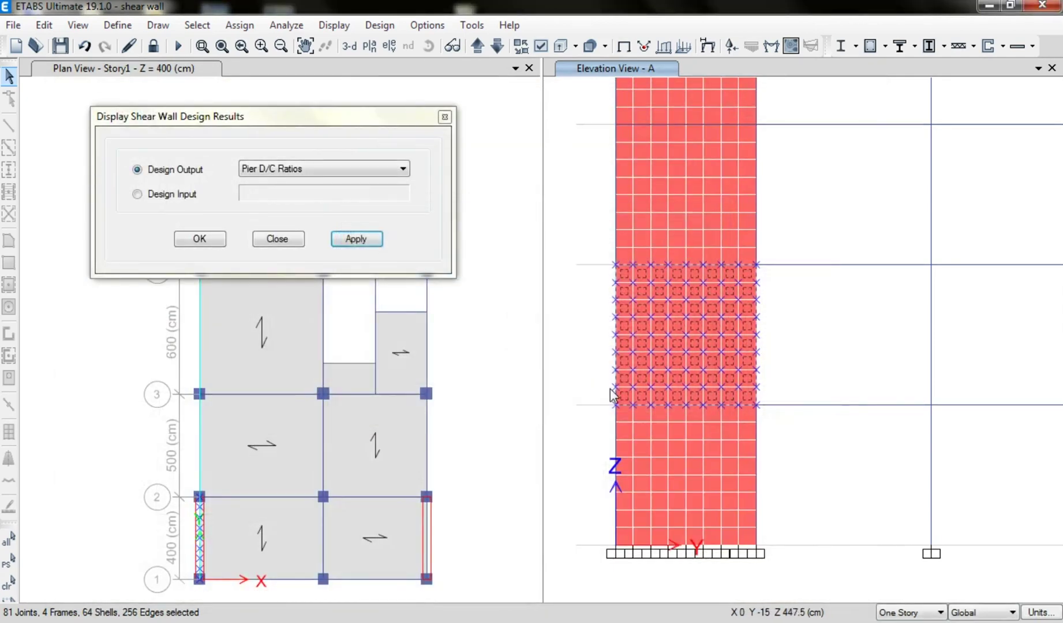
Assign general reinforcing section PA-st2 at the bottom and top of the selected Story2 pier, with reinforcement to be checked
click(1003, 45)
mouse_move(992, 114)
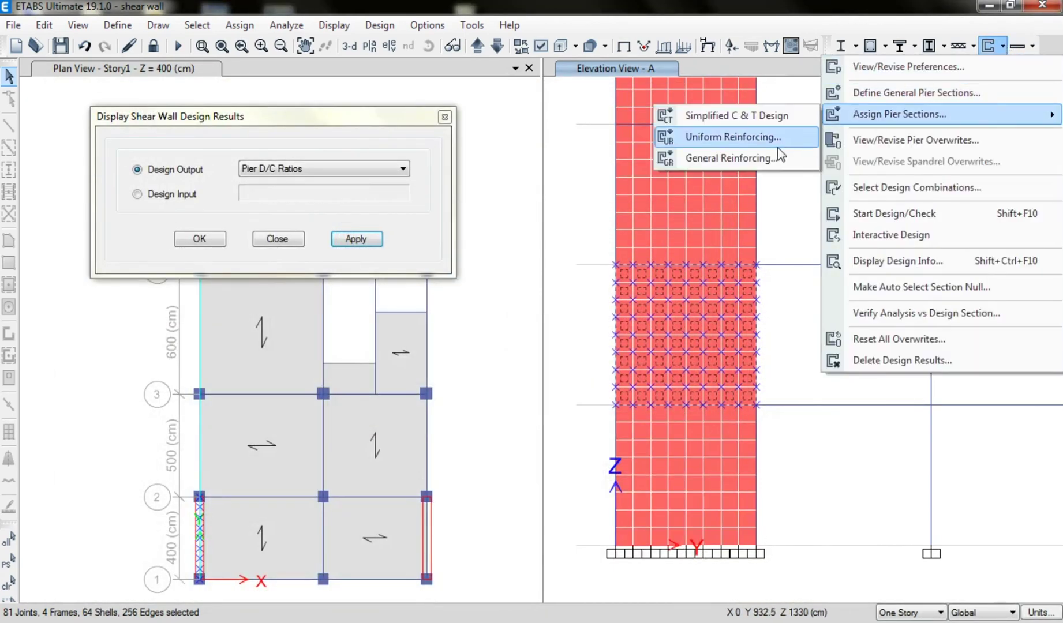
click(779, 157)
click(476, 259)
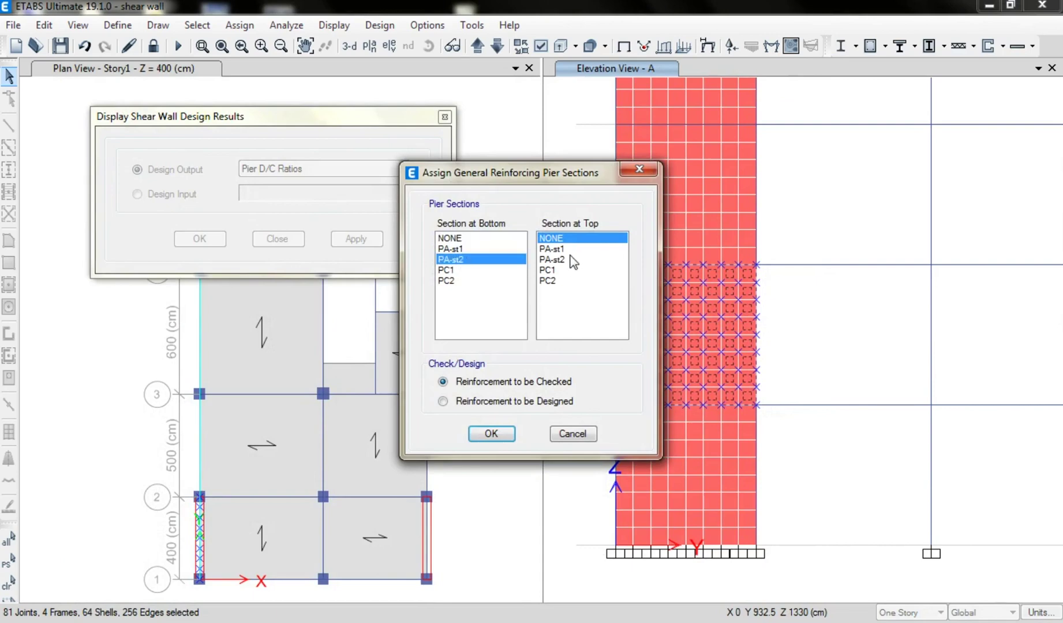
click(572, 259)
click(512, 433)
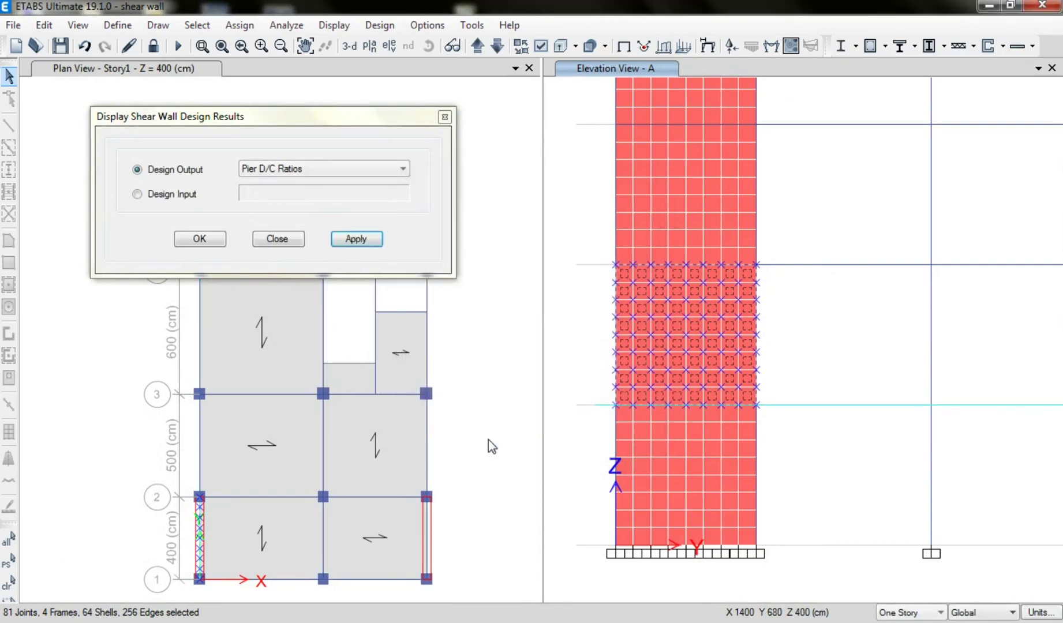
Run the shear wall check on Story2, repeat it for the Story1 and Story2 walls together, and display the pier D/C ratios
click(987, 48)
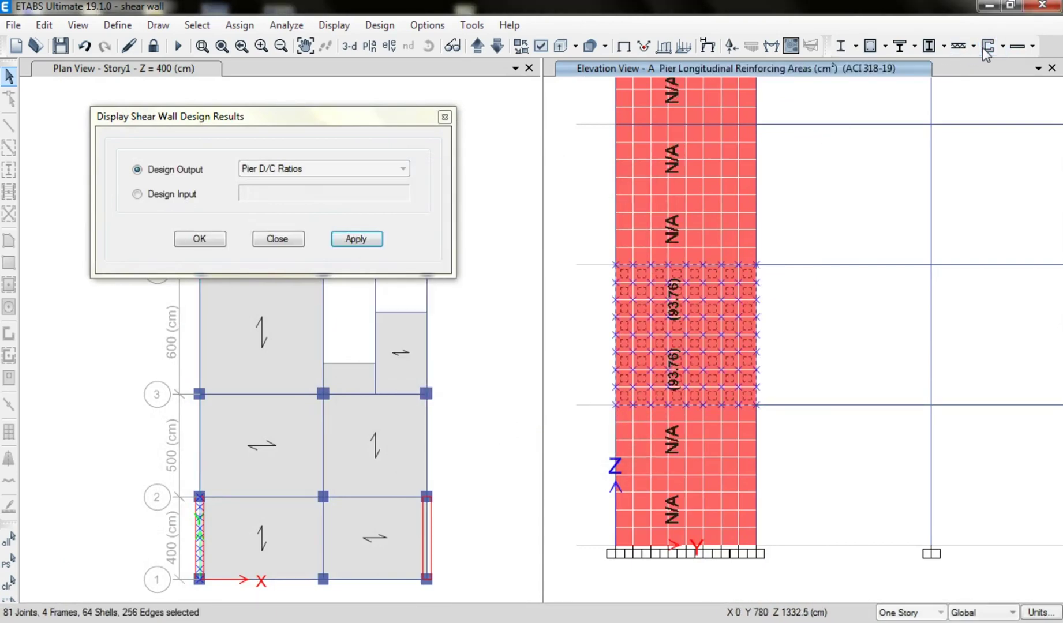
click(356, 240)
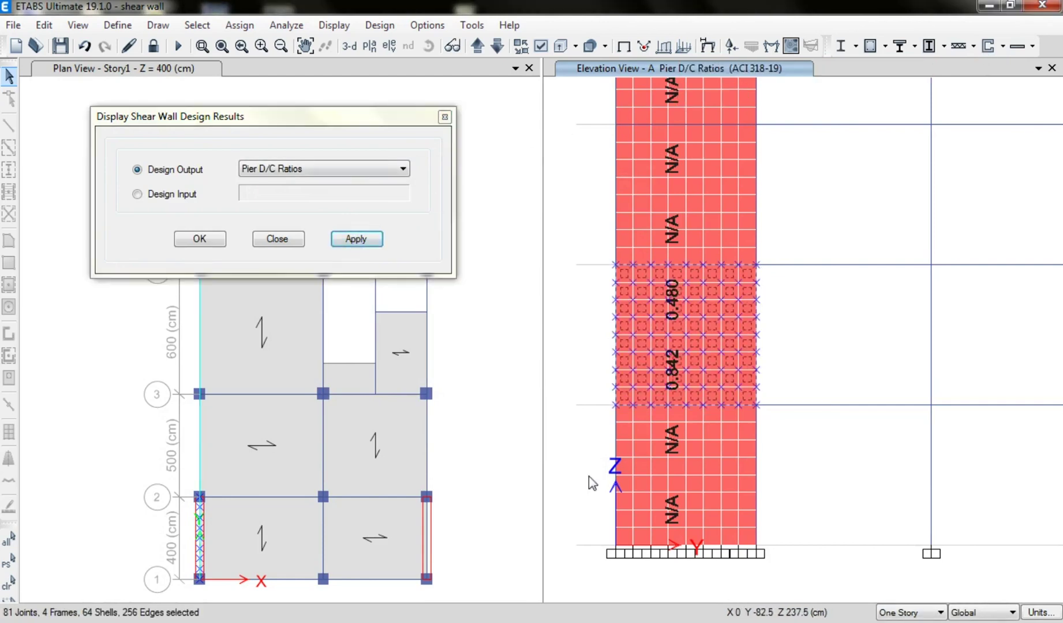
drag(587, 565, 790, 257)
click(987, 48)
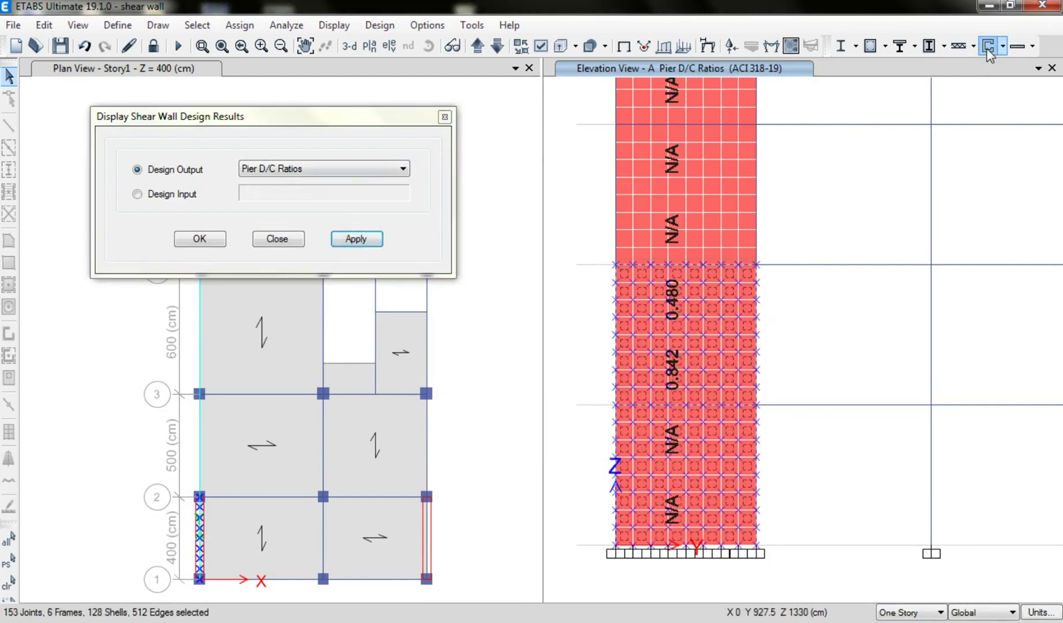
click(357, 238)
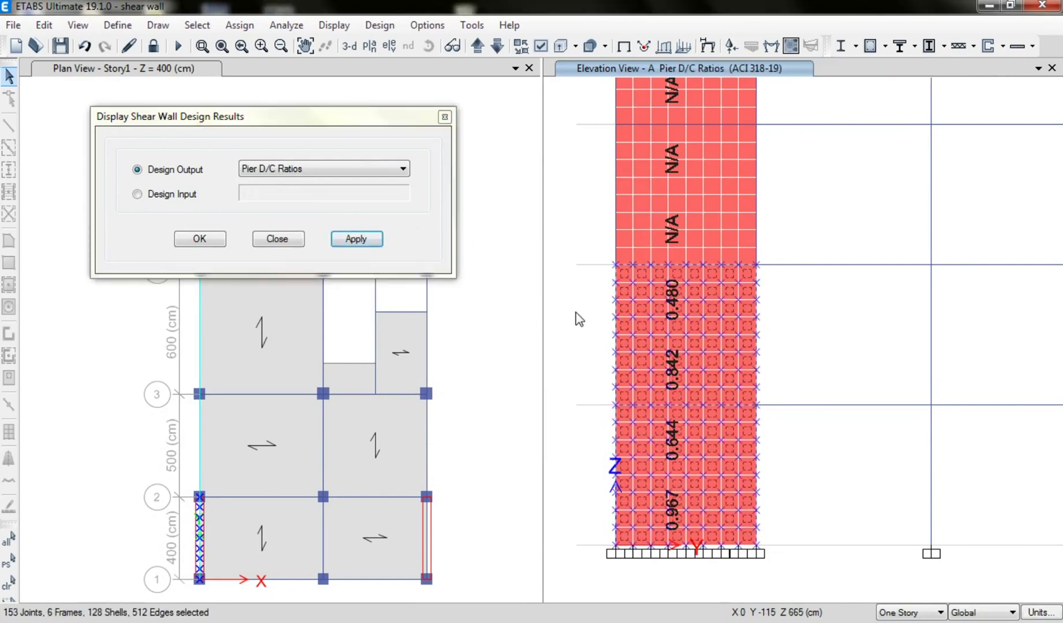
click(577, 311)
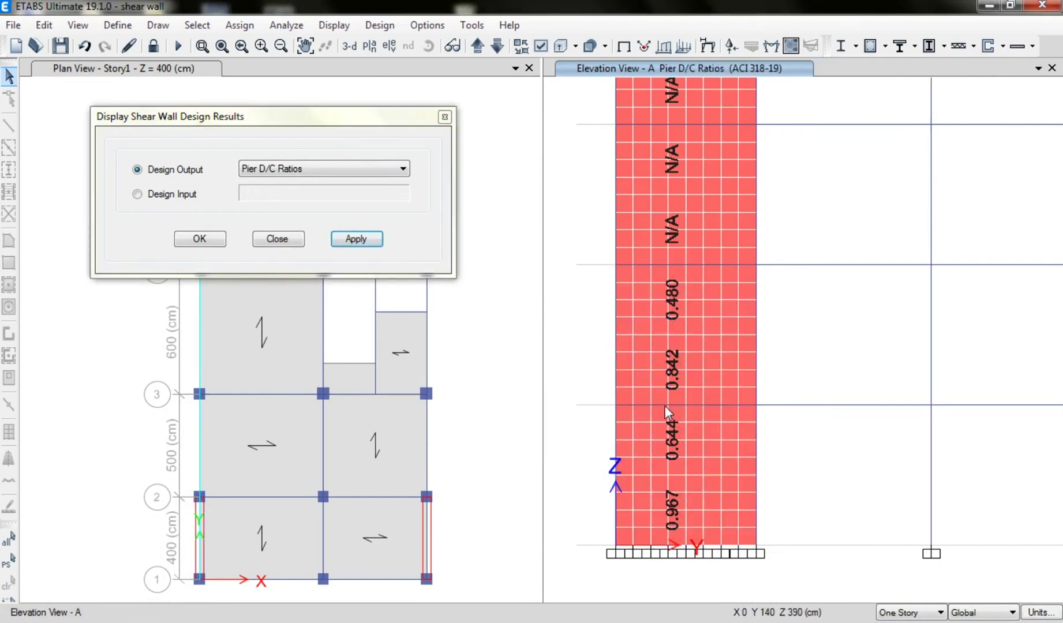
Check the section properties assigned to the Story3 boundary column and to the adjacent wall panel
right_click(619, 244)
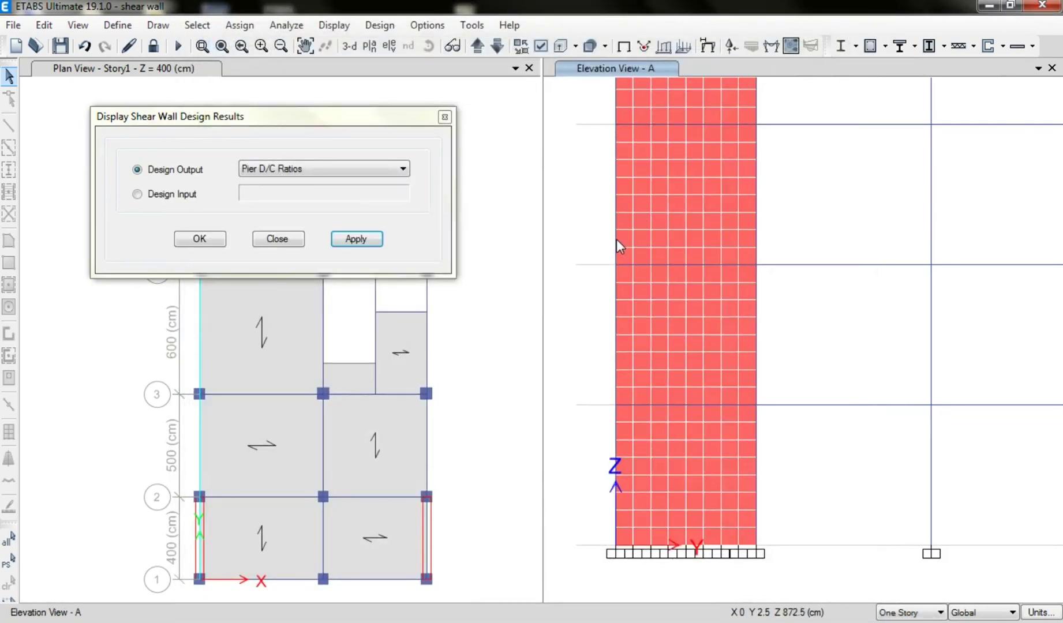
right_click(620, 244)
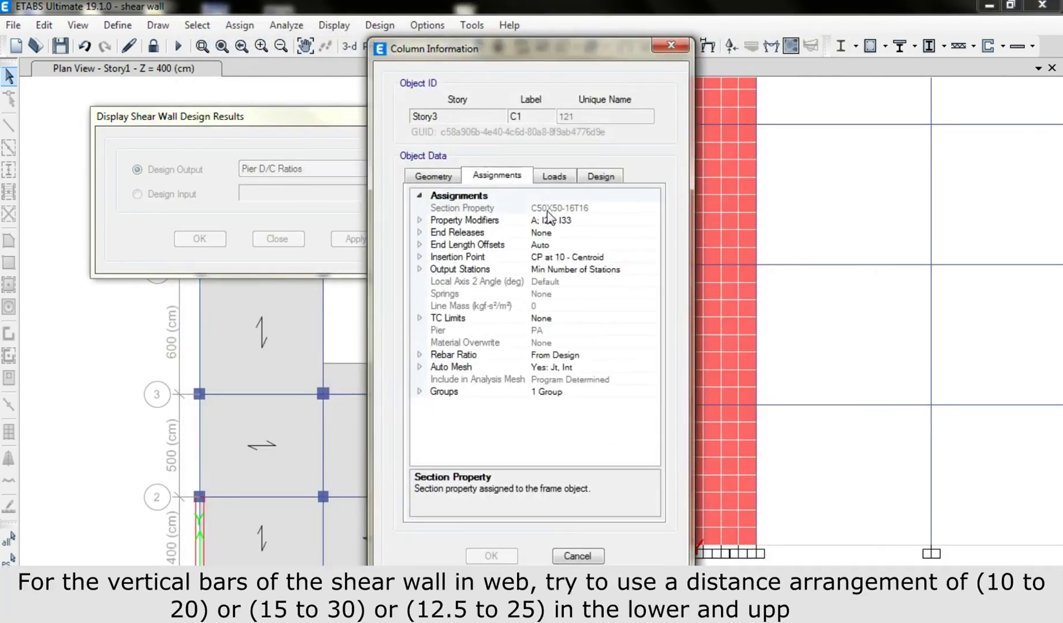
click(670, 45)
right_click(638, 242)
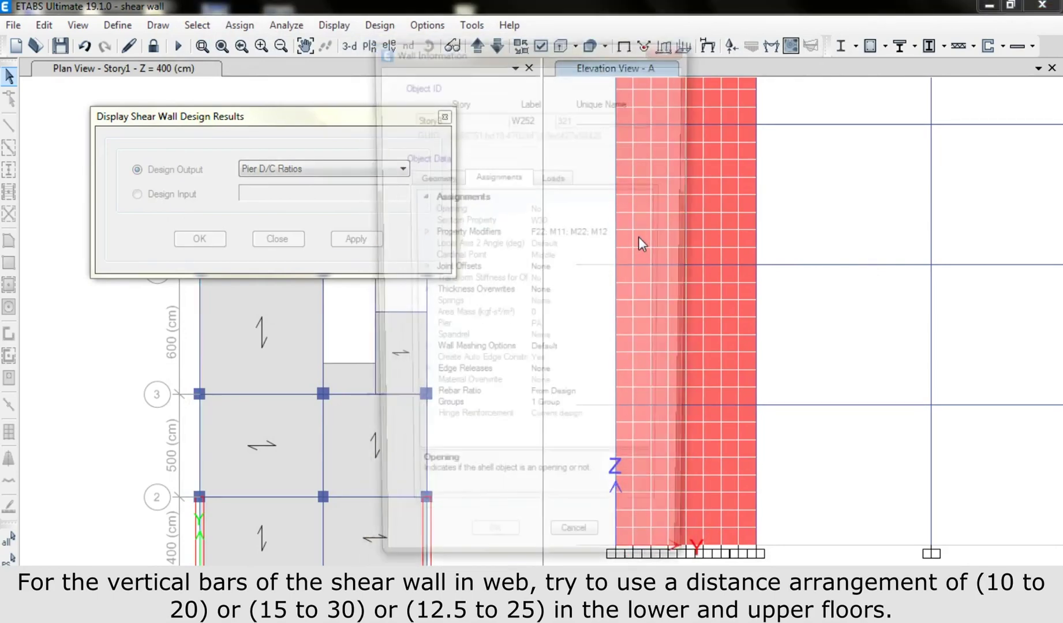
Select the Story3 wall pier and create pier section PA-st3 as a copy of PA-st2
click(670, 45)
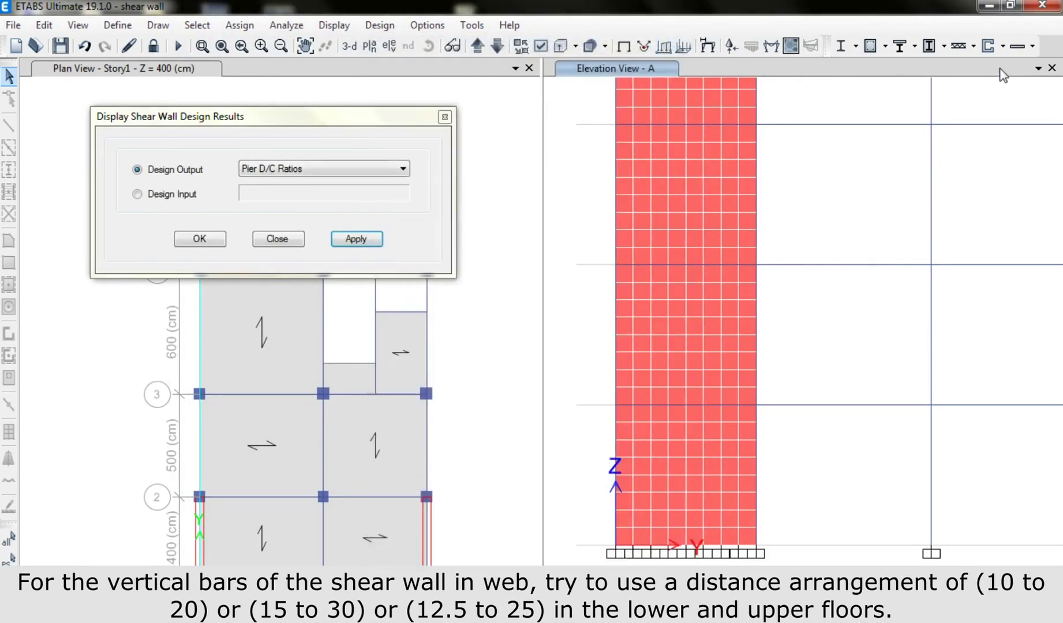
click(1005, 54)
click(629, 257)
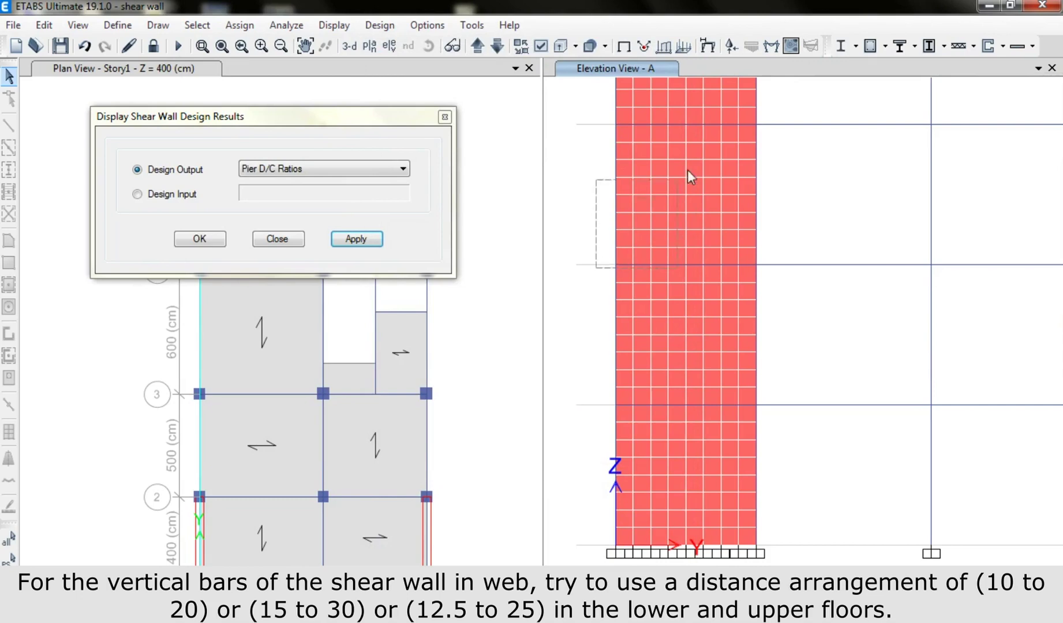
drag(596, 267, 765, 123)
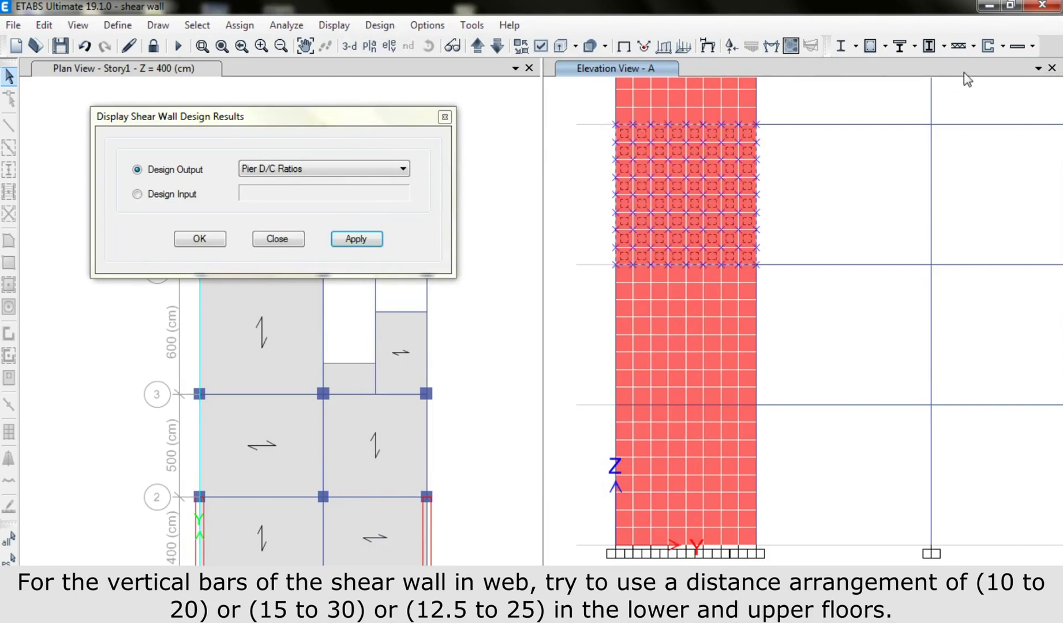
click(1004, 46)
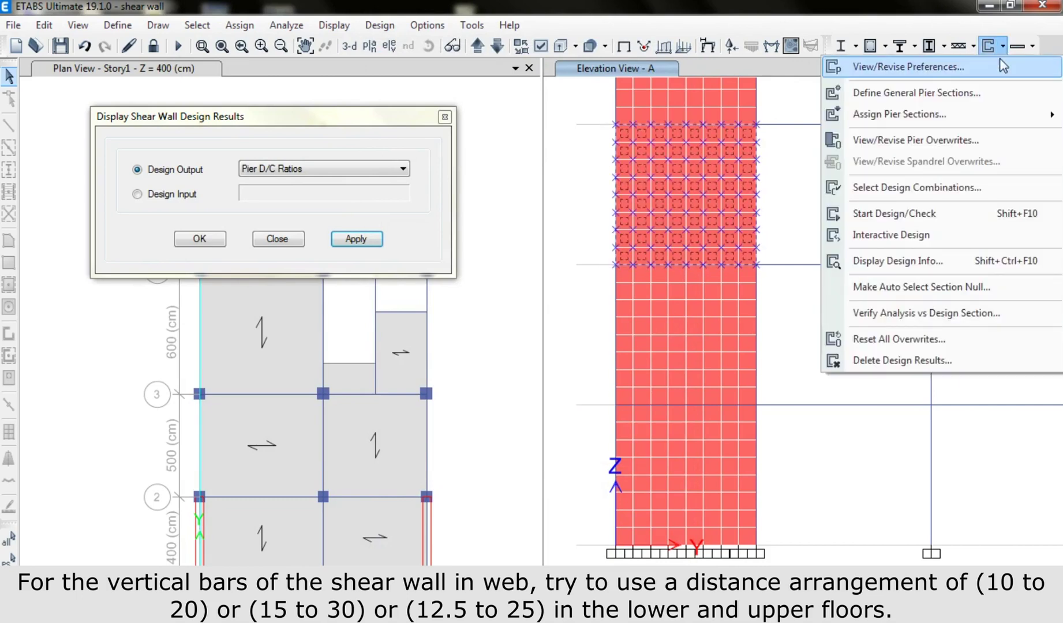
click(989, 96)
click(474, 273)
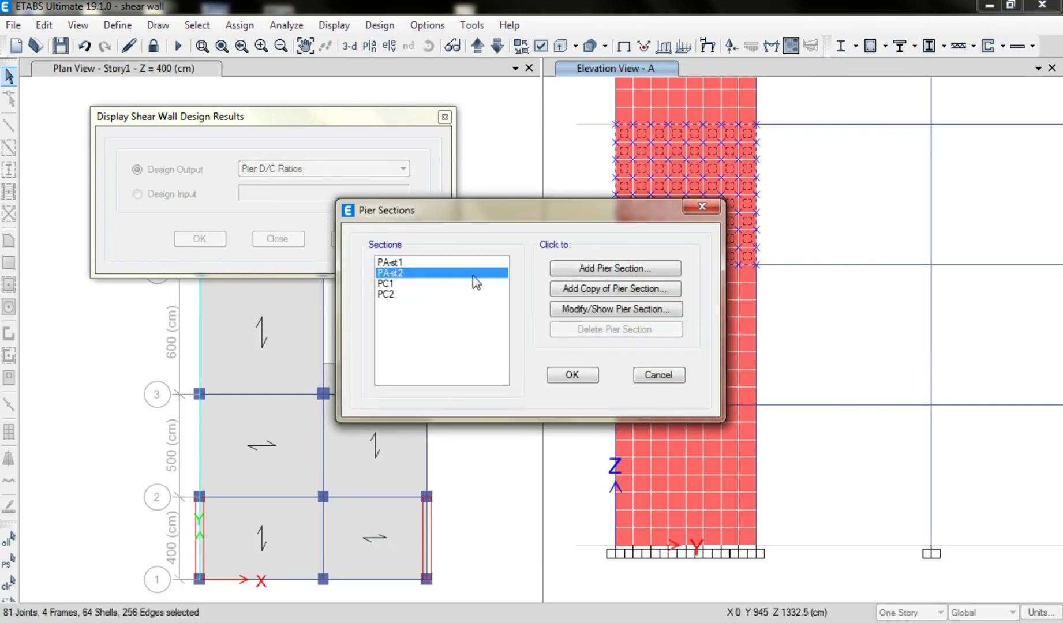
click(564, 289)
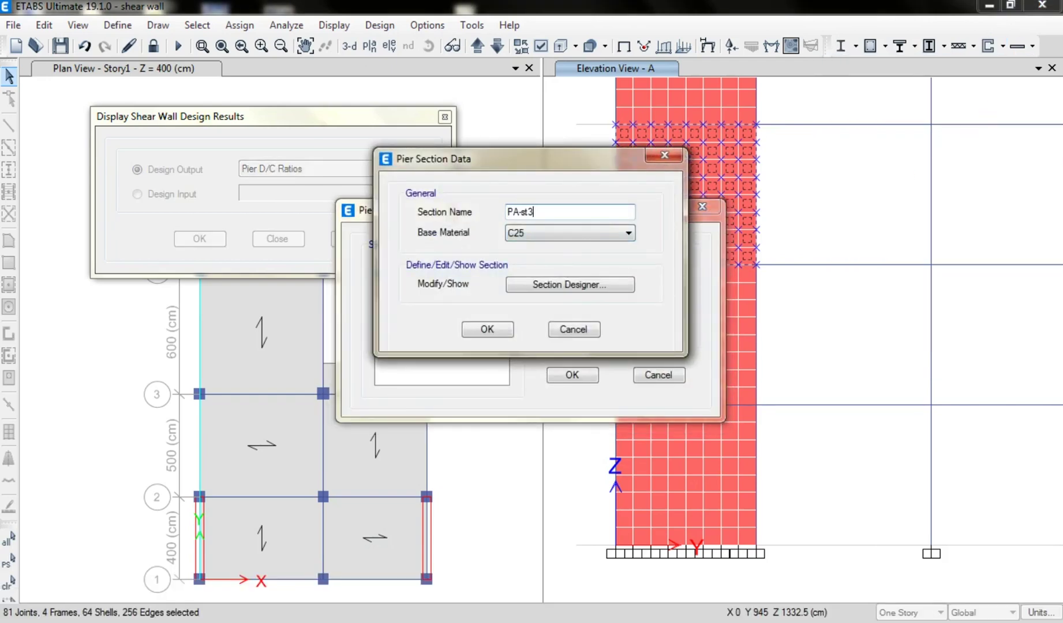
click(488, 331)
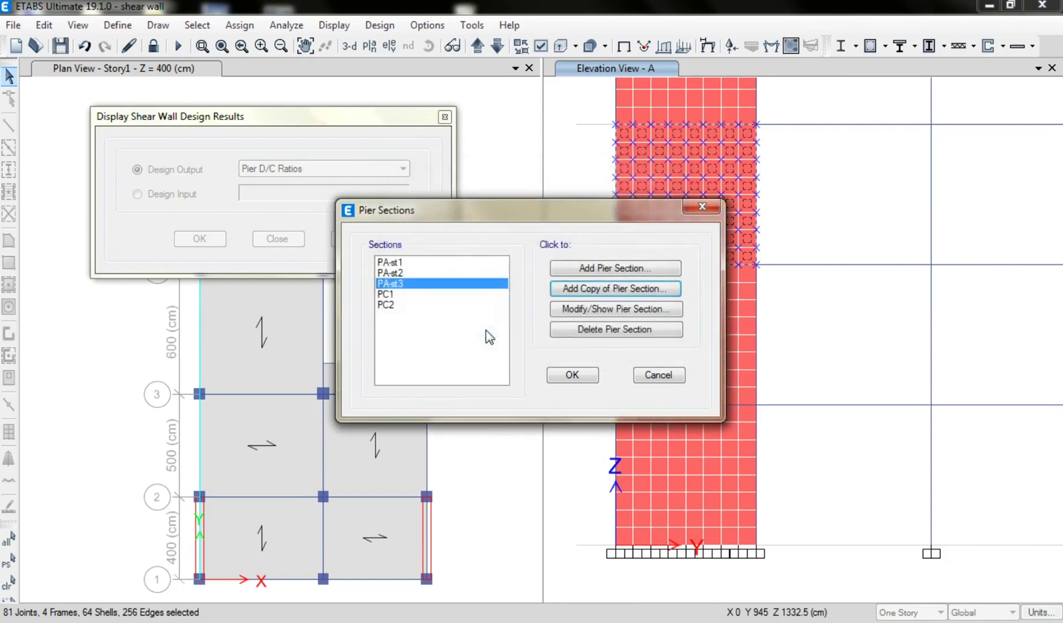
click(570, 375)
Assign general reinforcing section PA-st3 at the bottom and top of the Story3 pier, with reinforcement to be checked
click(1003, 46)
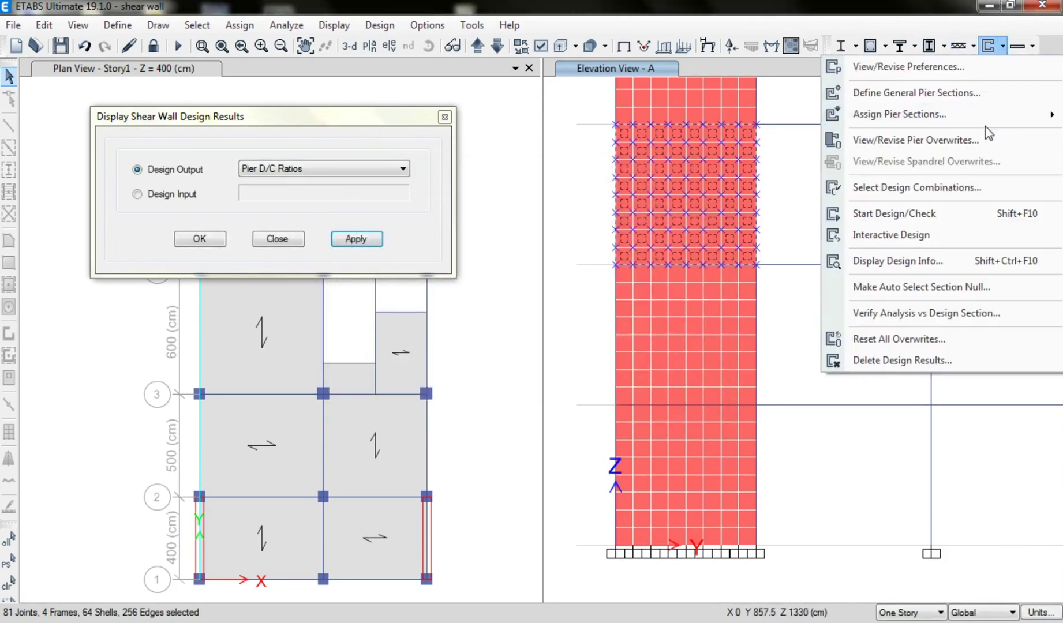
mouse_move(981, 118)
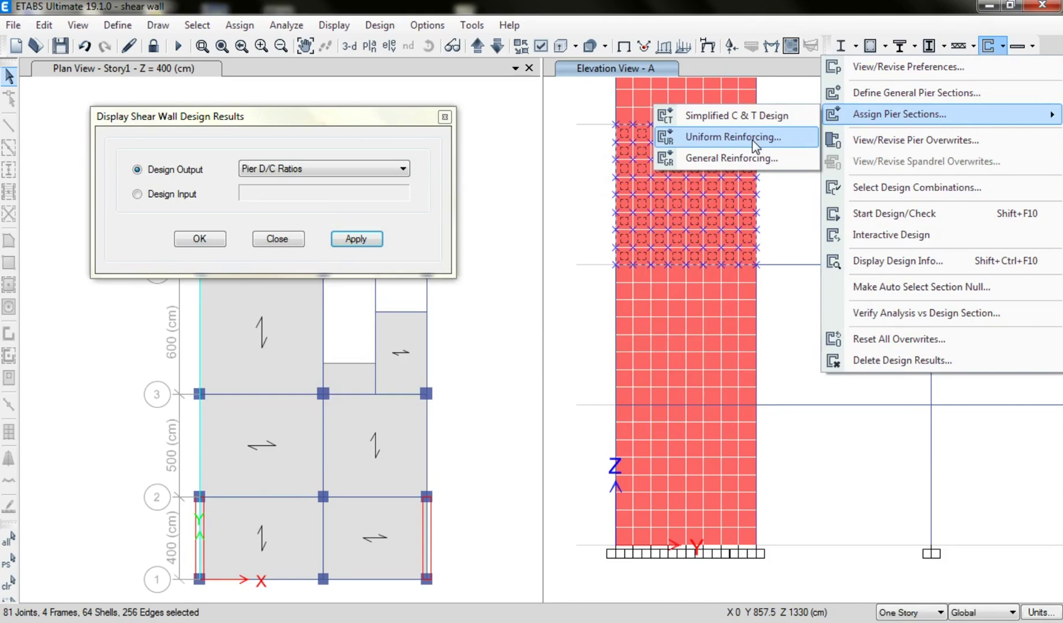
click(756, 158)
click(456, 270)
click(554, 270)
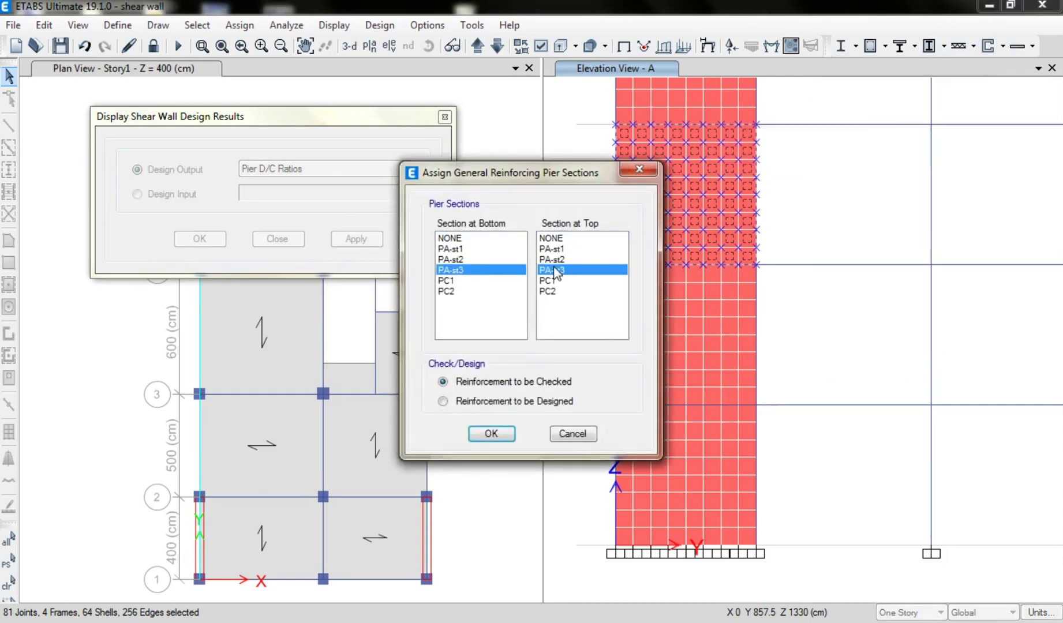
click(491, 433)
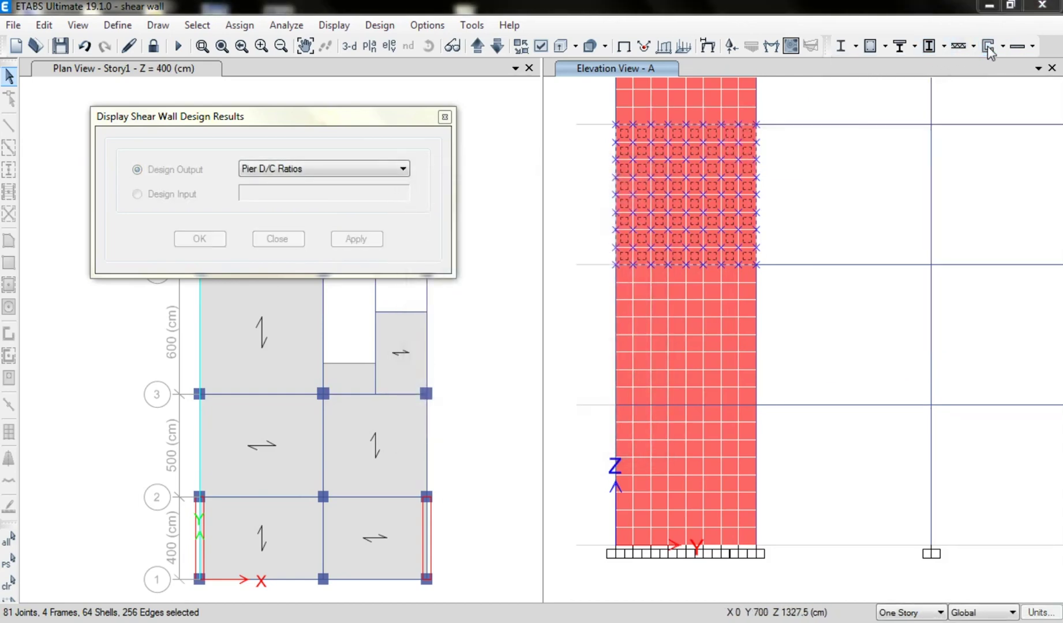
Run the shear wall check on Story3 and display the pier D/C ratios
click(356, 238)
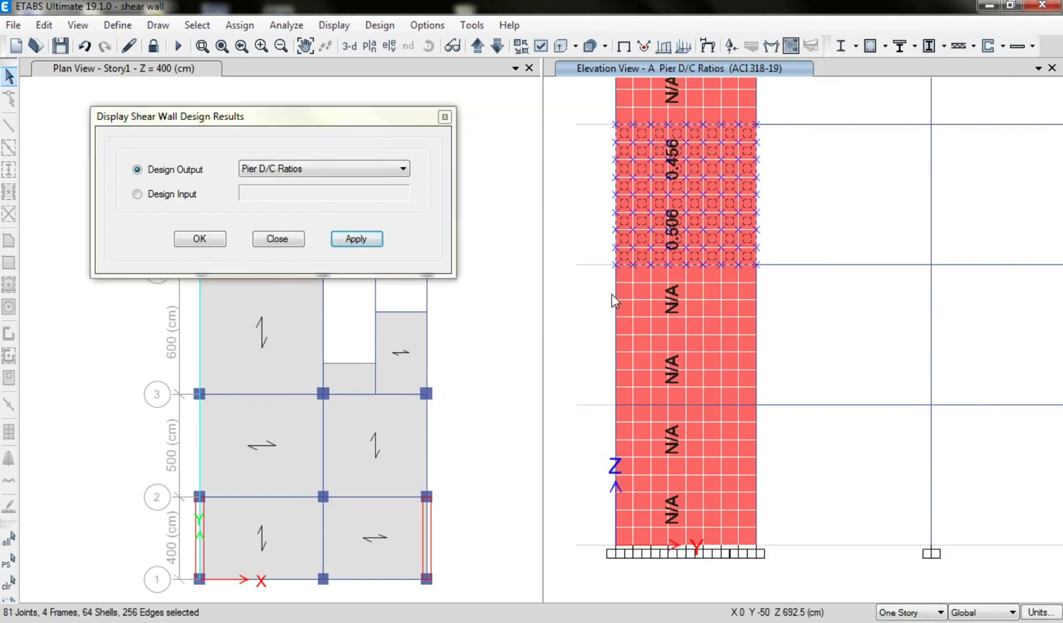
click(766, 218)
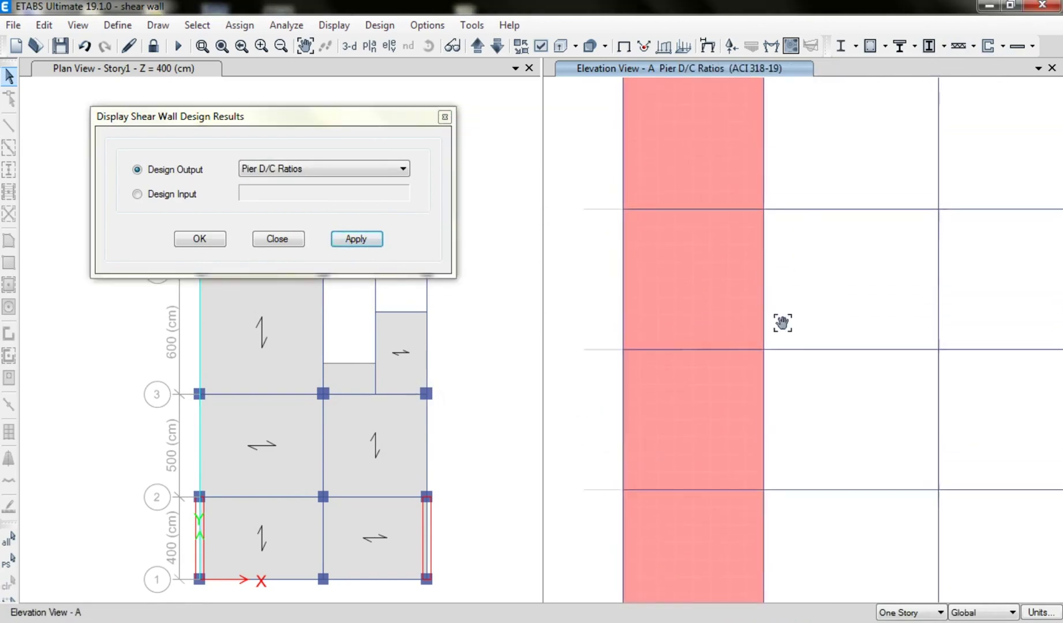
mouse_move(690, 381)
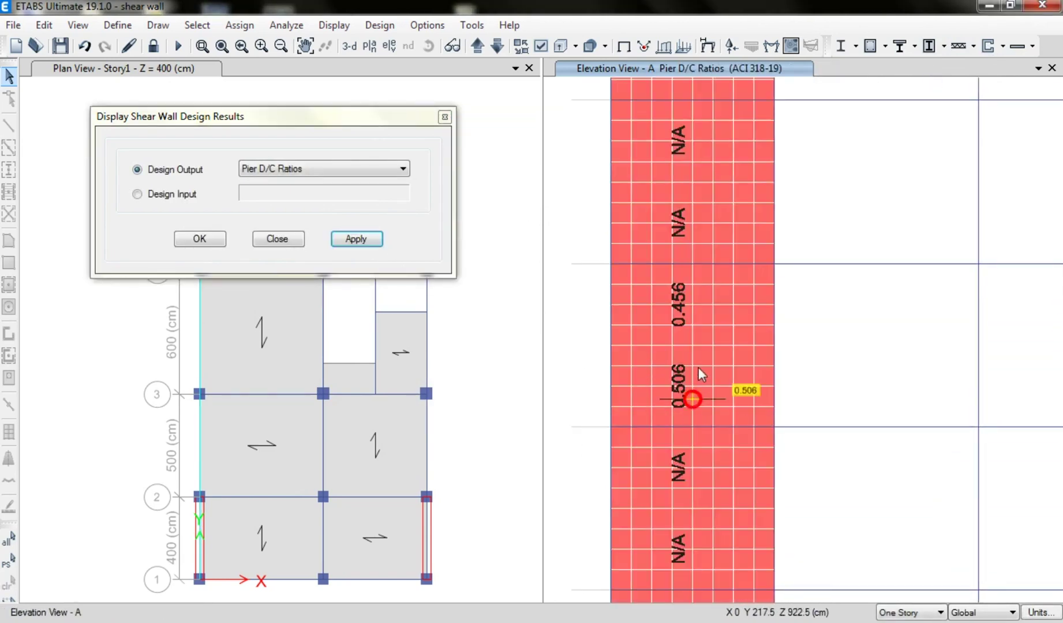
Reselect the Story3 pier and open pier section PA-st3 in Section Designer for editing
drag(604, 438, 800, 259)
click(996, 47)
click(947, 93)
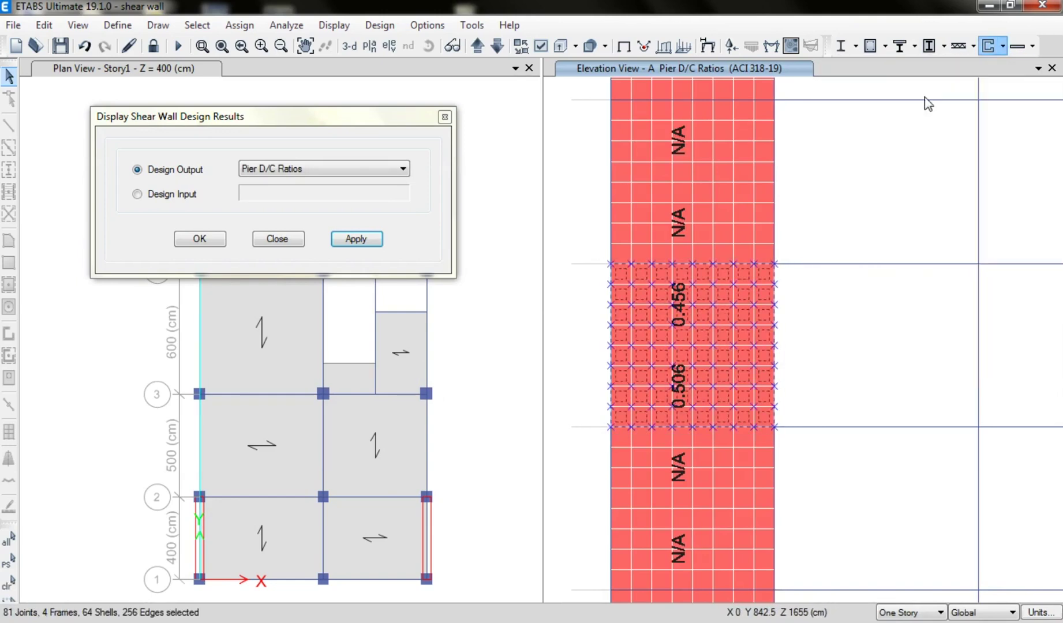
click(389, 284)
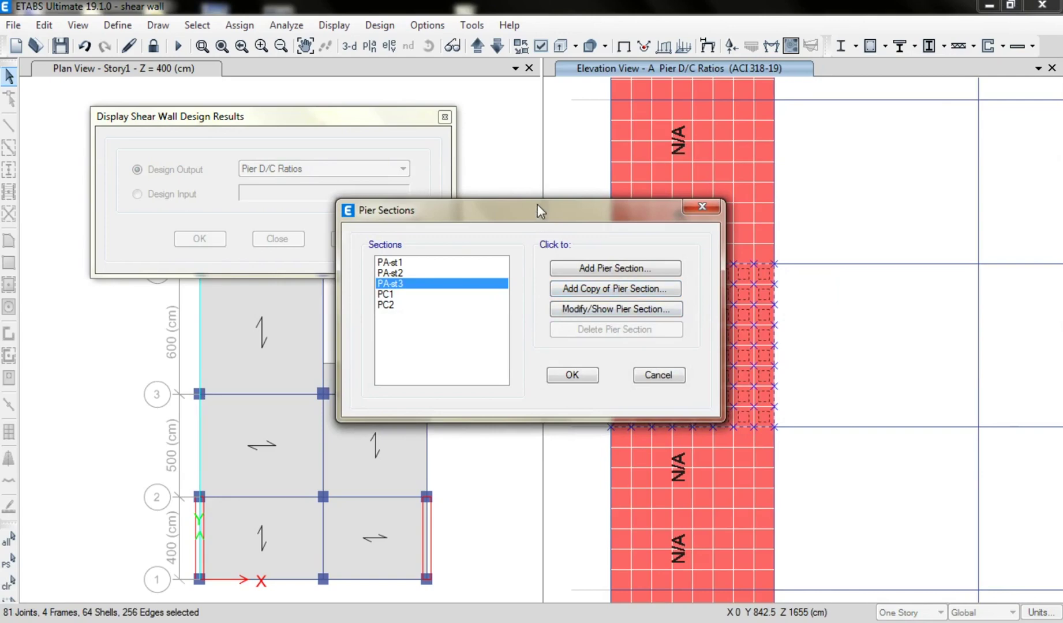
drag(539, 210, 290, 169)
click(316, 269)
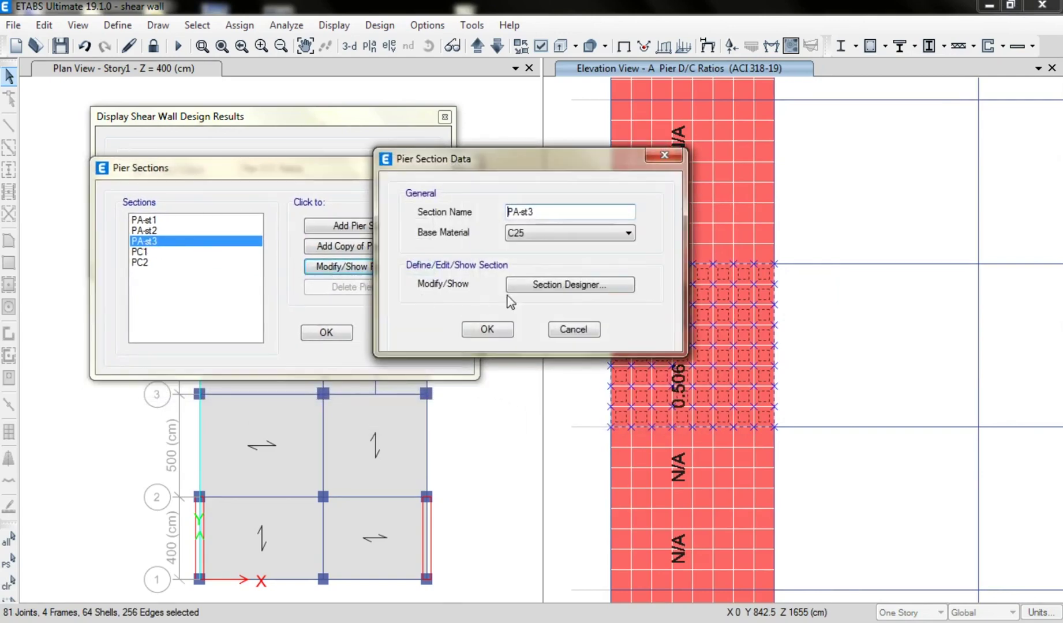
drag(503, 166, 206, 235)
click(291, 355)
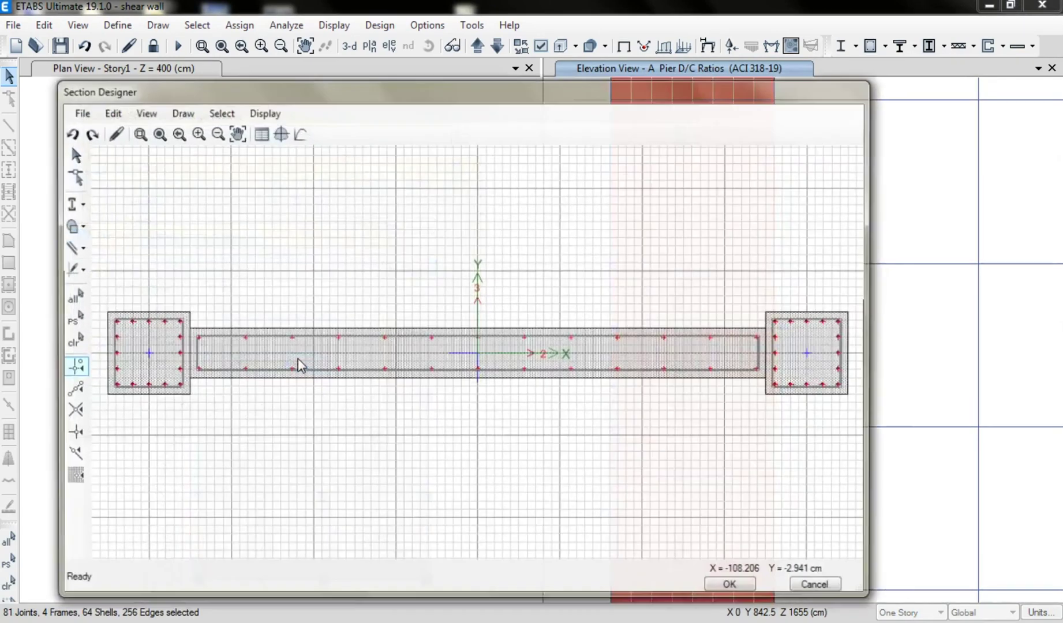
Set the number of bars to 2 for Edge Bar 1 and Edge Bar 2 of the boundary column at X = -200 cm
right_click(151, 364)
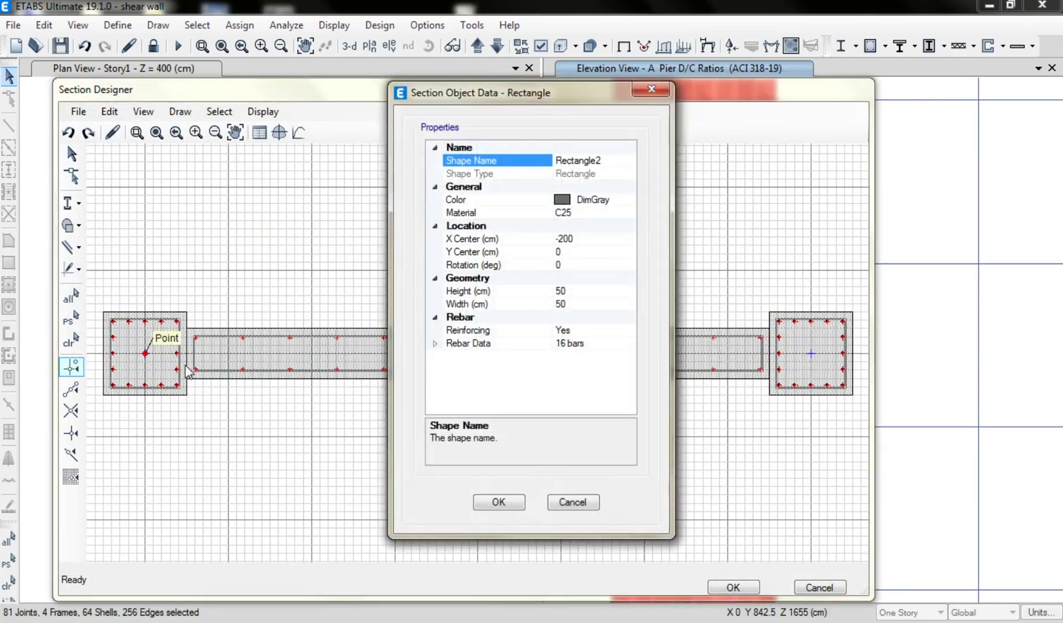
click(434, 344)
scroll(623, 398, down, 2)
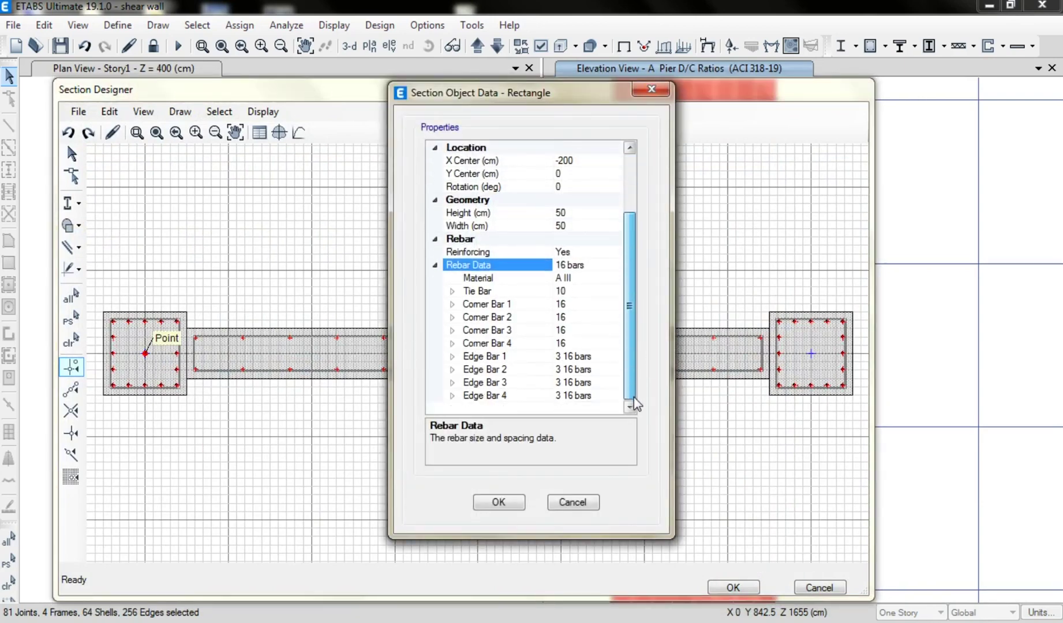
click(453, 357)
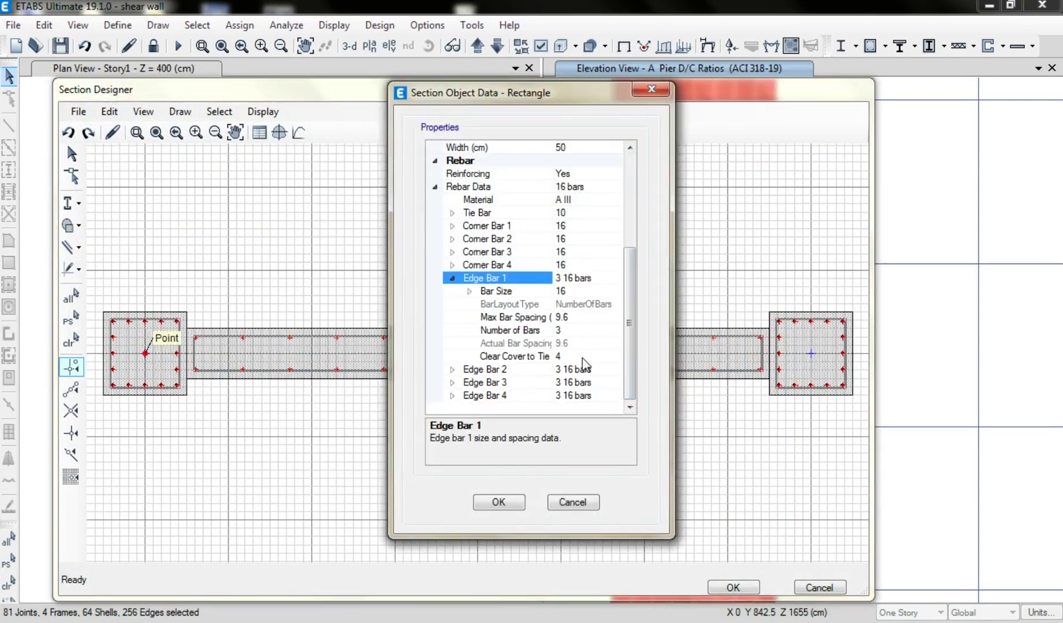
click(579, 334)
text(2)
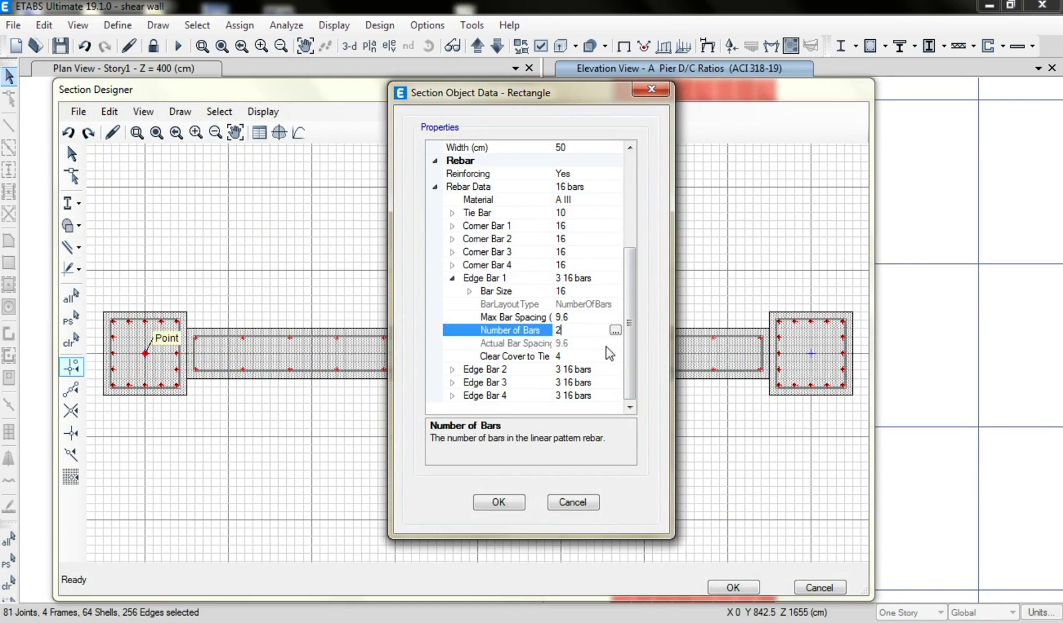
key(Return)
click(453, 369)
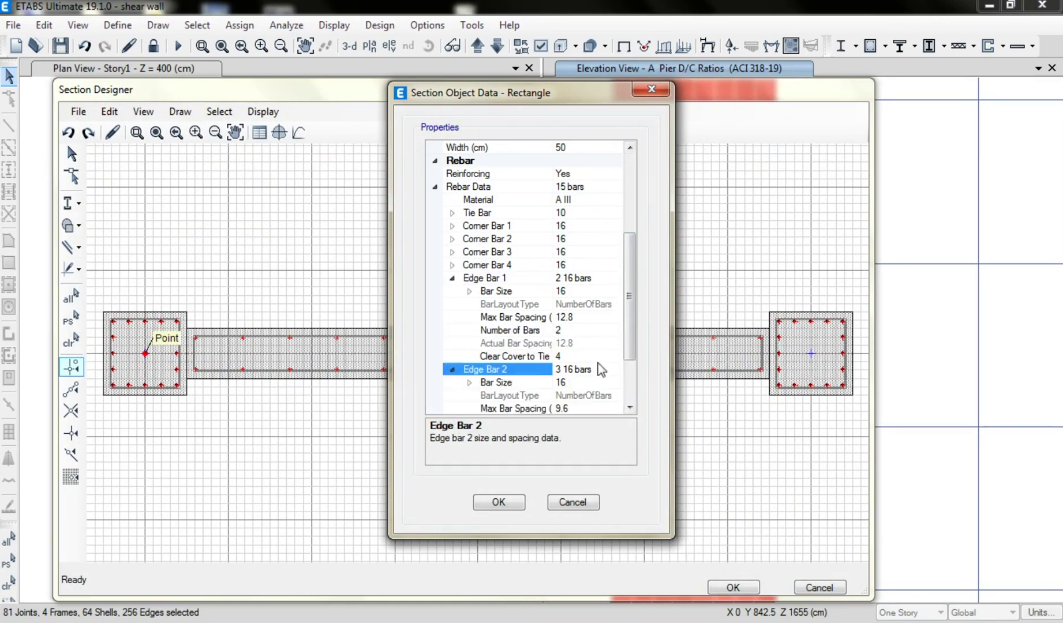
scroll(632, 389, down, 2)
click(557, 344)
text(2)
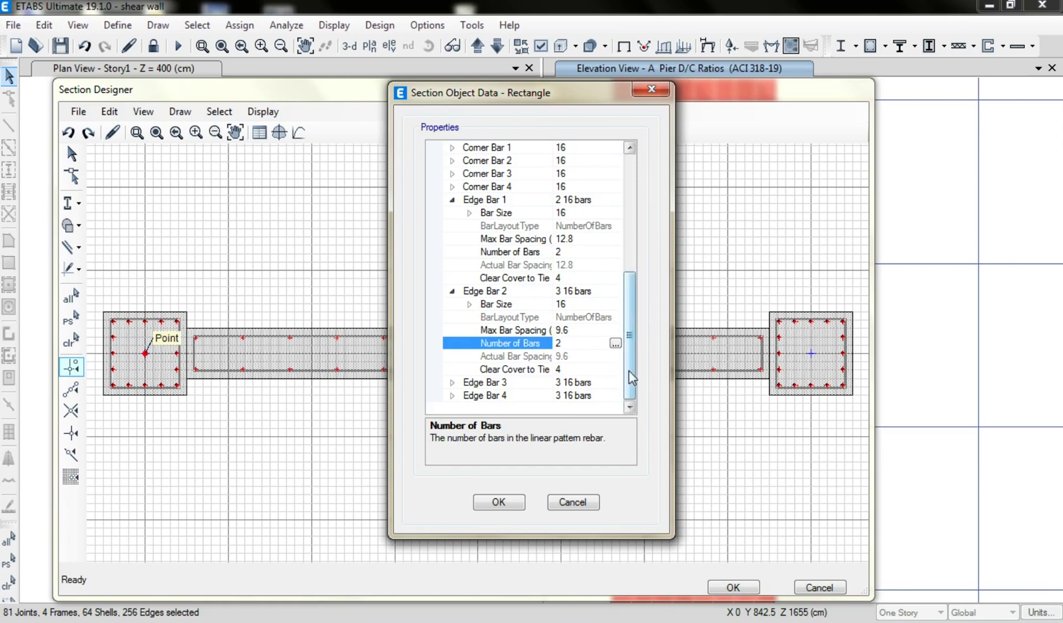
key(Return)
Set the number of bars to 2 for Edge Bar 3 and Edge Bar 4 of the same boundary column
click(453, 383)
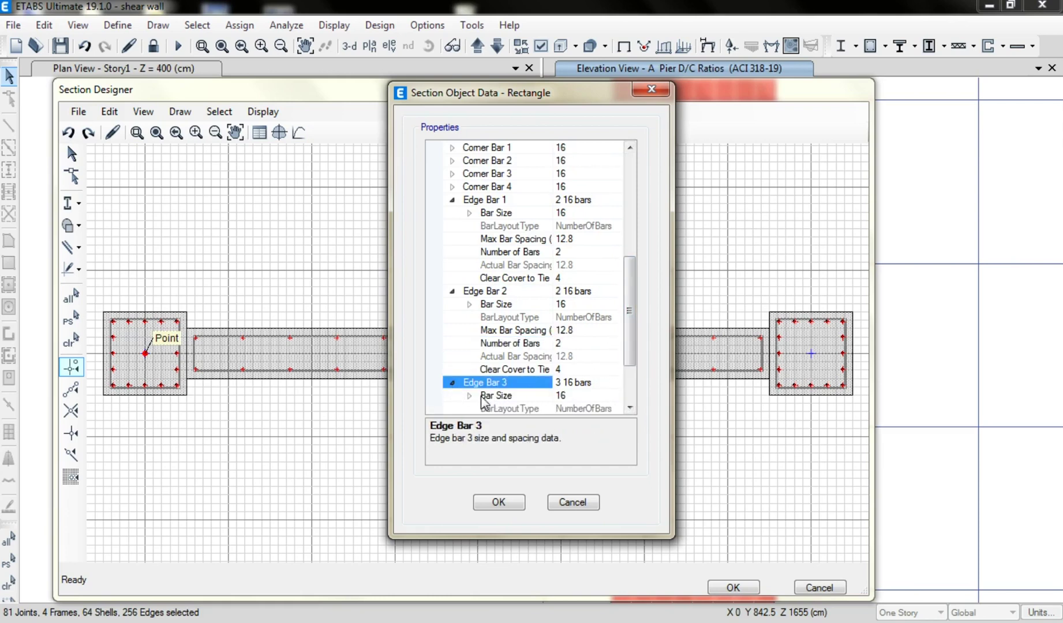
scroll(630, 365, down, 2)
click(559, 356)
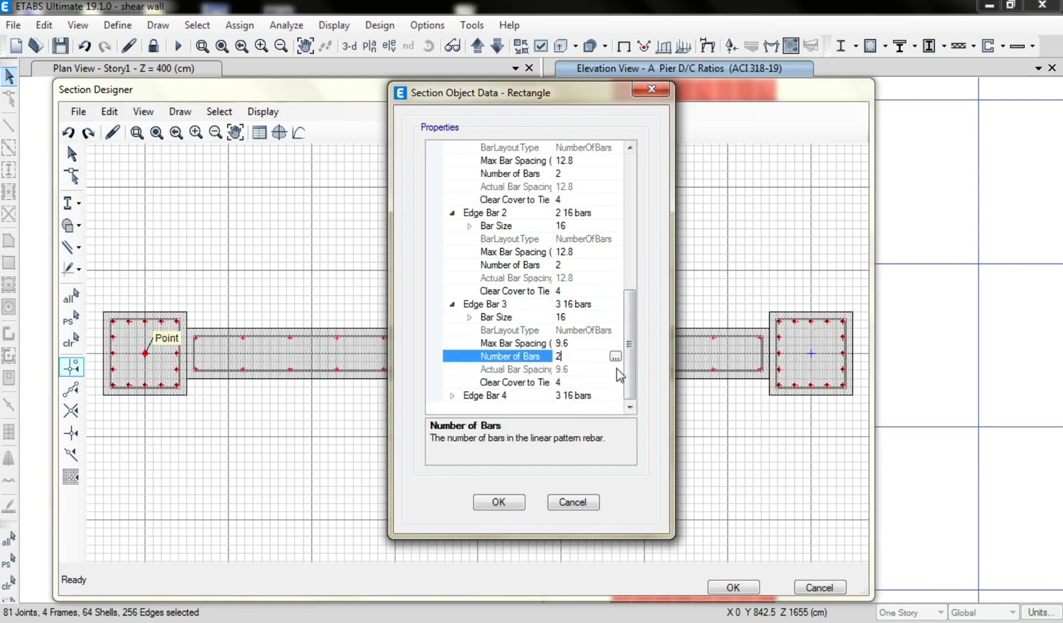
click(479, 397)
click(452, 396)
scroll(612, 392, down, 2)
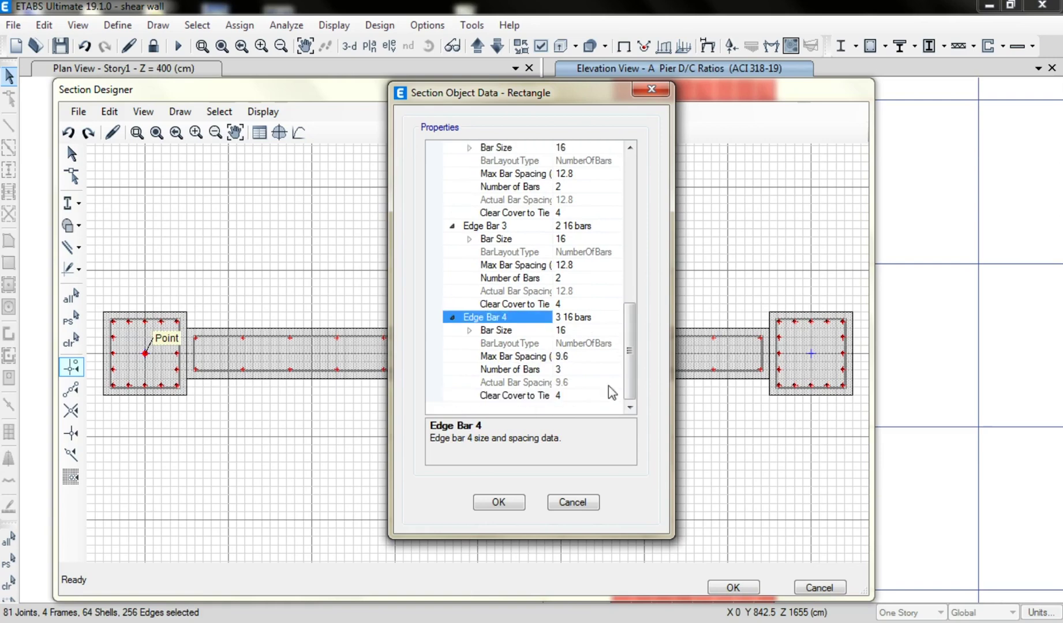
click(578, 365)
click(498, 502)
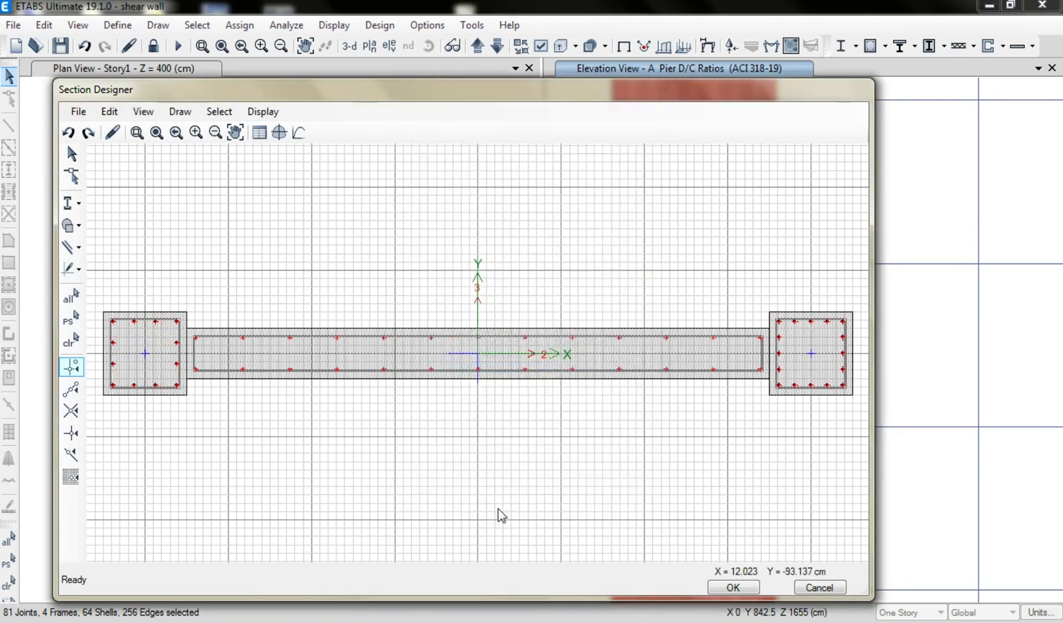
Replace the opposite boundary column with a copy of the edited column mirrored about the Y axis, and save pier section PA-st3
click(799, 372)
key(Delete)
click(167, 355)
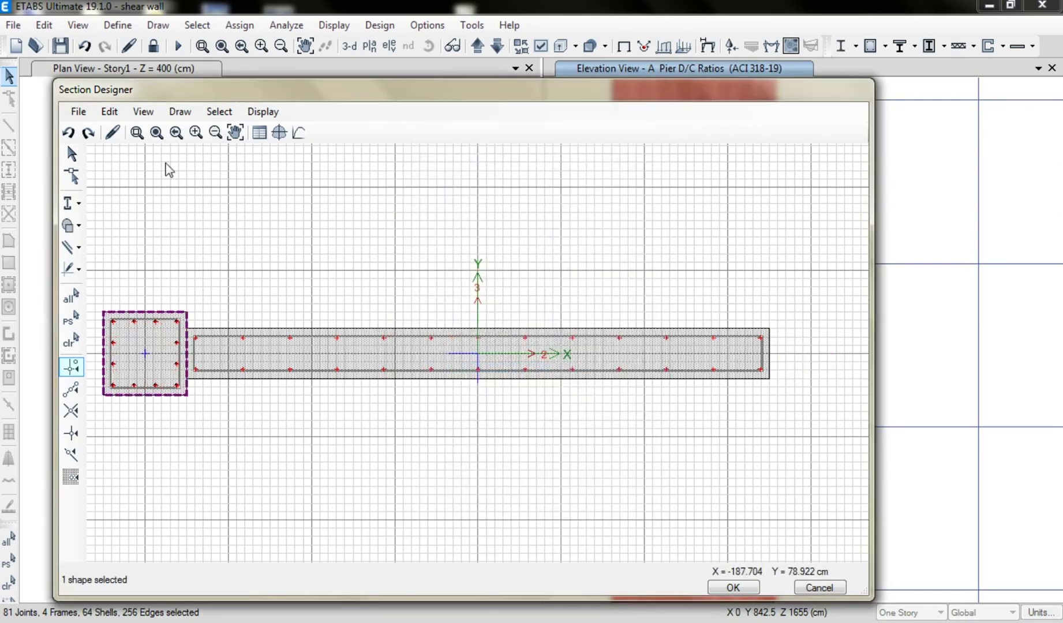
click(109, 111)
click(145, 415)
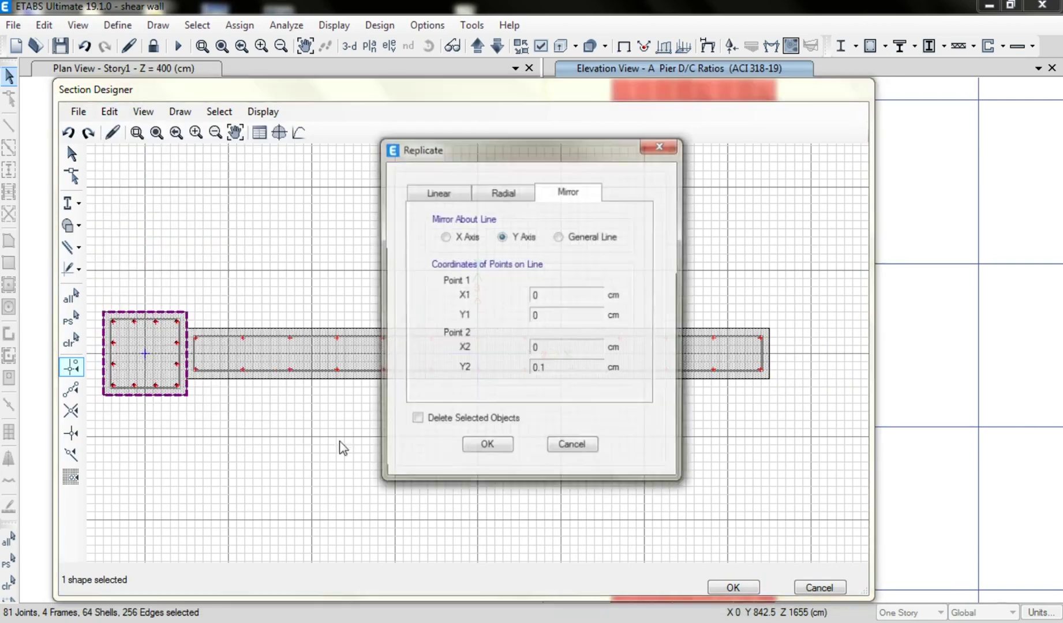
click(479, 452)
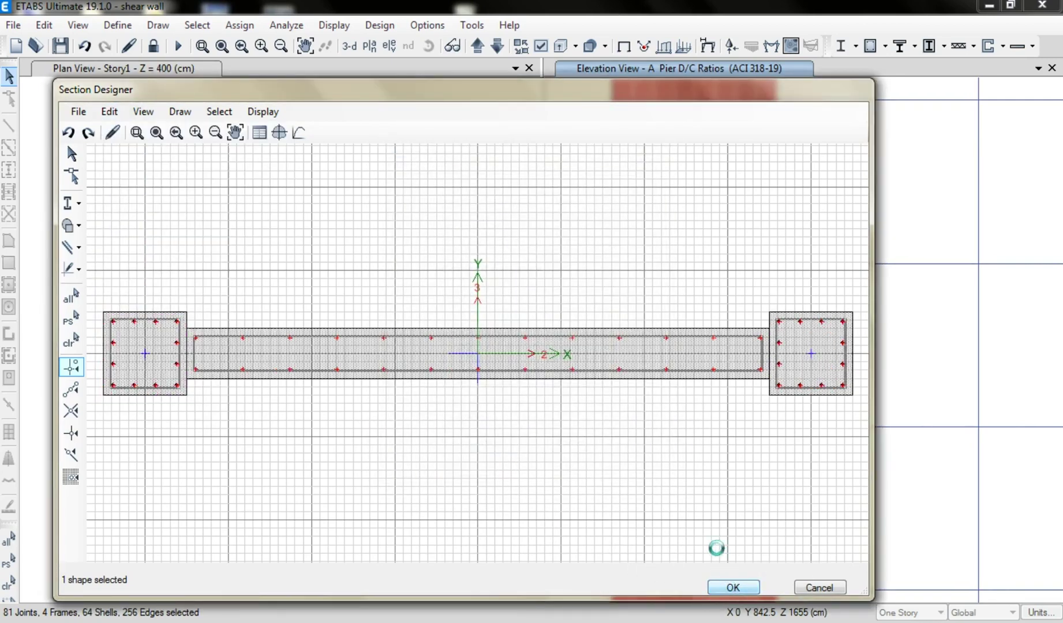
click(733, 587)
click(188, 406)
click(342, 337)
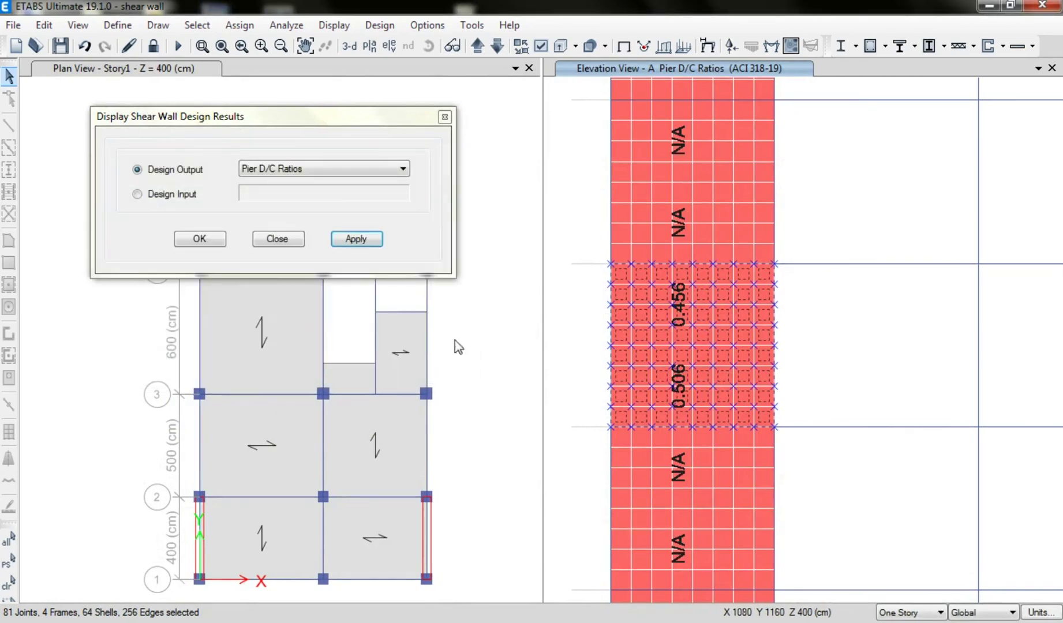
Reassign the revised PA-st3 section at the bottom and top of the Story3 pier and rerun the shear wall check
click(1003, 46)
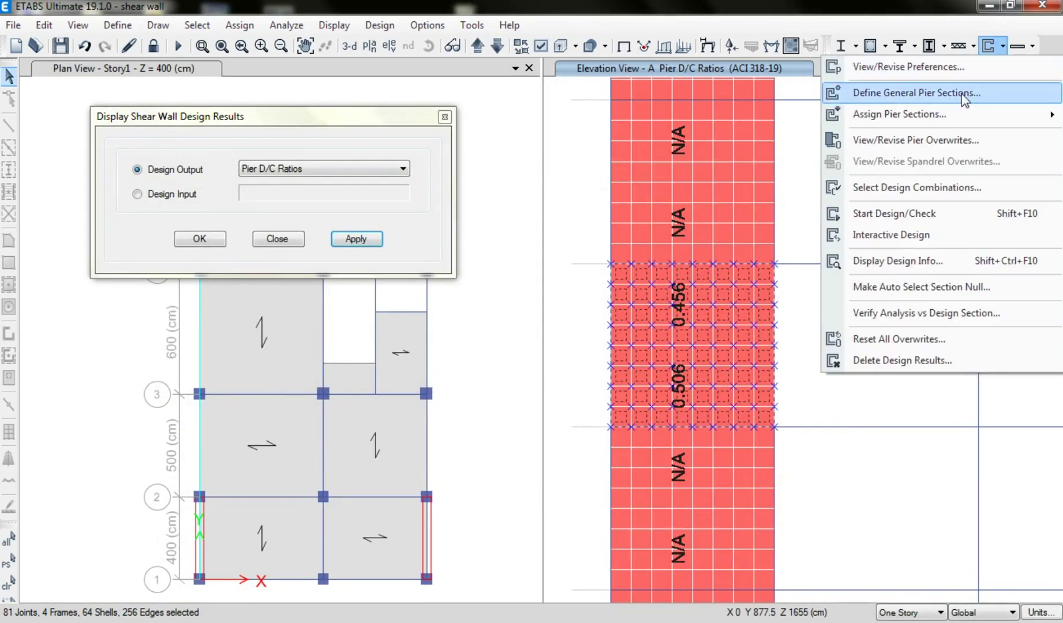
mouse_move(946, 114)
click(711, 220)
click(479, 270)
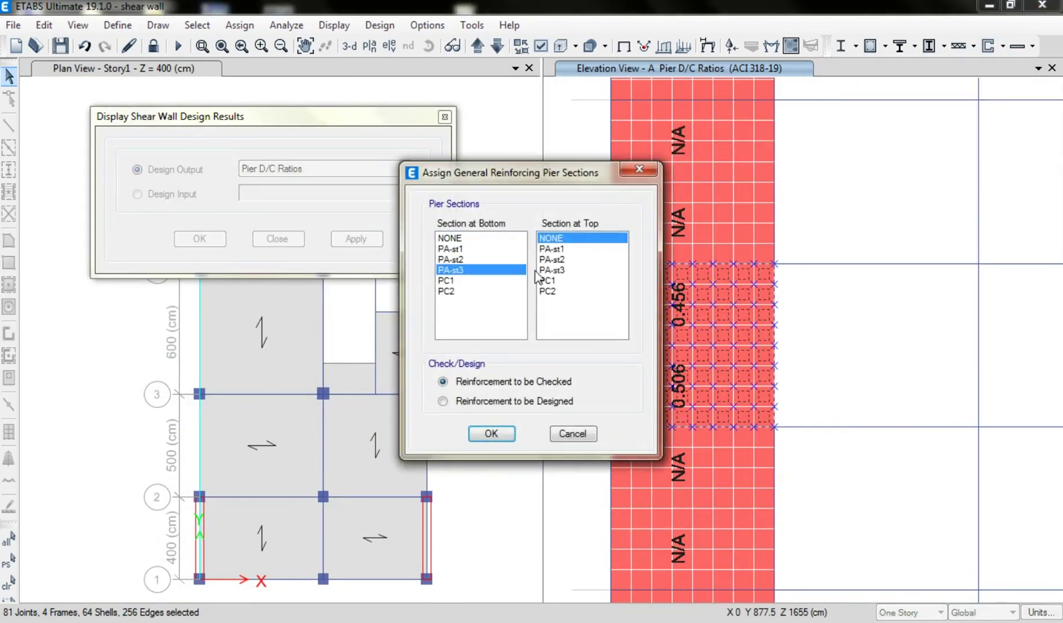
click(551, 270)
click(491, 434)
click(987, 46)
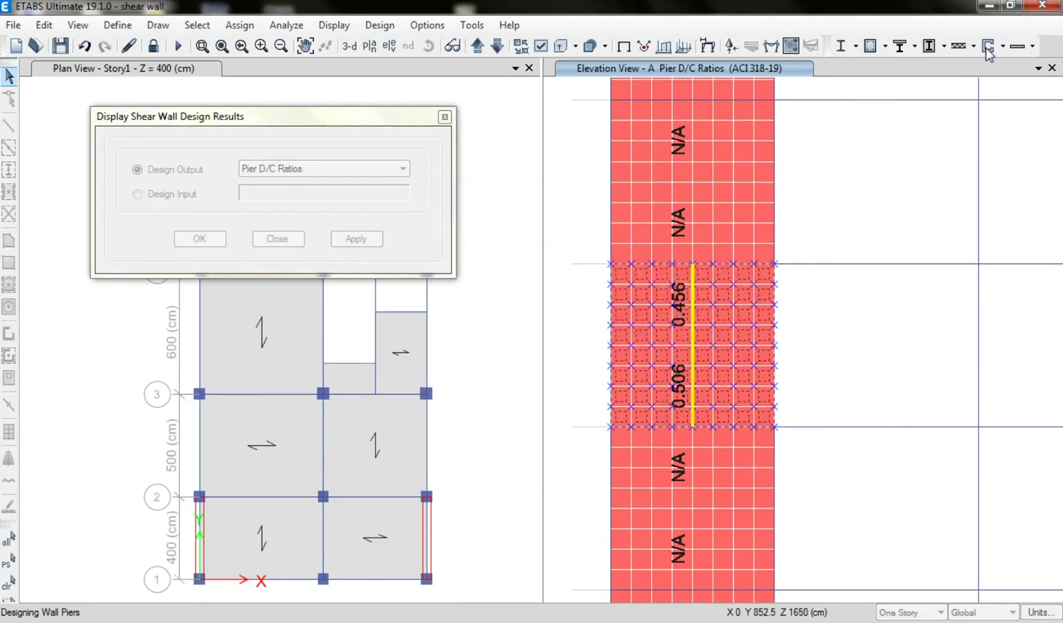
Display the pier D/C ratios, and open pier section PA-st3 in Section Designer with the Story3 pier selected
click(356, 239)
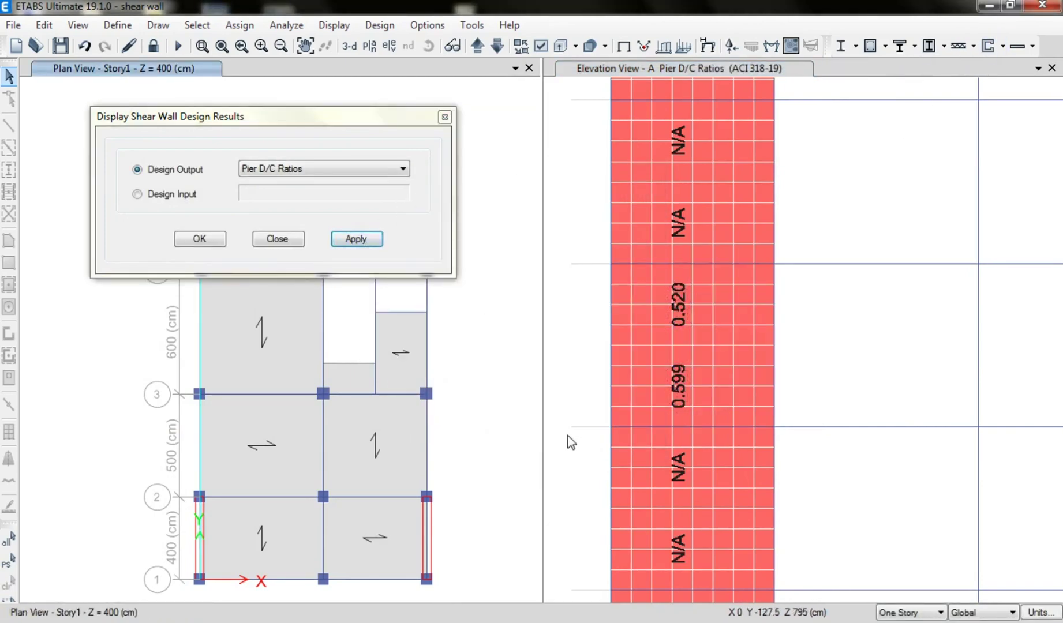
drag(589, 437, 834, 237)
click(989, 46)
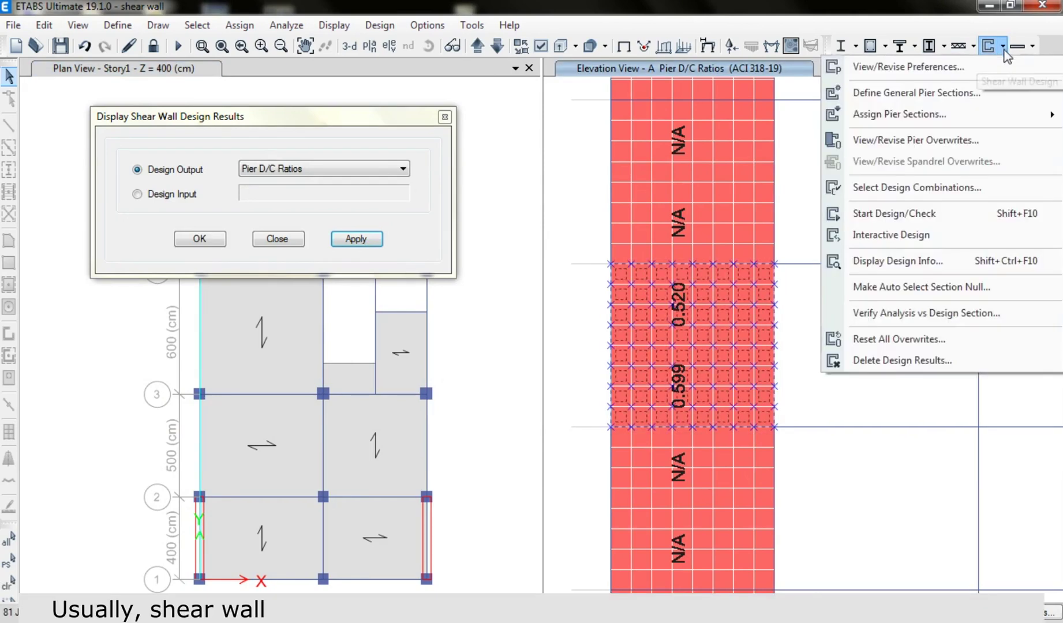
click(982, 113)
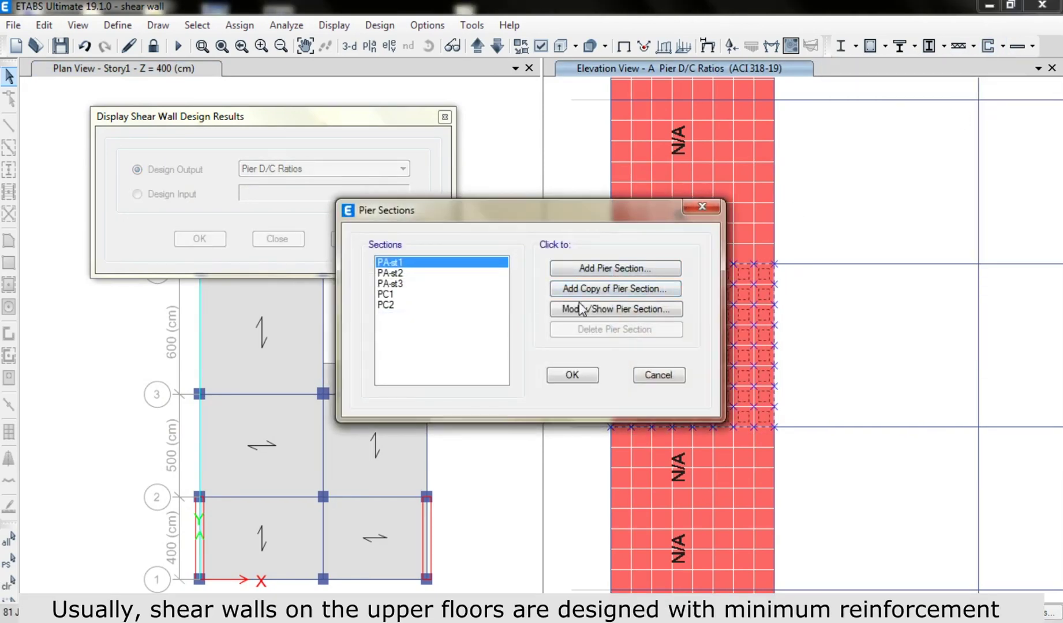
click(405, 283)
click(562, 310)
click(584, 286)
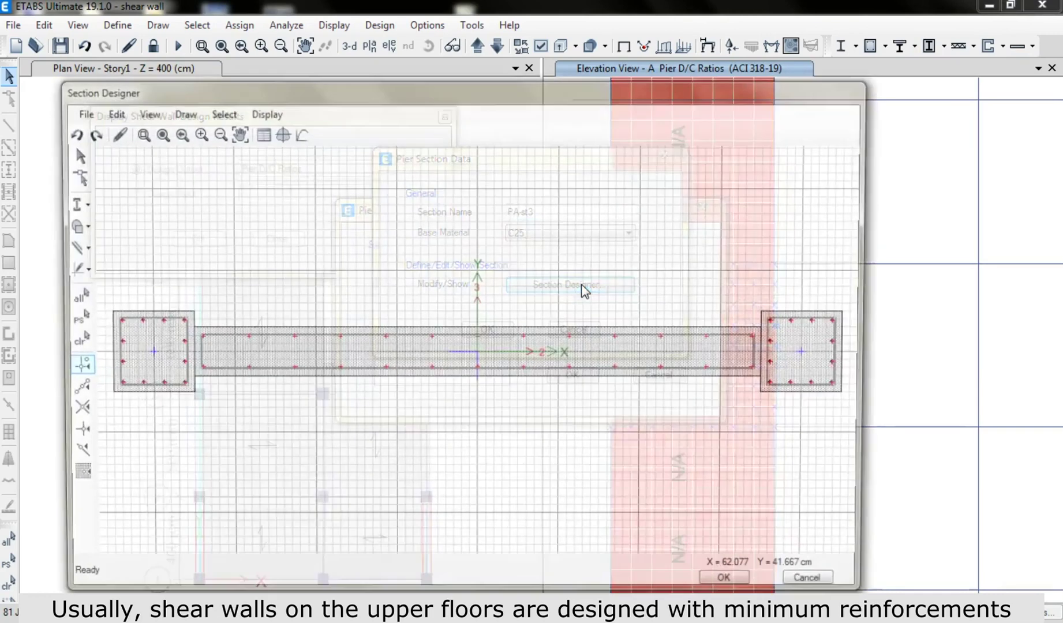
Set the rebar size of Corner Bar 1 and Corner Bar 2 of the 350 cm wall rectangle to 10
right_click(506, 353)
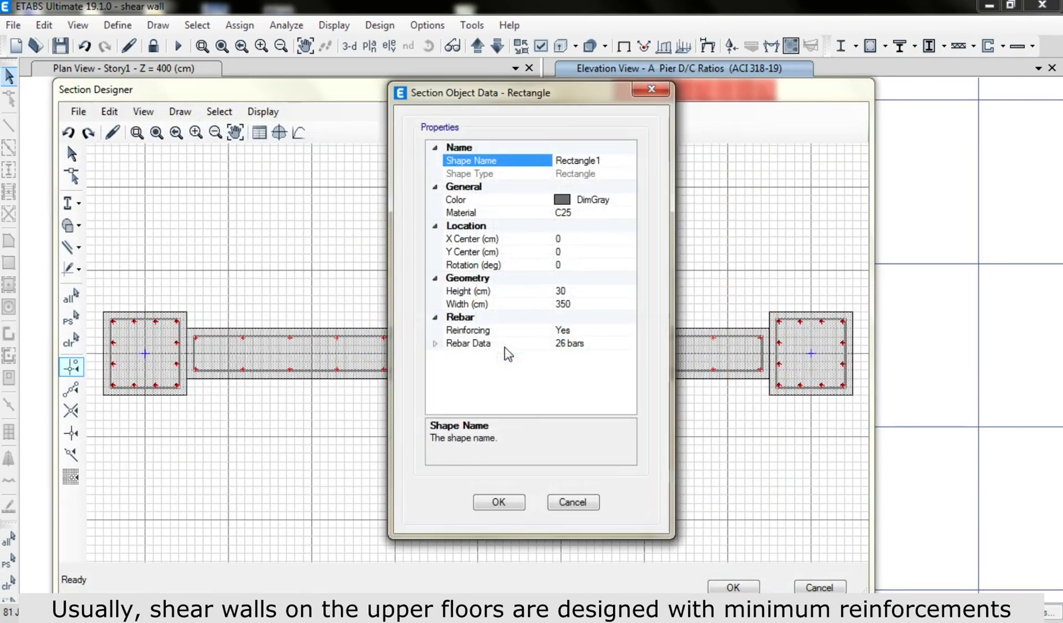
click(436, 344)
scroll(627, 346, down, 2)
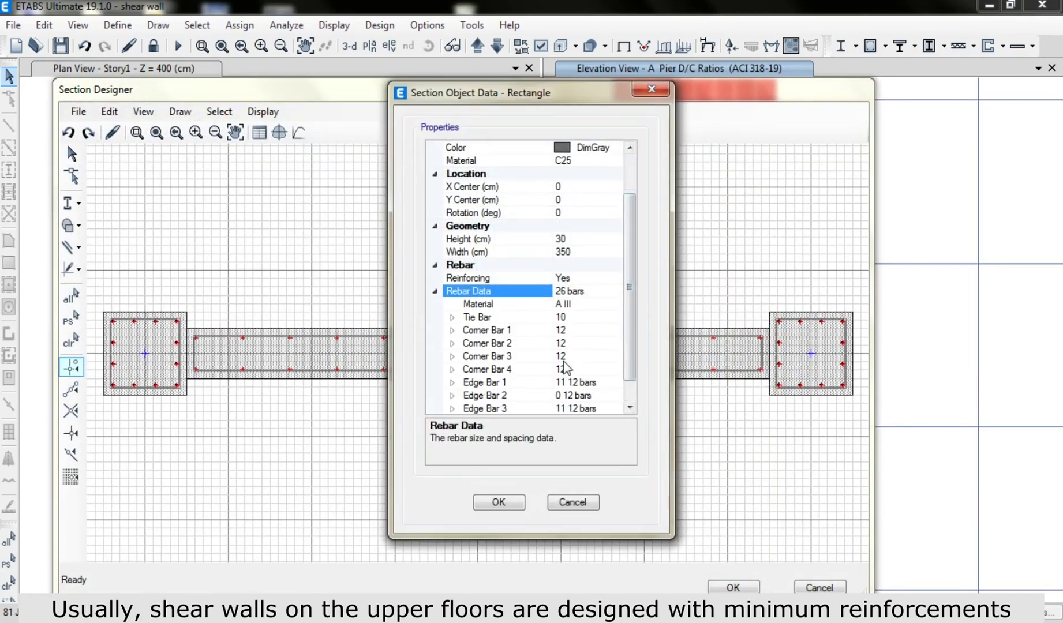
click(453, 330)
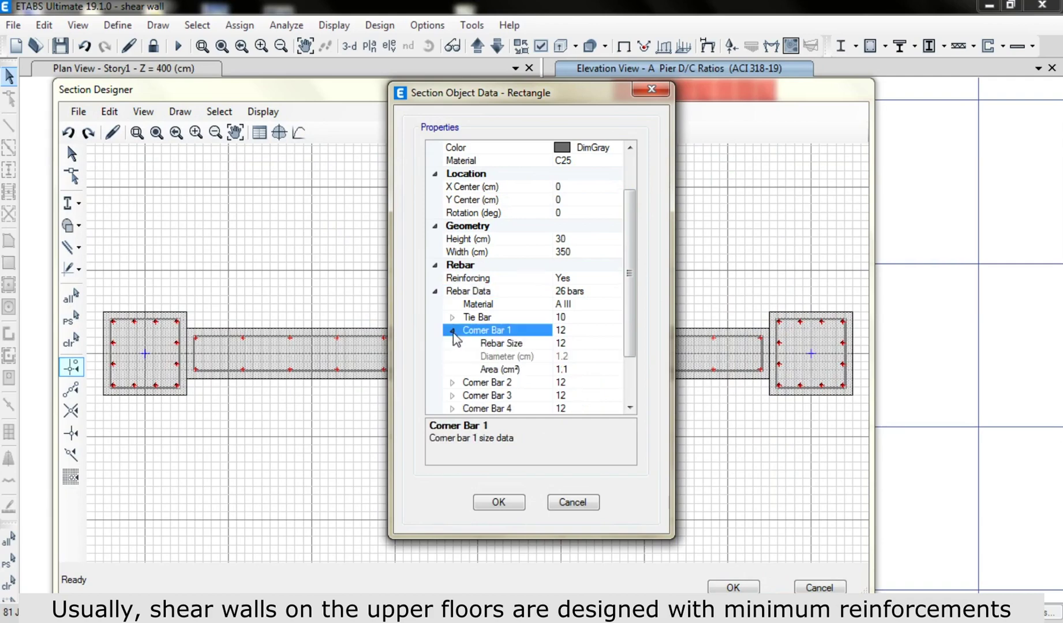
click(569, 342)
click(615, 343)
click(553, 398)
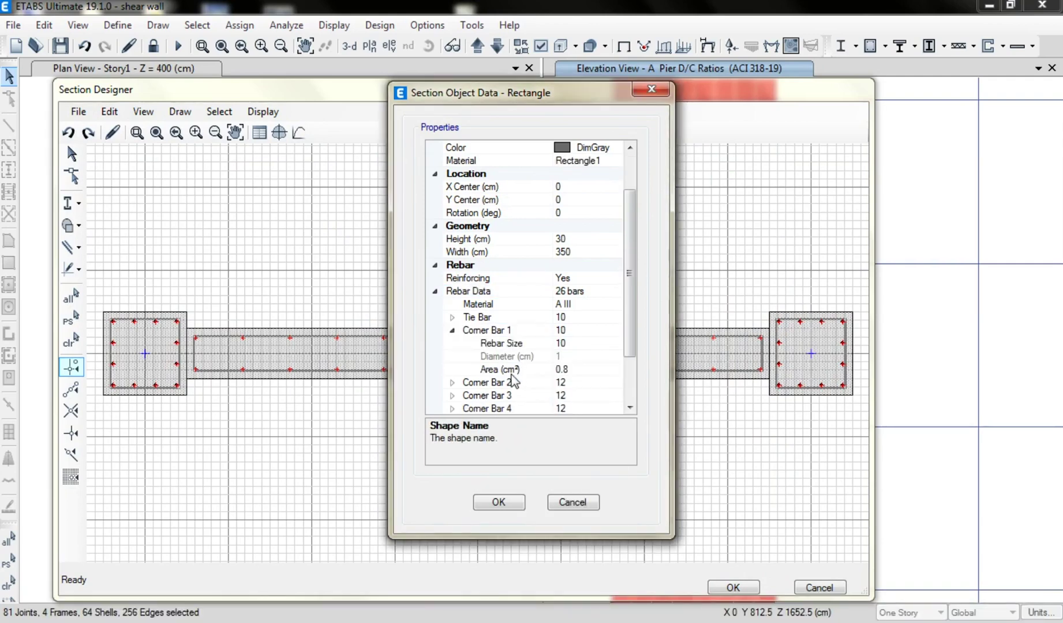
click(453, 382)
click(580, 395)
click(615, 396)
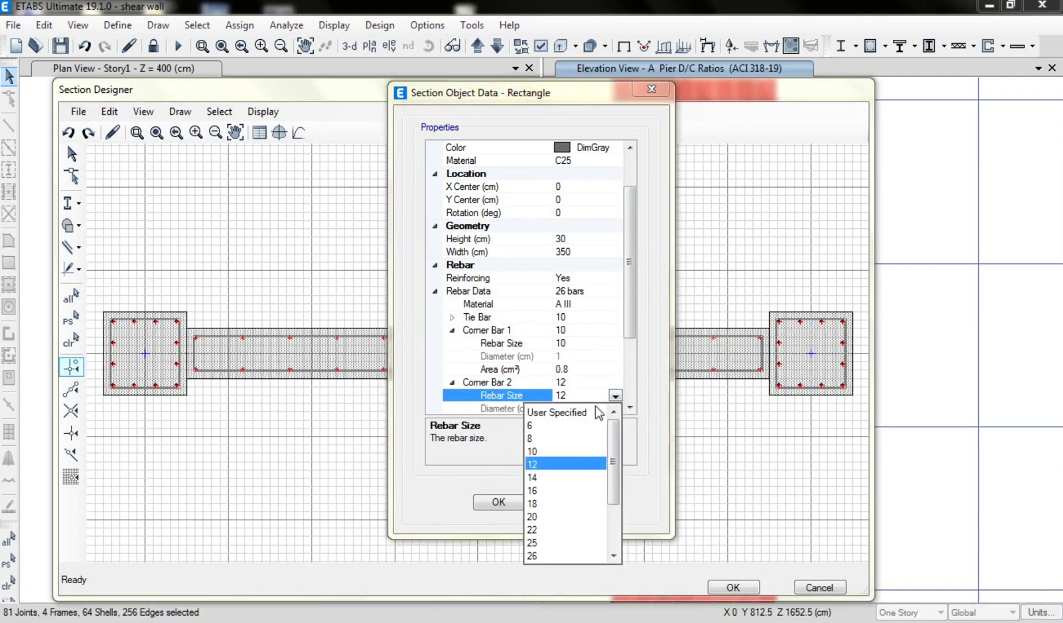
click(550, 450)
Set the rebar size of Corner Bar 3 and Corner Bar 4 of the same wall rectangle to 10
drag(628, 354, 632, 406)
click(453, 331)
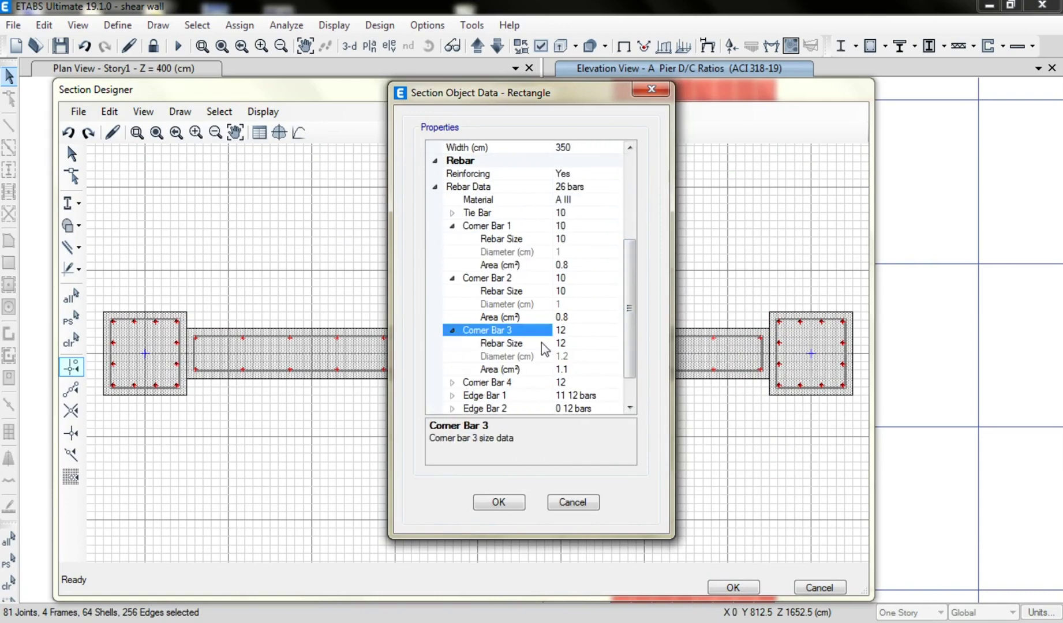
click(606, 343)
click(616, 343)
click(573, 390)
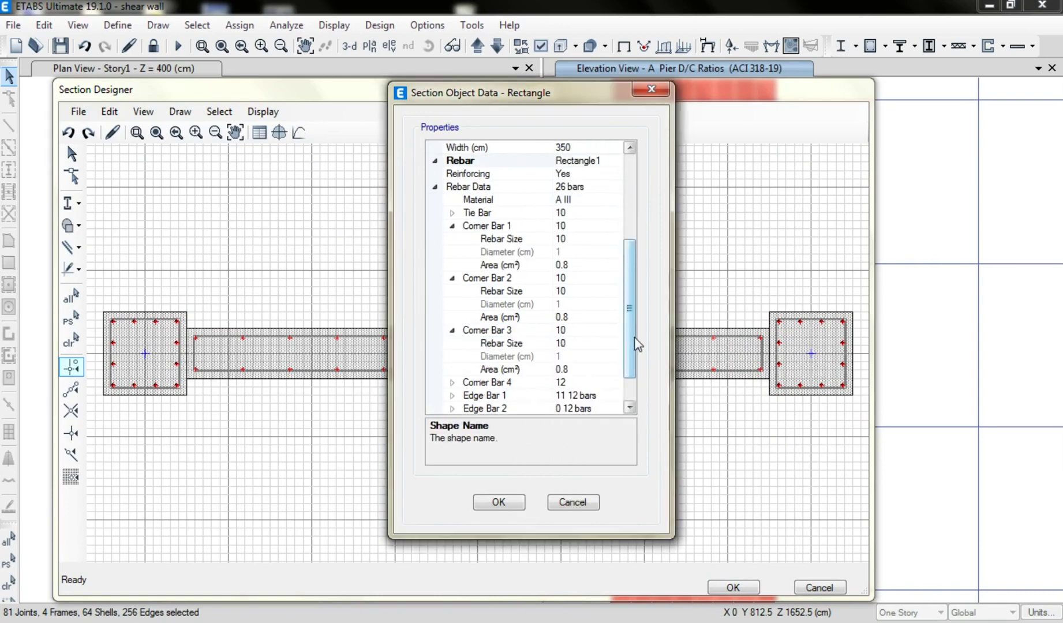
scroll(475, 355, down, 1)
click(462, 348)
click(611, 356)
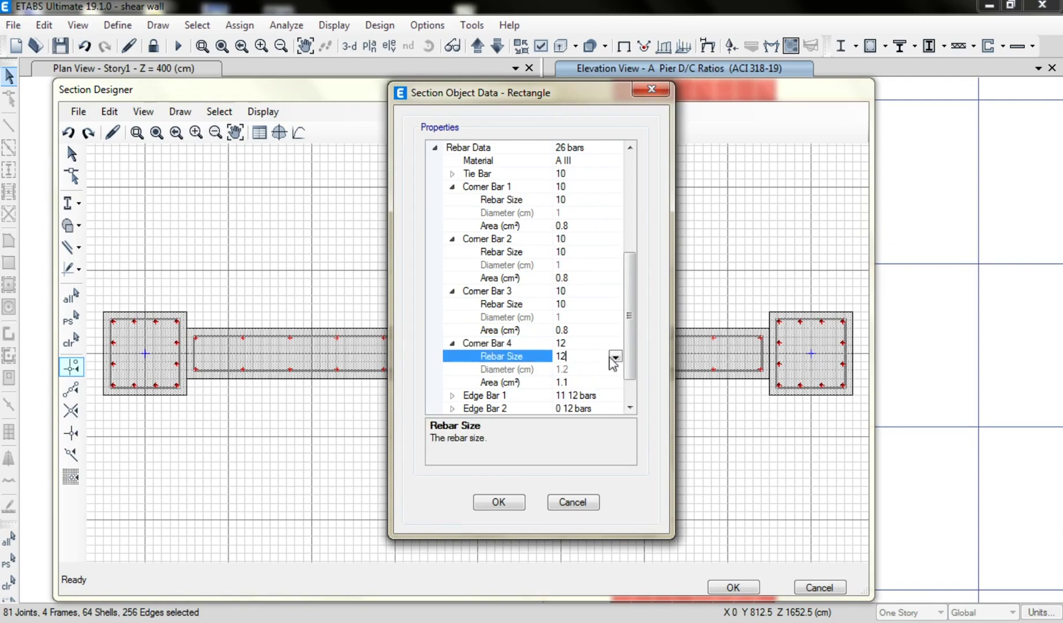
click(612, 356)
click(541, 415)
Accept the wall rectangle's rebar changes and save pier section PA-st3
scroll(632, 341, down, 1)
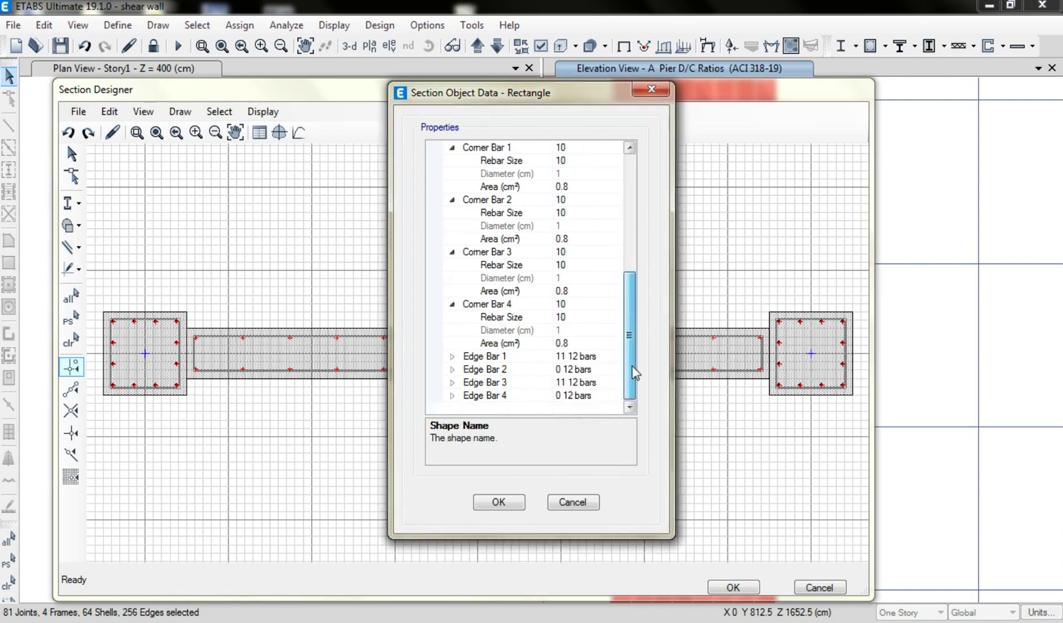
click(498, 502)
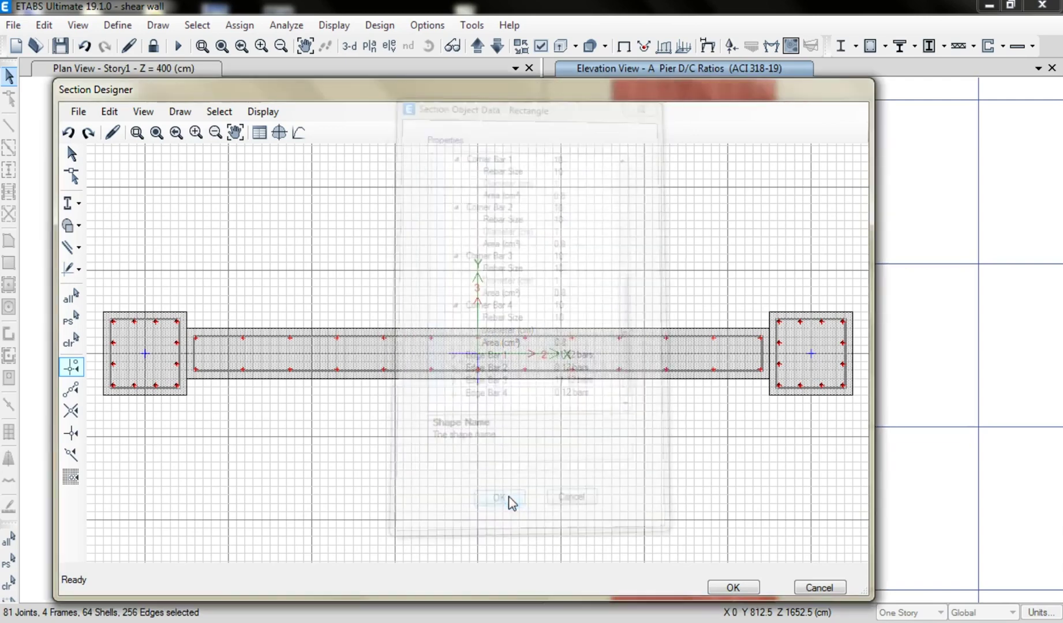
click(729, 587)
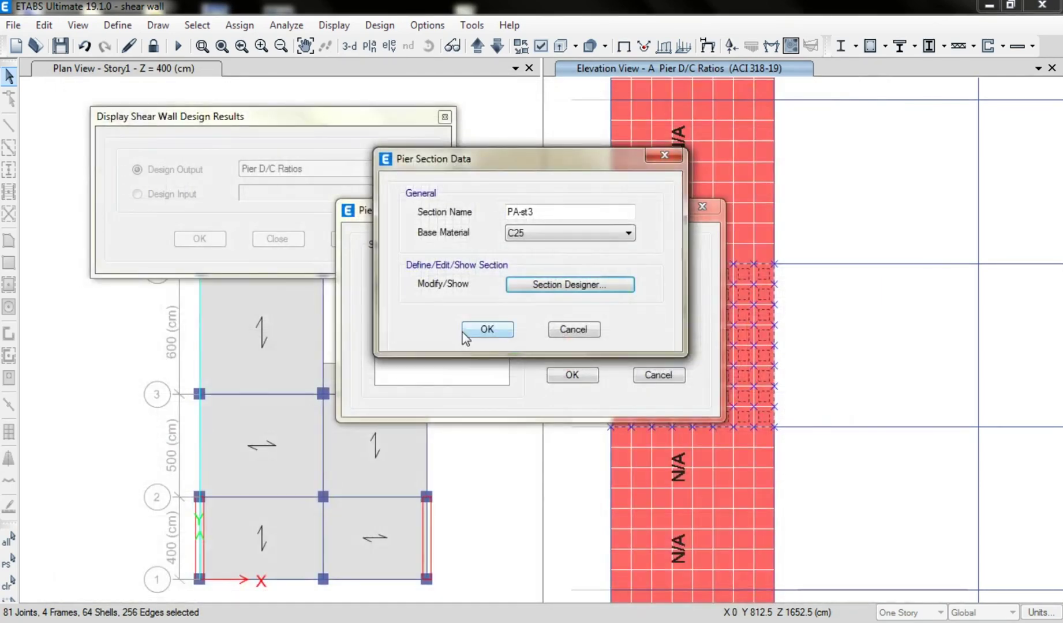
click(472, 329)
click(568, 374)
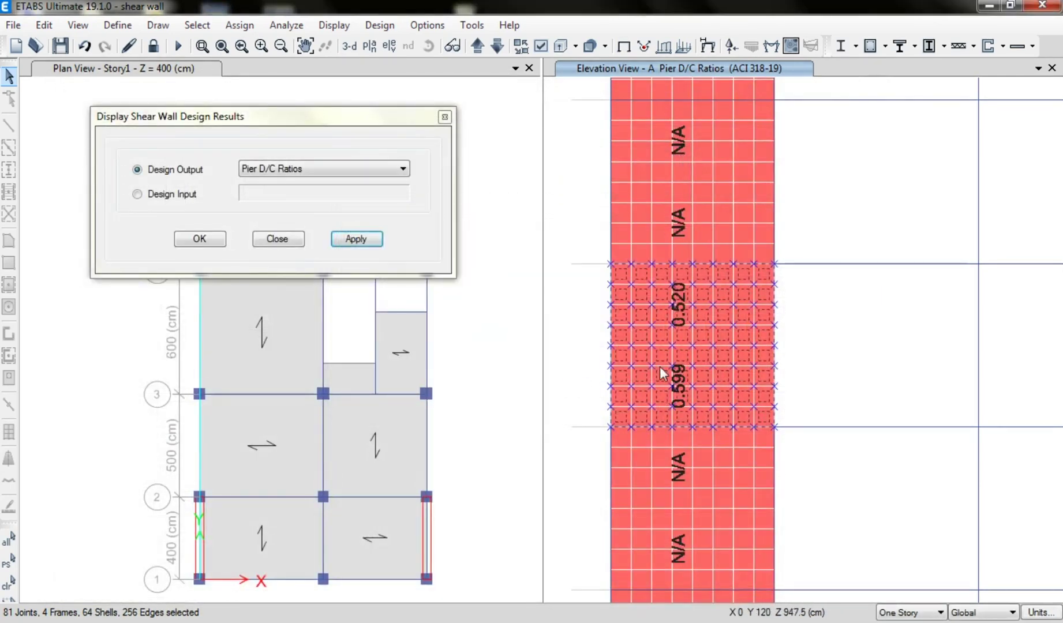
Rerun the shear wall check and display the pier D/C ratios for Story3
click(957, 46)
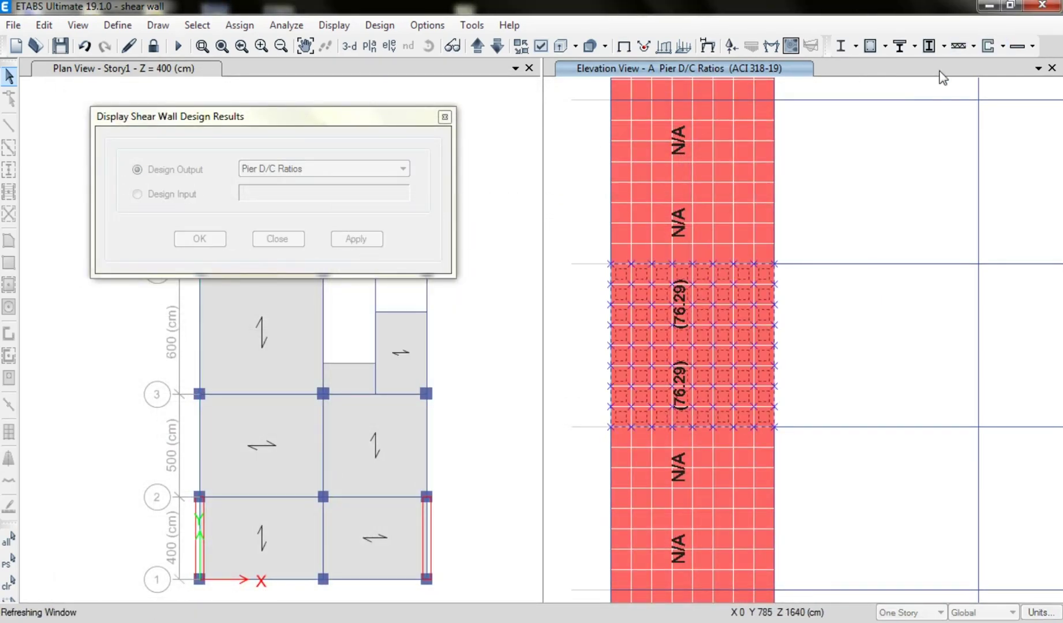
click(361, 240)
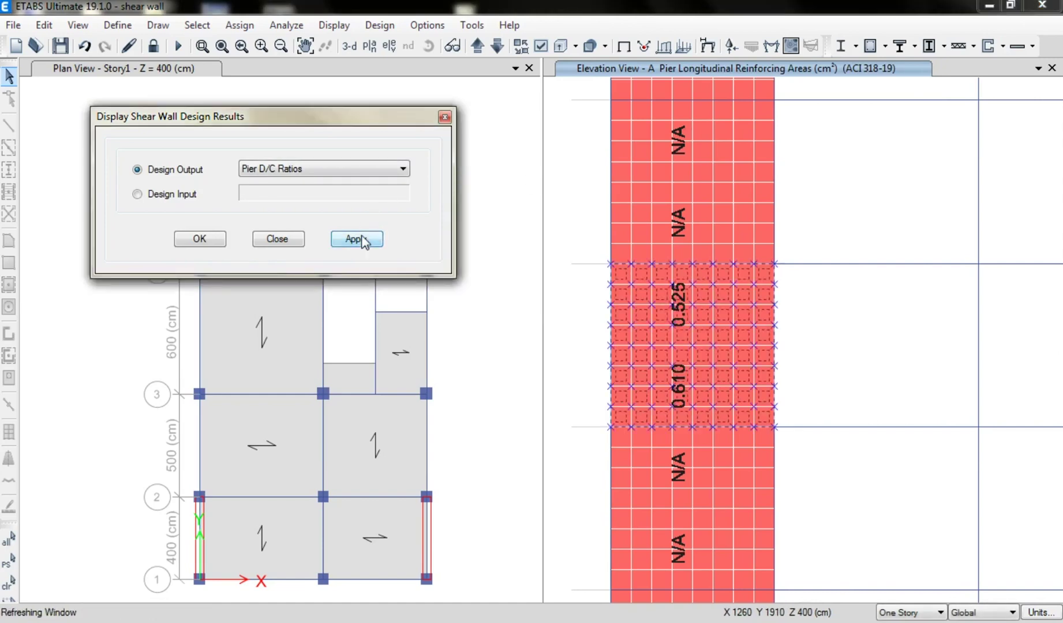
click(579, 398)
Inspect the section properties assigned to the wall and boundary column of pier PA on Story4 and Story5
middle_drag(611, 325, 679, 557)
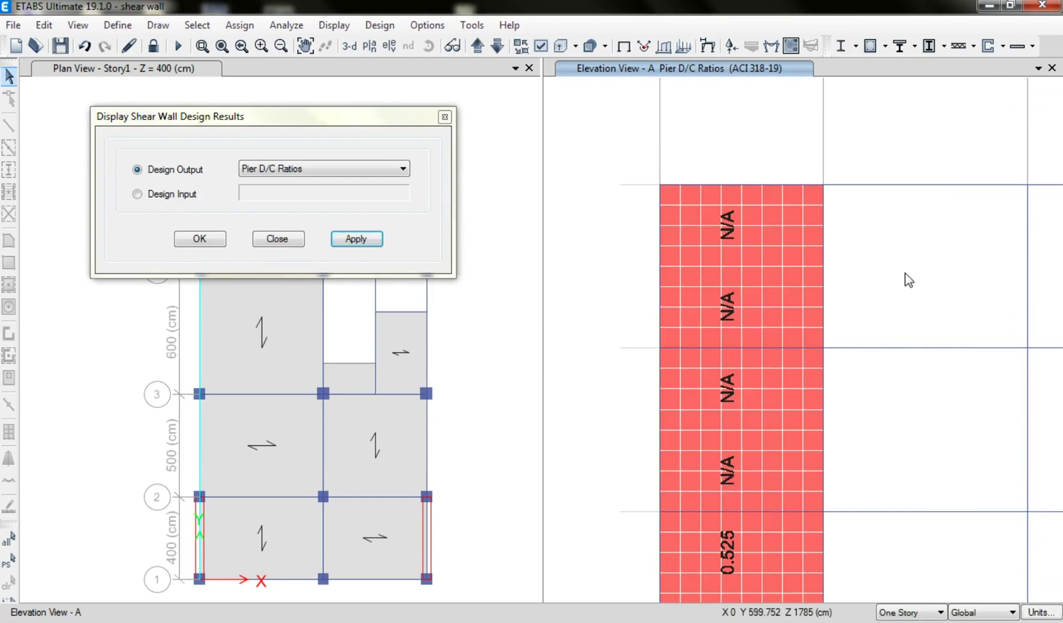
click(656, 51)
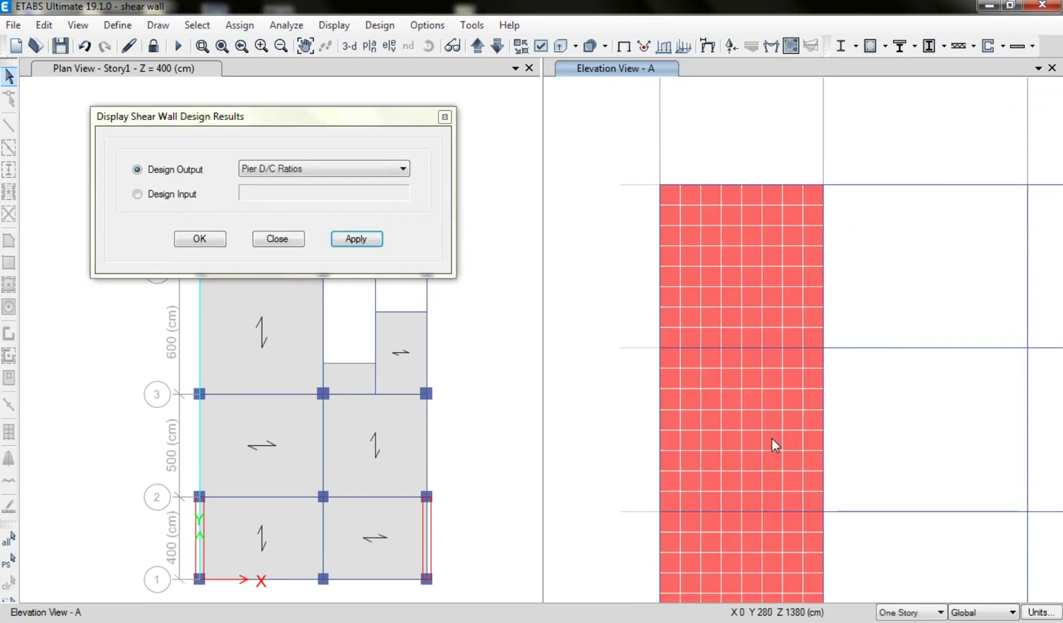
right_click(771, 437)
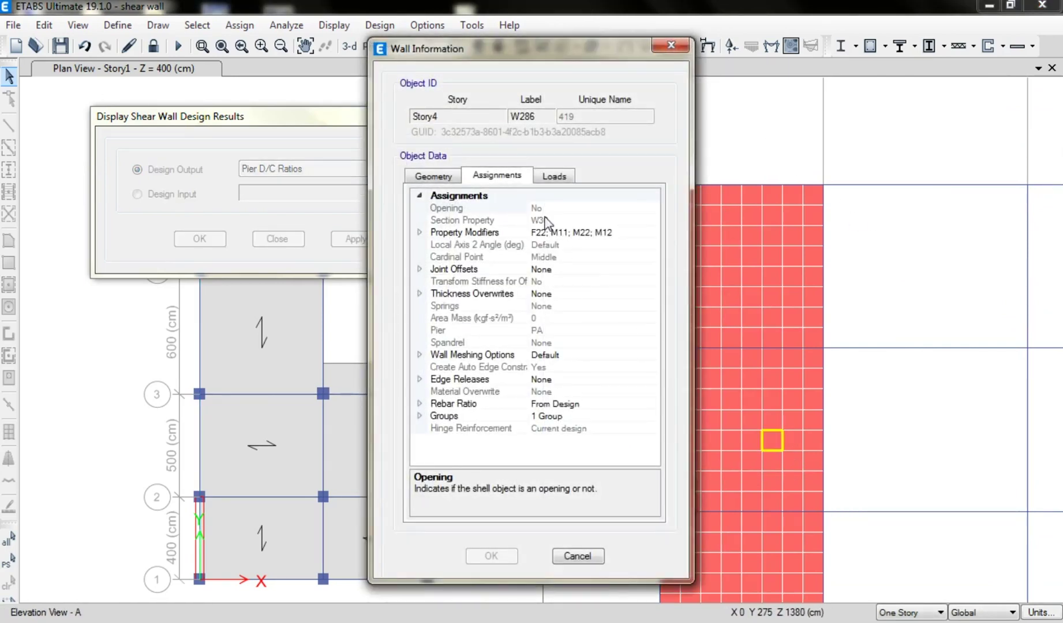
click(670, 45)
right_click(823, 403)
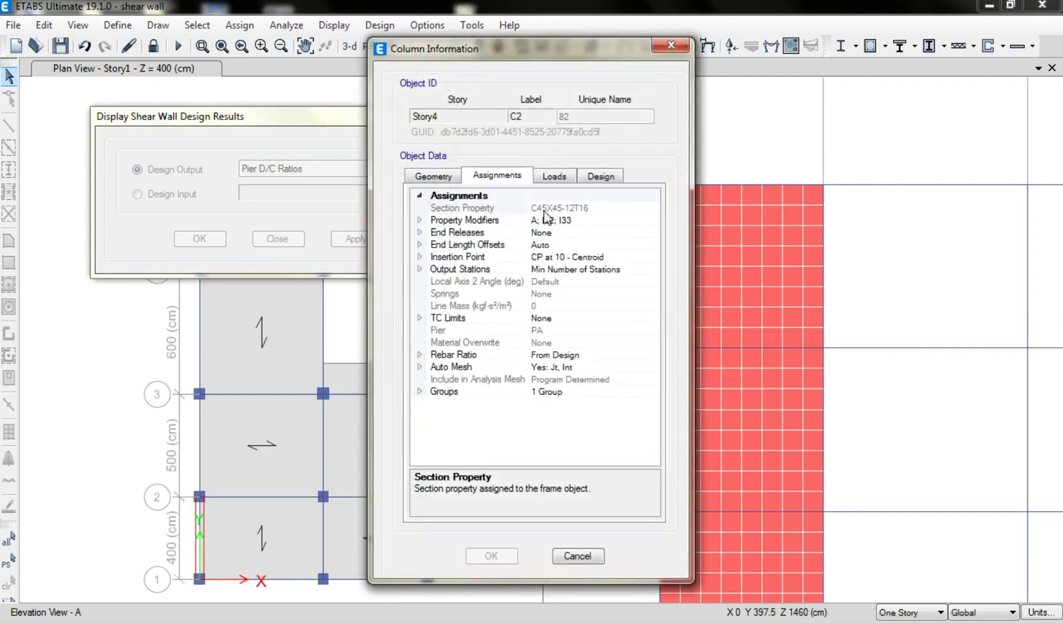
click(670, 45)
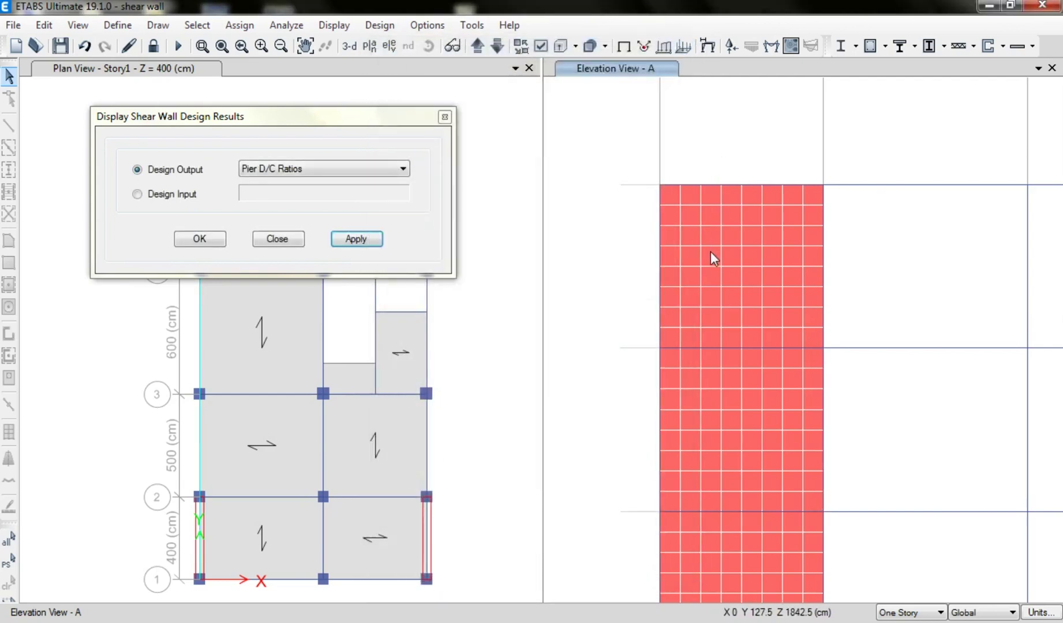
right_click(709, 253)
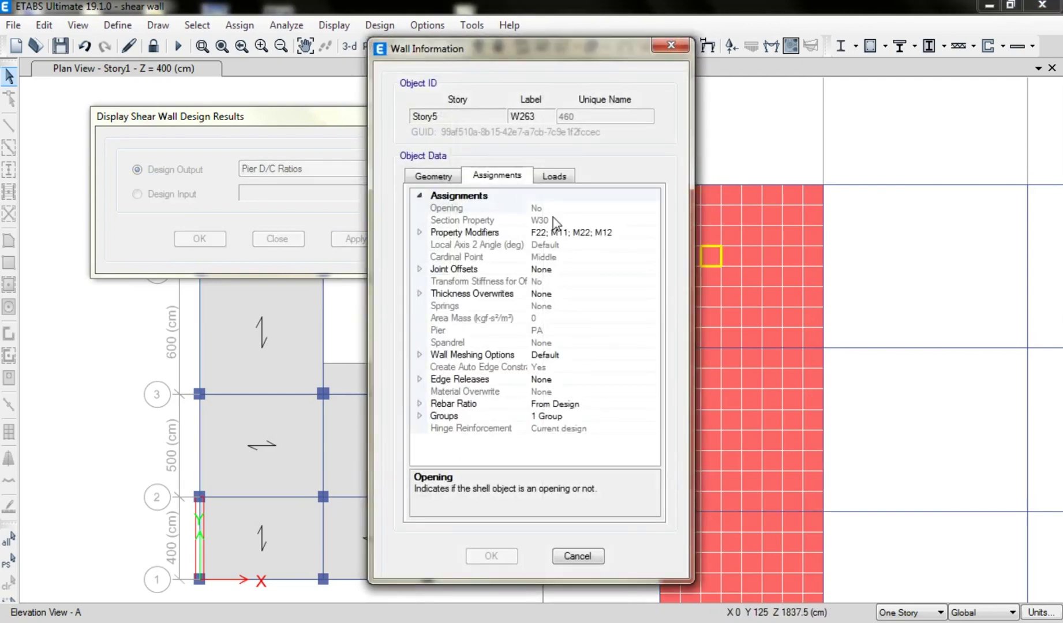
click(671, 45)
right_click(823, 284)
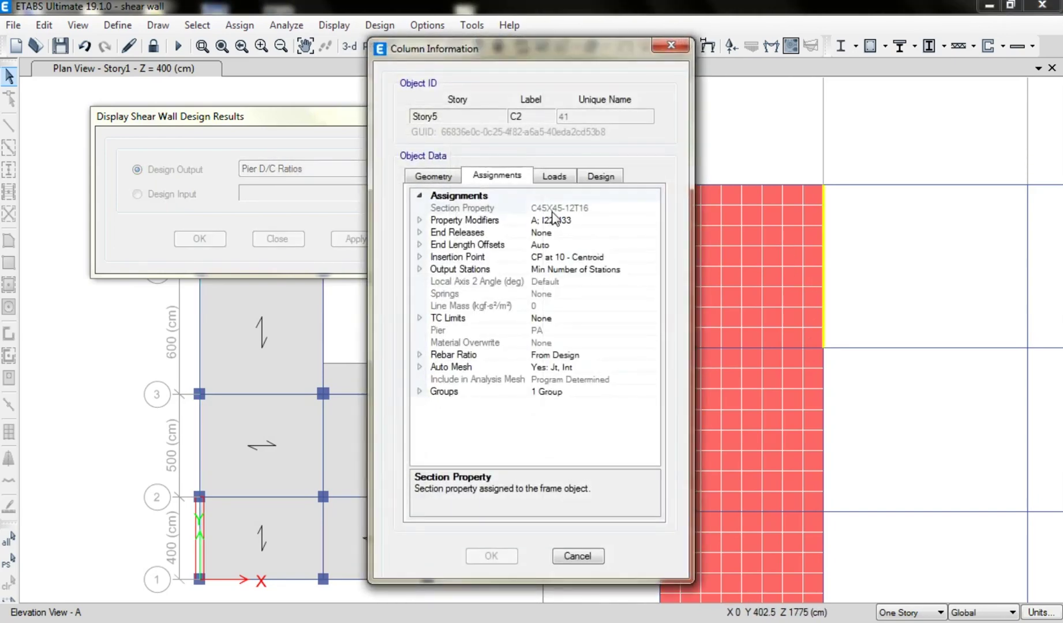
click(662, 47)
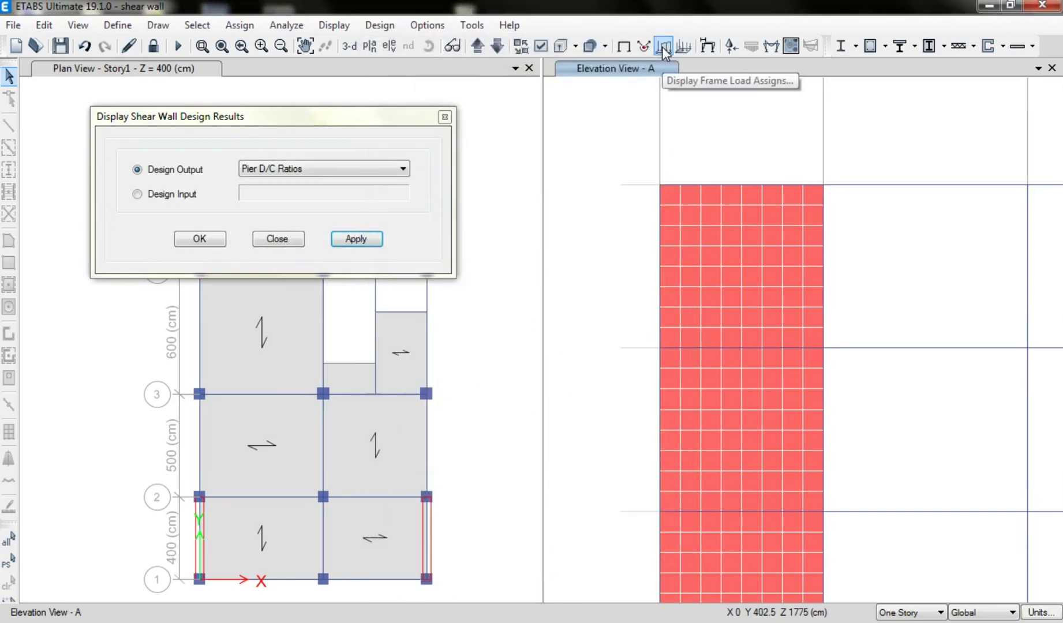
Select the Story4 pier, add a copy of pier section PA-st3 named PA-st4, and open it in Section Designer
drag(640, 521, 838, 346)
click(1003, 46)
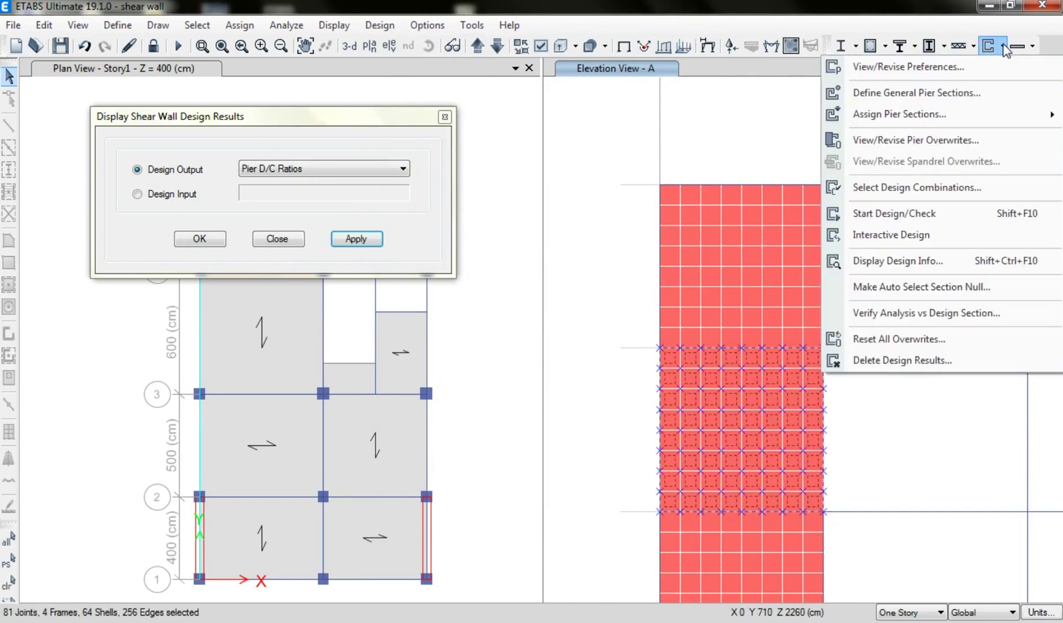
click(966, 101)
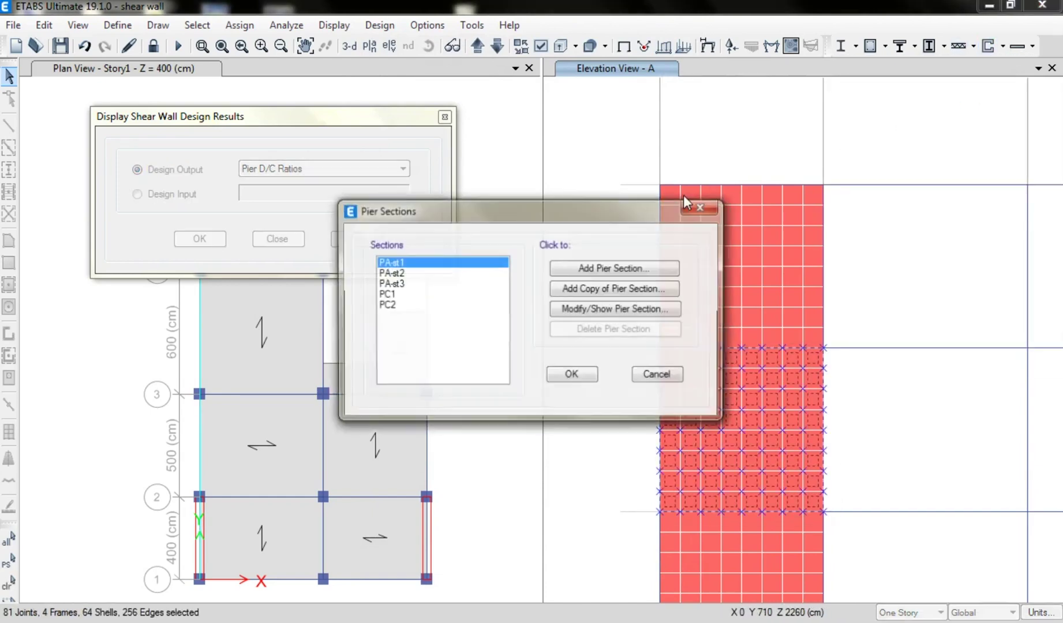
click(415, 284)
click(615, 267)
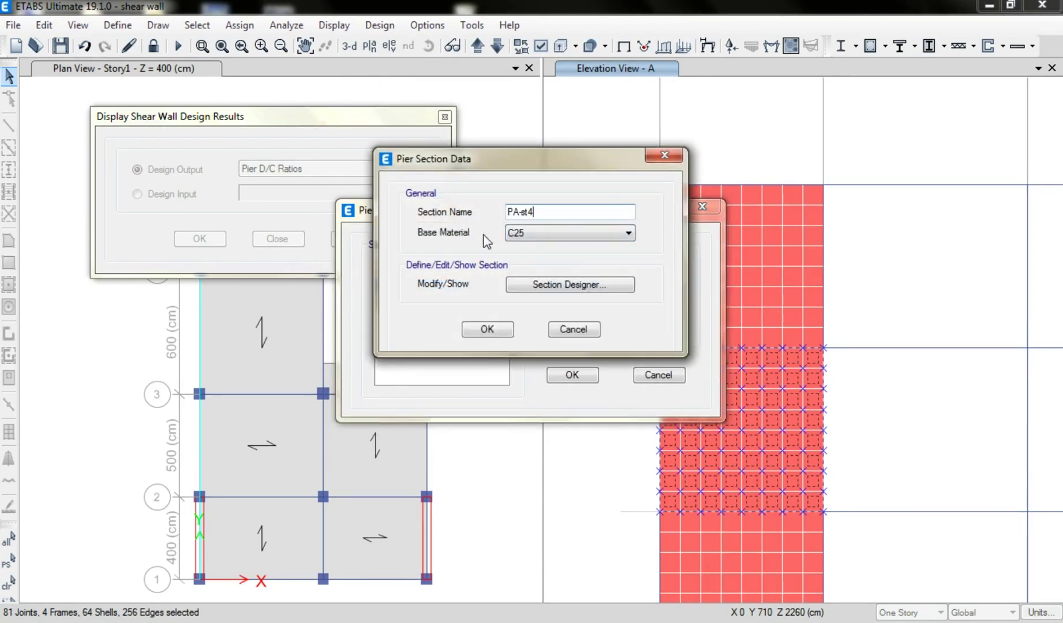
click(543, 291)
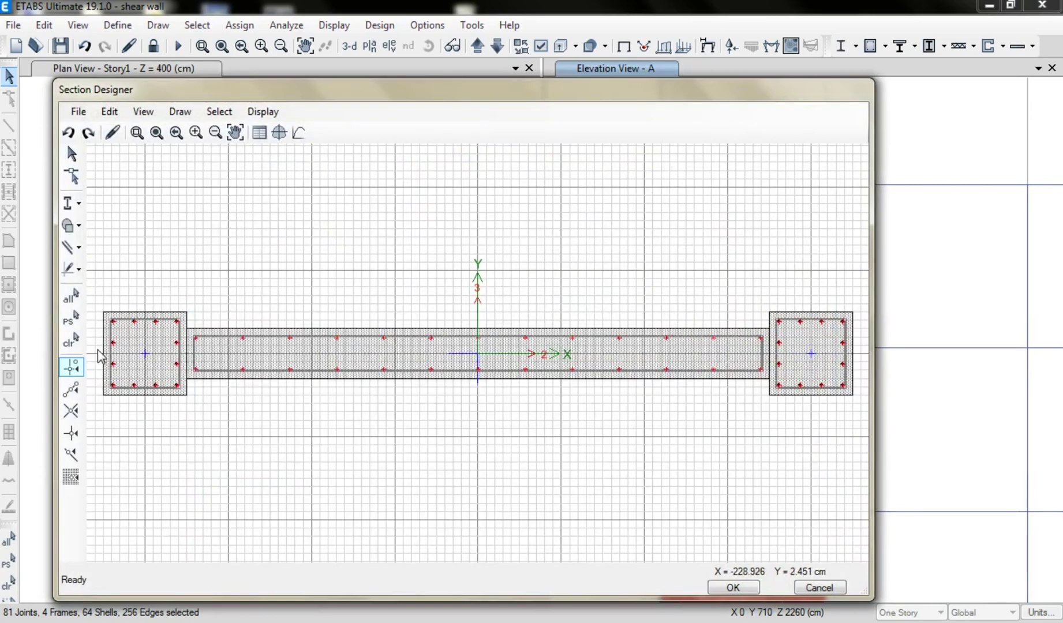
Set the height and width of the boundary column at X = -200 cm to 45 cm
right_click(146, 353)
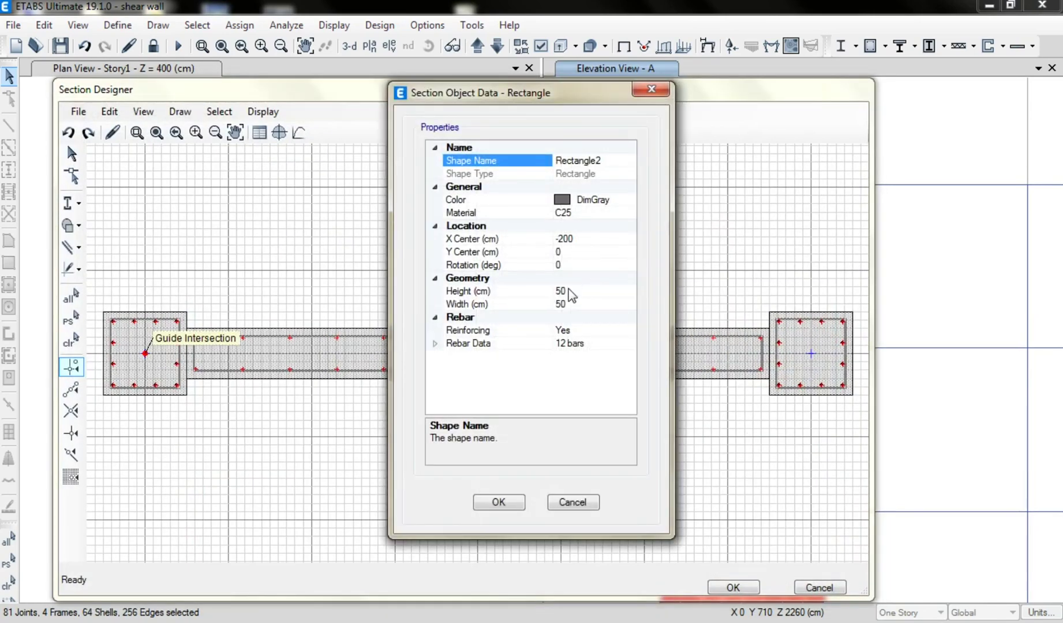
click(518, 291)
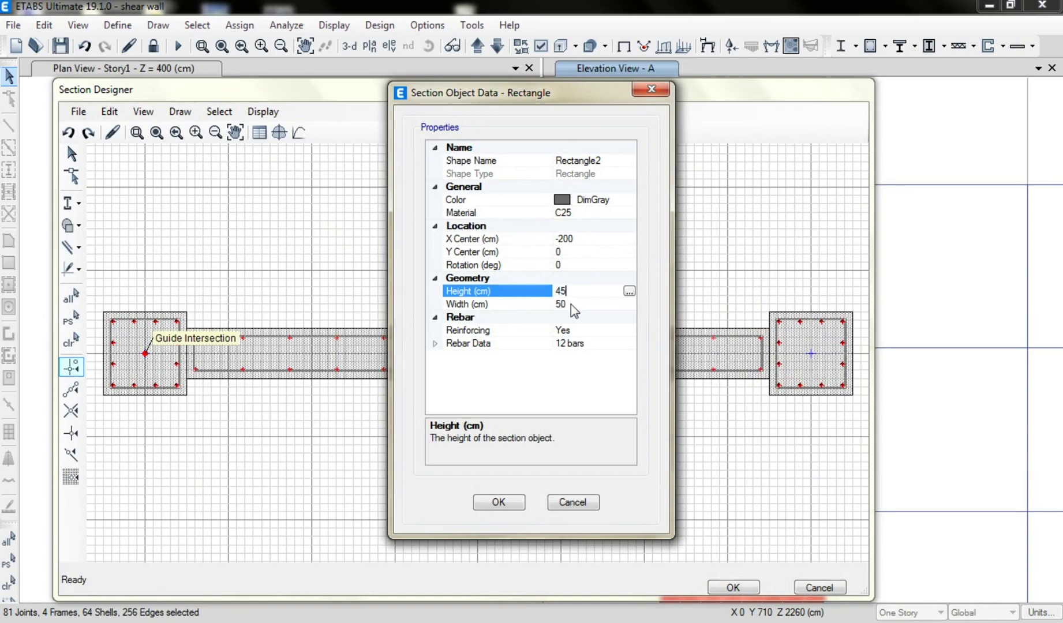
click(495, 306)
click(499, 502)
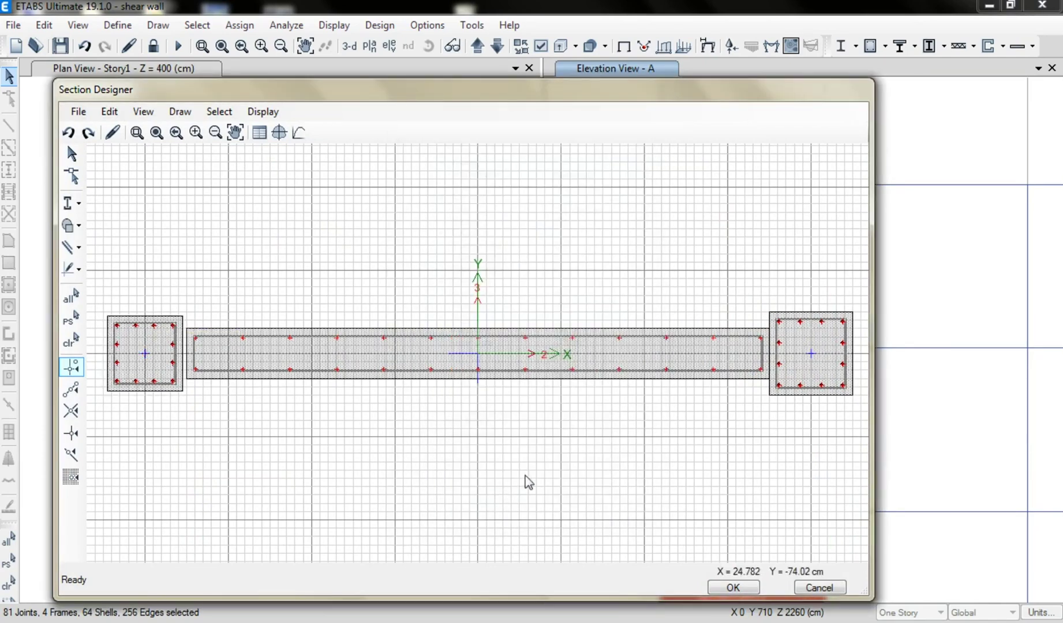
Delete the boundary column at X = 200 cm and replicate the 45 cm column from X = -200 cm in its place
click(800, 368)
key(Delete)
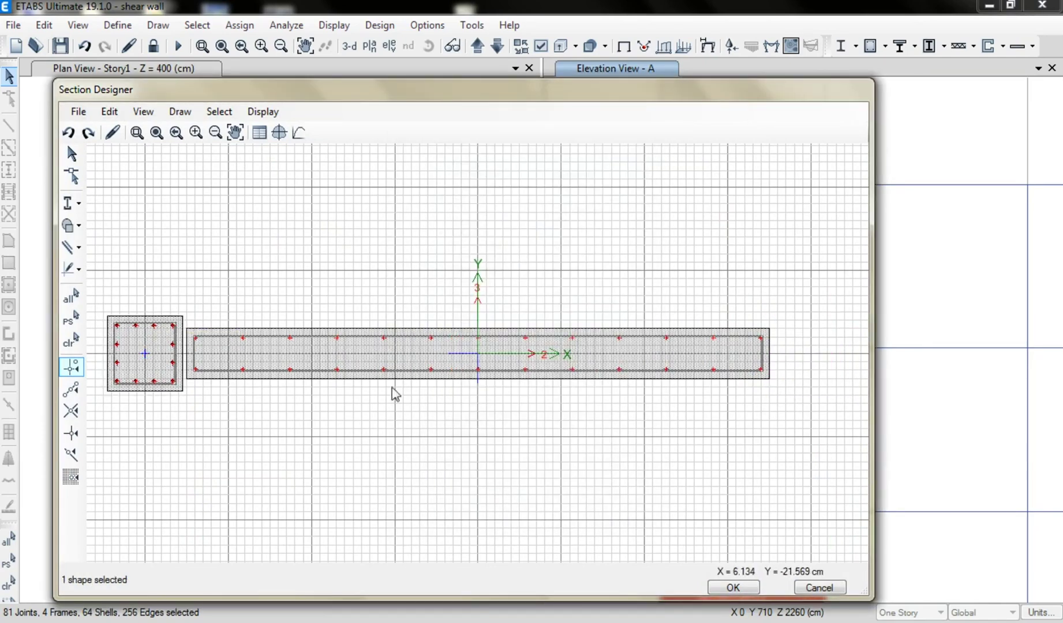
click(136, 361)
click(109, 112)
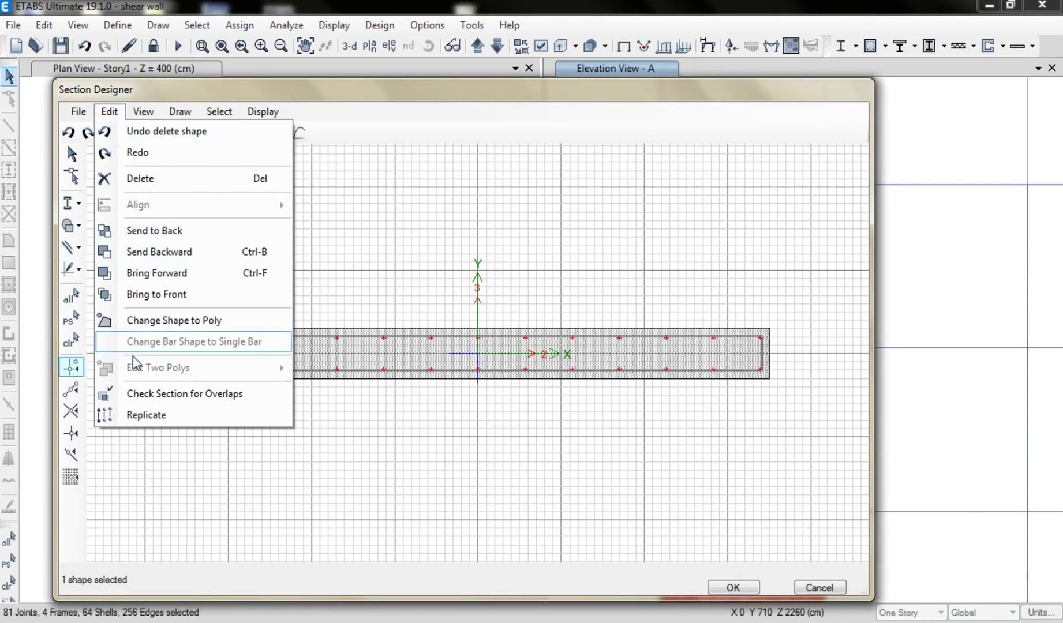
click(233, 415)
click(478, 453)
Set the wall rectangle's width to 400-45 cm, check its geometry, and save the PA-st4 pier section
right_click(393, 362)
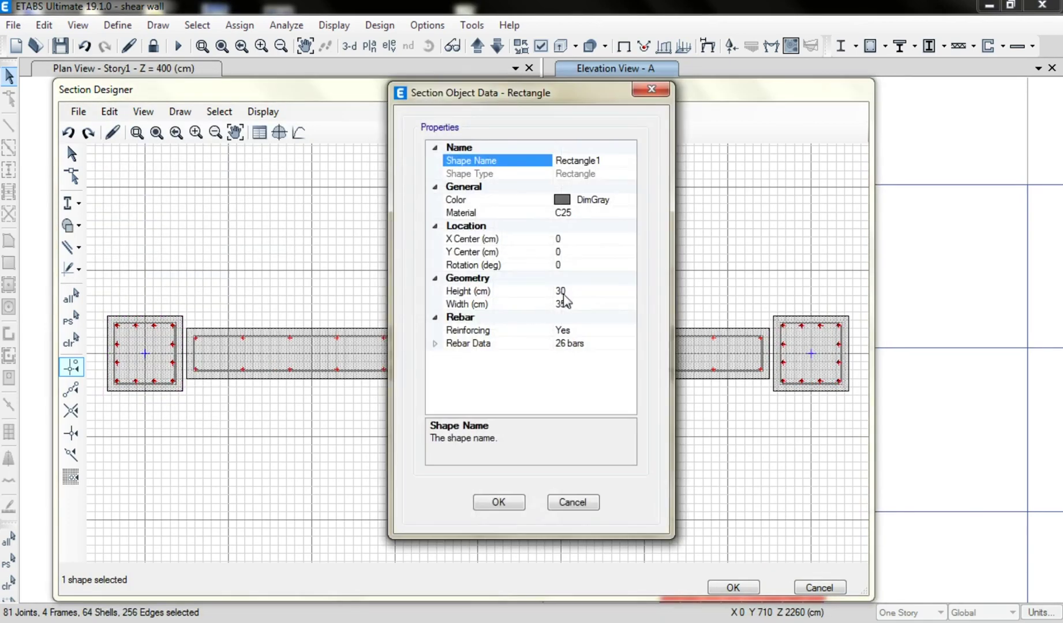
click(581, 304)
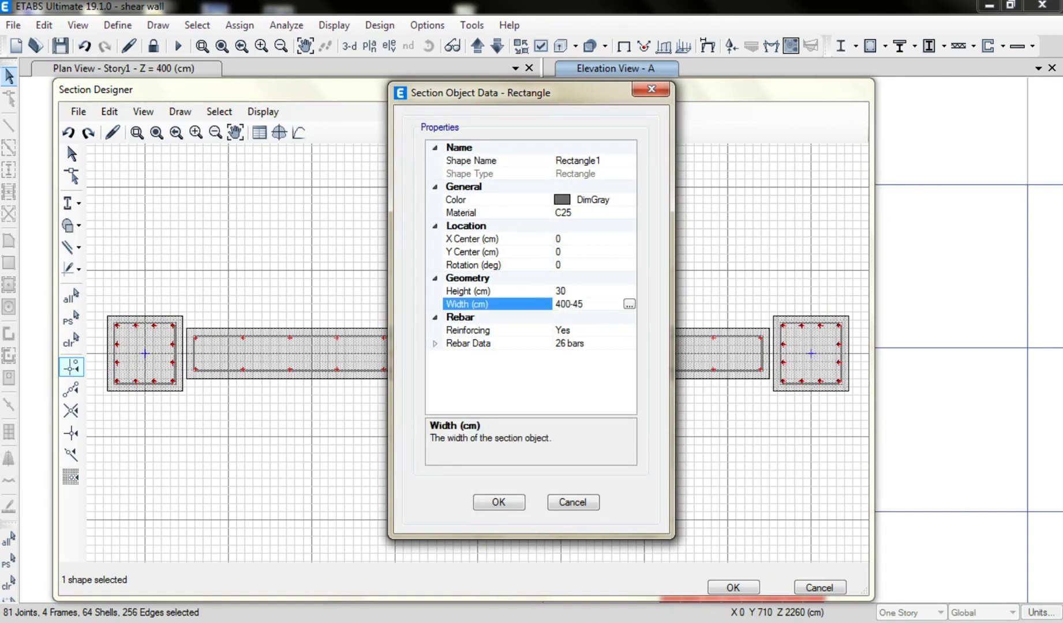
text(400-45)
key(Return)
click(498, 502)
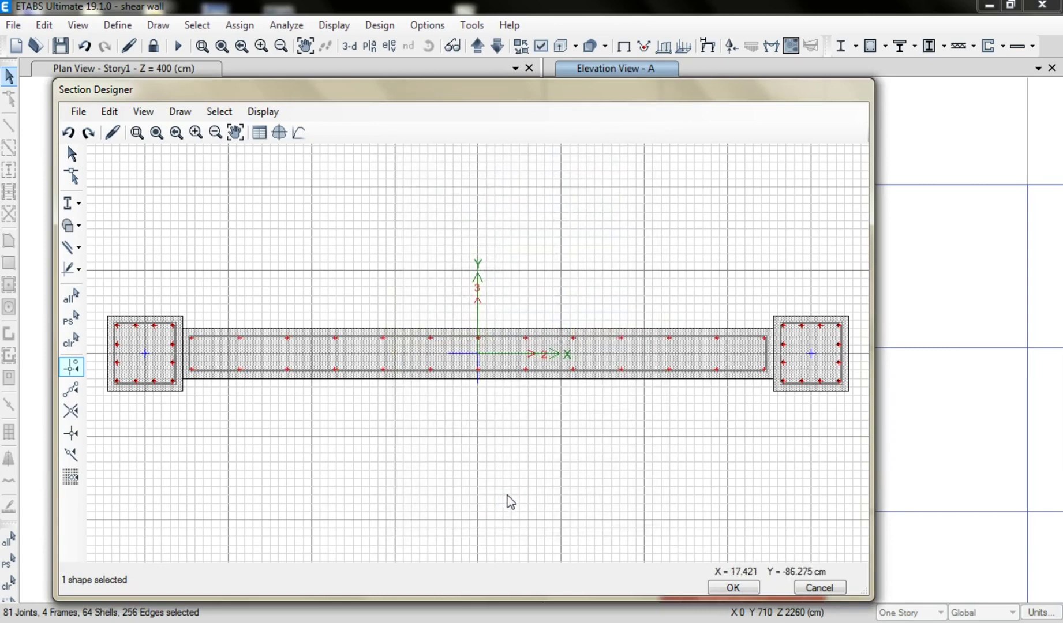
double_click(474, 356)
click(533, 293)
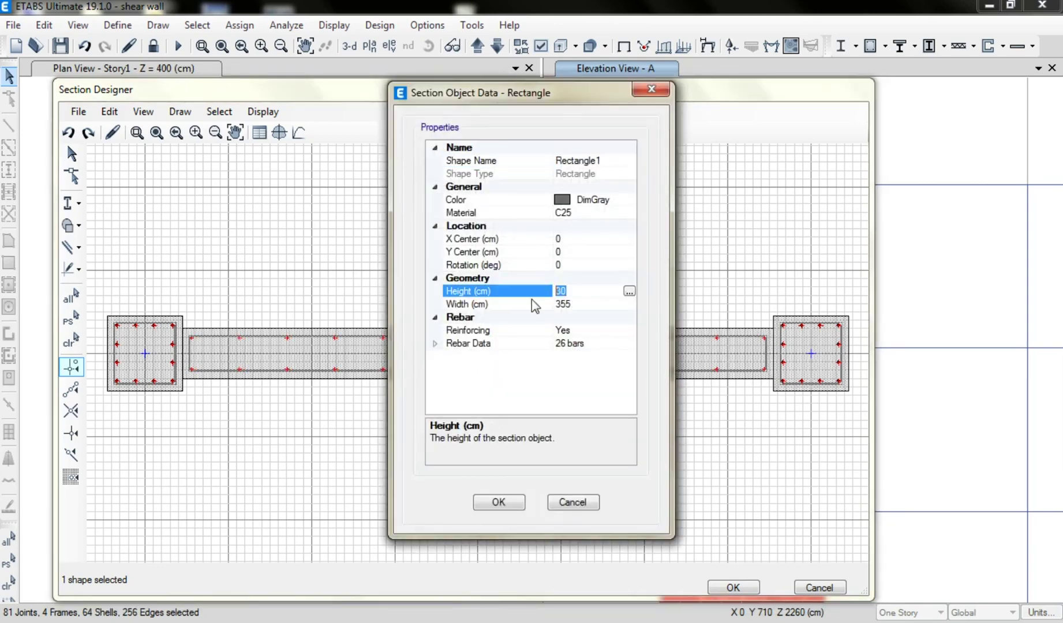
click(510, 508)
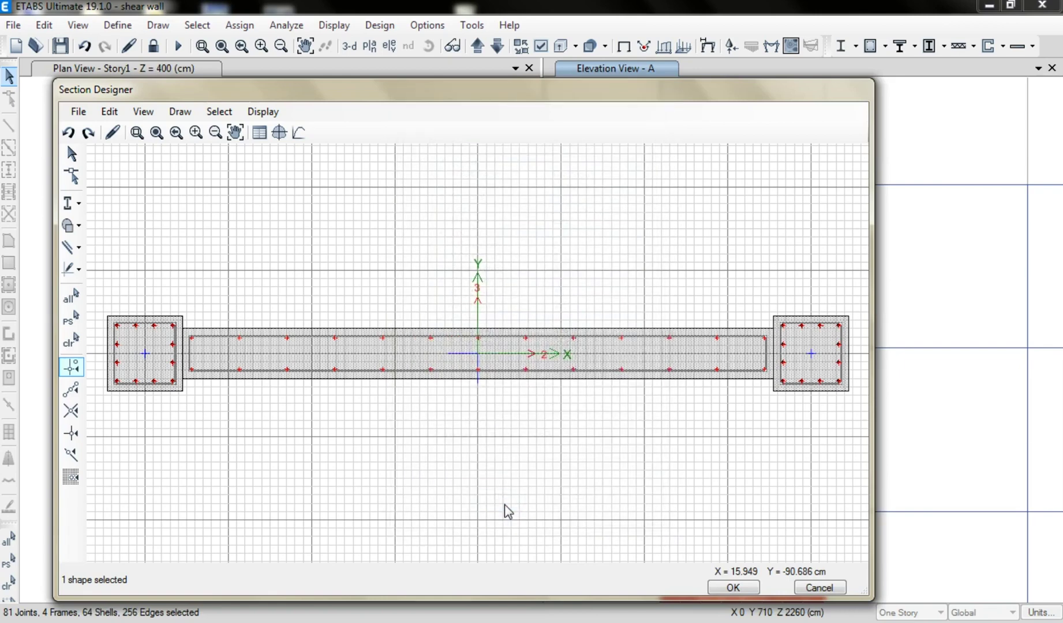
click(731, 588)
click(491, 333)
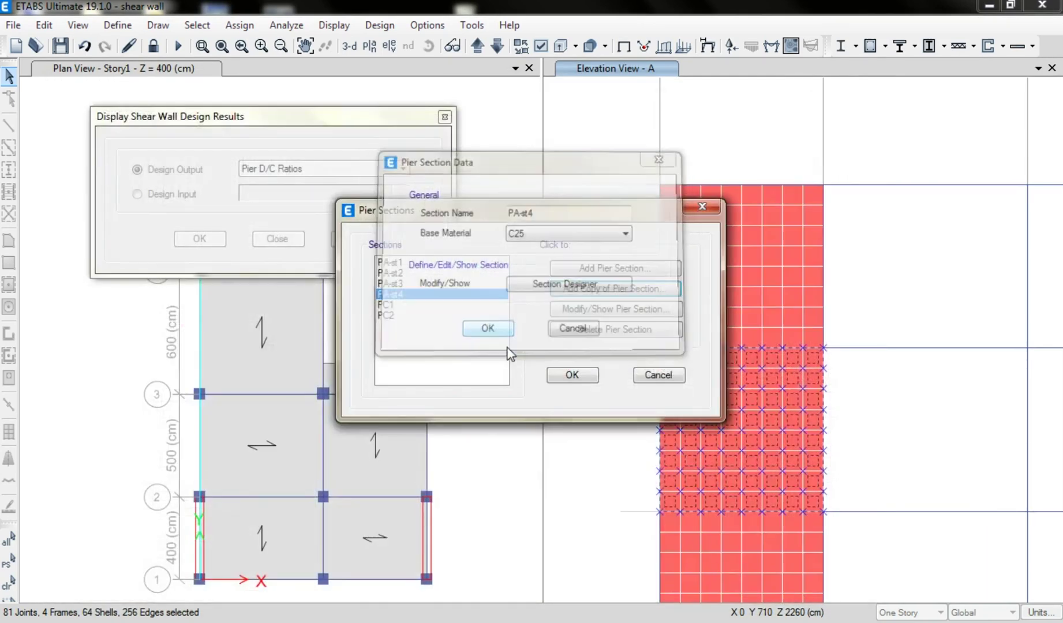
click(570, 380)
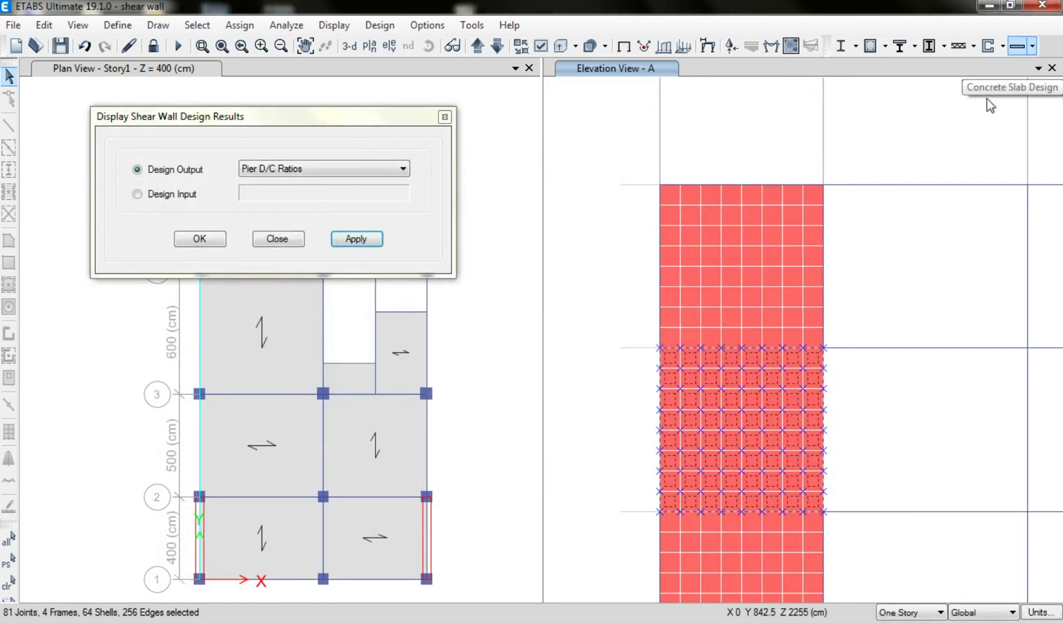
Assign PA-st4 as the general reinforcing section at the bottom and top of the Story4 pier, with reinforcement to be checked
drag(649, 357, 615, 383)
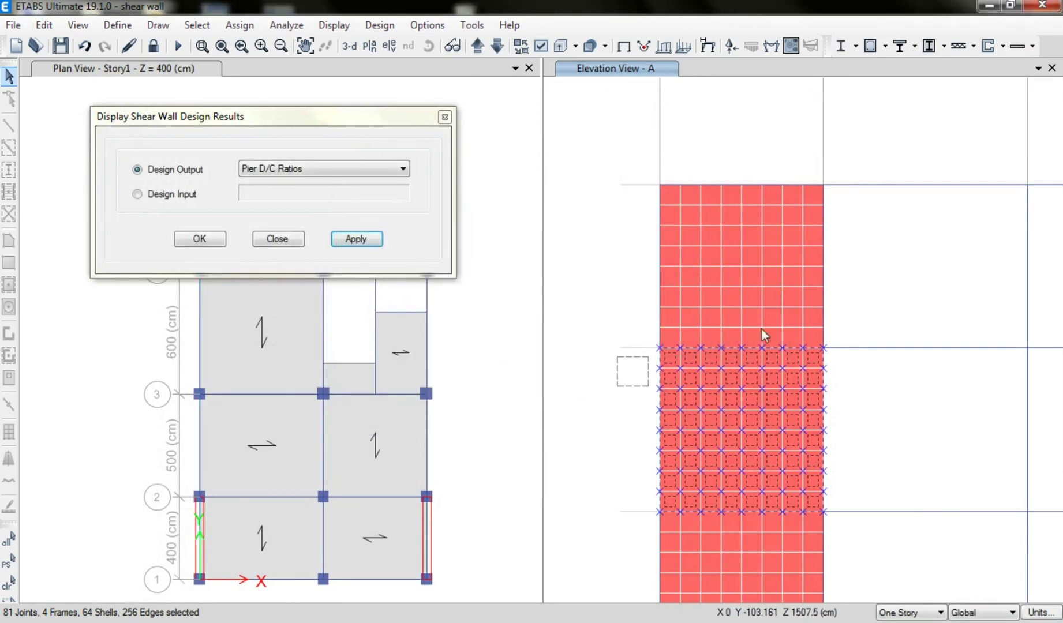
click(1006, 47)
mouse_move(866, 135)
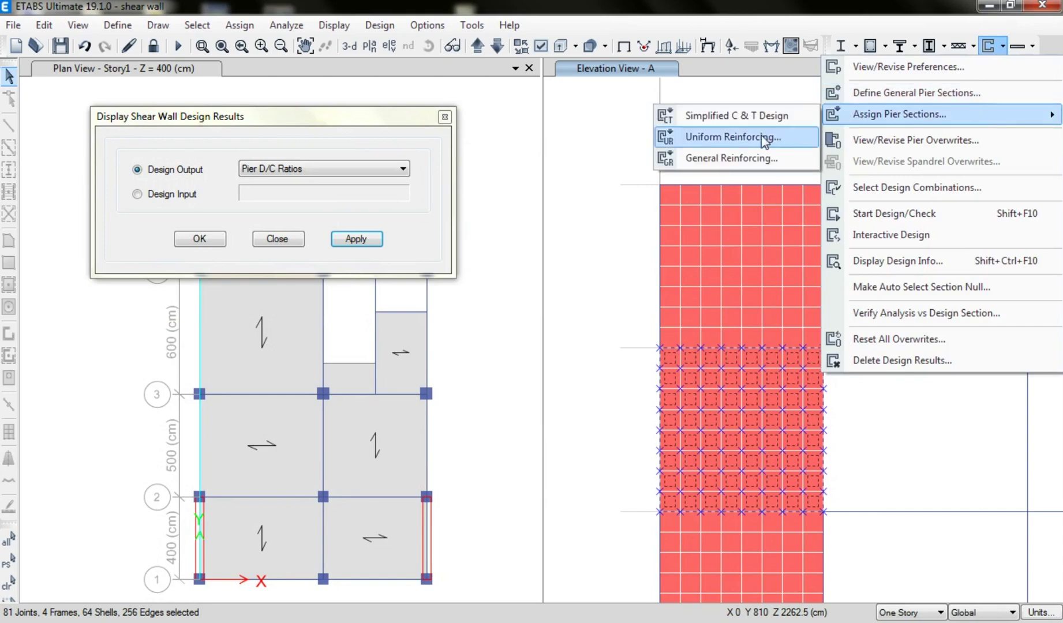
click(745, 159)
click(447, 291)
click(548, 291)
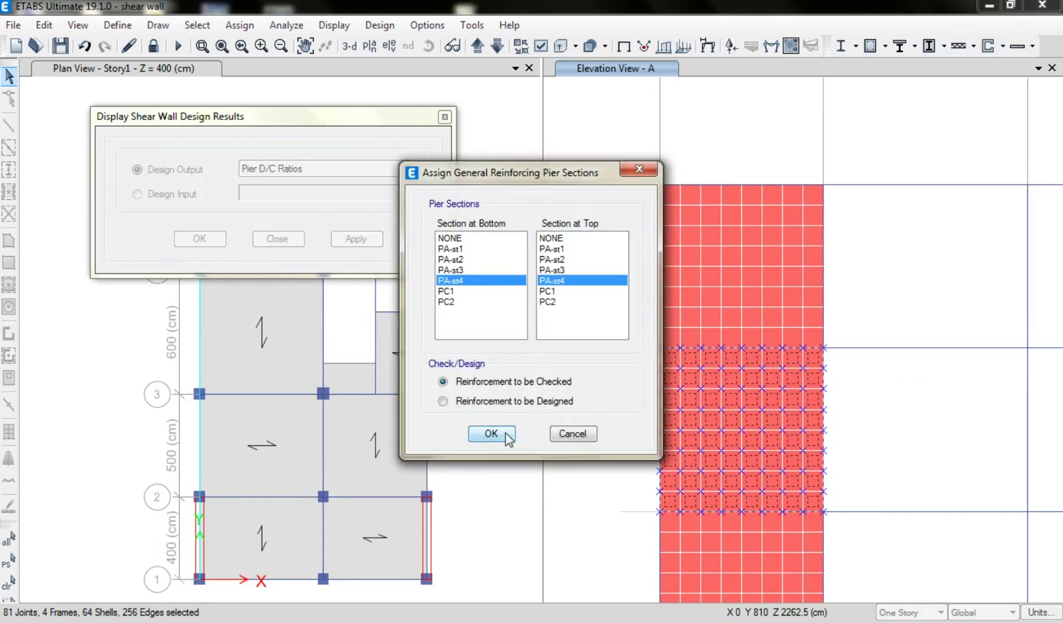
click(490, 434)
Rerun the shear wall check, display the pier D/C ratios for Story4, and select the Story5 pier
click(989, 48)
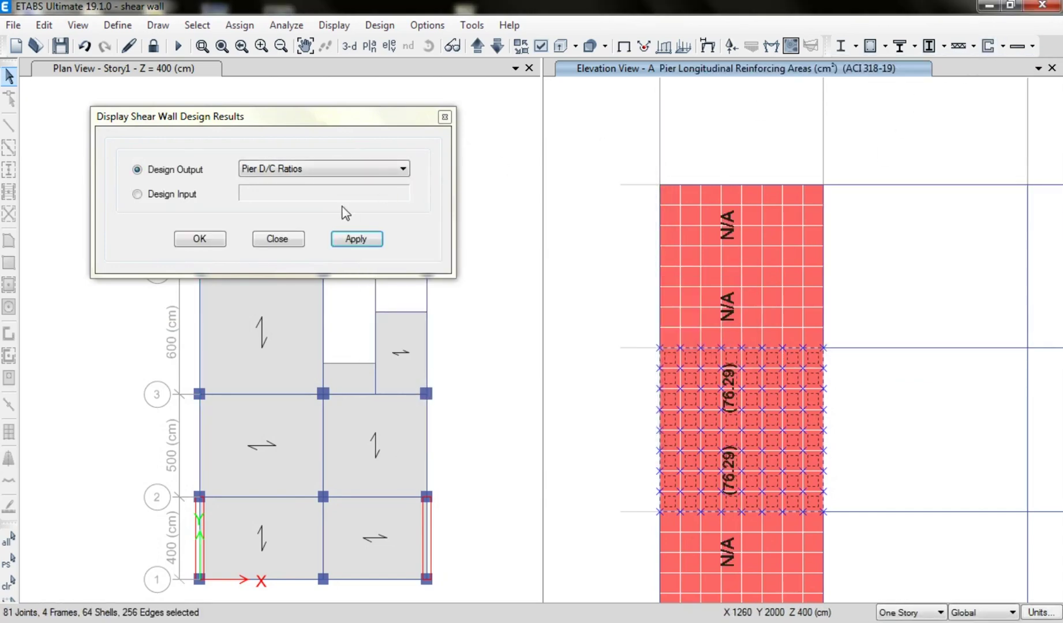
click(356, 239)
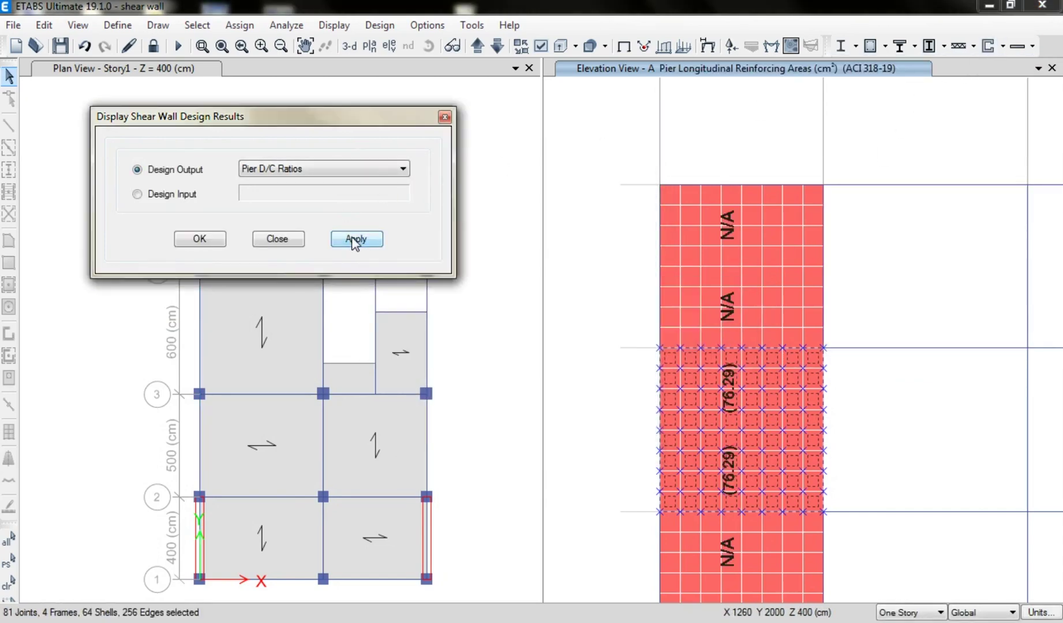
click(641, 365)
drag(639, 353, 858, 188)
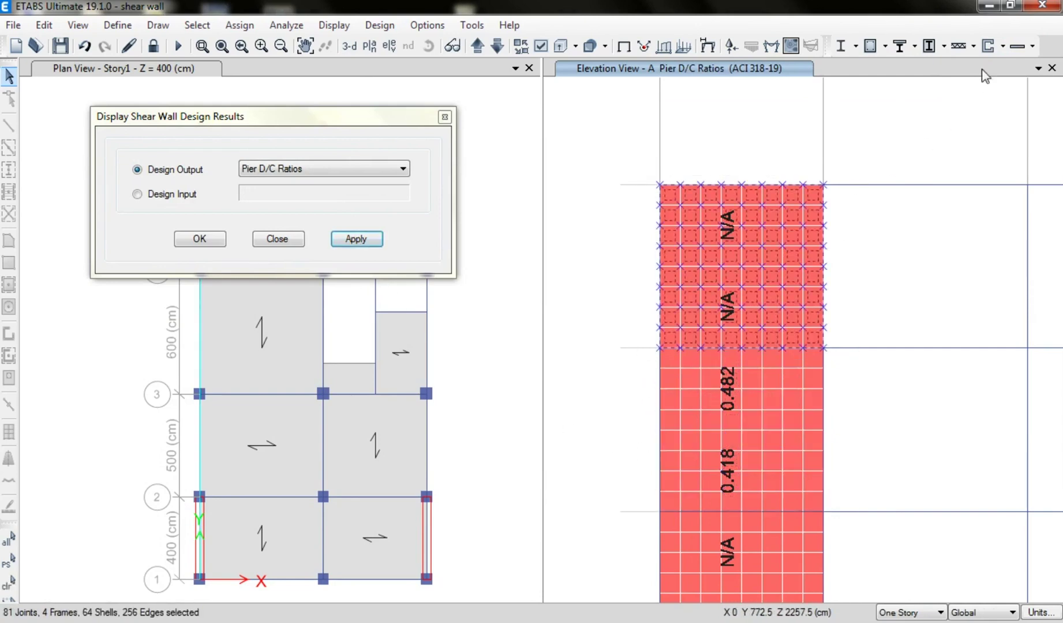
click(1003, 46)
mouse_move(899, 126)
click(745, 158)
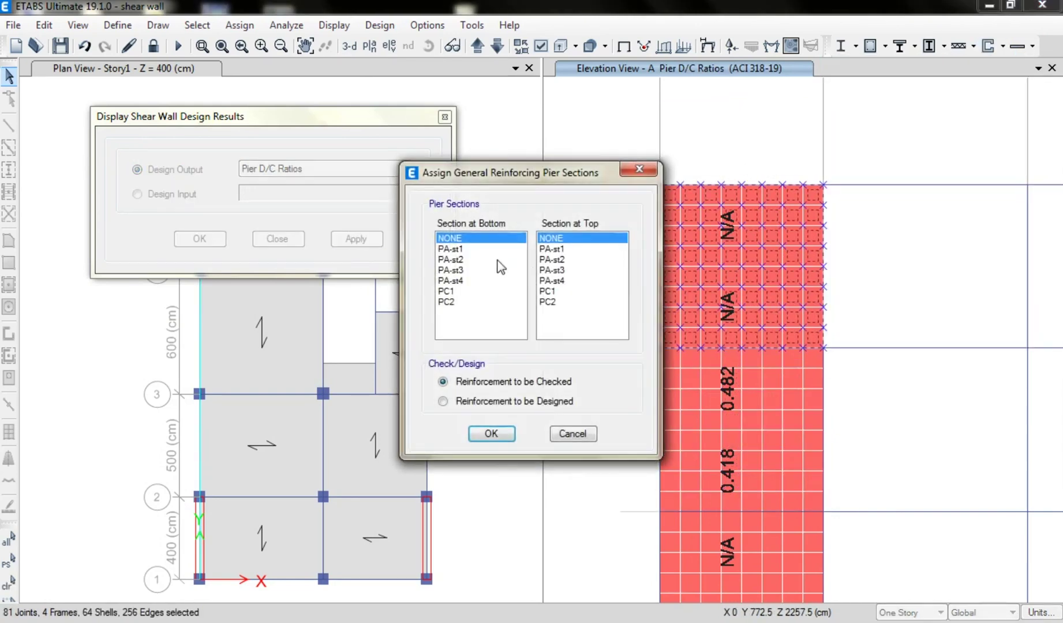
click(461, 281)
click(548, 282)
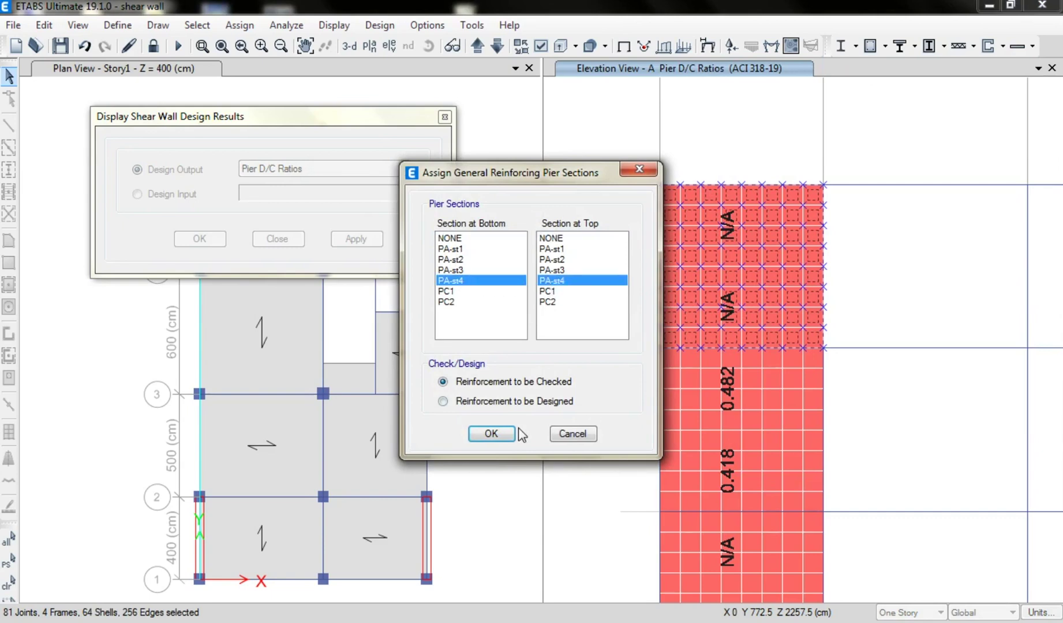
click(581, 441)
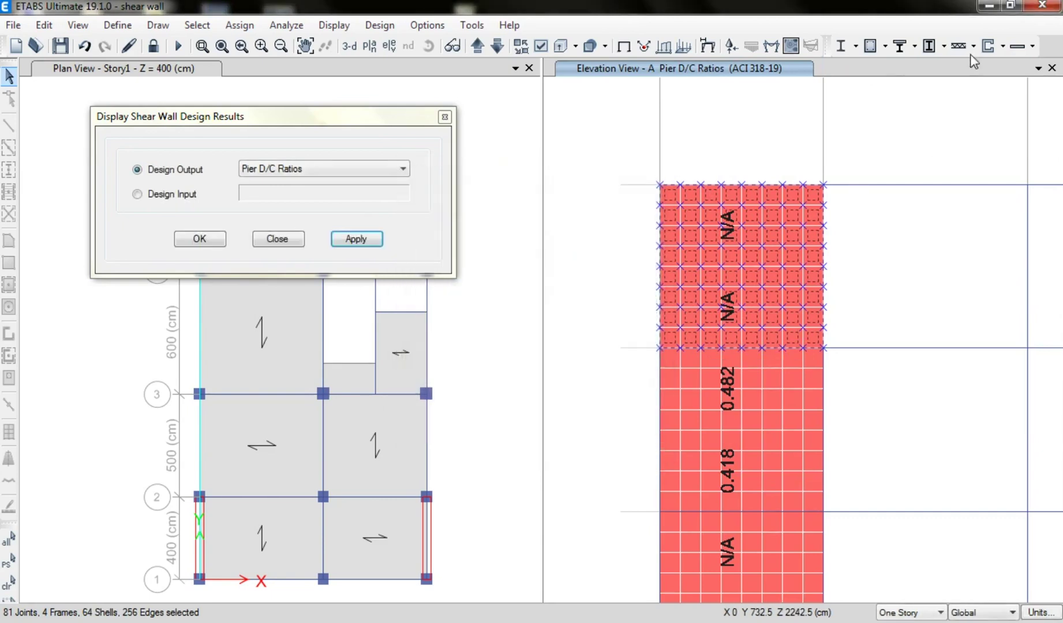
Add a copy of pier section PA-st4 named PA-st5
click(1001, 45)
click(1019, 94)
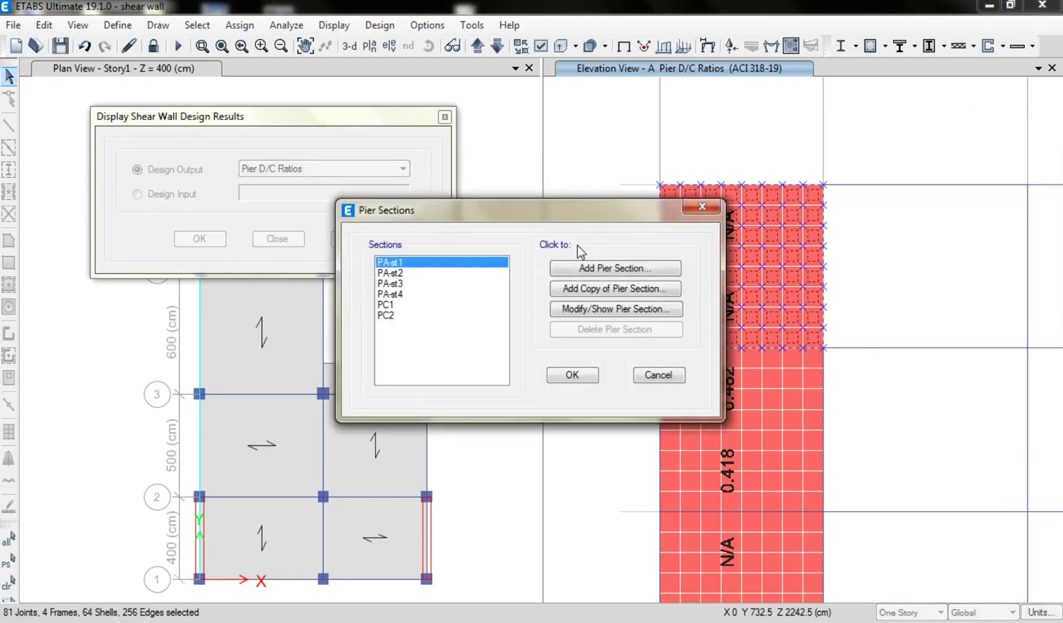
click(416, 295)
click(557, 268)
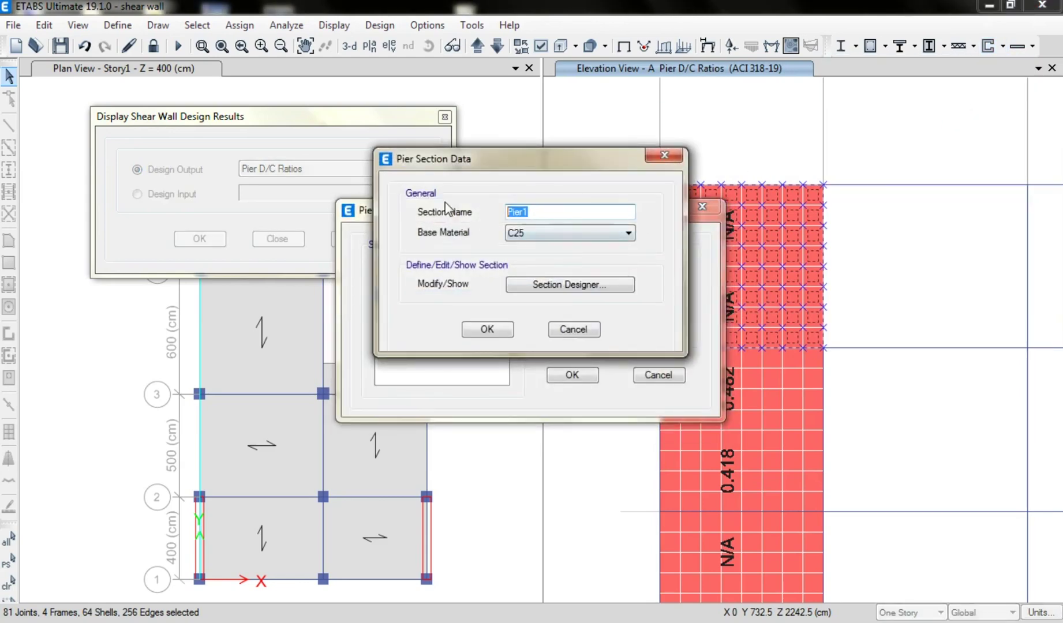
text(PA-st5)
click(485, 330)
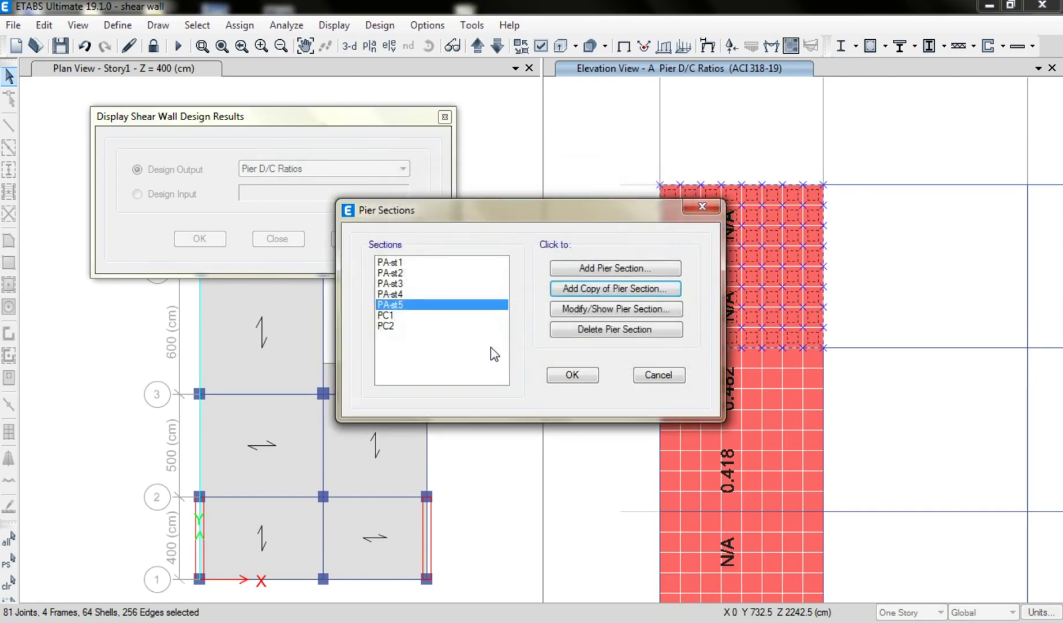
click(568, 374)
Assign PA-st5 as the bottom and top general reinforcing section of the Story5 pier, then run the check and display its D/C ratios
click(1004, 50)
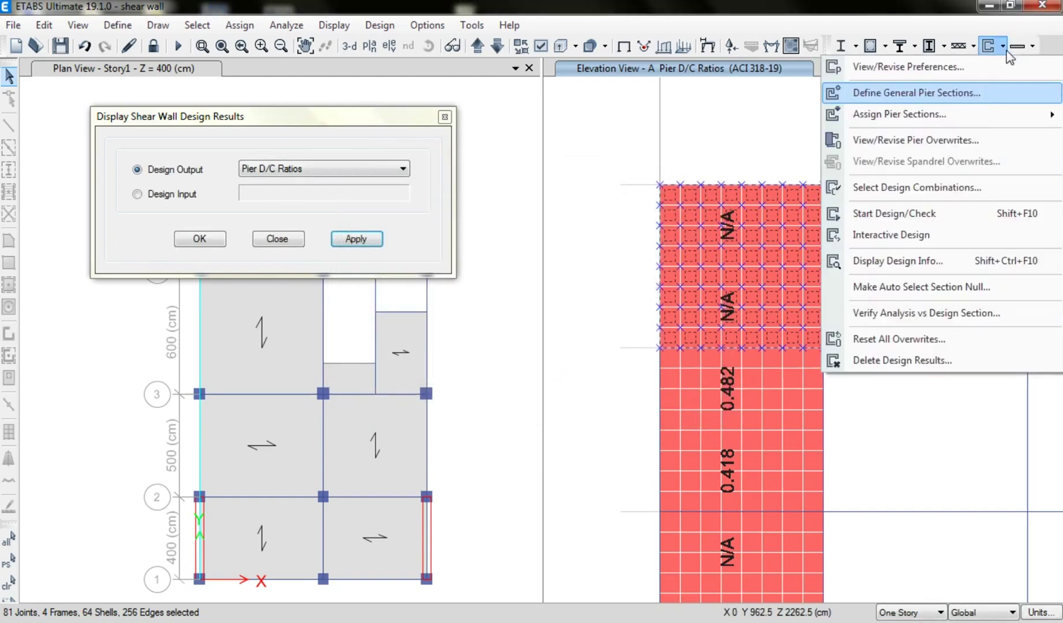
mouse_move(952, 114)
click(686, 156)
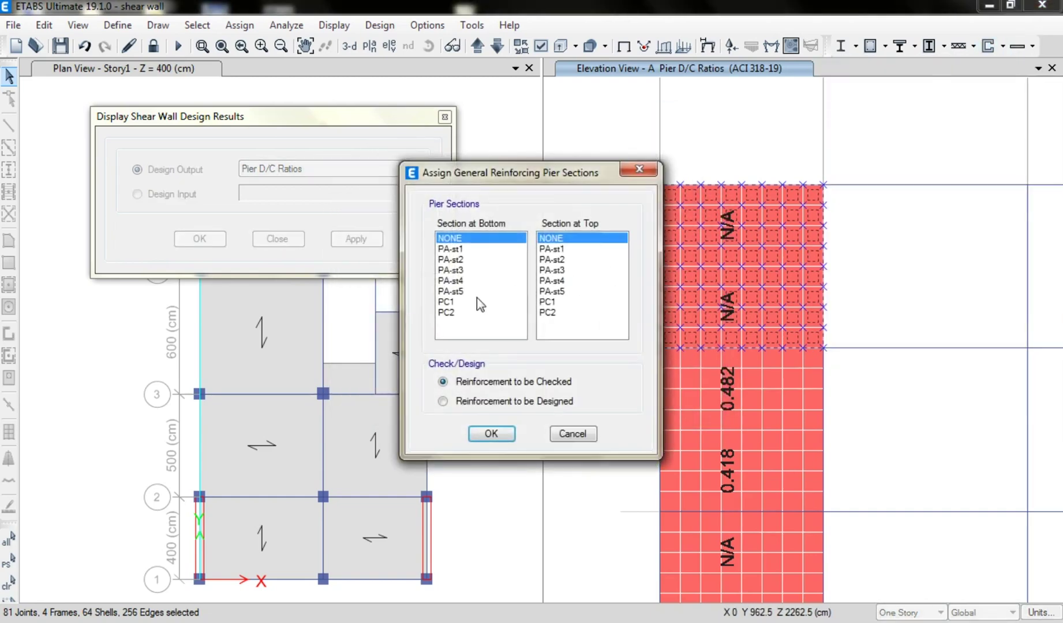
click(477, 292)
click(551, 292)
click(498, 432)
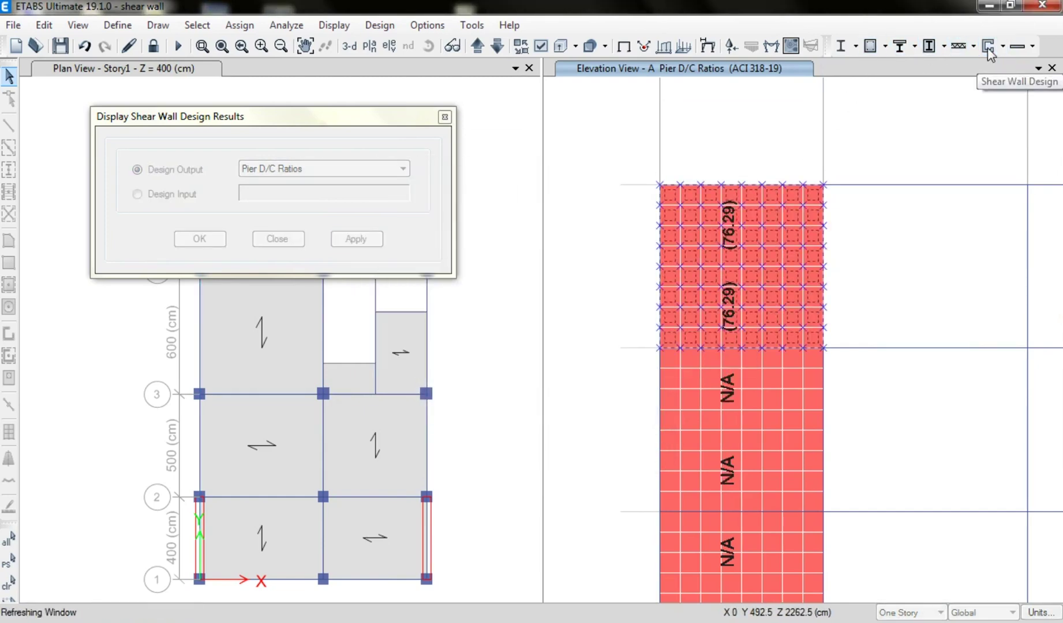
click(363, 240)
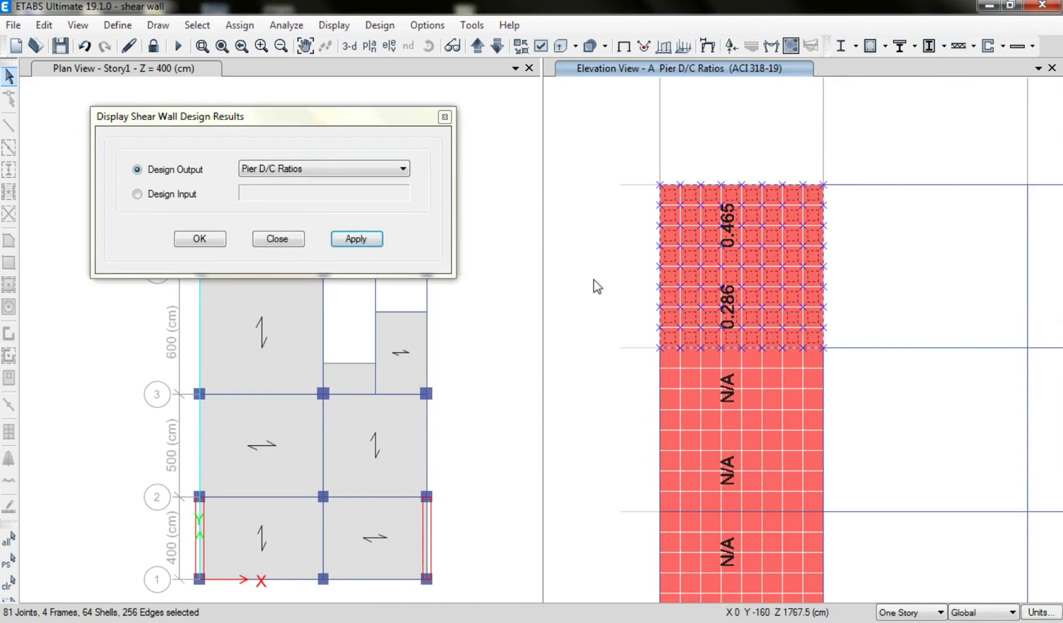
Select the whole shear wall on grid A from Base to Story5, run the shear wall check, and display the pier D/C ratios
click(222, 46)
drag(595, 587, 729, 238)
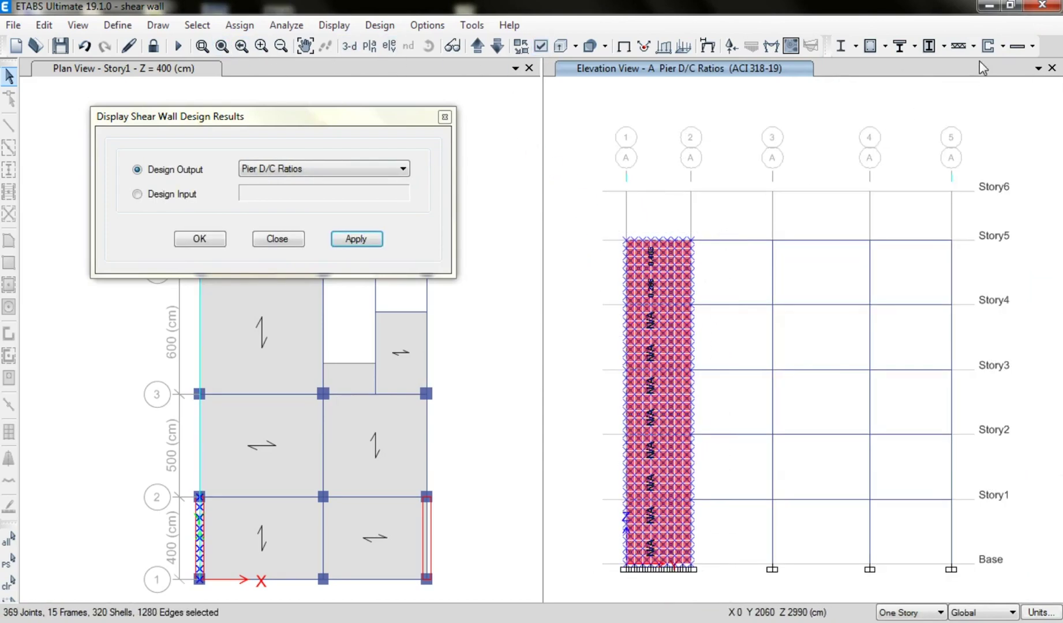
click(988, 46)
click(356, 239)
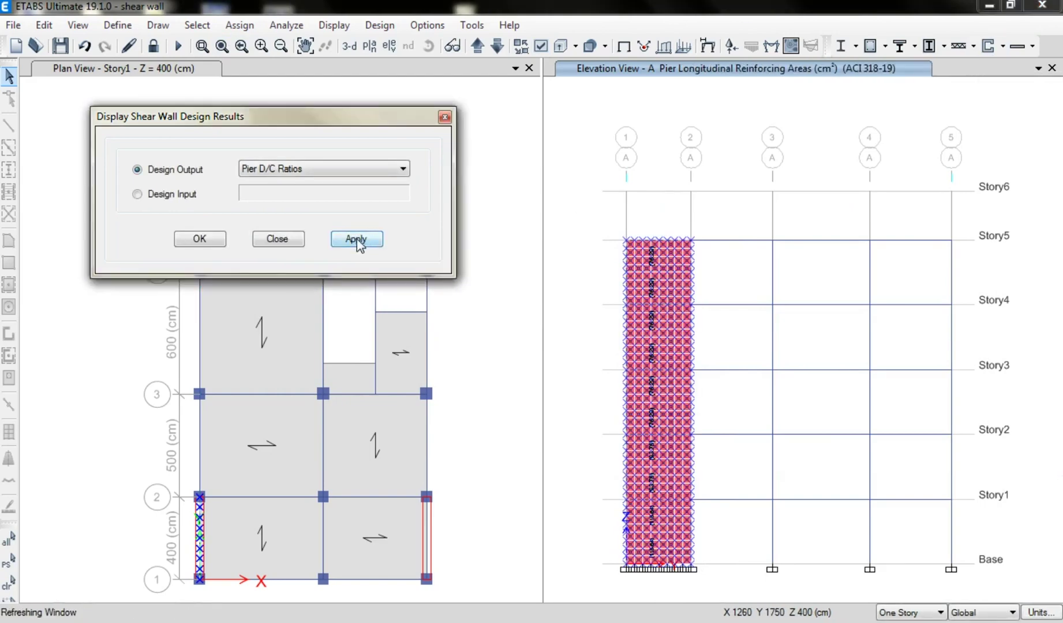
Examine the pier D/C ratios story by story from Base upward and close the design results display
scroll(663, 481, up, 4)
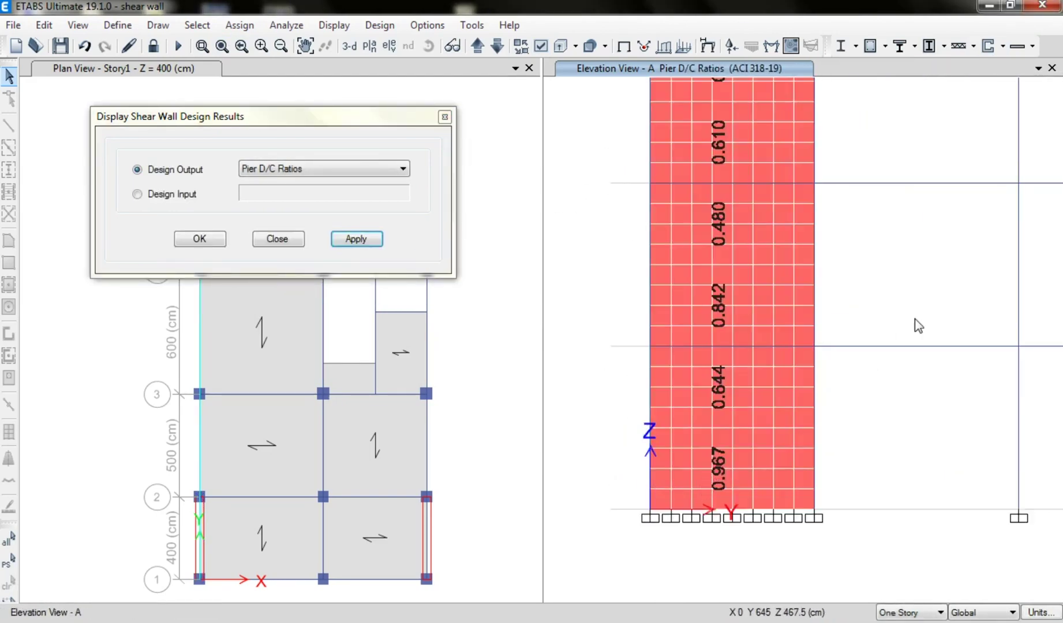
middle_drag(914, 319, 899, 422)
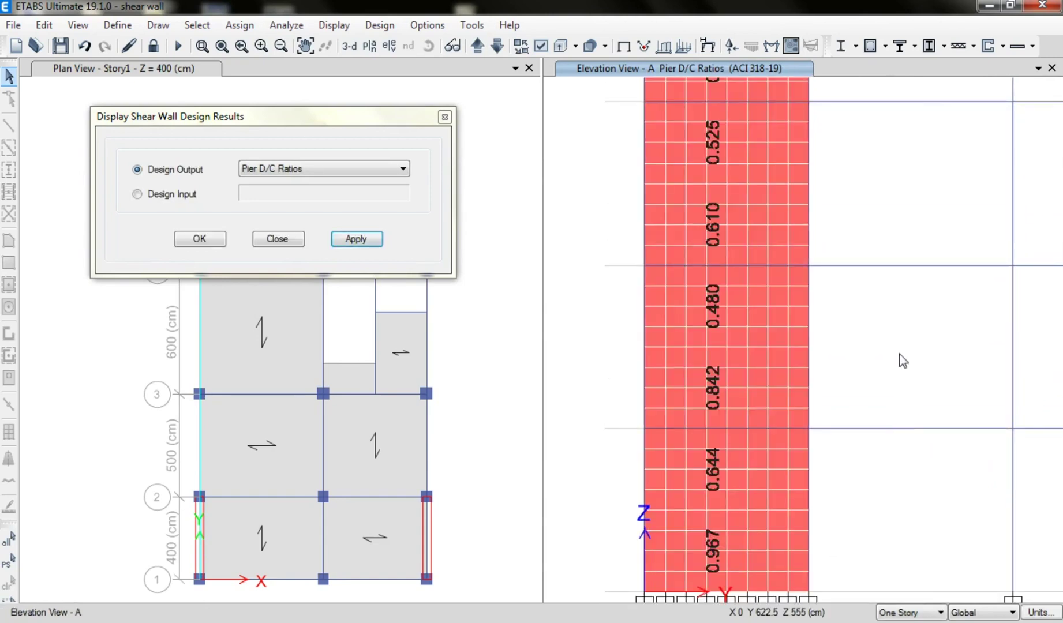
middle_drag(915, 208, 904, 367)
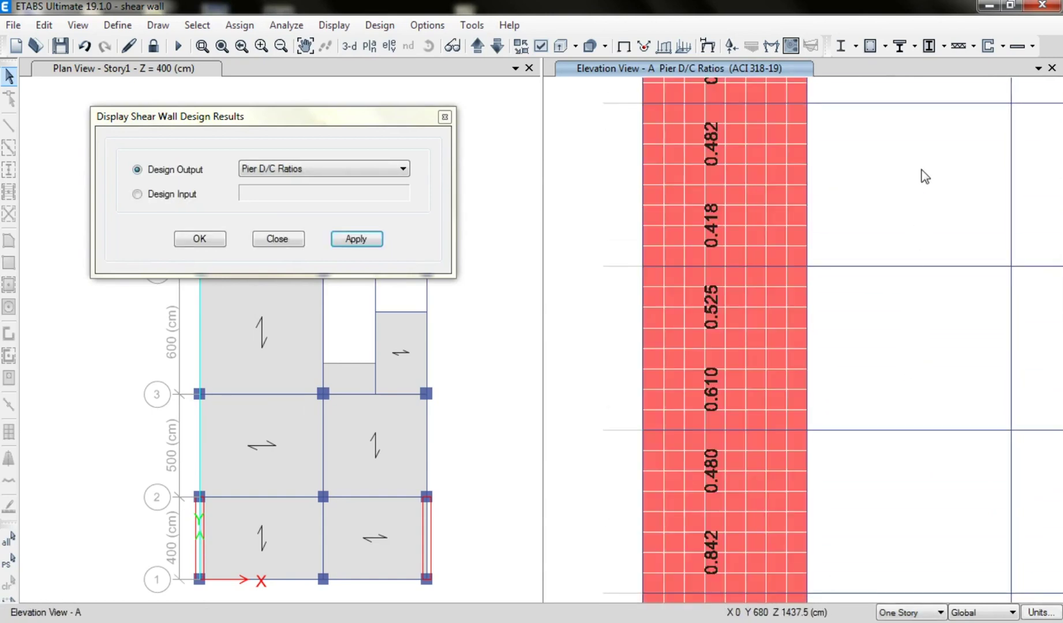
middle_drag(925, 177, 889, 367)
scroll(883, 372, down, 5)
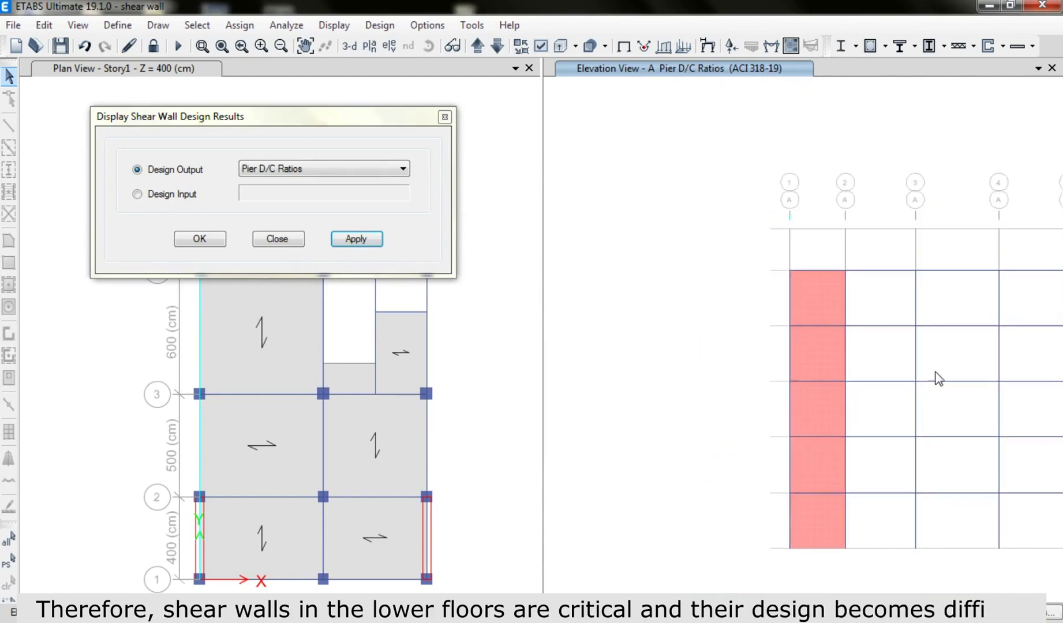
middle_drag(932, 396, 809, 365)
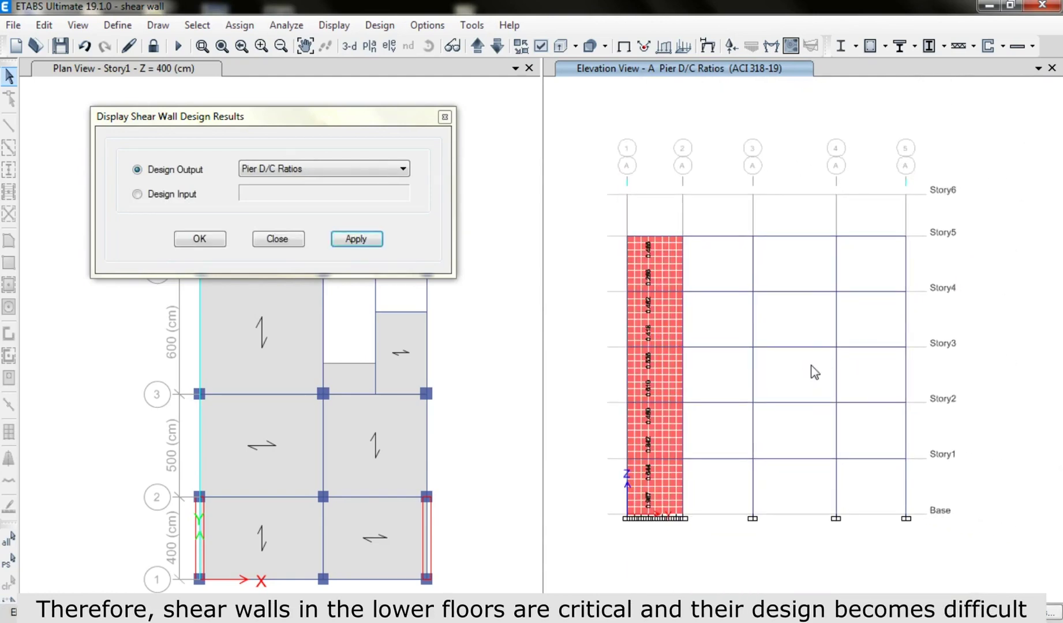
click(268, 240)
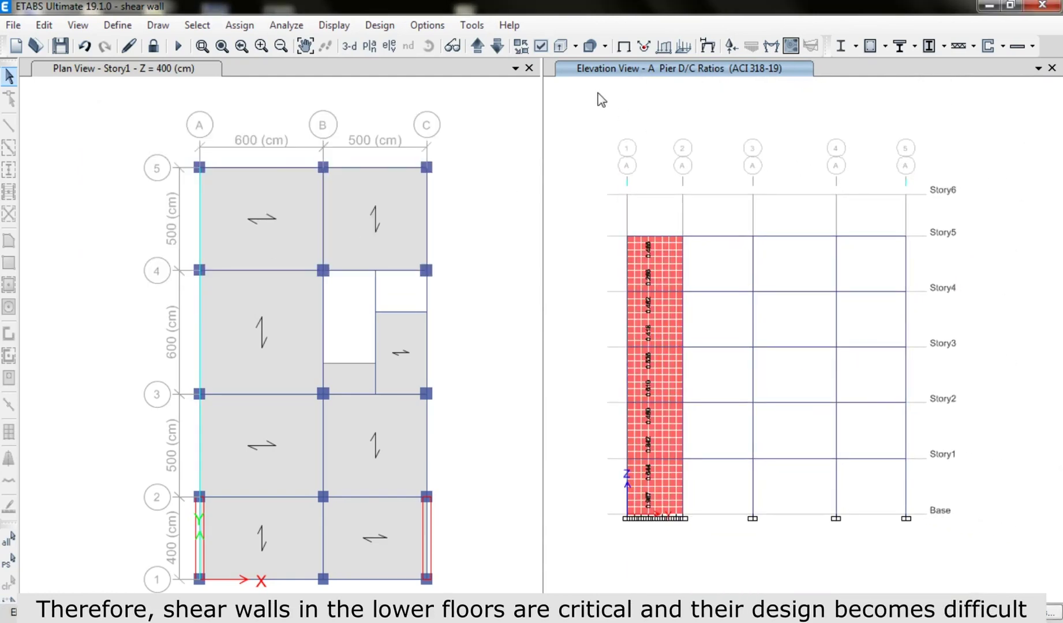
Show the 3-D model and add a reinforcing bar size with ID AII(10) and a diameter of 1 cm
click(350, 46)
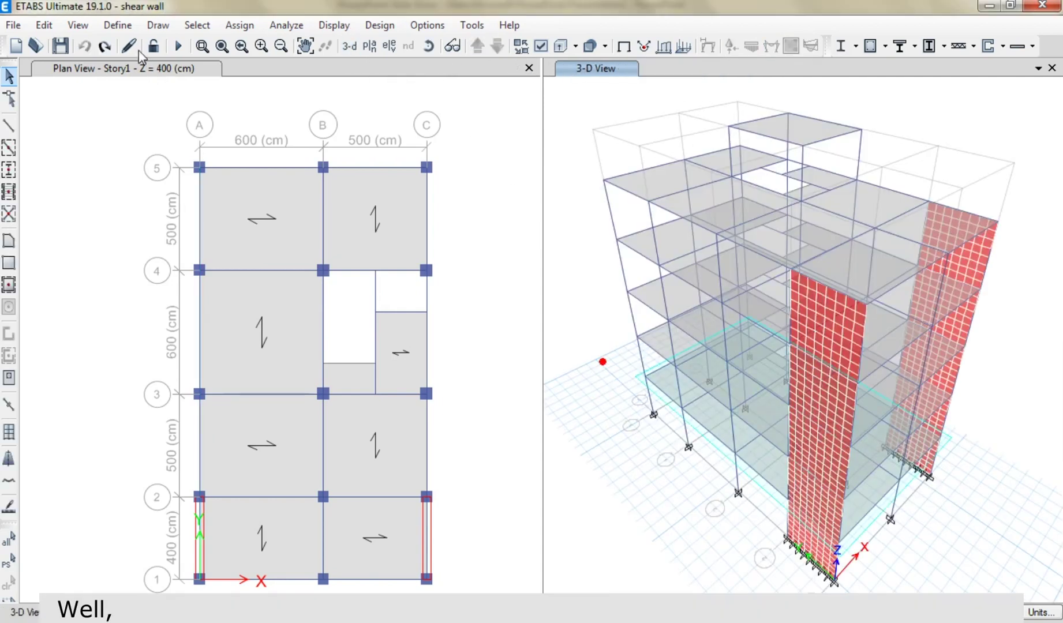
click(117, 25)
mouse_move(182, 73)
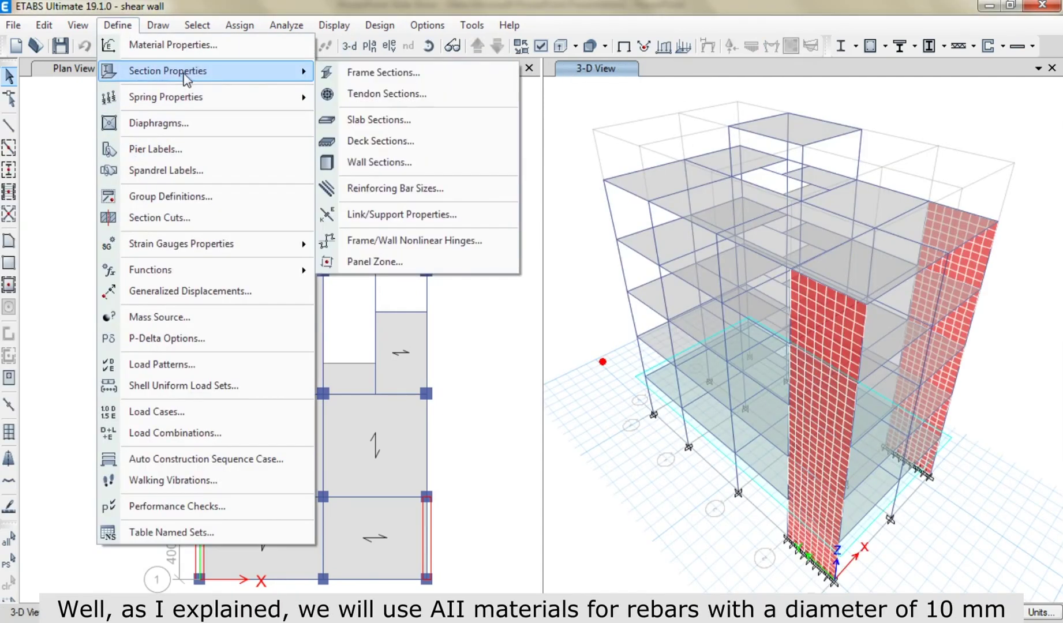
click(361, 190)
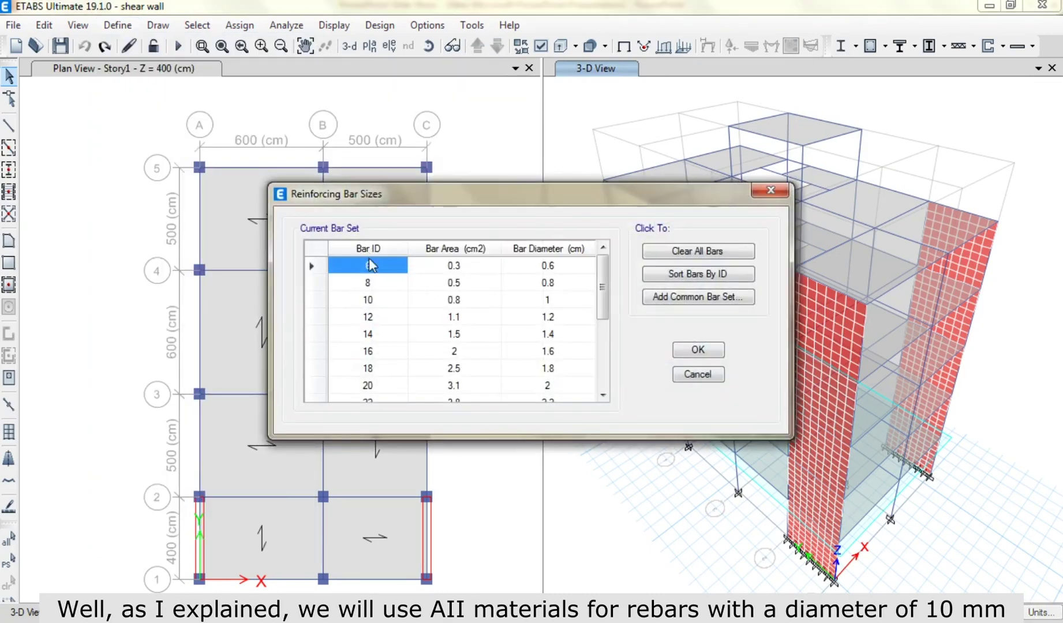
drag(602, 287, 603, 357)
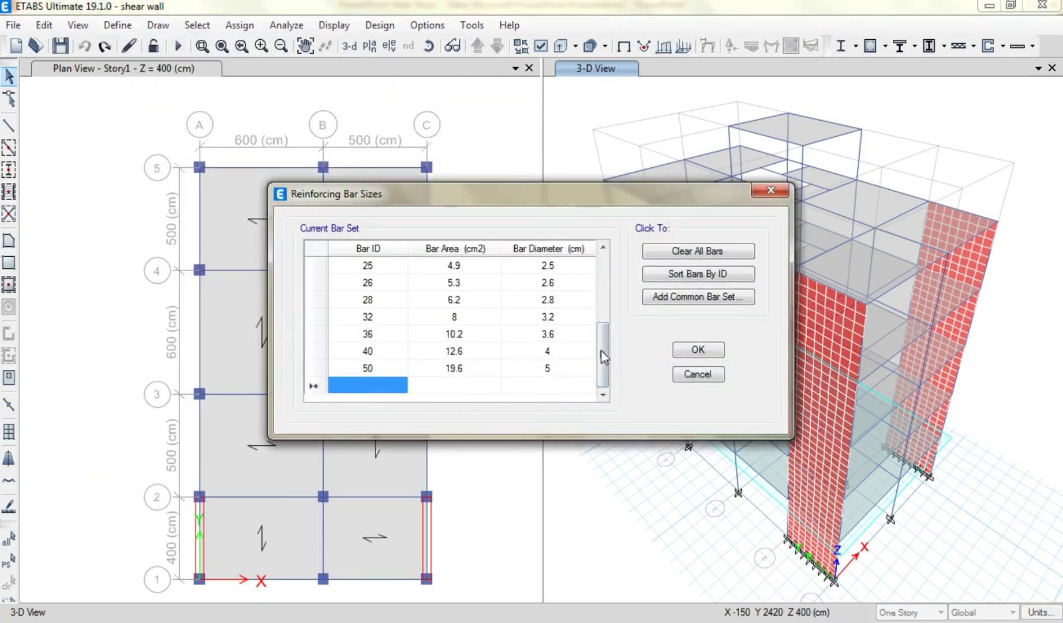
click(377, 386)
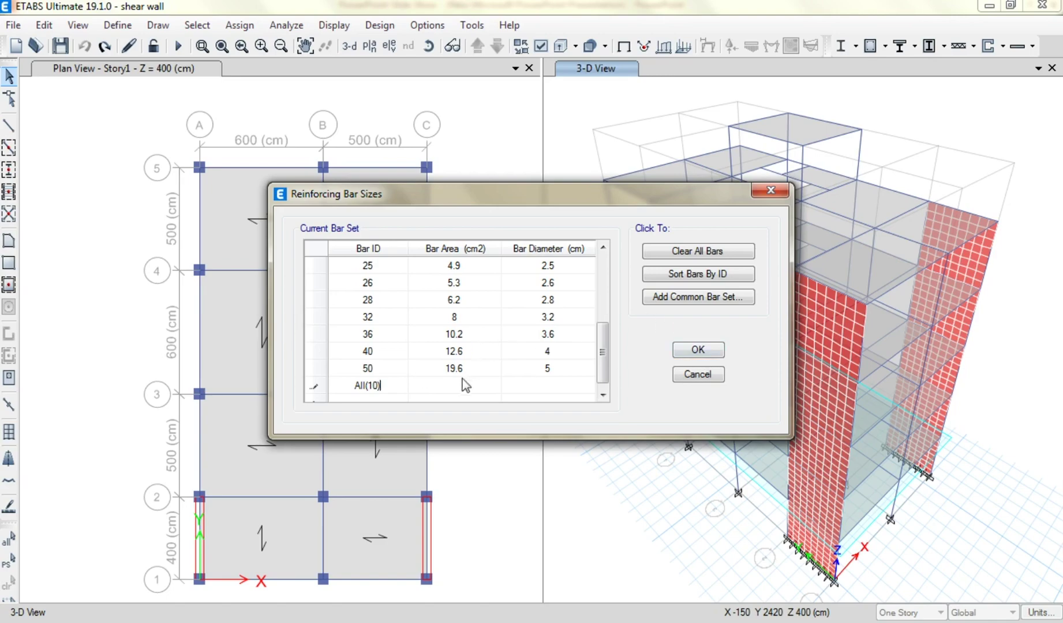
click(482, 386)
click(542, 388)
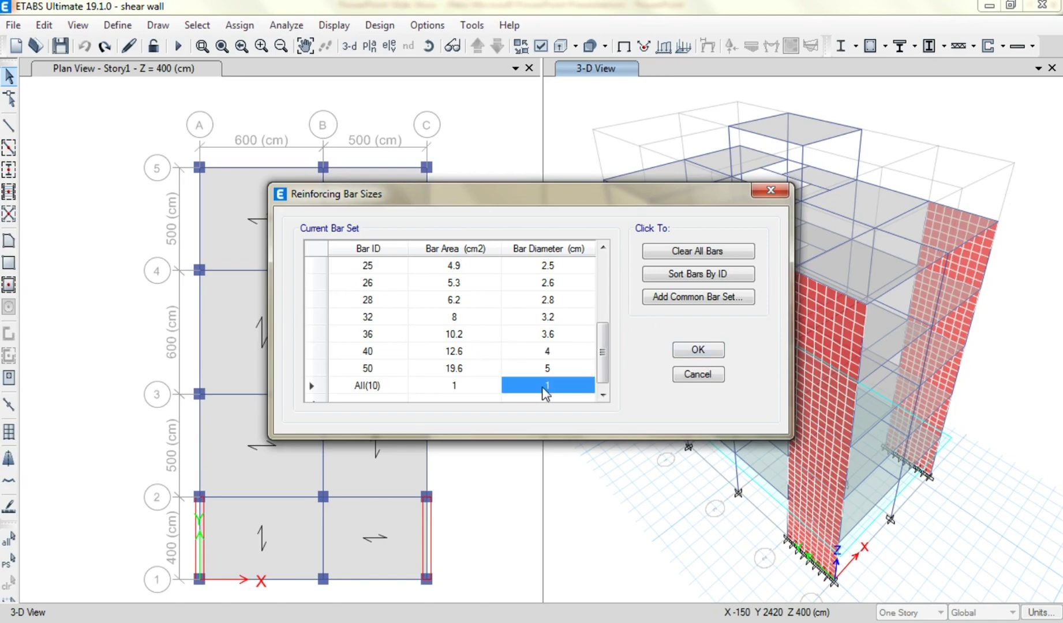